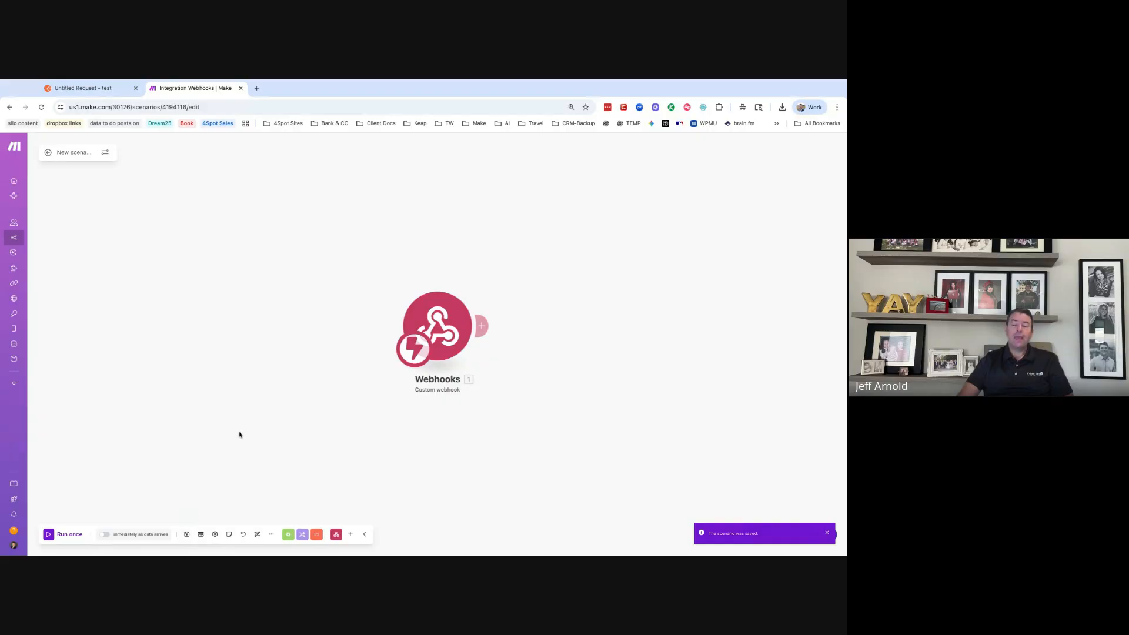
- Paste the Make webhook URL into the Postman request and send the sample contact JSON
{"action": "left_click", "coordinate": [104, 89]}
{"action": "left_click", "coordinate": [290, 189]}
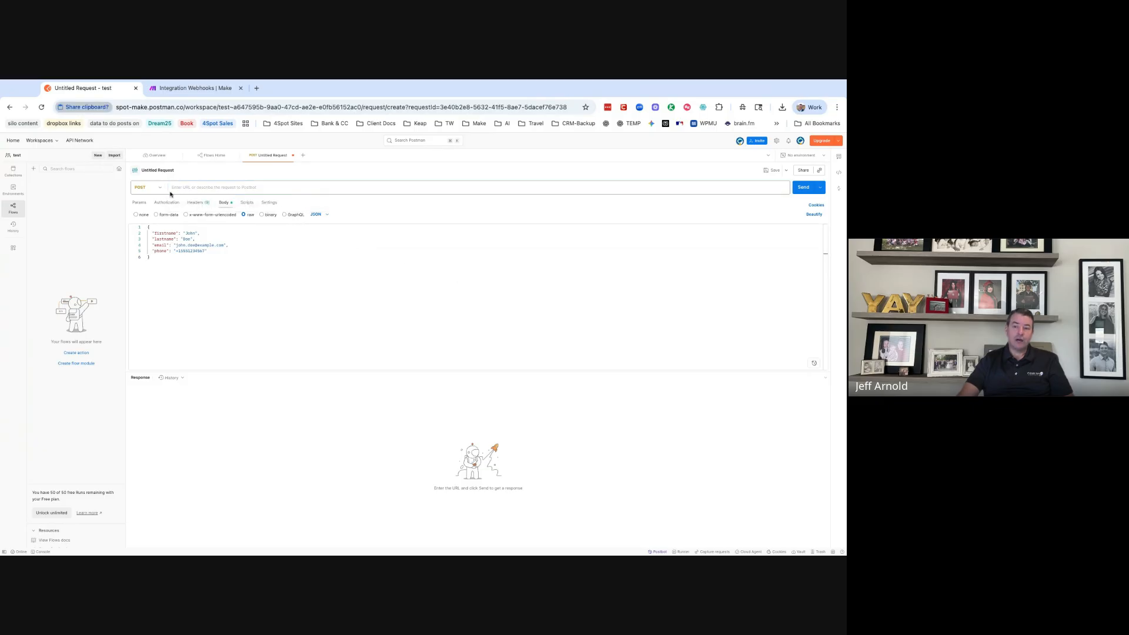
{"action": "left_click", "coordinate": [327, 191]}
{"action": "left_click", "coordinate": [803, 187]}
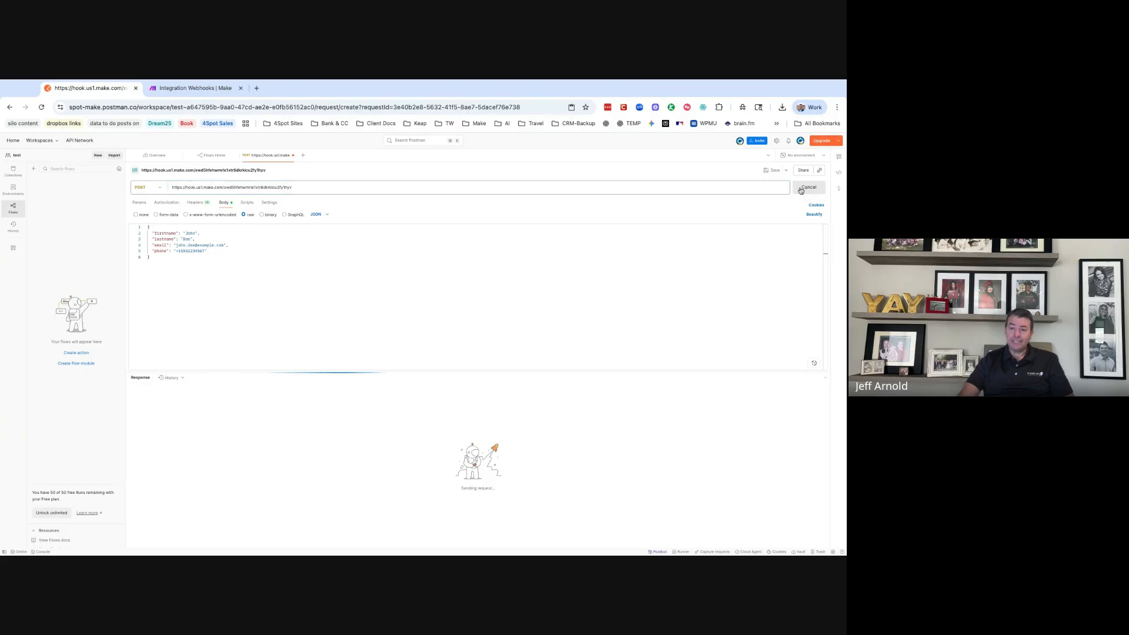
{"action": "left_click", "coordinate": [189, 89]}
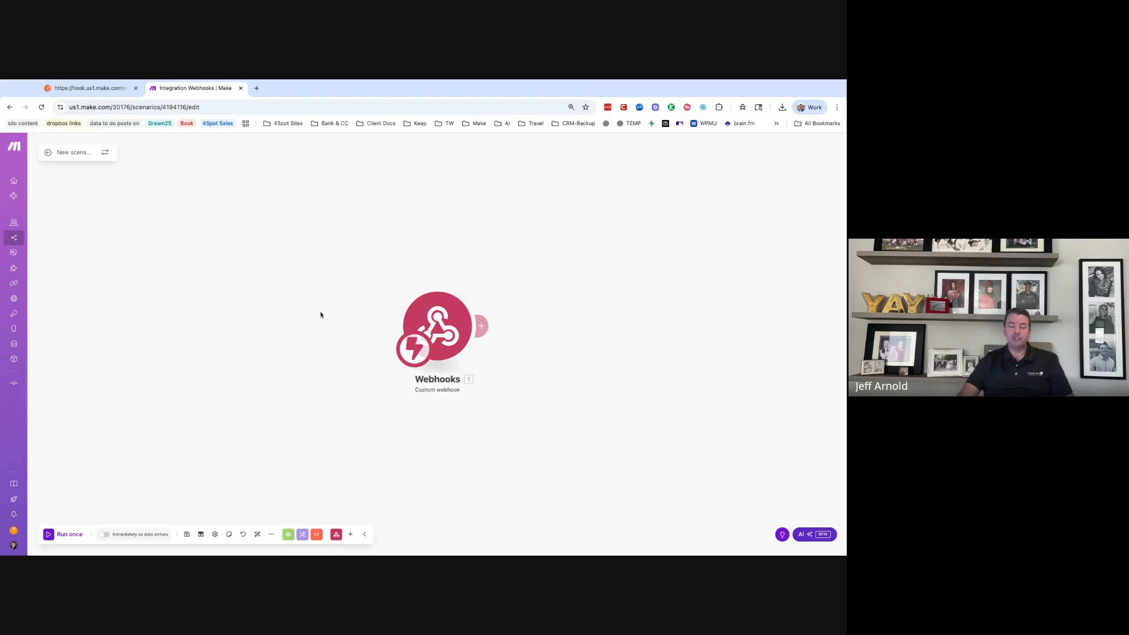
- Run the scenario once on the existing queued webhook data and enlarge the page view
{"action": "left_click", "coordinate": [50, 537]}
{"action": "left_click", "coordinate": [197, 547]}
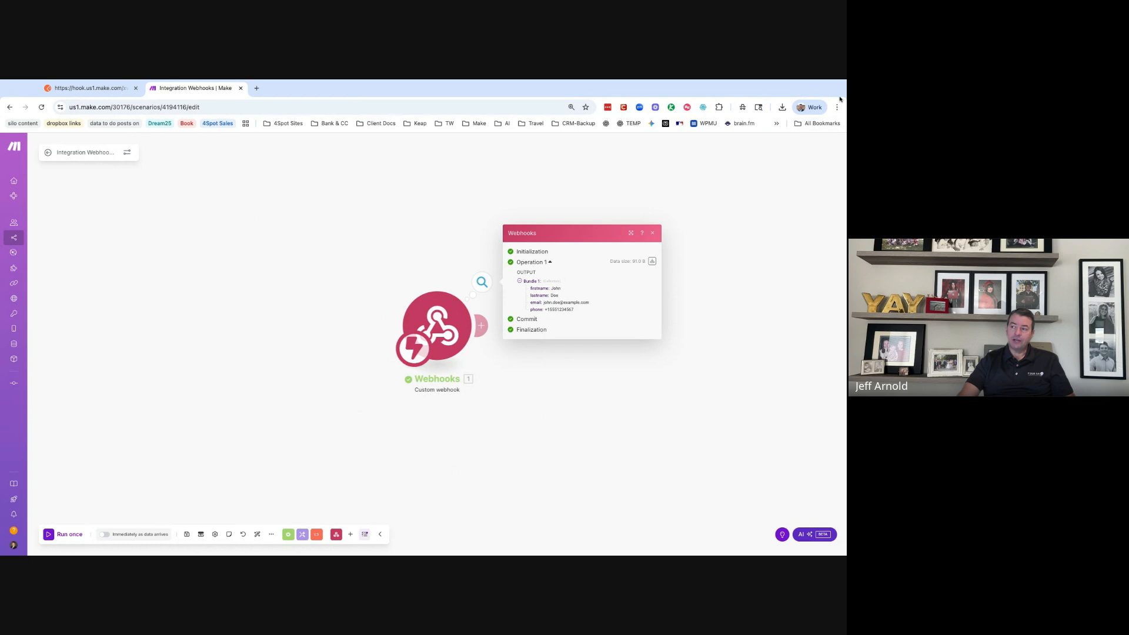
{"action": "key", "text": "super+plus"}
{"action": "key", "text": "super+plus"}
{"action": "key", "text": "super+plus"}
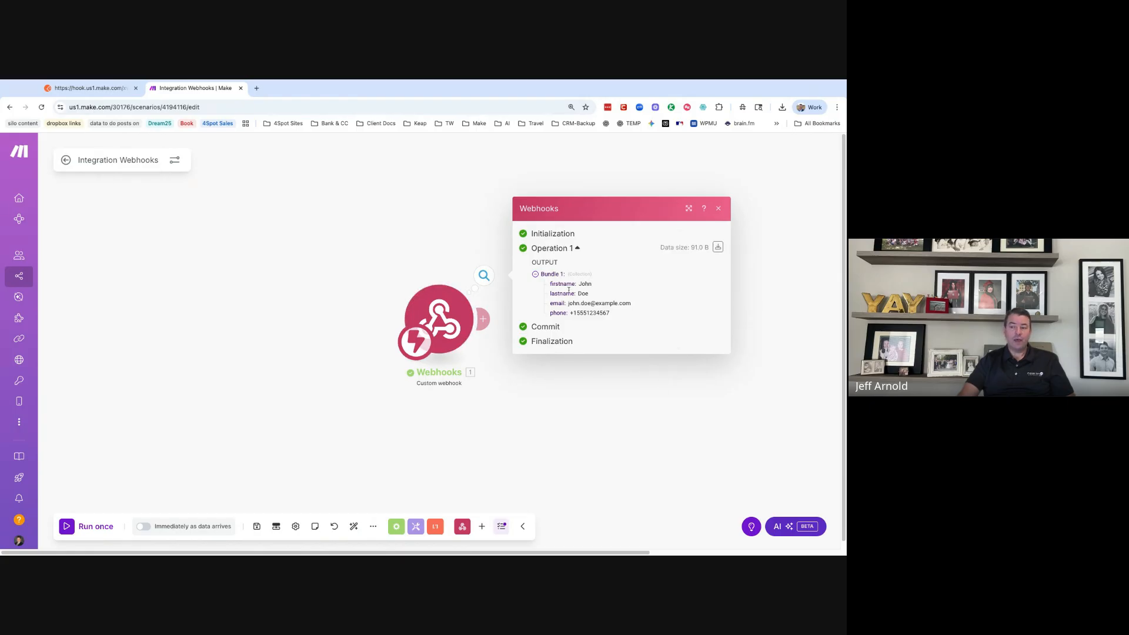
- Add a Tools Set variable module after the Webhooks trigger
{"action": "left_click", "coordinate": [580, 380]}
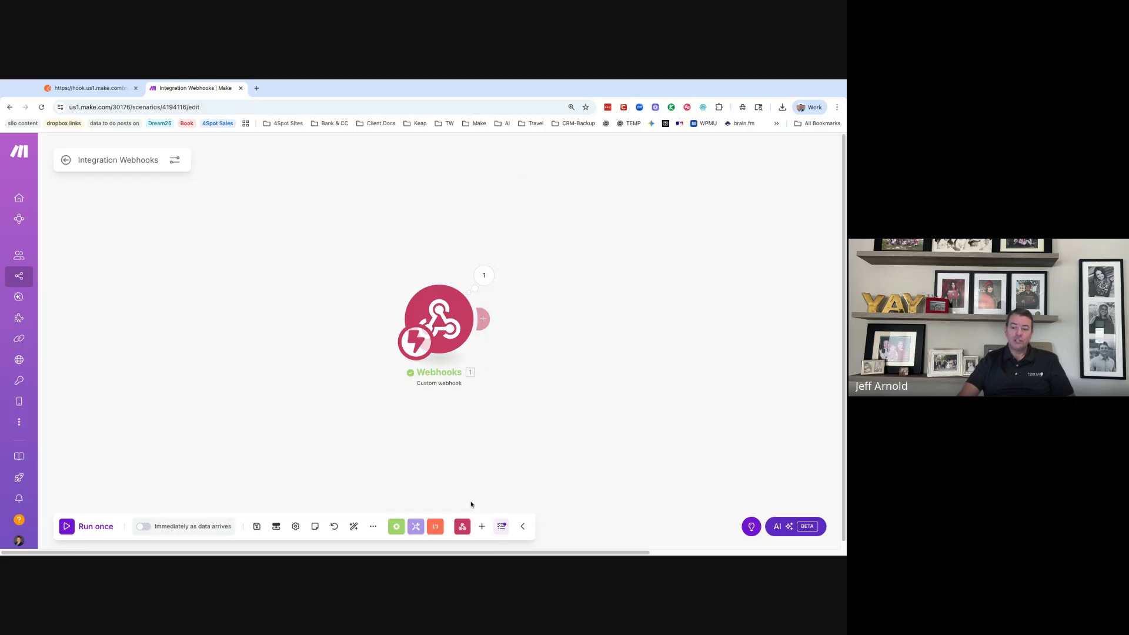
{"action": "left_click", "coordinate": [416, 526]}
{"action": "scroll", "coordinate": [415, 446], "scroll_direction": "down", "scroll_amount": 2}
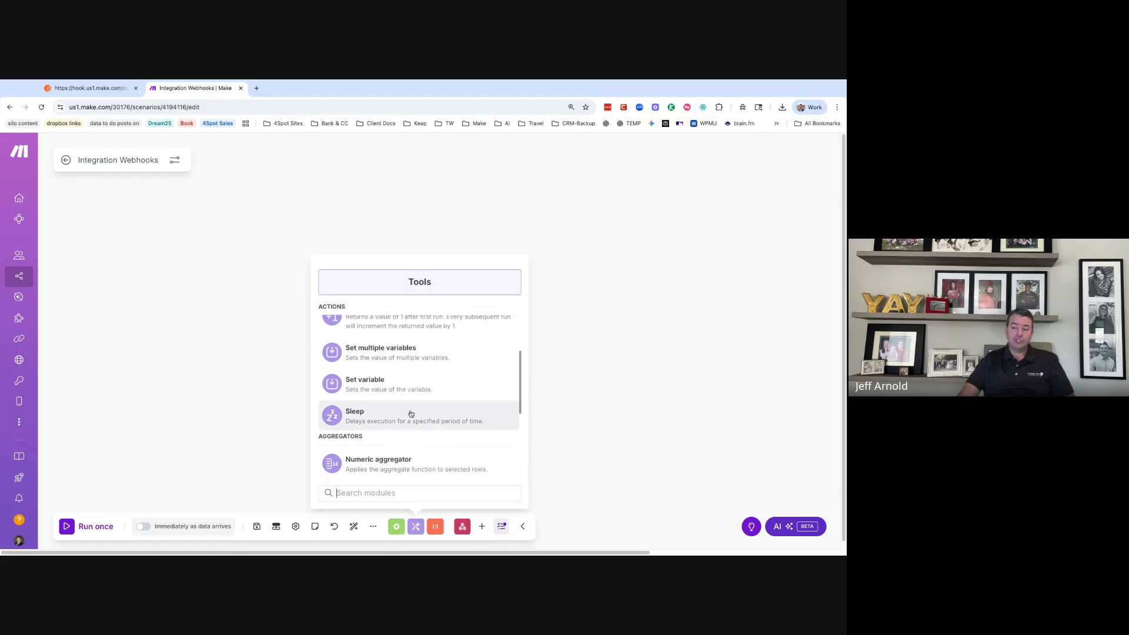
{"action": "left_click", "coordinate": [411, 415]}
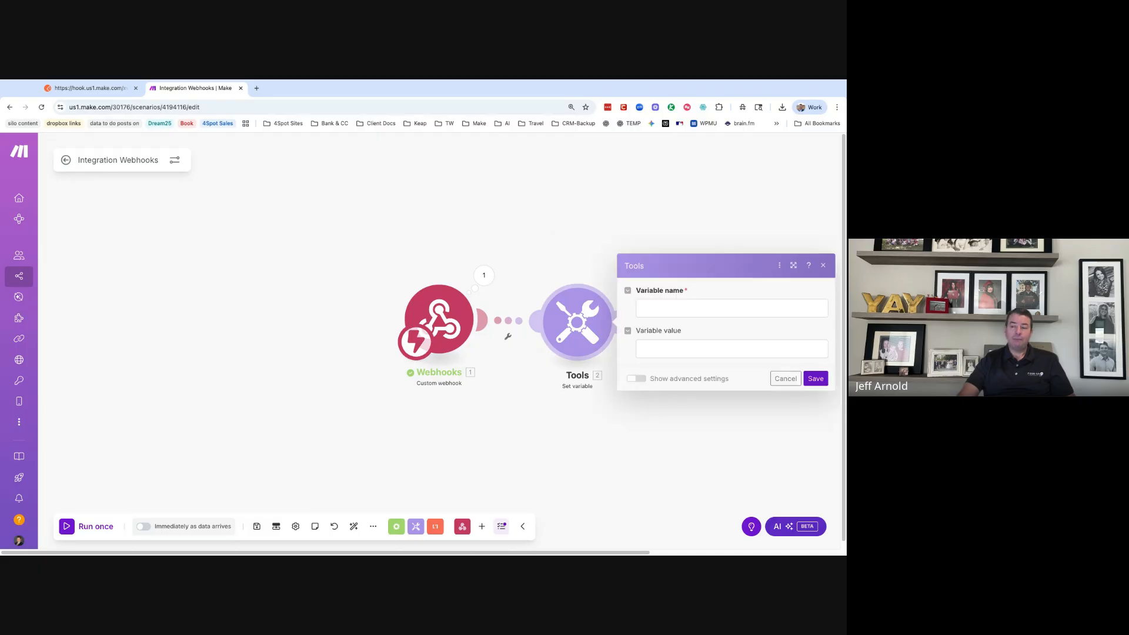
- Map the webhook's firstname into Variable value, then bring up the Webhooks trigger settings
{"action": "left_click", "coordinate": [698, 347]}
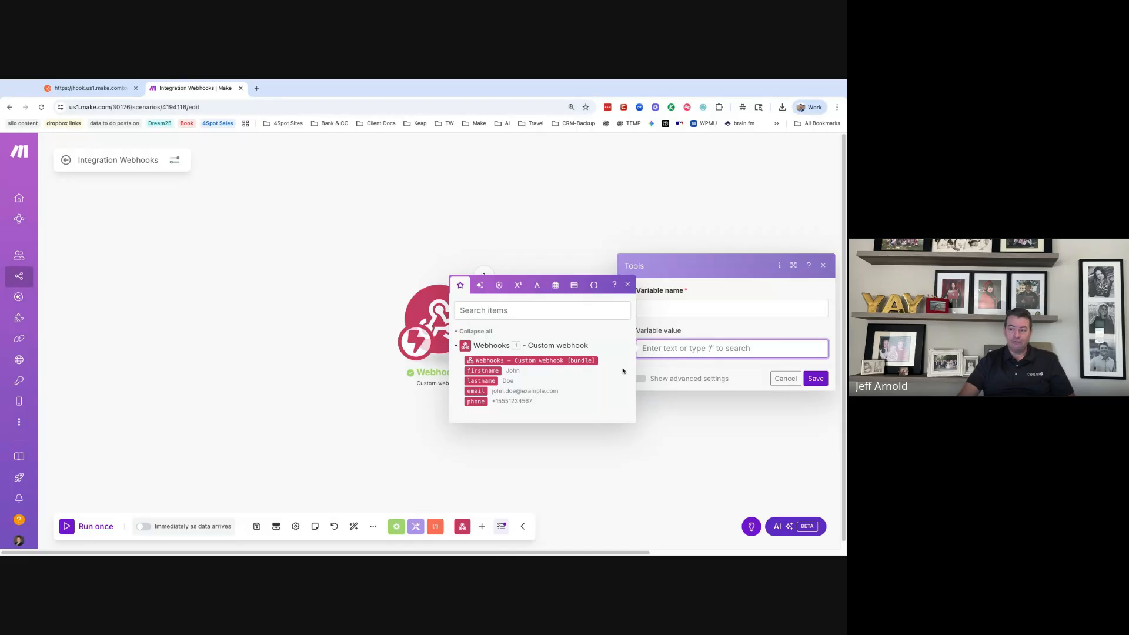
{"action": "left_click", "coordinate": [483, 371]}
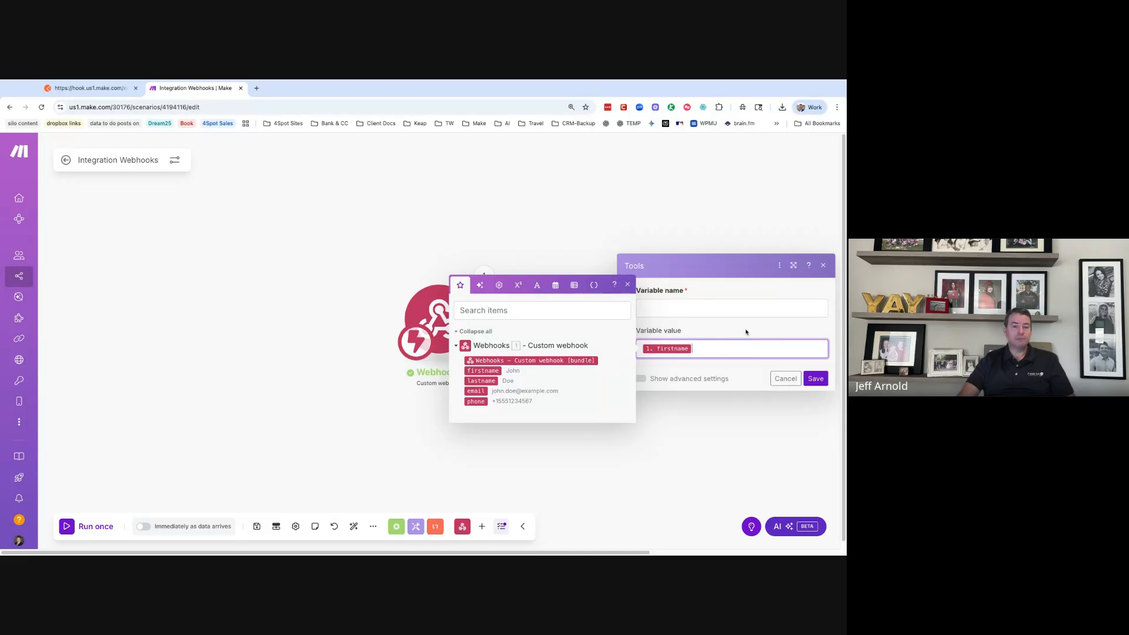
{"action": "left_click", "coordinate": [823, 265]}
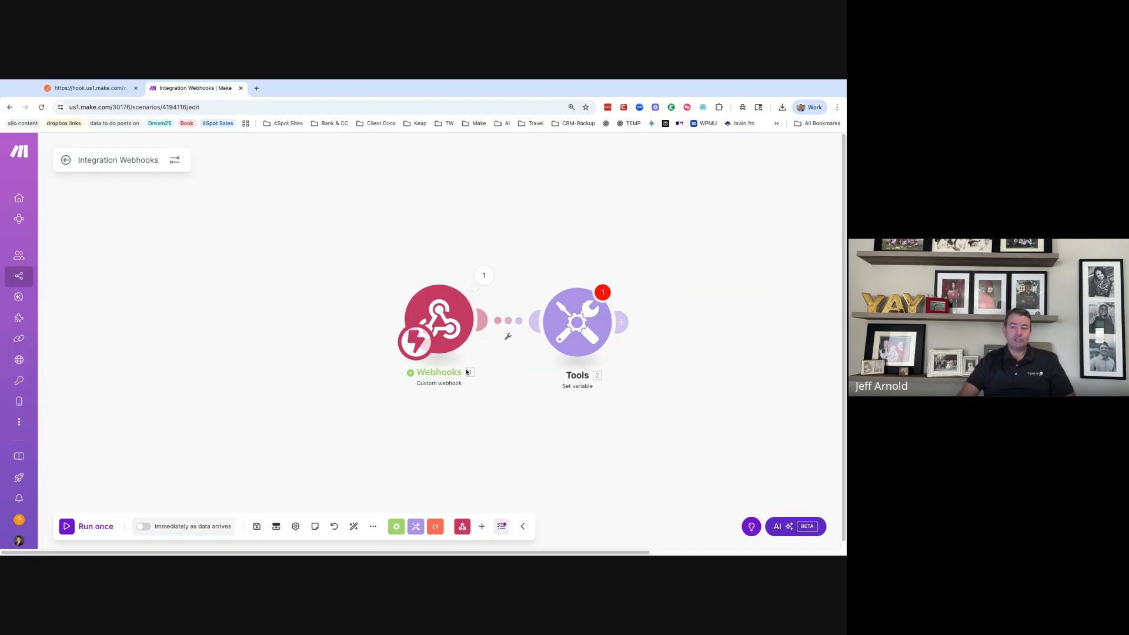
{"action": "left_click", "coordinate": [448, 328]}
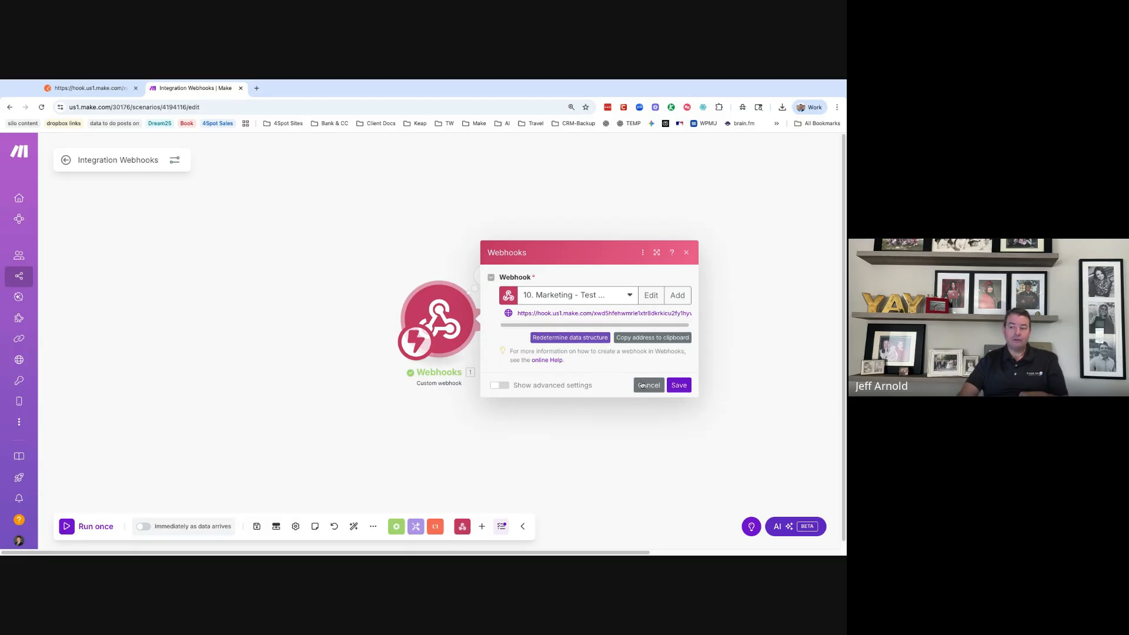
- Start redetermining the webhook's data structure and go back to the Postman request
{"action": "left_click", "coordinate": [589, 338]}
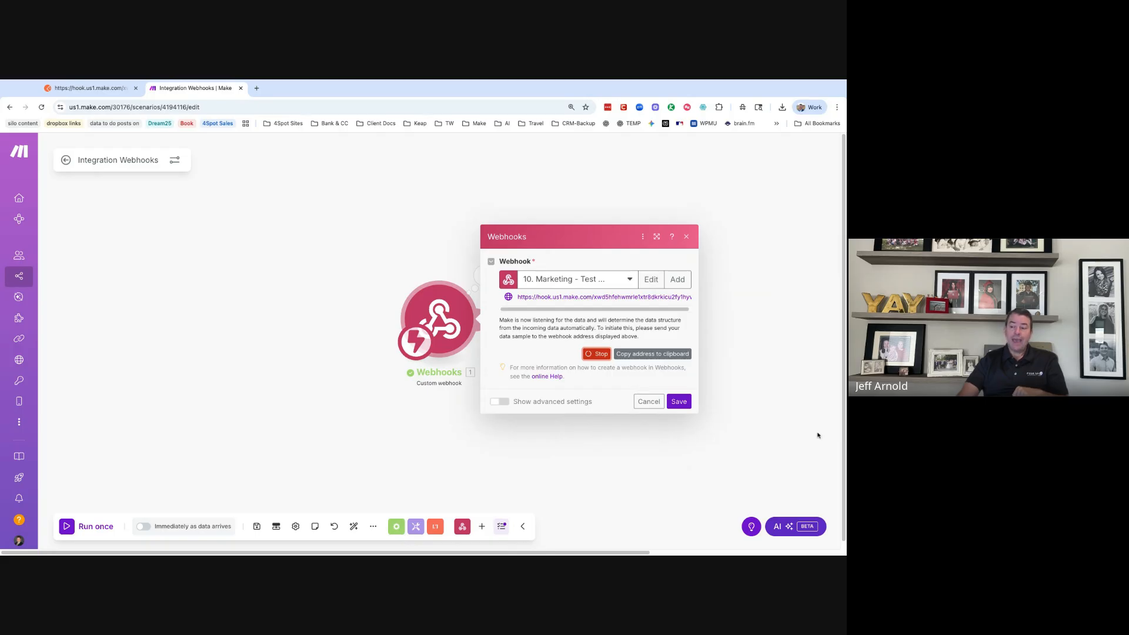
{"action": "left_click", "coordinate": [88, 88]}
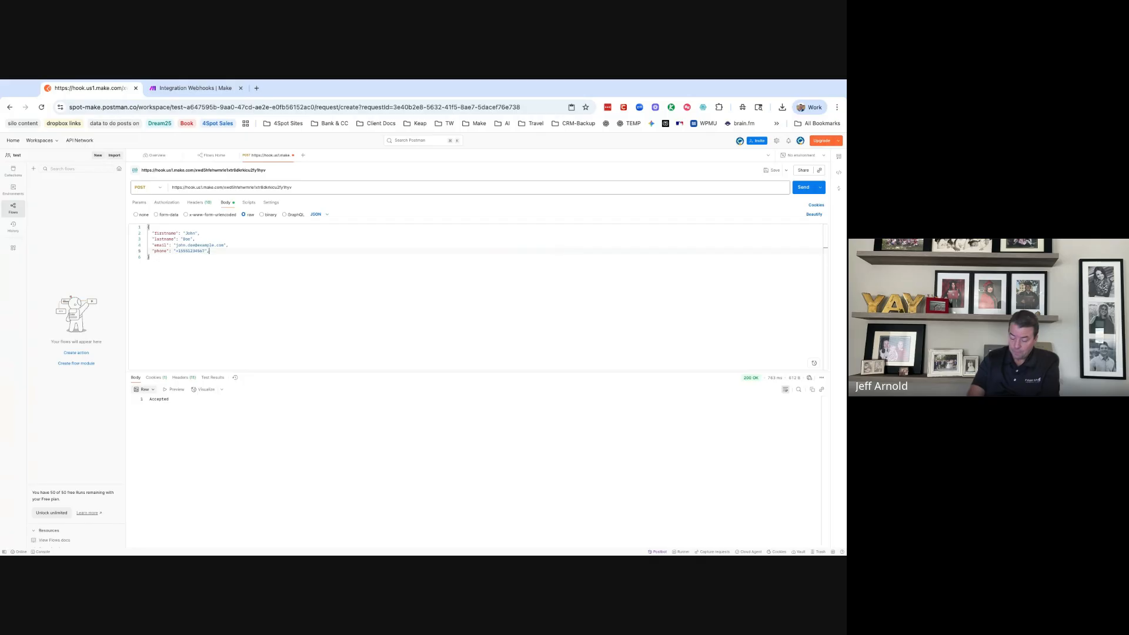
- Add a "test": "this is data" field to the JSON body and resend it to the webhook
{"action": "type", "text": ","}
{"action": "key", "text": "Return"}
{"action": "type", "text": "\""}
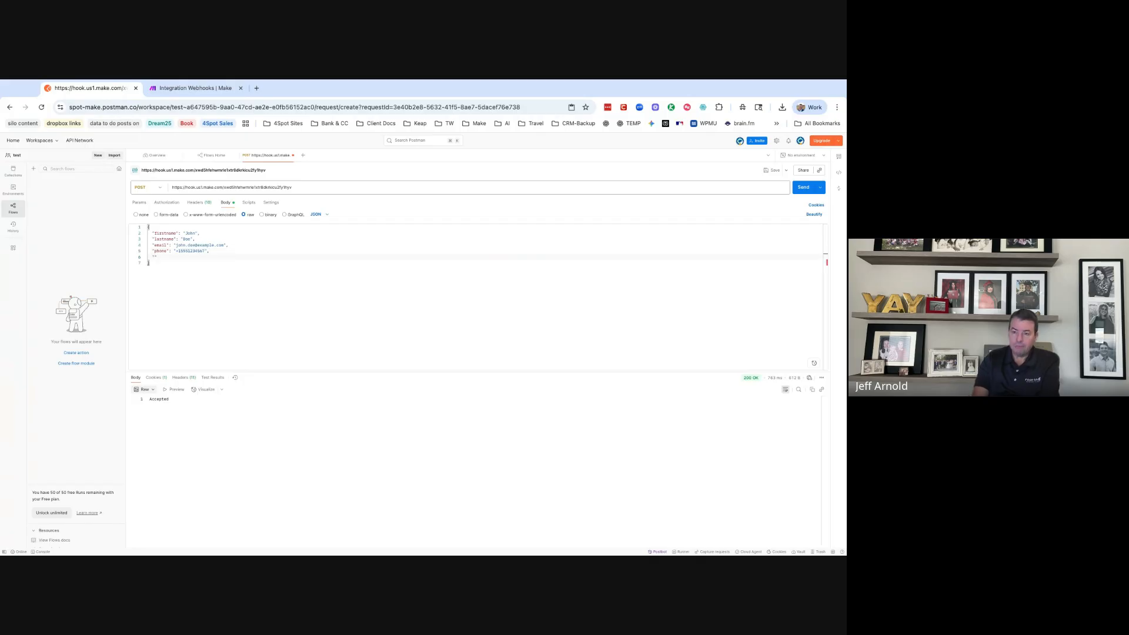
{"action": "type", "text": "test\":\"this is data"}
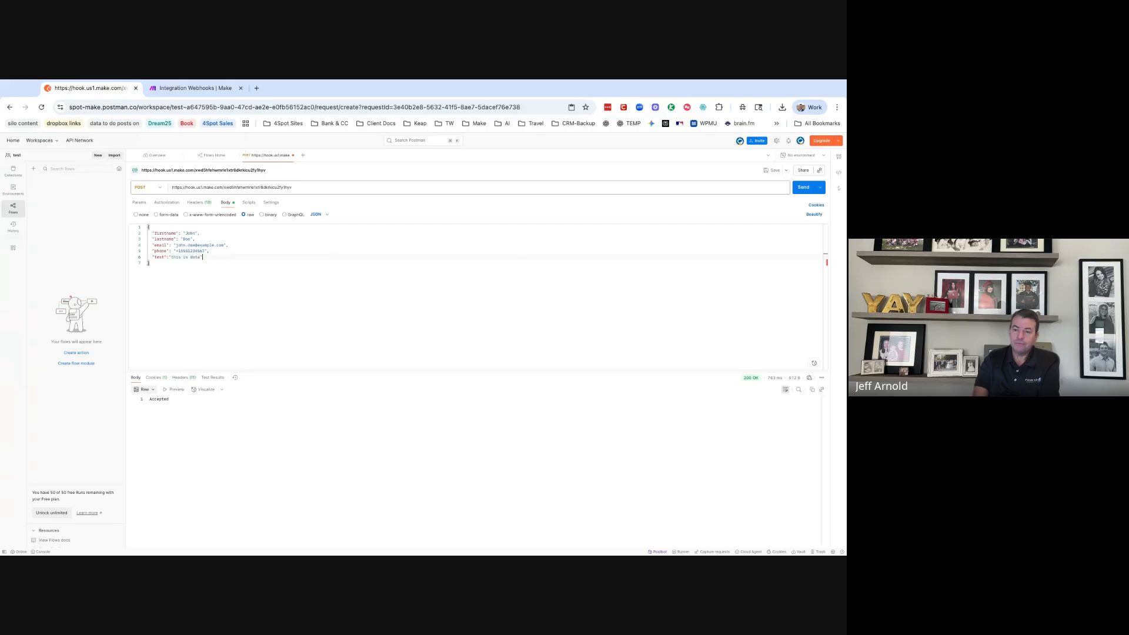
{"action": "left_click", "coordinate": [803, 187]}
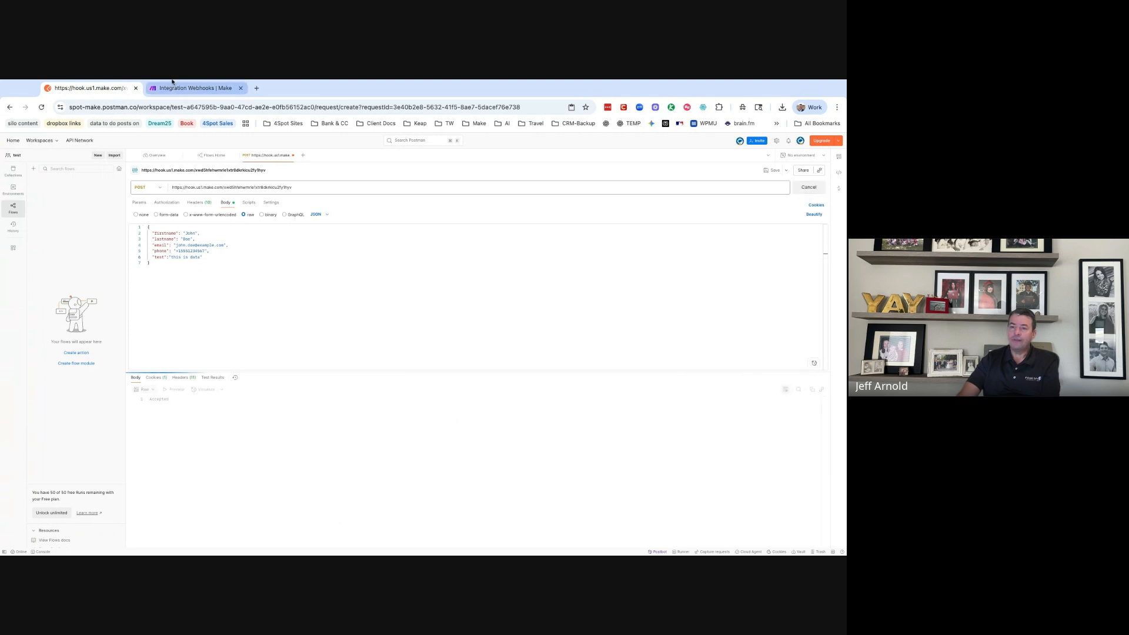
{"action": "left_click", "coordinate": [176, 88]}
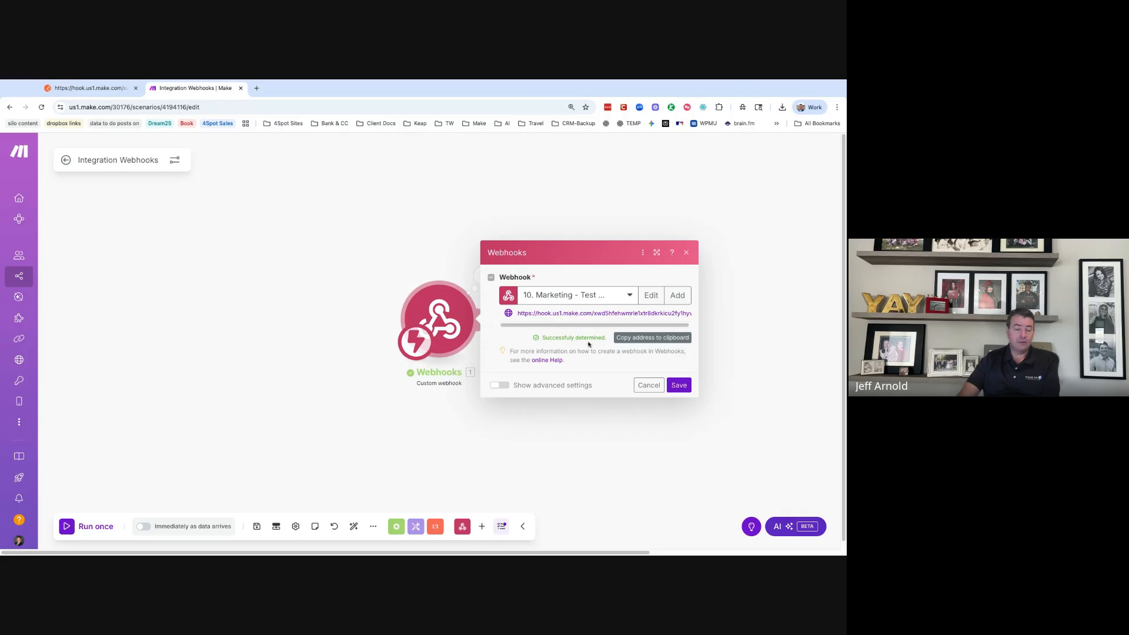
- Save the webhook settings and save the scenario despite the empty value warning
{"action": "left_click", "coordinate": [680, 386]}
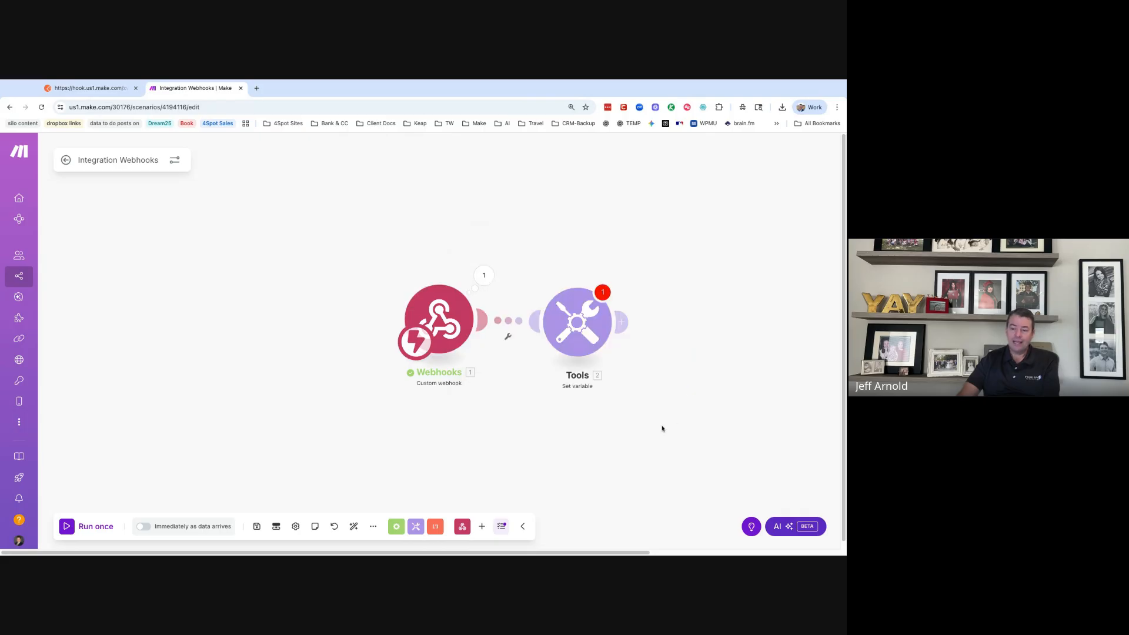
{"action": "left_click", "coordinate": [259, 525]}
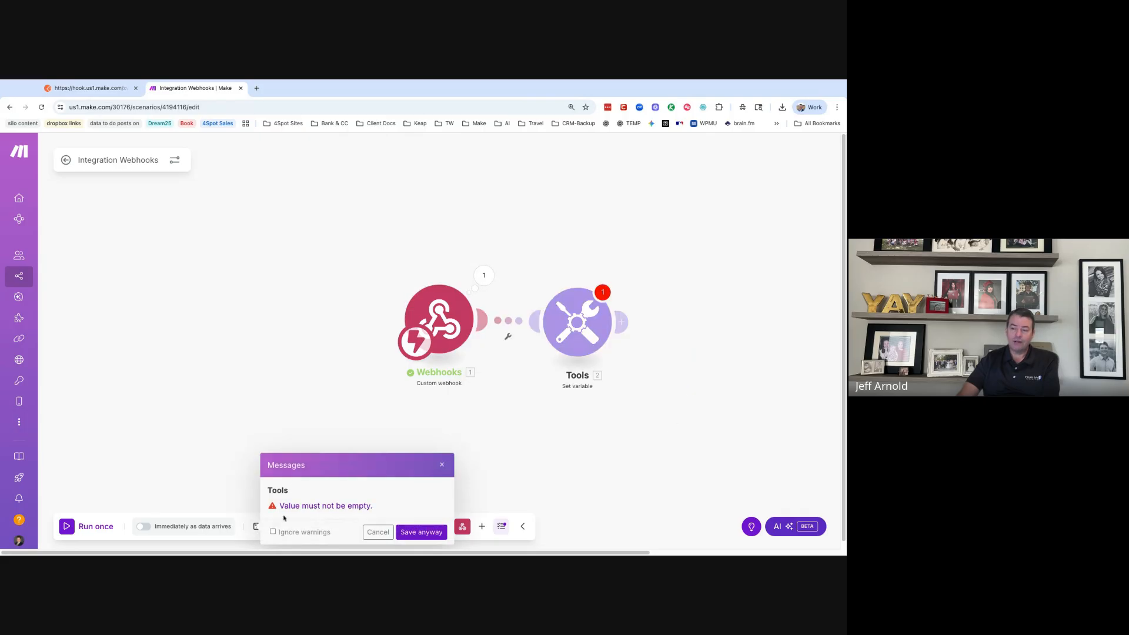
{"action": "left_click", "coordinate": [421, 532]}
- Check the Set variable module's mappable webhook fields, then cancel without changes
{"action": "left_click", "coordinate": [573, 338]}
{"action": "left_click", "coordinate": [689, 349]}
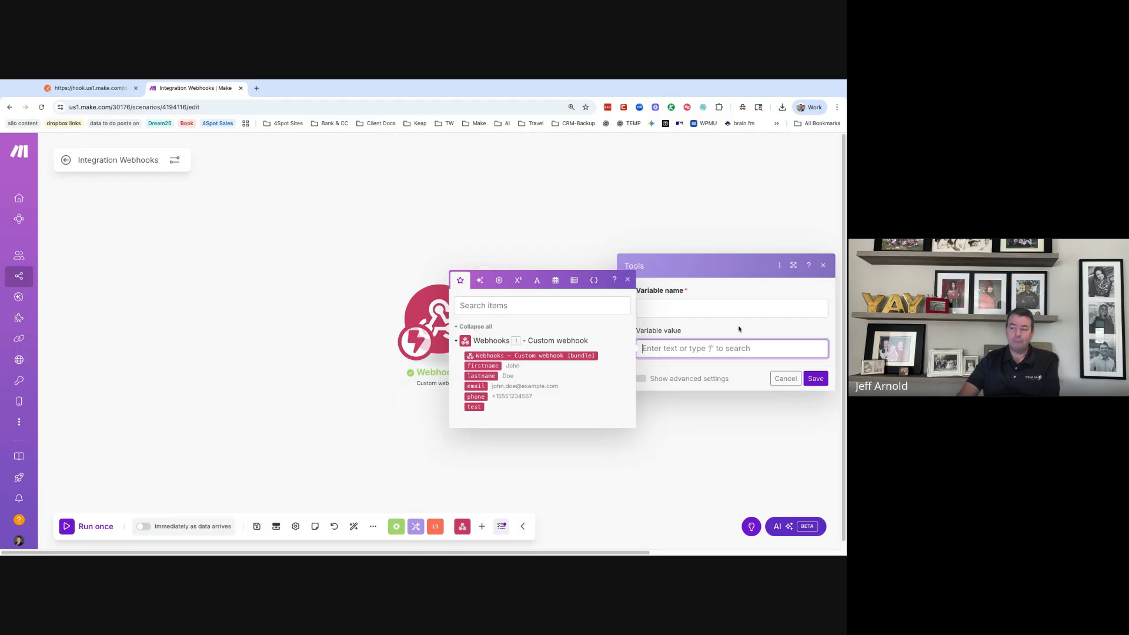
{"action": "left_click", "coordinate": [787, 380]}
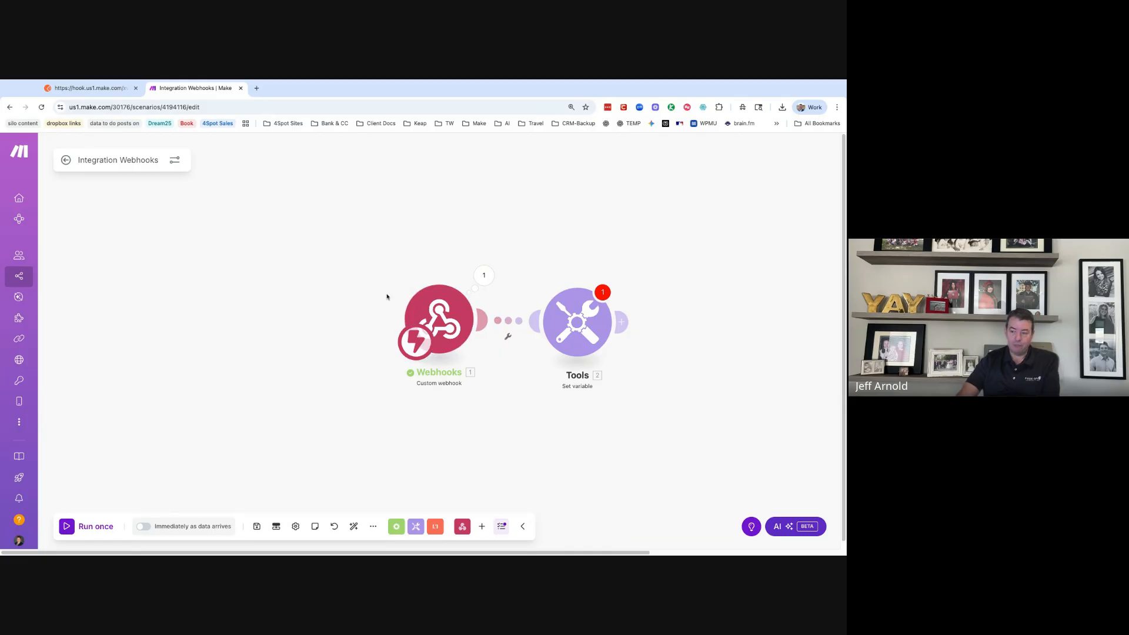
- Delete both the Webhooks and Set variable modules from the canvas
{"action": "left_click_drag", "start_coordinate": [362, 259], "coordinate": [624, 366]}
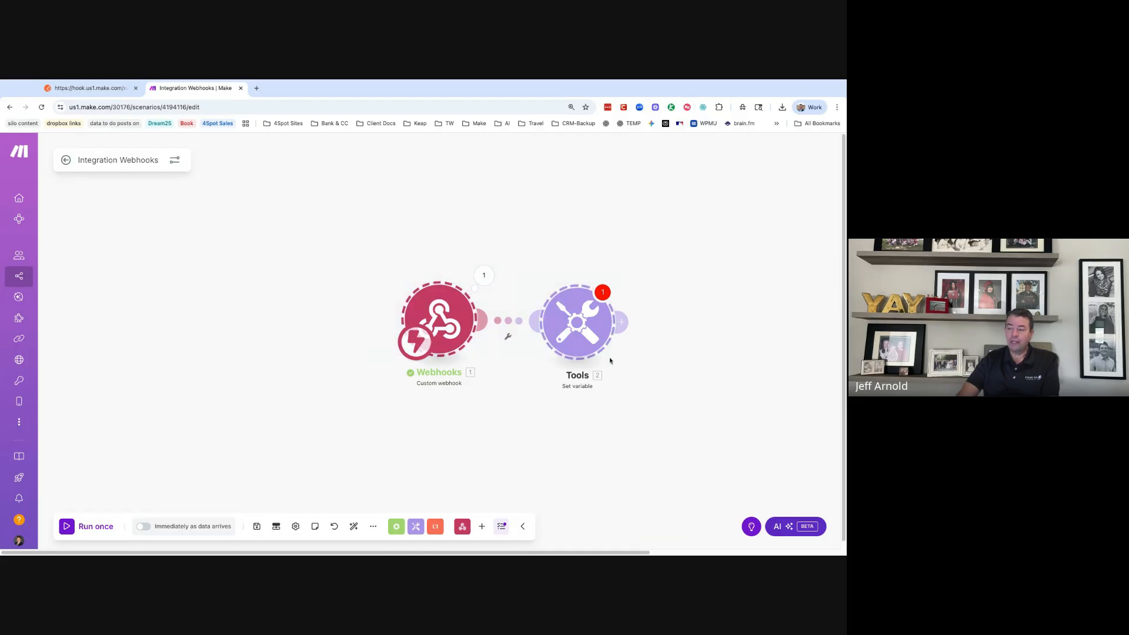
{"action": "right_click", "coordinate": [598, 349]}
{"action": "left_click", "coordinate": [609, 376]}
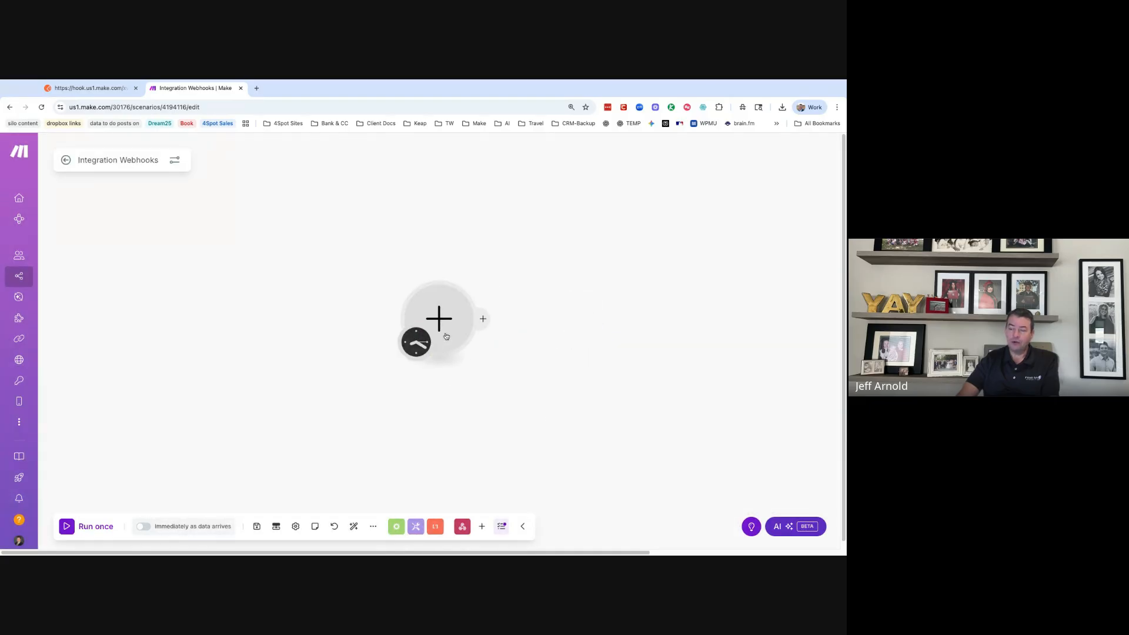
- Add a Webhooks custom mailhook named '10. Marketing - eTEST Mail hook', copy its address and save
{"action": "left_click", "coordinate": [479, 318]}
{"action": "left_click", "coordinate": [530, 227]}
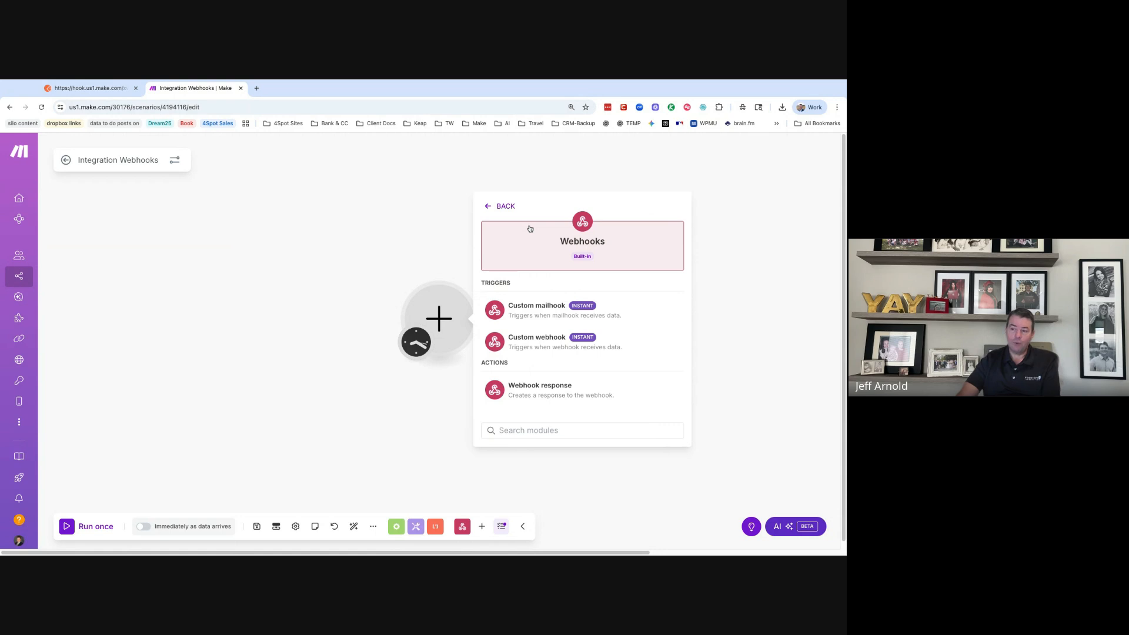
{"action": "left_click", "coordinate": [553, 321]}
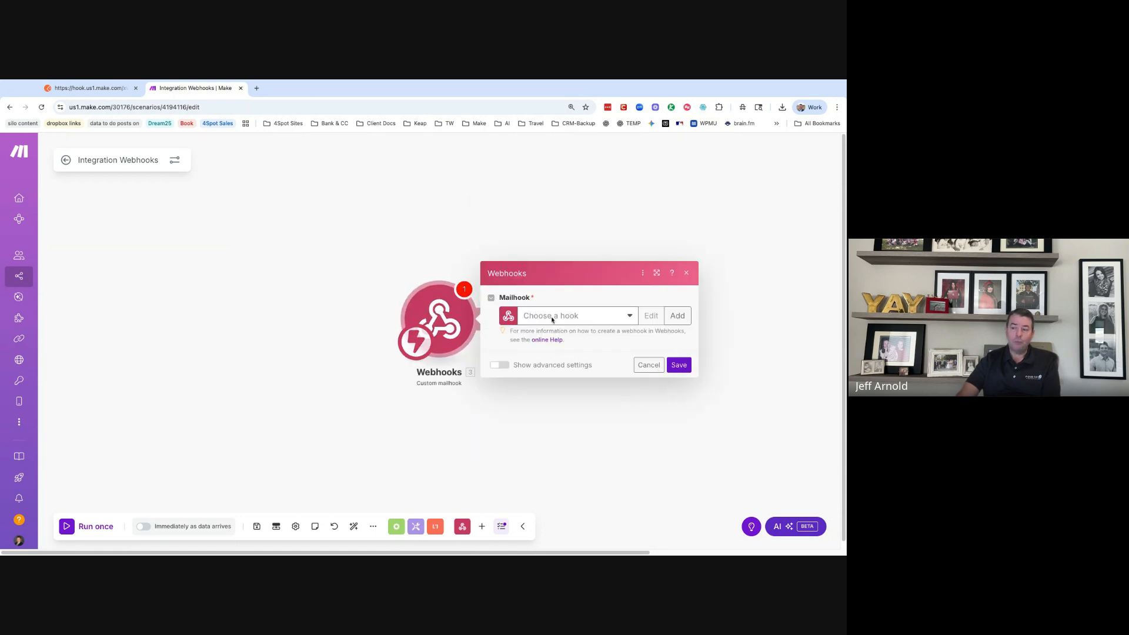
{"action": "left_click", "coordinate": [677, 316]}
{"action": "triple_click", "coordinate": [552, 319]}
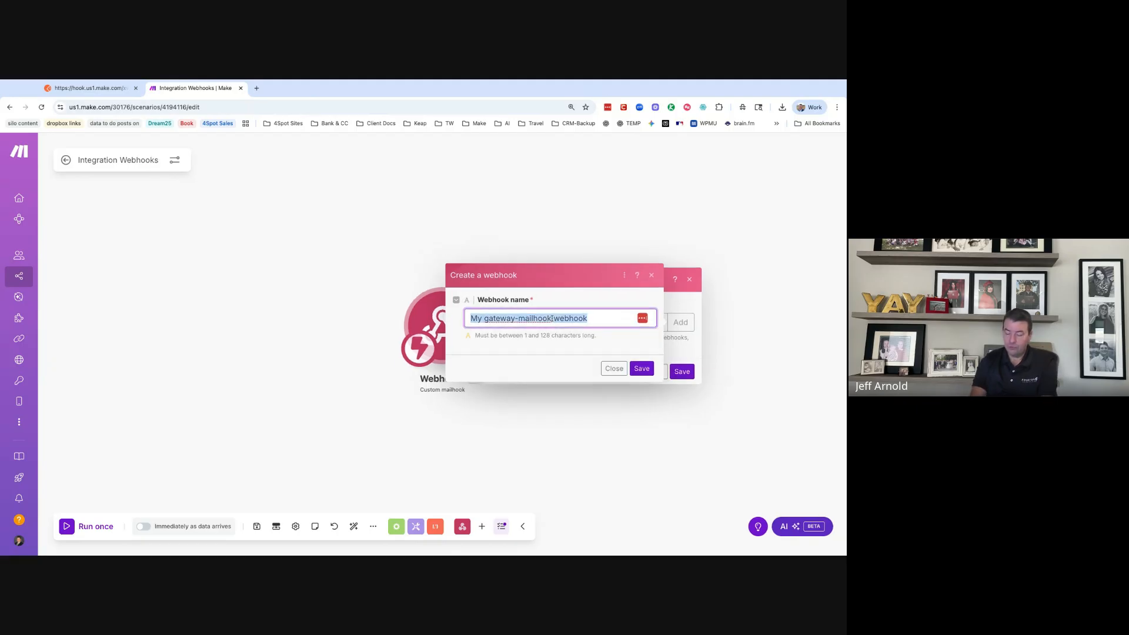
{"action": "key", "text": "super+v"}
{"action": "key", "text": "super+a"}
{"action": "type", "text": "10"}
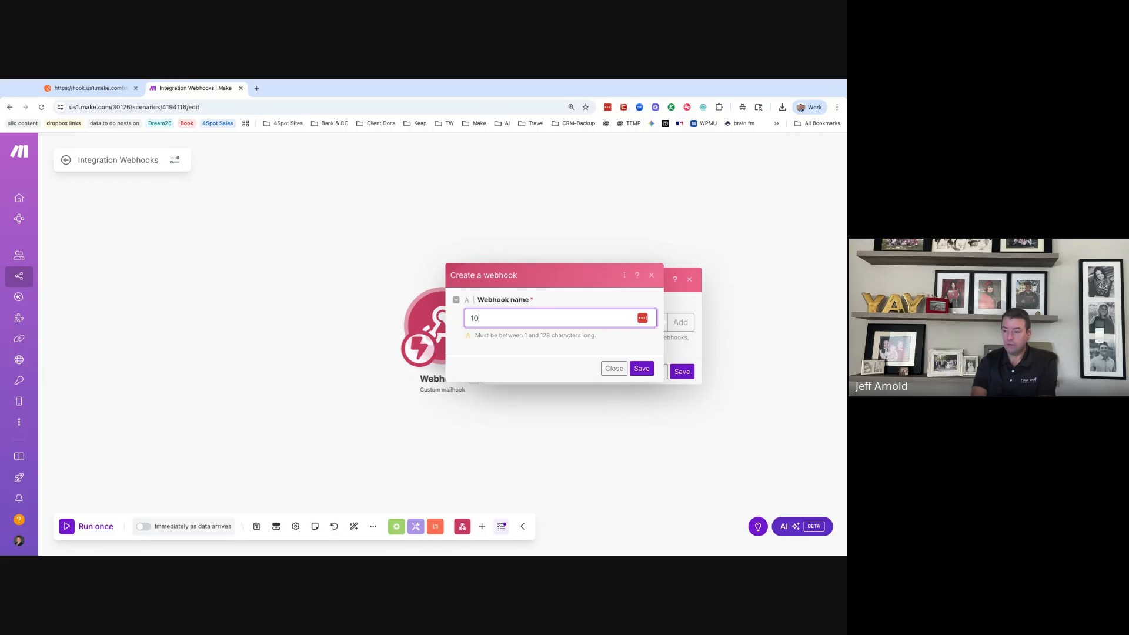
{"action": "type", "text": ". Marketing - e"}
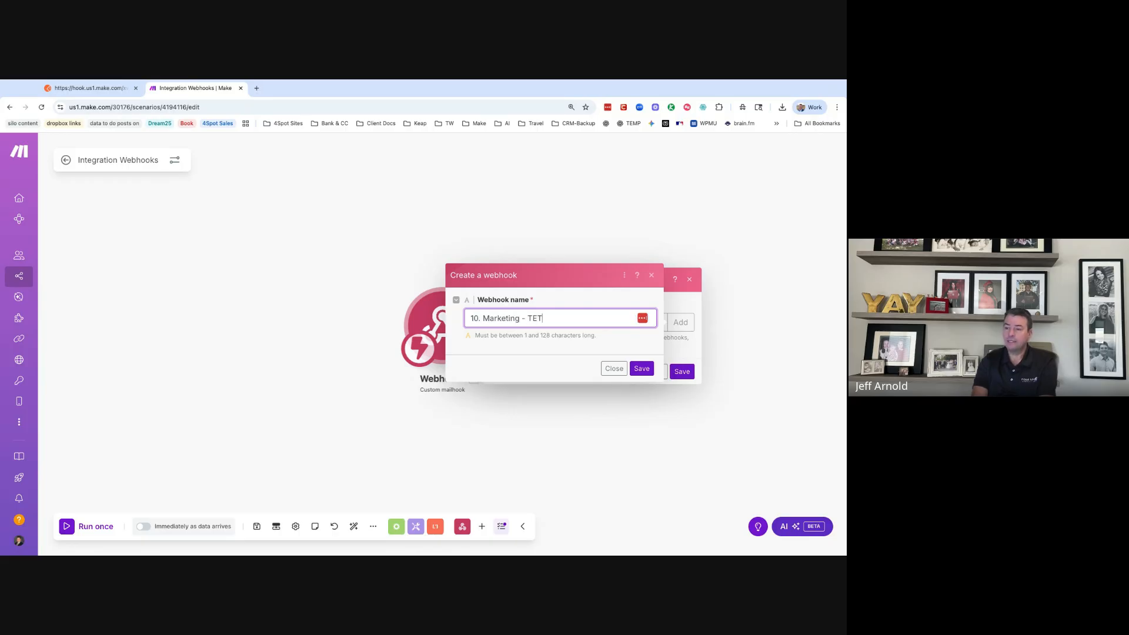
{"action": "type", "text": "TEST Mail hook"}
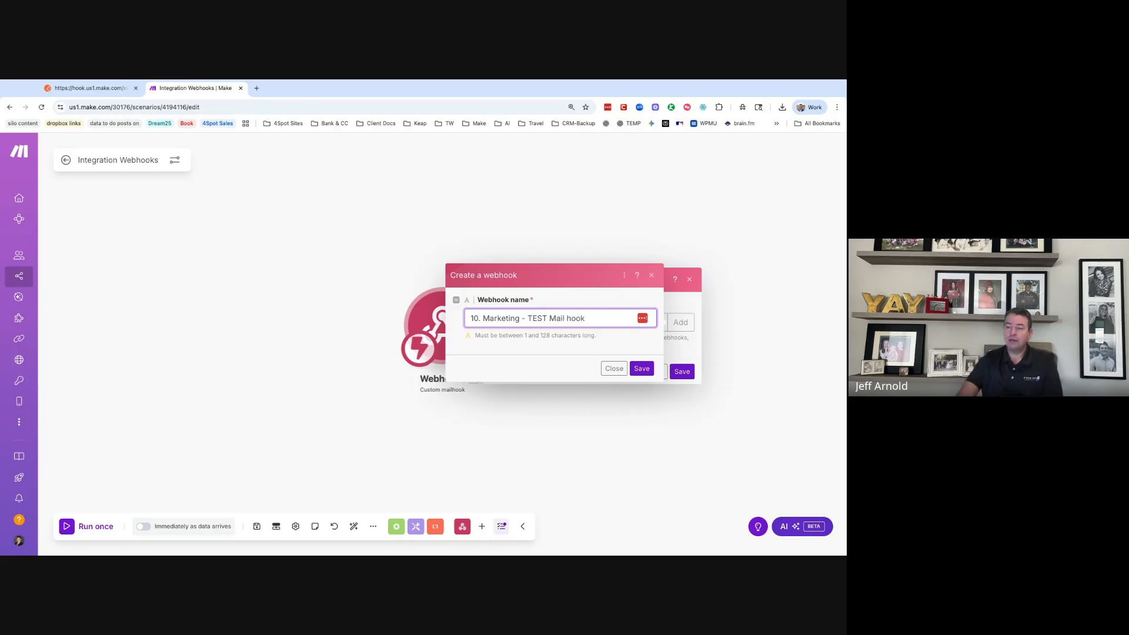
{"action": "left_click", "coordinate": [642, 369]}
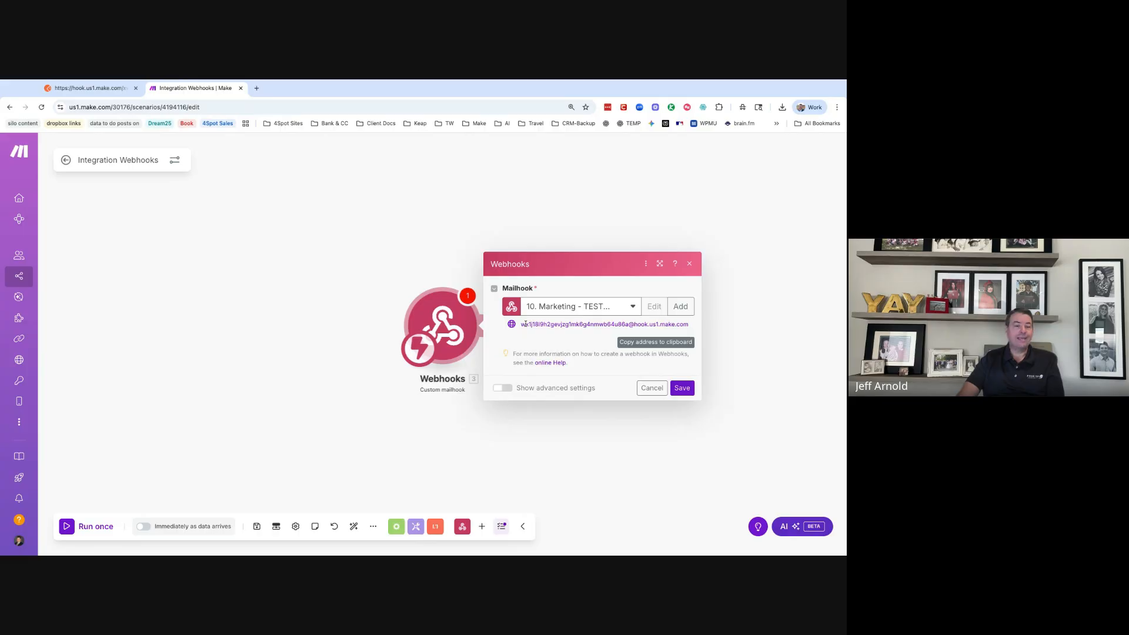
{"action": "left_click", "coordinate": [624, 325]}
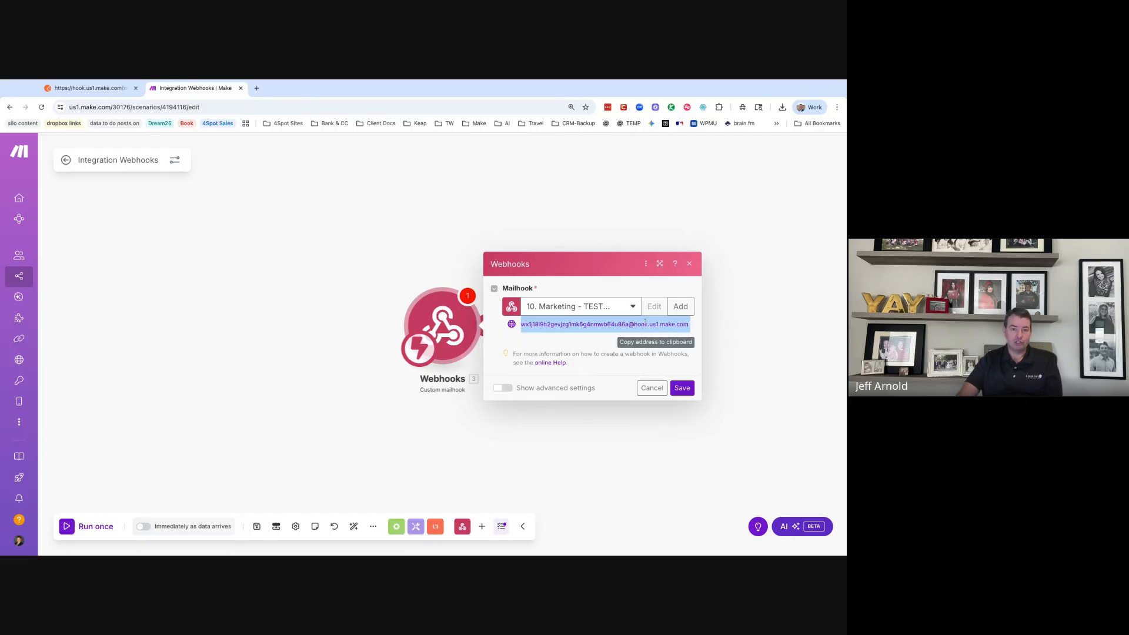
{"action": "left_click", "coordinate": [683, 388]}
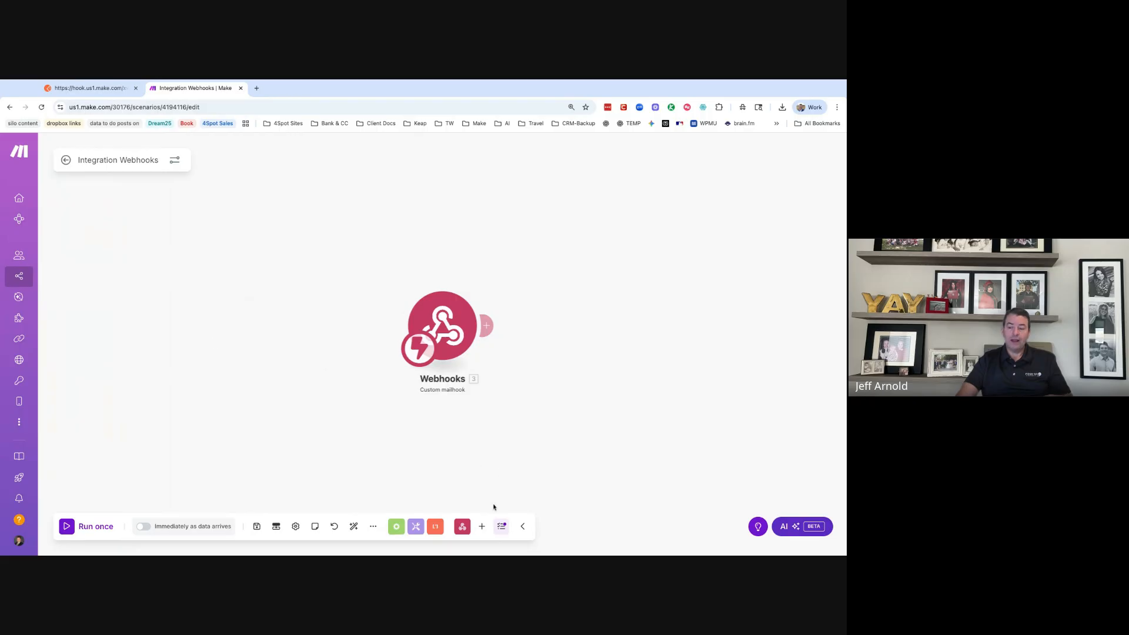
- Add an HTTP 'Make a Basic Auth request' module and make it the scenario's trigger
{"action": "left_click", "coordinate": [486, 527]}
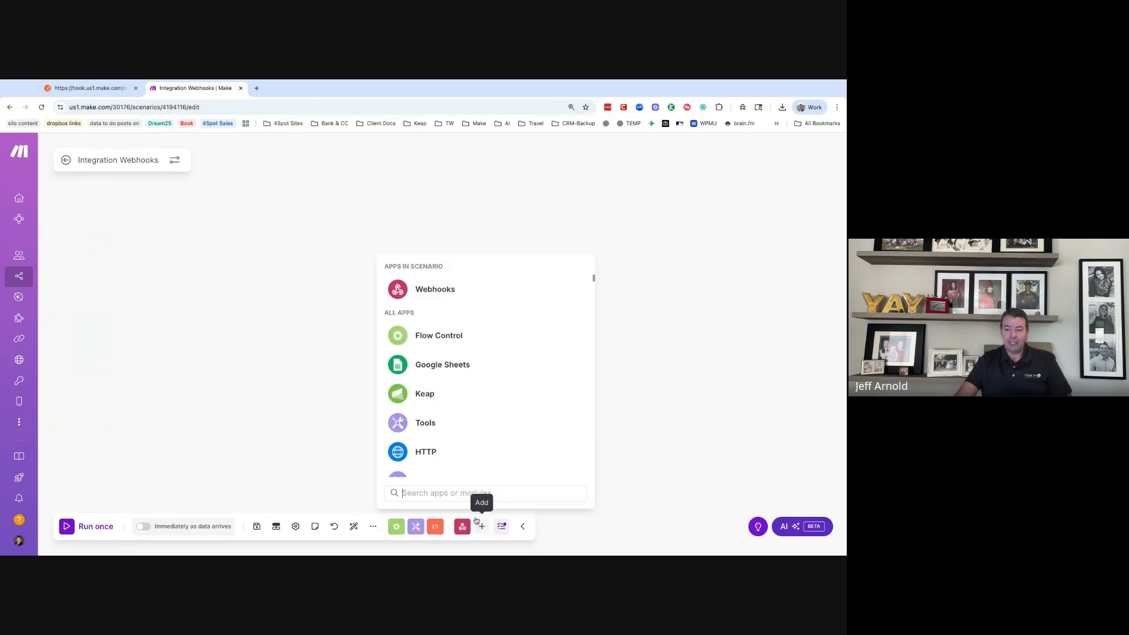
{"action": "left_click", "coordinate": [428, 455]}
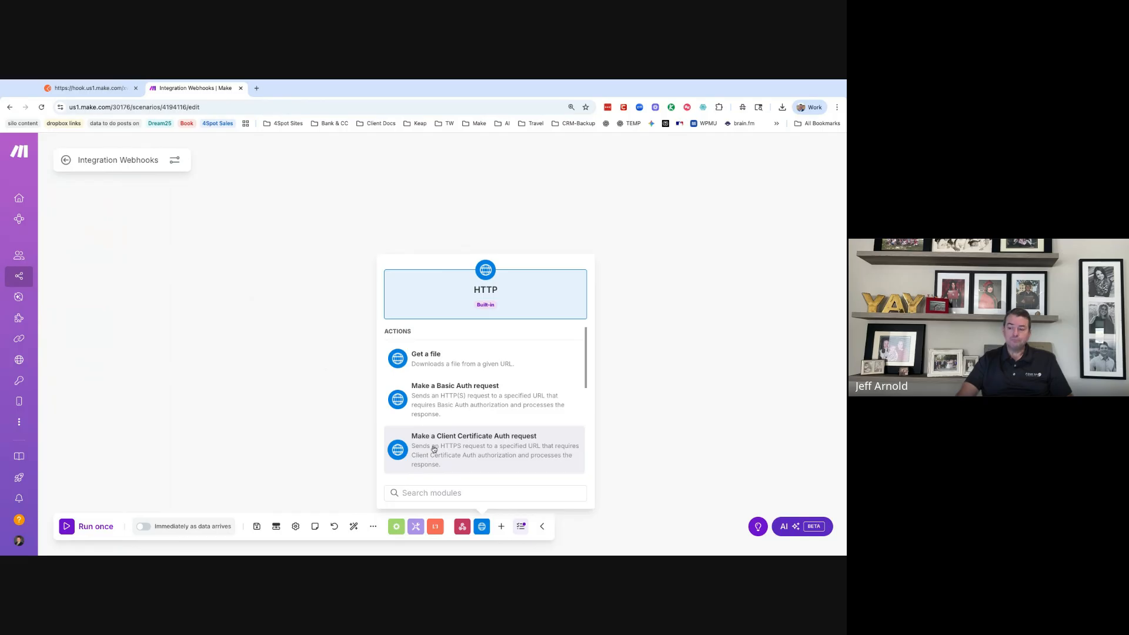
{"action": "left_click", "coordinate": [473, 402]}
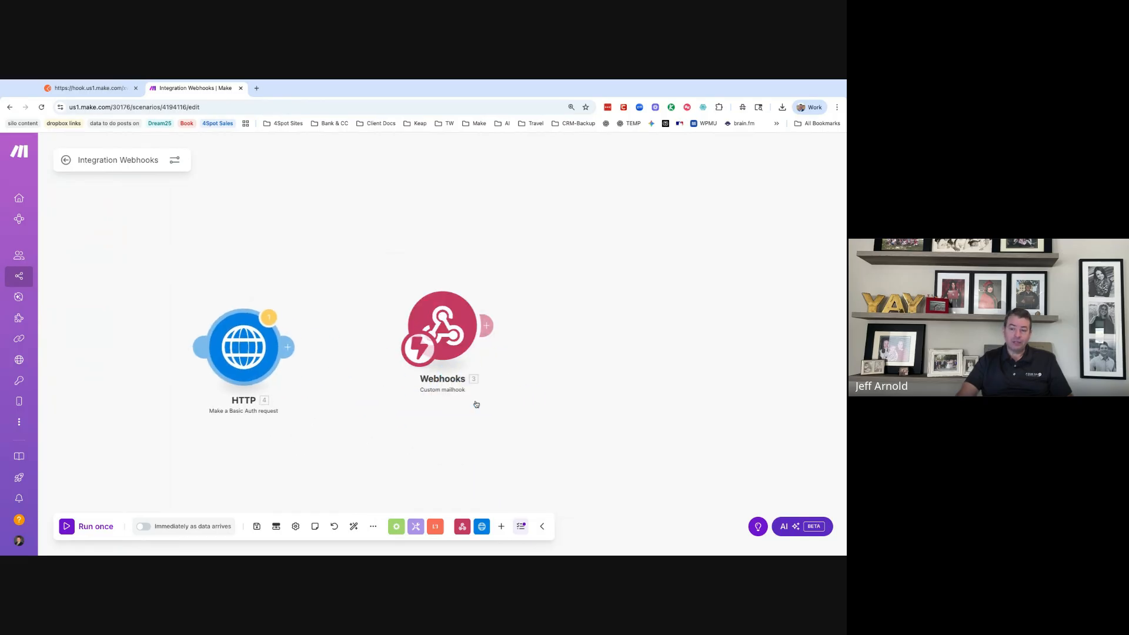
{"action": "left_click_drag", "start_coordinate": [413, 356], "coordinate": [221, 374]}
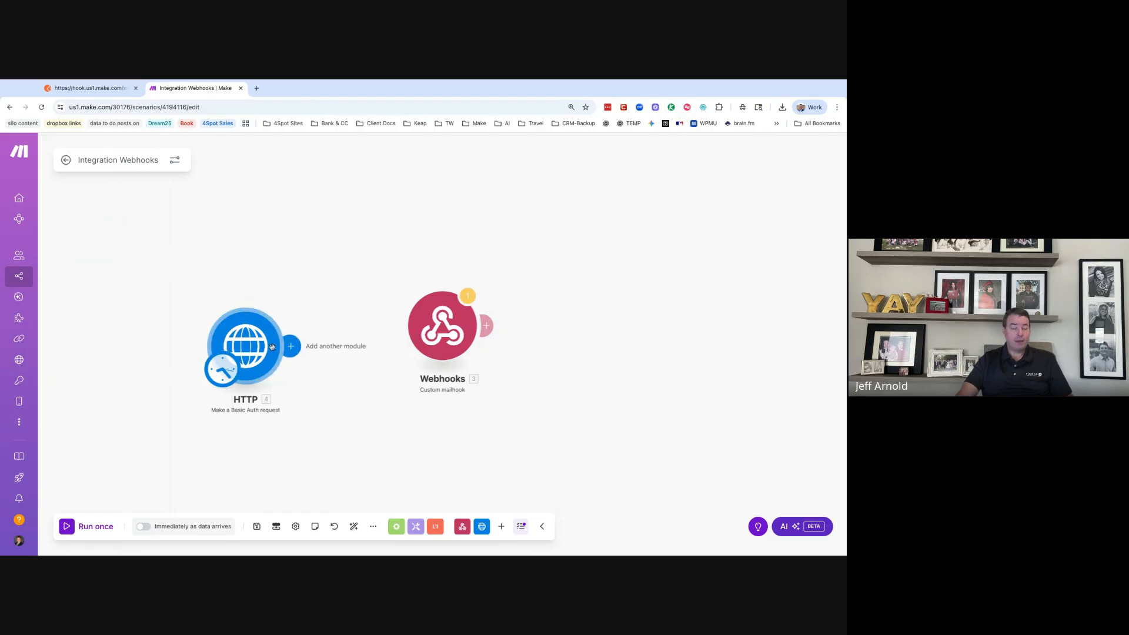
- Set the HTTP module's request method to POST
{"action": "left_click", "coordinate": [263, 354]}
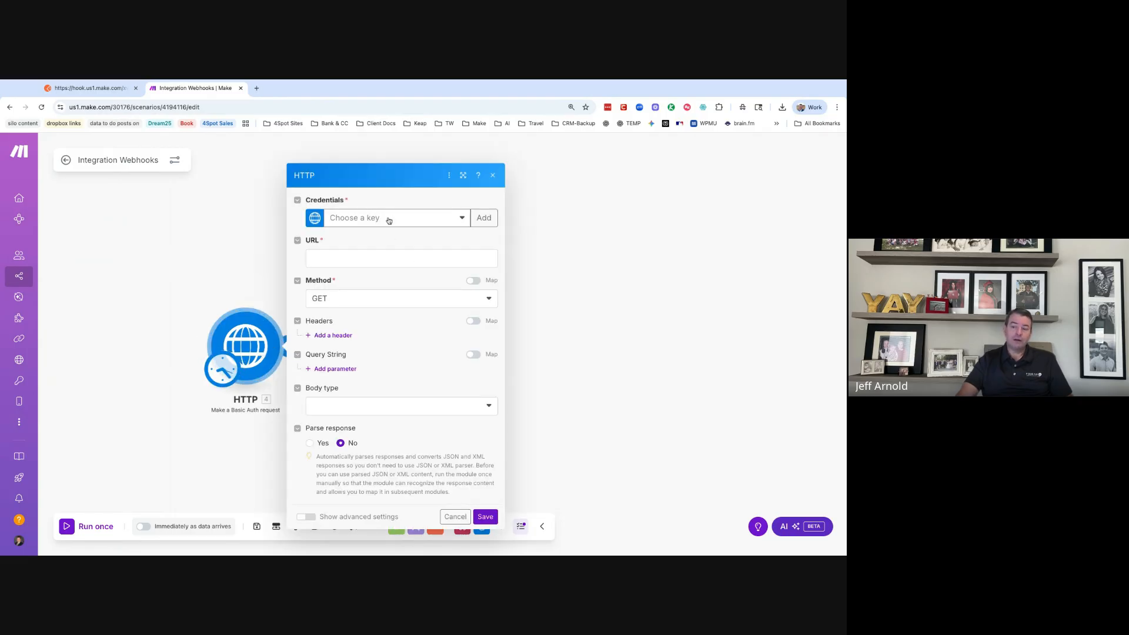
{"action": "left_click", "coordinate": [255, 270]}
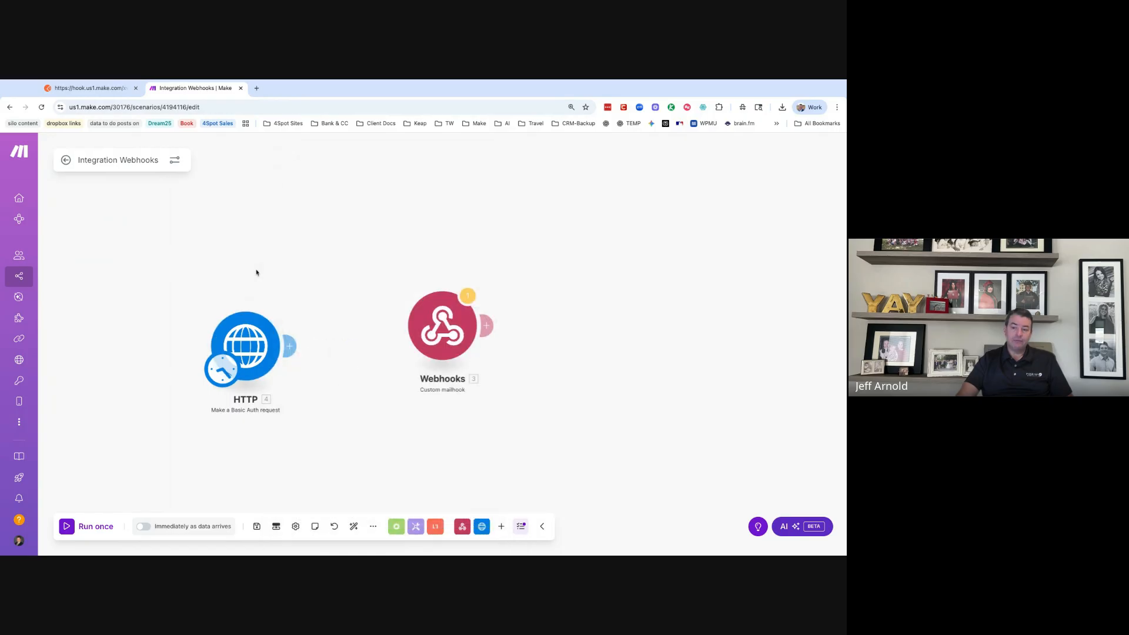
{"action": "left_click", "coordinate": [257, 356]}
{"action": "left_click", "coordinate": [397, 259]}
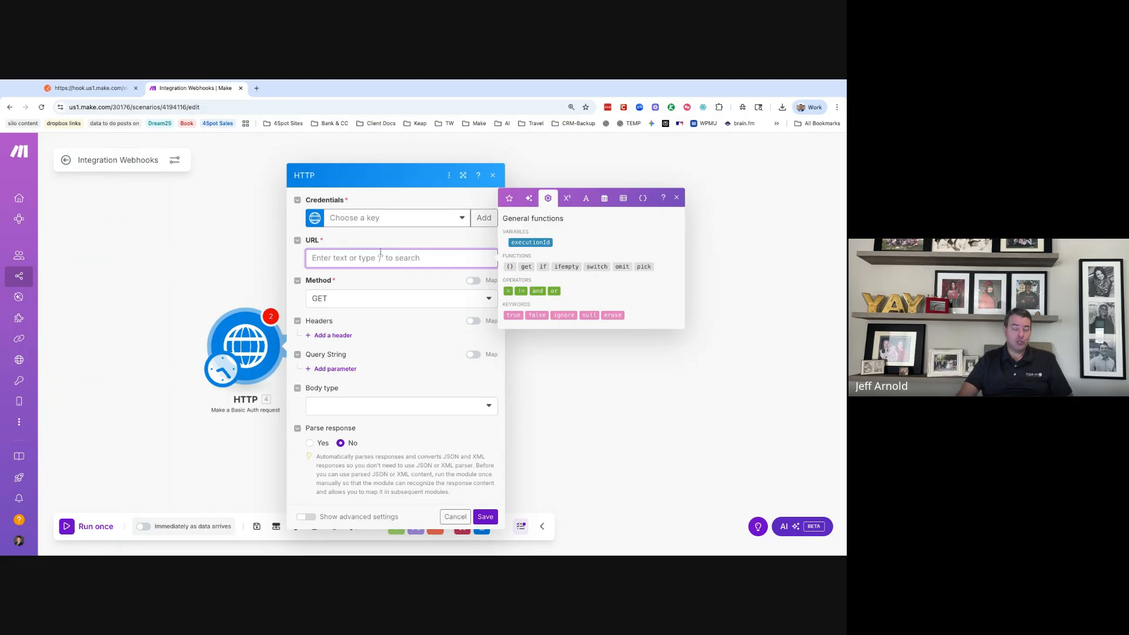
{"action": "left_click", "coordinate": [383, 297]}
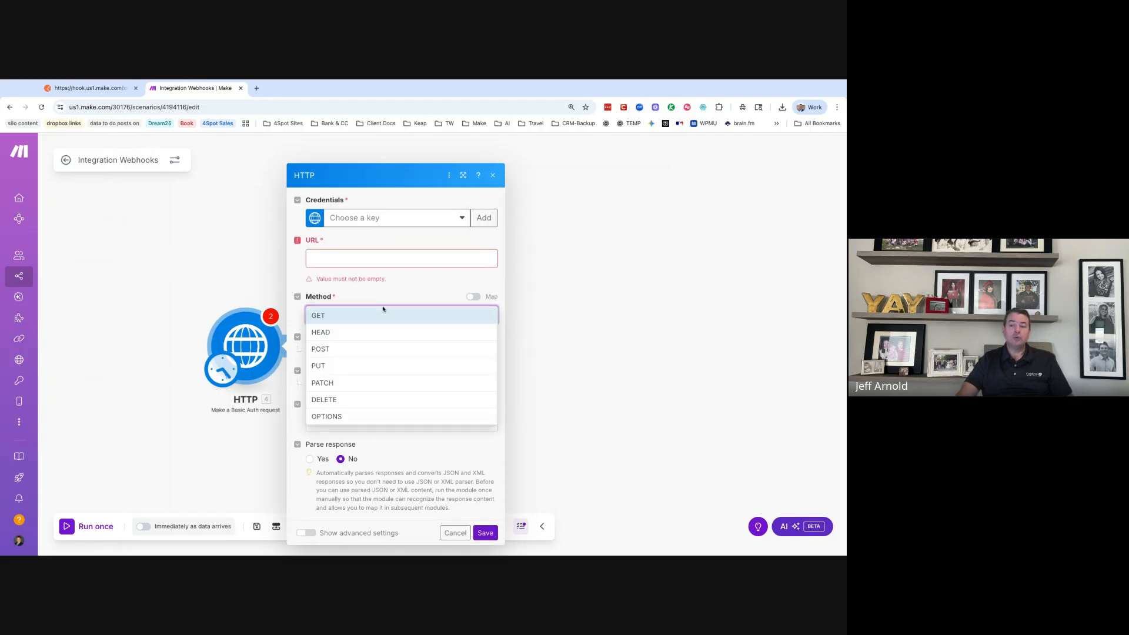
{"action": "left_click", "coordinate": [379, 349]}
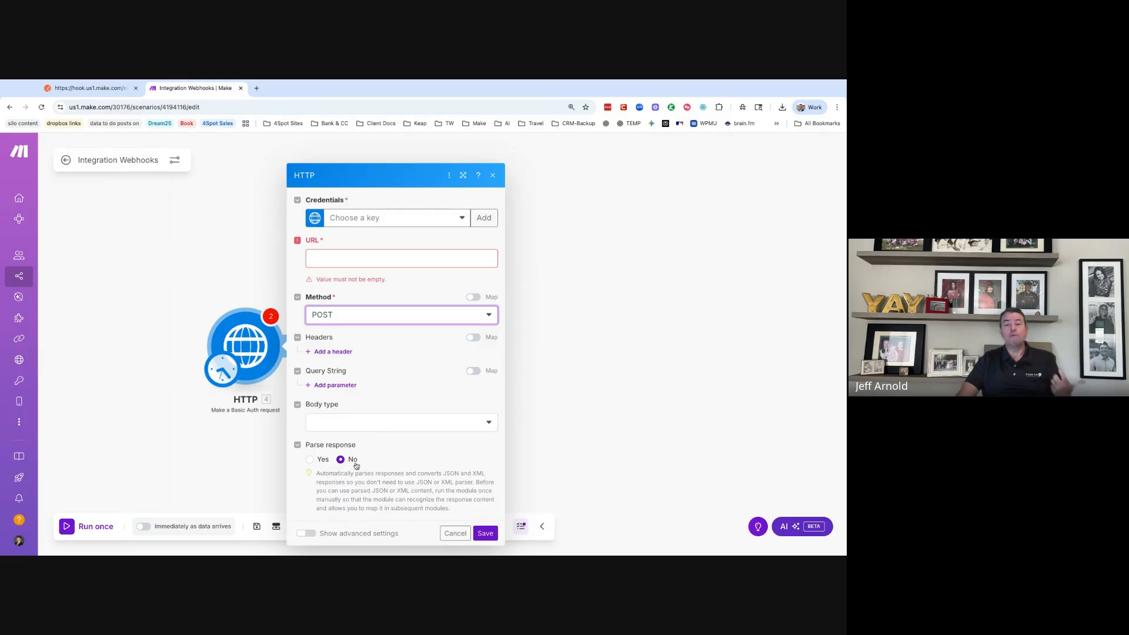
- Check the Postman request, then select the Make scenario page's web address
{"action": "left_click", "coordinate": [90, 88]}
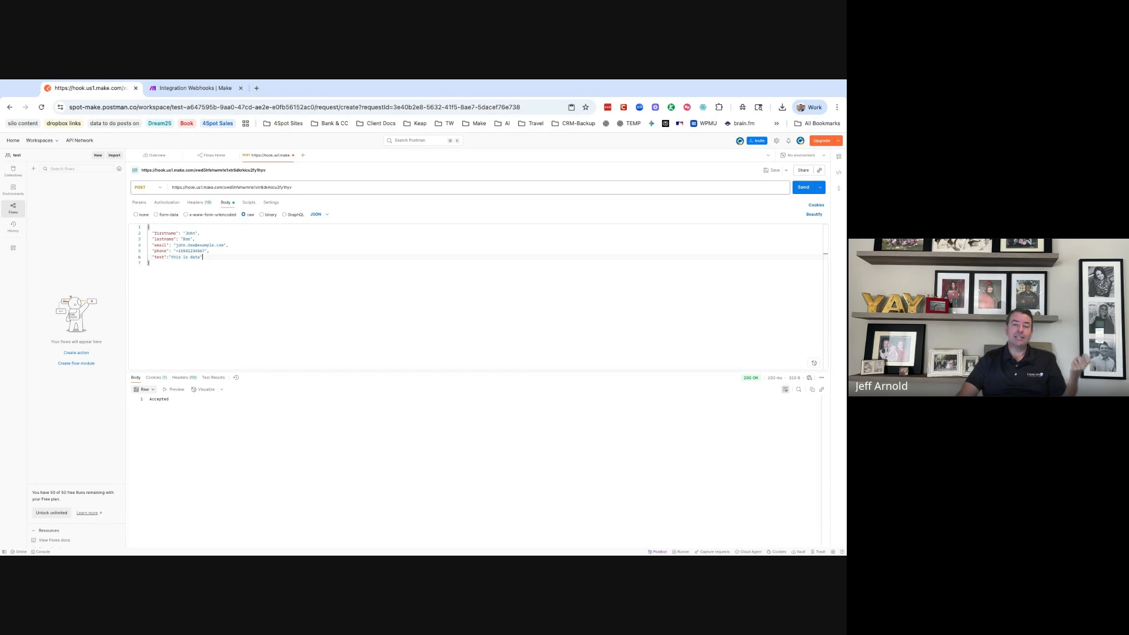
{"action": "left_click", "coordinate": [217, 88]}
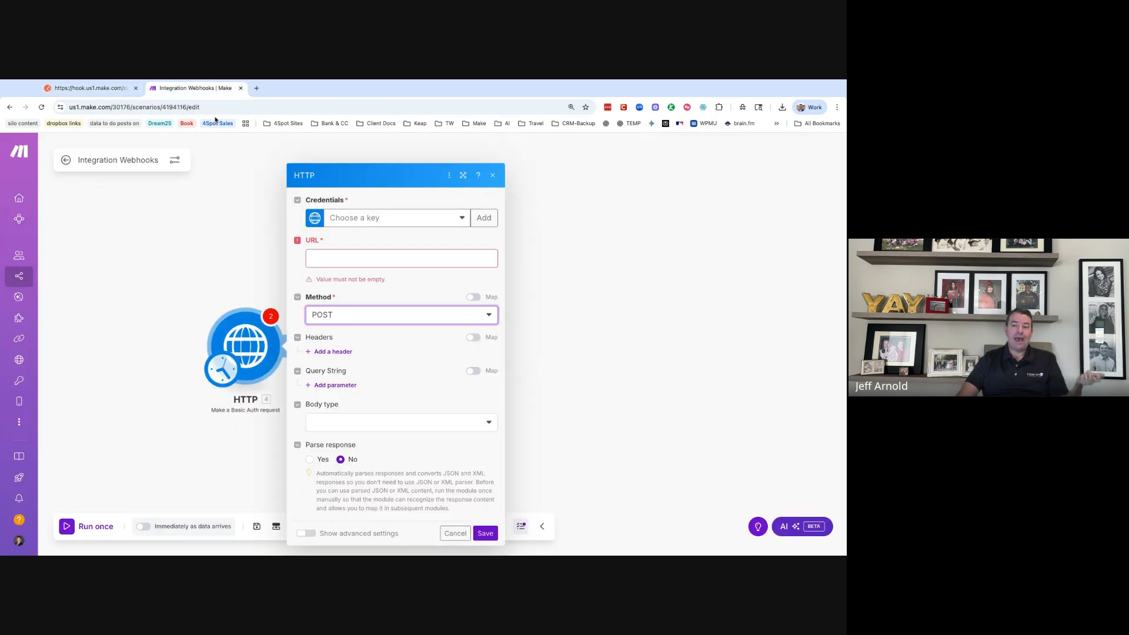
{"action": "left_click", "coordinate": [144, 108]}
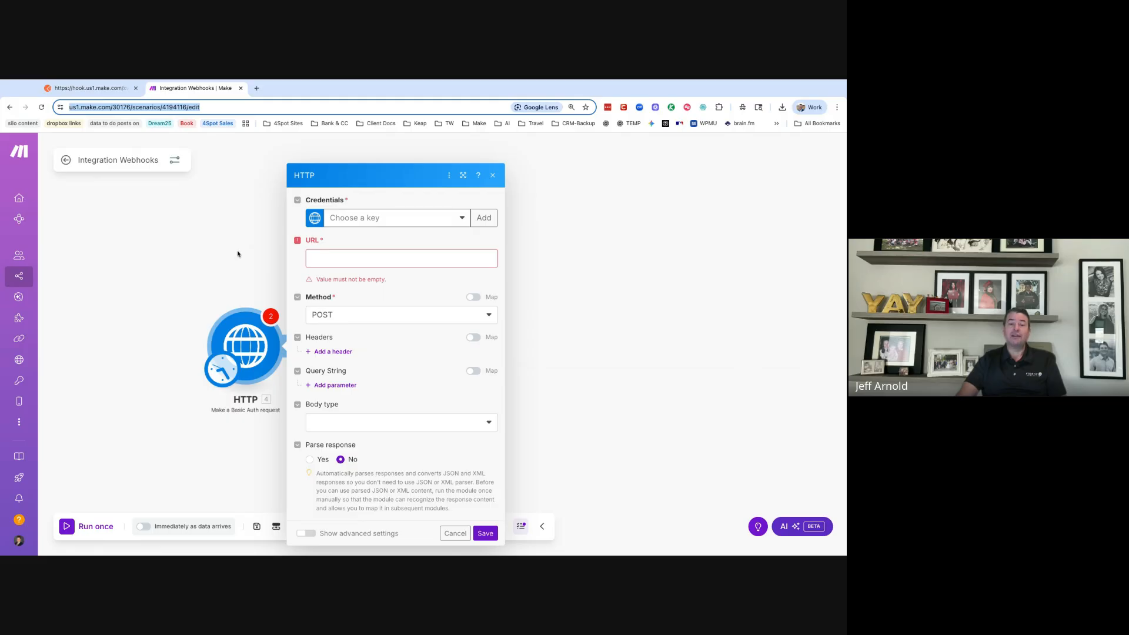
- Delete the mailhook module and add a Webhooks Custom webhook trigger in its place
{"action": "left_click", "coordinate": [150, 220]}
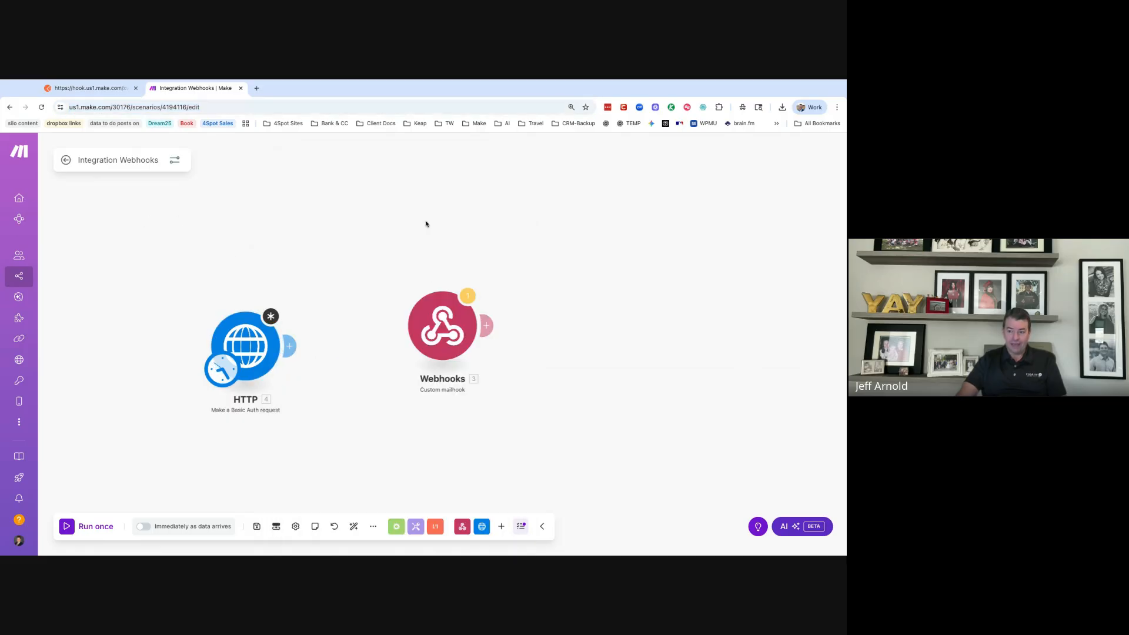
{"action": "right_click", "coordinate": [458, 345]}
{"action": "left_click", "coordinate": [485, 459]}
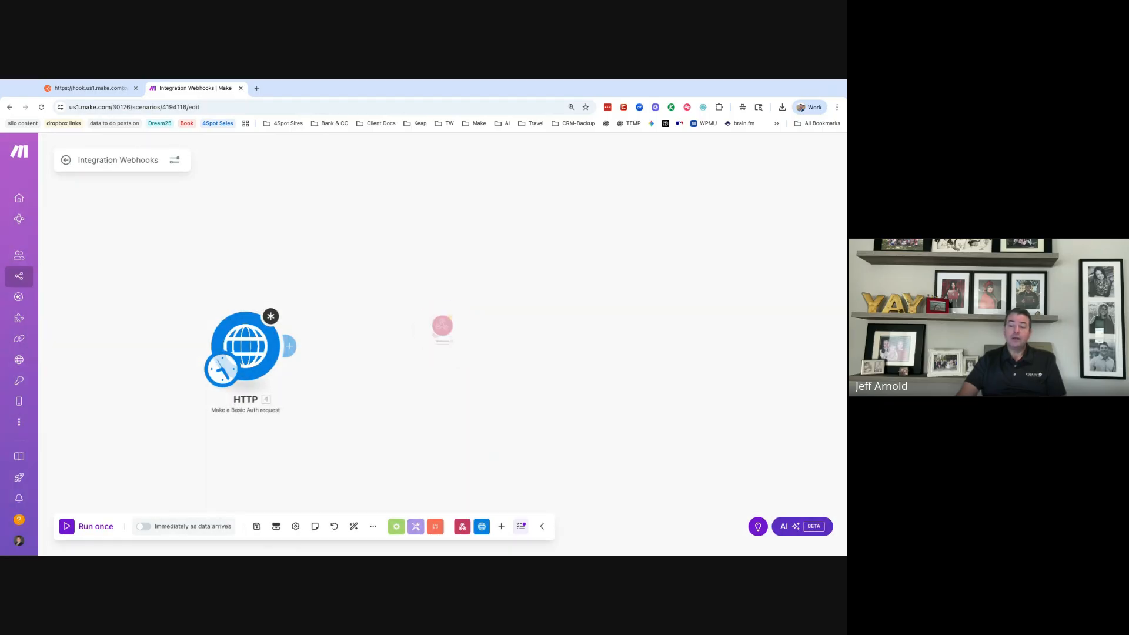
{"action": "left_click", "coordinate": [462, 526]}
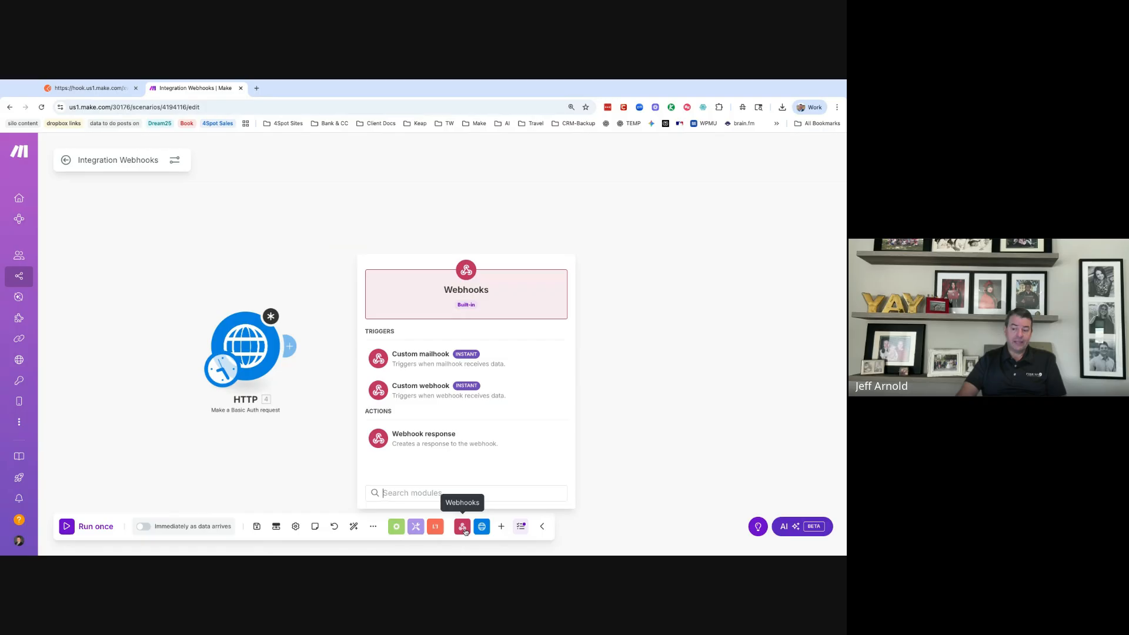
{"action": "left_click", "coordinate": [447, 389]}
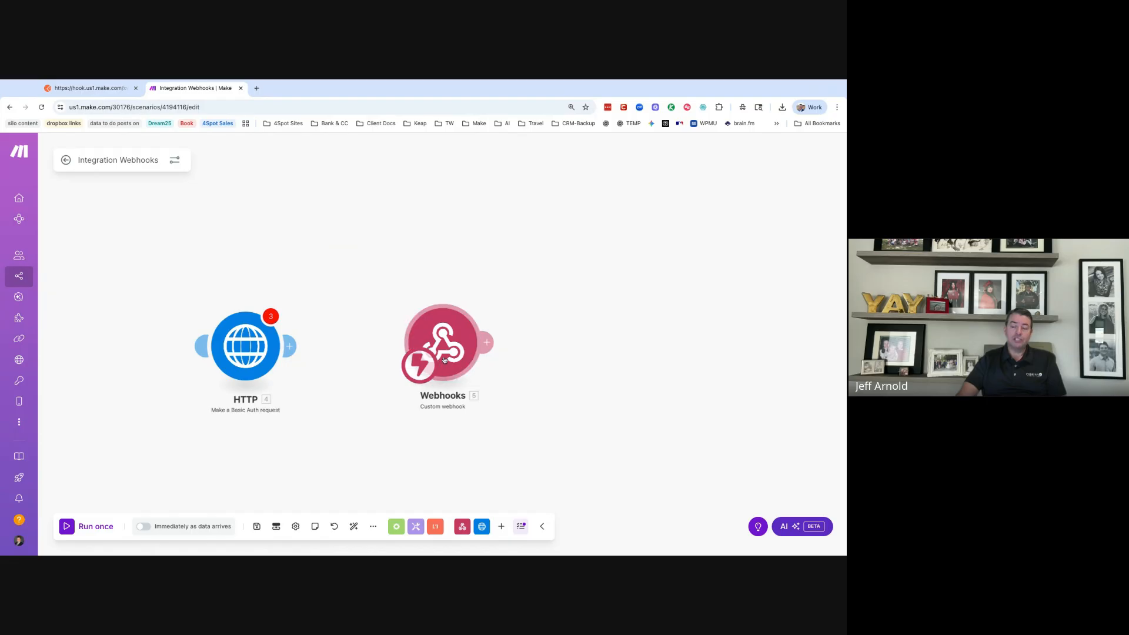
{"action": "left_click", "coordinate": [416, 526]}
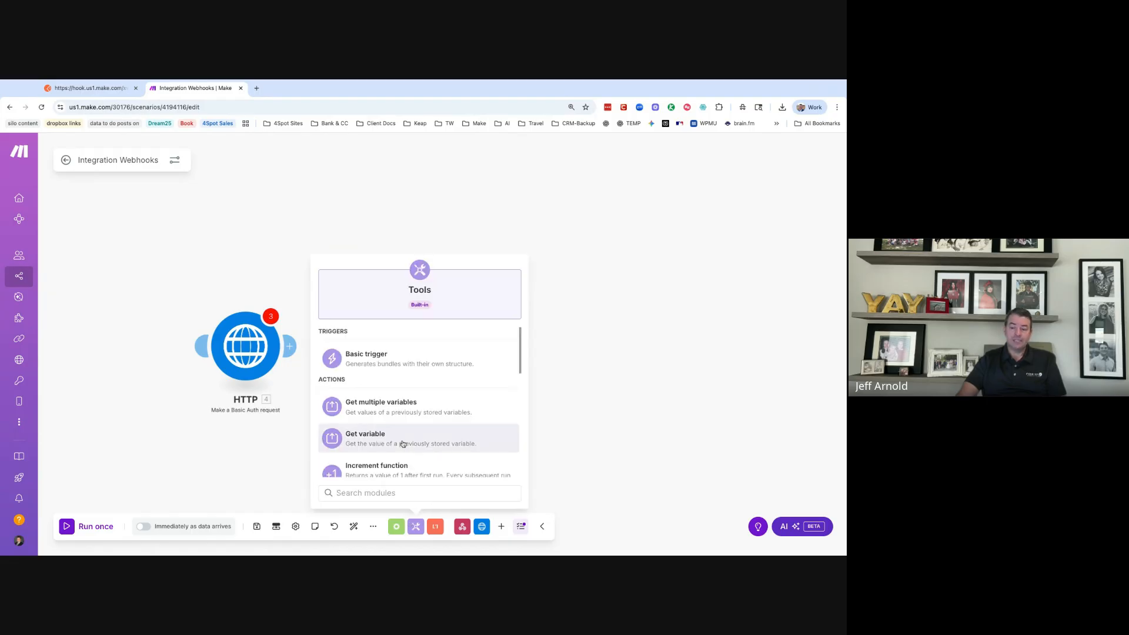
- Add and clone a Set variable module, link both via a Router, and start the first route's filter
{"action": "scroll", "coordinate": [403, 444], "scroll_direction": "down", "scroll_amount": 2}
{"action": "left_click", "coordinate": [403, 400]}
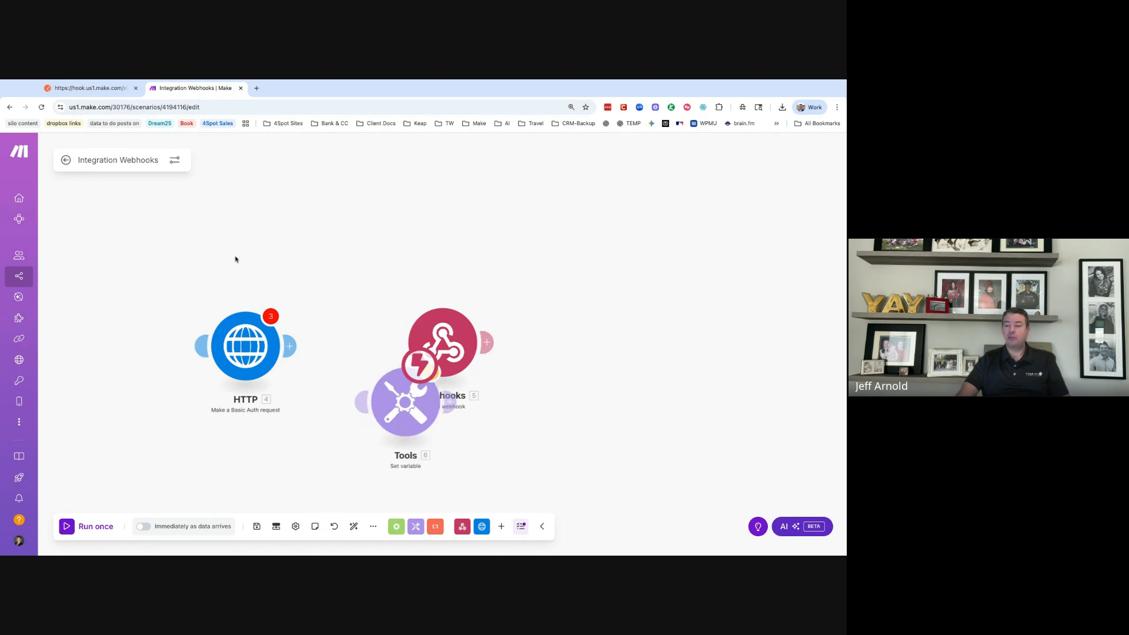
{"action": "mouse_move", "coordinate": [401, 423]}
{"action": "left_mouse_down"}
{"action": "mouse_move", "coordinate": [639, 263]}
{"action": "mouse_move", "coordinate": [617, 197]}
{"action": "mouse_move", "coordinate": [496, 284]}
{"action": "mouse_move", "coordinate": [482, 330]}
{"action": "left_mouse_up"}
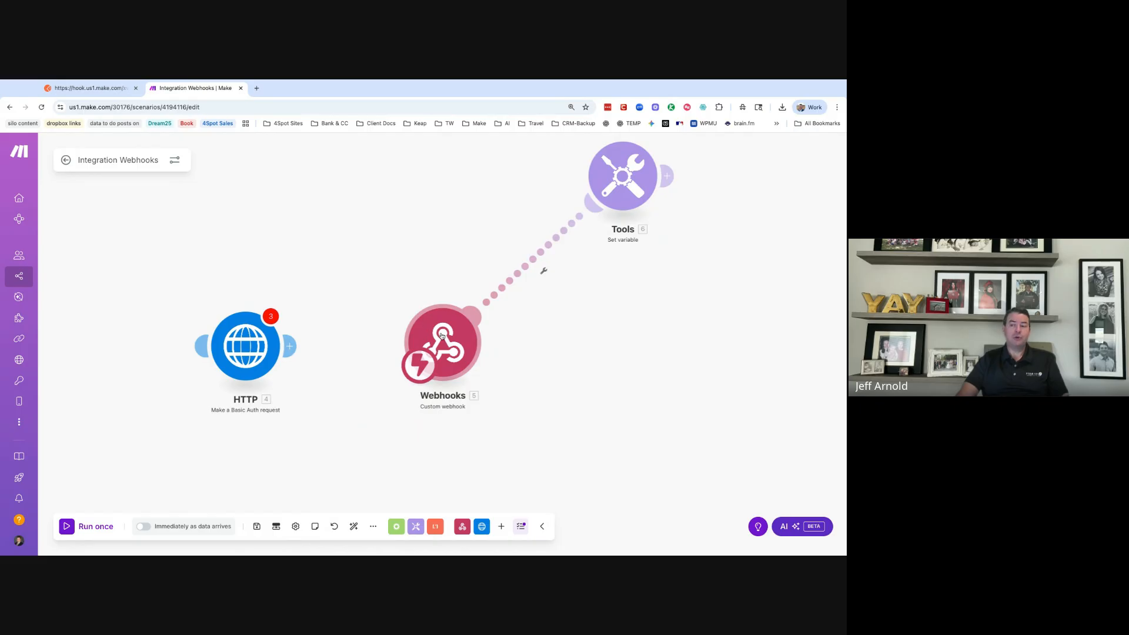
{"action": "right_click", "coordinate": [642, 191]}
{"action": "left_click", "coordinate": [663, 261]}
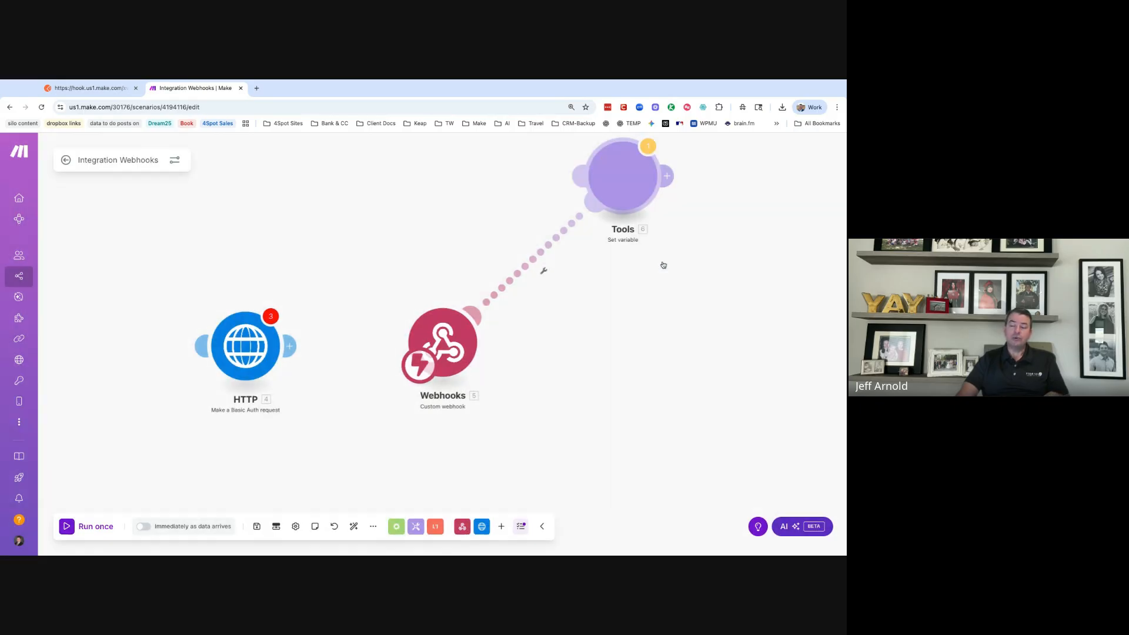
{"action": "mouse_move", "coordinate": [627, 188]}
{"action": "left_mouse_down"}
{"action": "mouse_move", "coordinate": [662, 221]}
{"action": "mouse_move", "coordinate": [681, 347]}
{"action": "mouse_move", "coordinate": [483, 339]}
{"action": "left_mouse_up"}
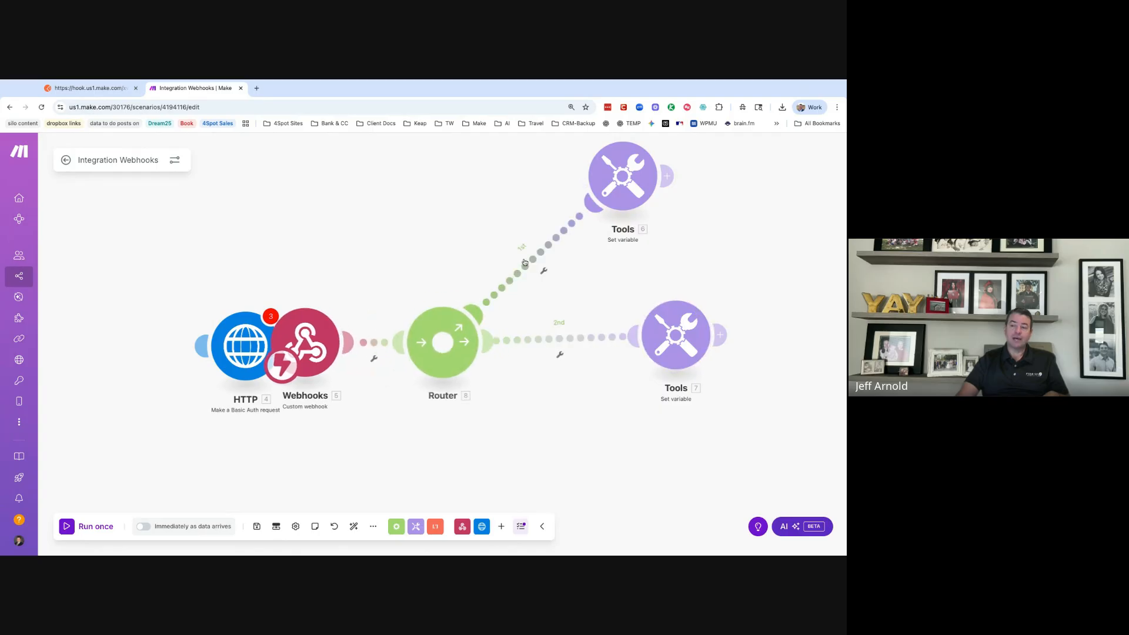
{"action": "left_click", "coordinate": [525, 262]}
{"action": "left_click", "coordinate": [630, 288]}
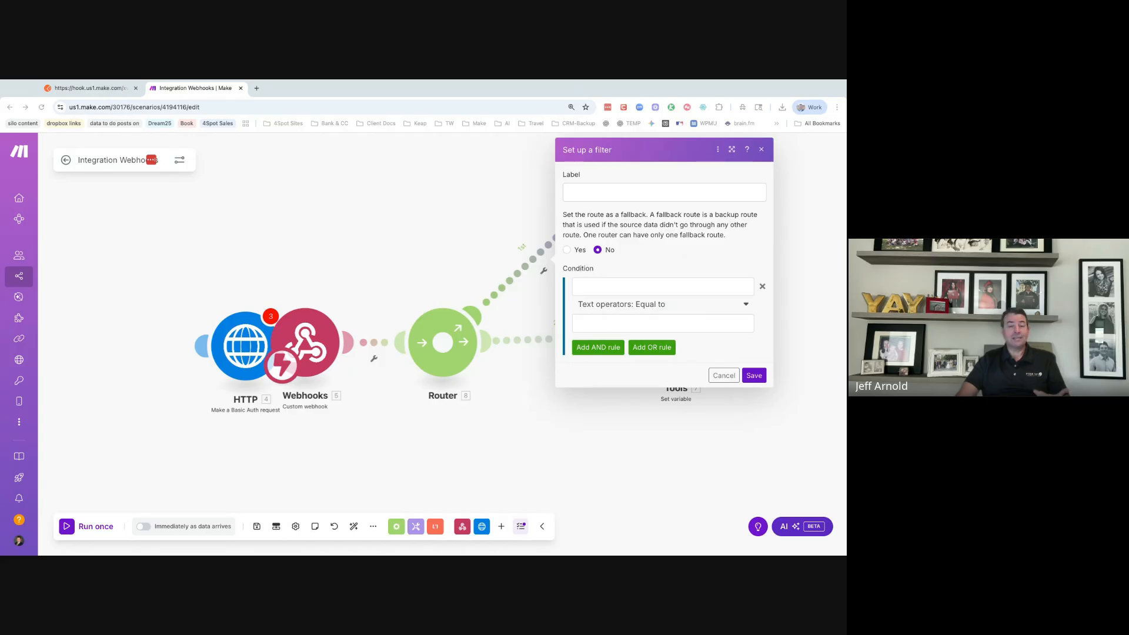
- Move the HTTP module left of the webhook, then cancel the route filters without adding a condition
{"action": "left_click", "coordinate": [245, 346]}
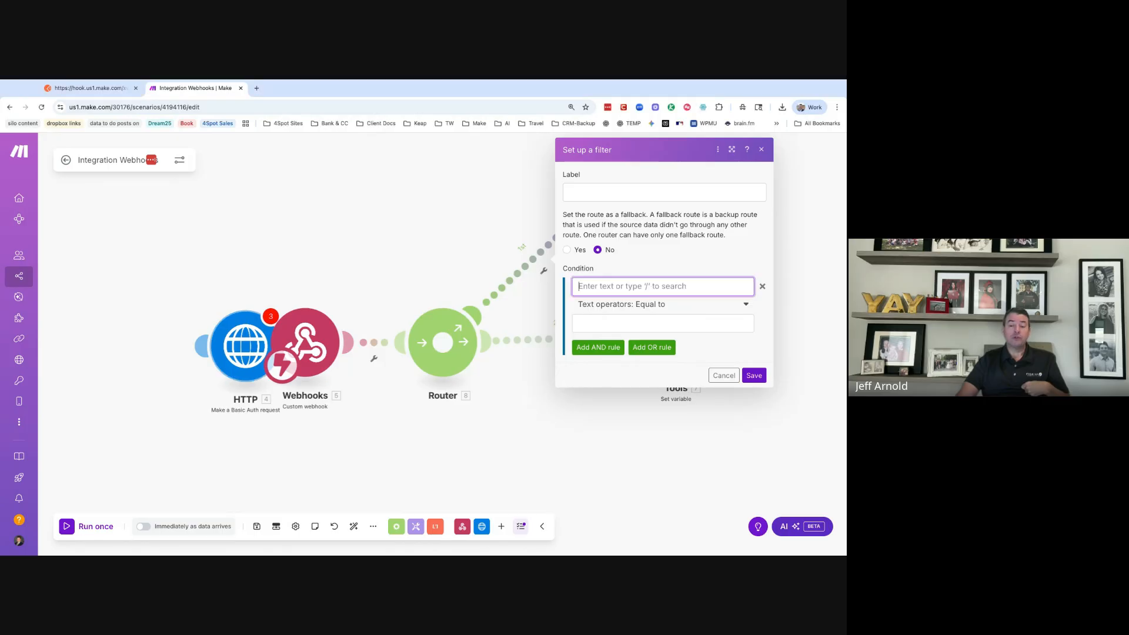
{"action": "left_click_drag", "start_coordinate": [245, 346], "coordinate": [187, 345]}
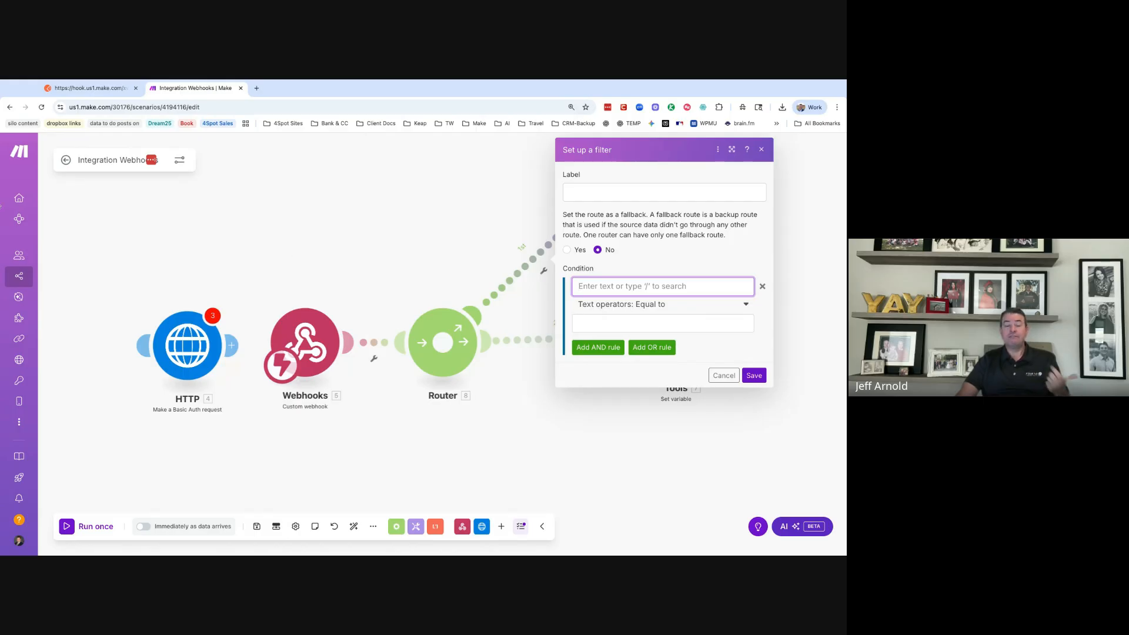
{"action": "left_click", "coordinate": [592, 287]}
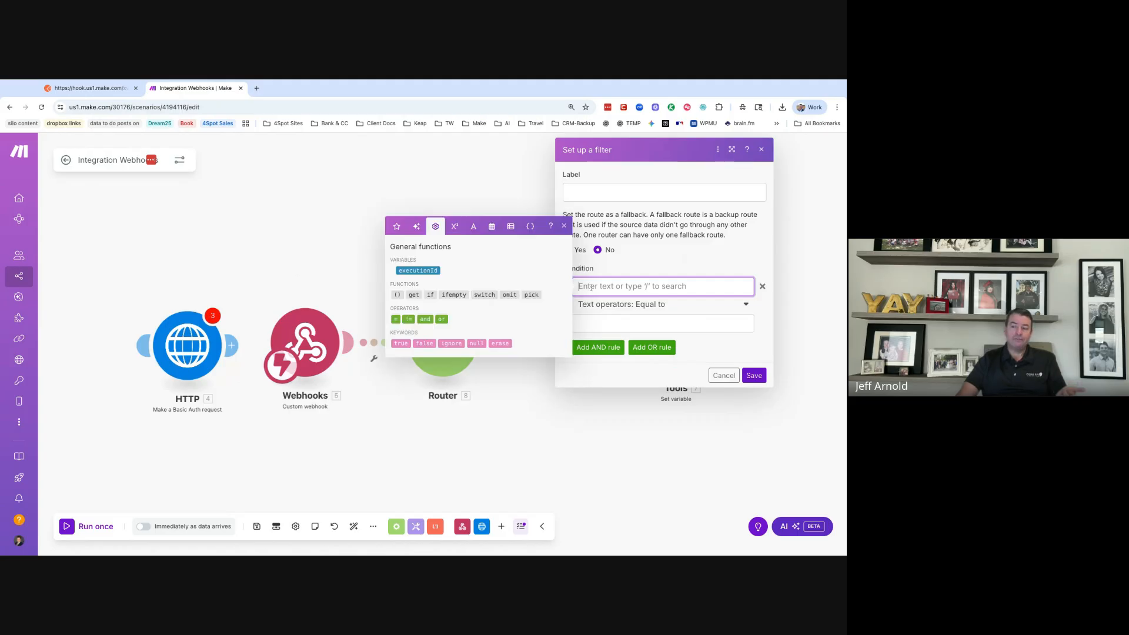
{"action": "left_click", "coordinate": [634, 305]}
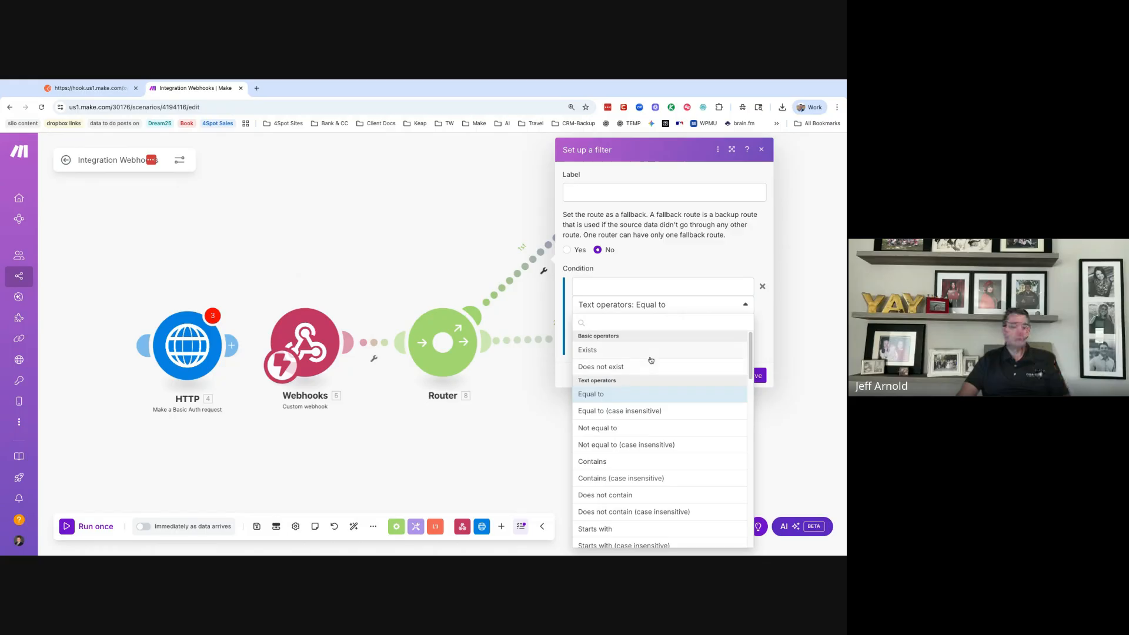
{"action": "left_click", "coordinate": [547, 275]}
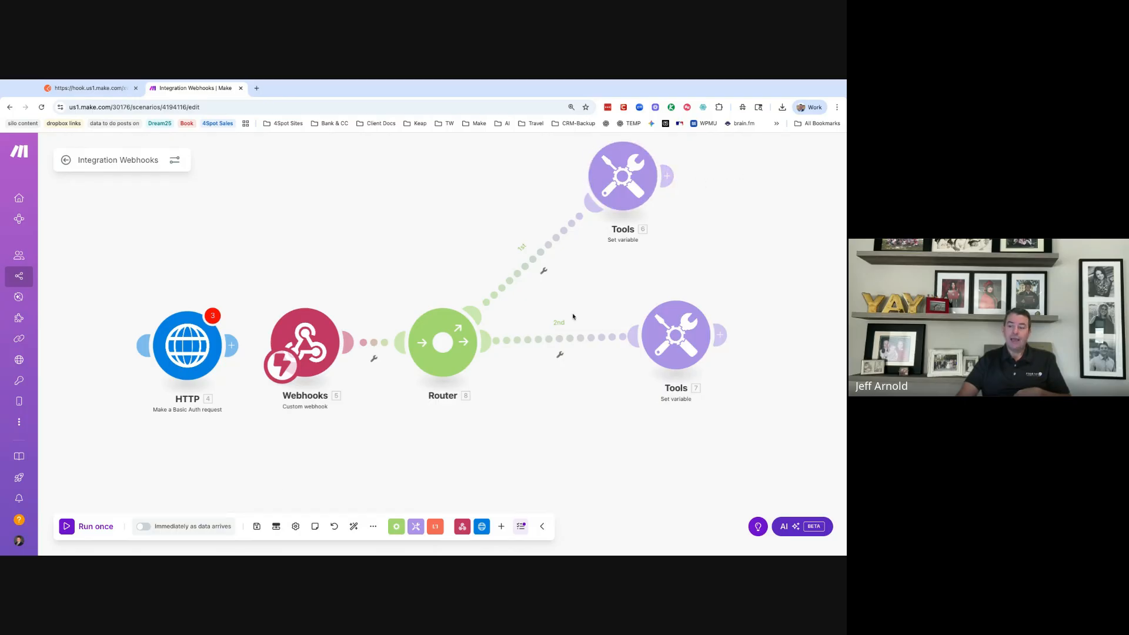
{"action": "left_click", "coordinate": [578, 338]}
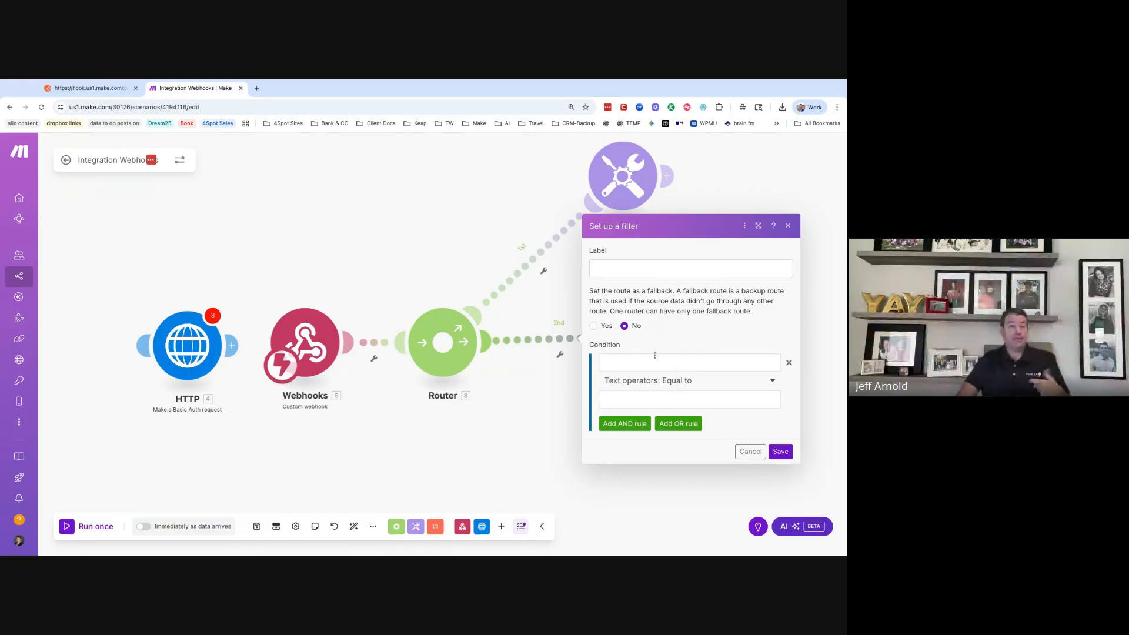
{"action": "left_click", "coordinate": [751, 451]}
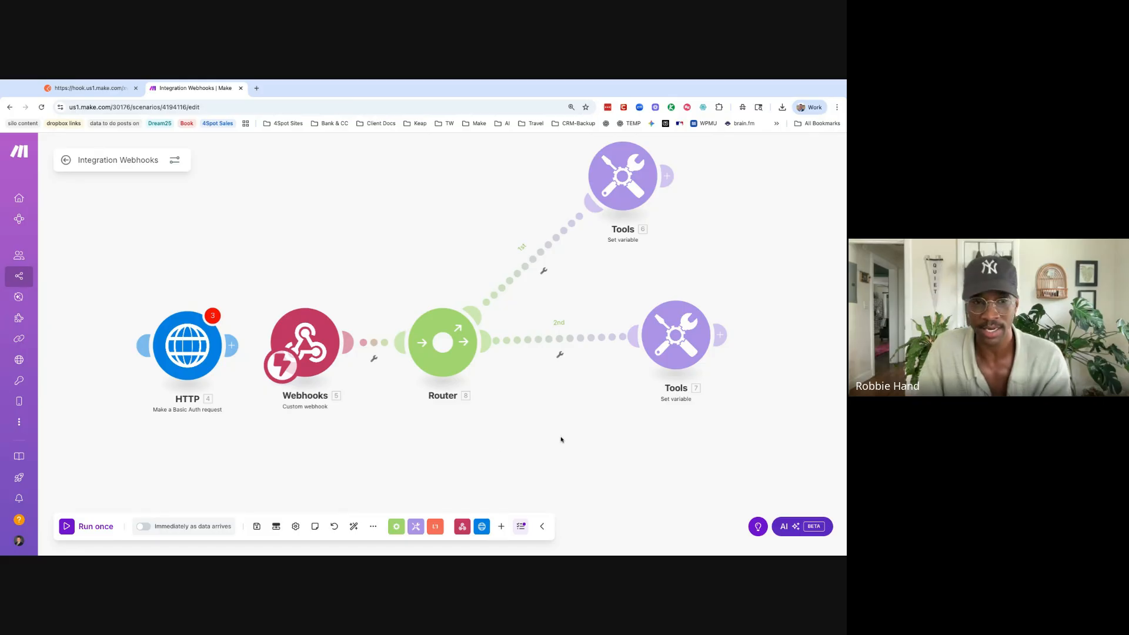
- Insert a Tools Sleep module between Webhooks and the Router, positioned above the flow
{"action": "left_click_drag", "start_coordinate": [482, 376], "coordinate": [539, 372]}
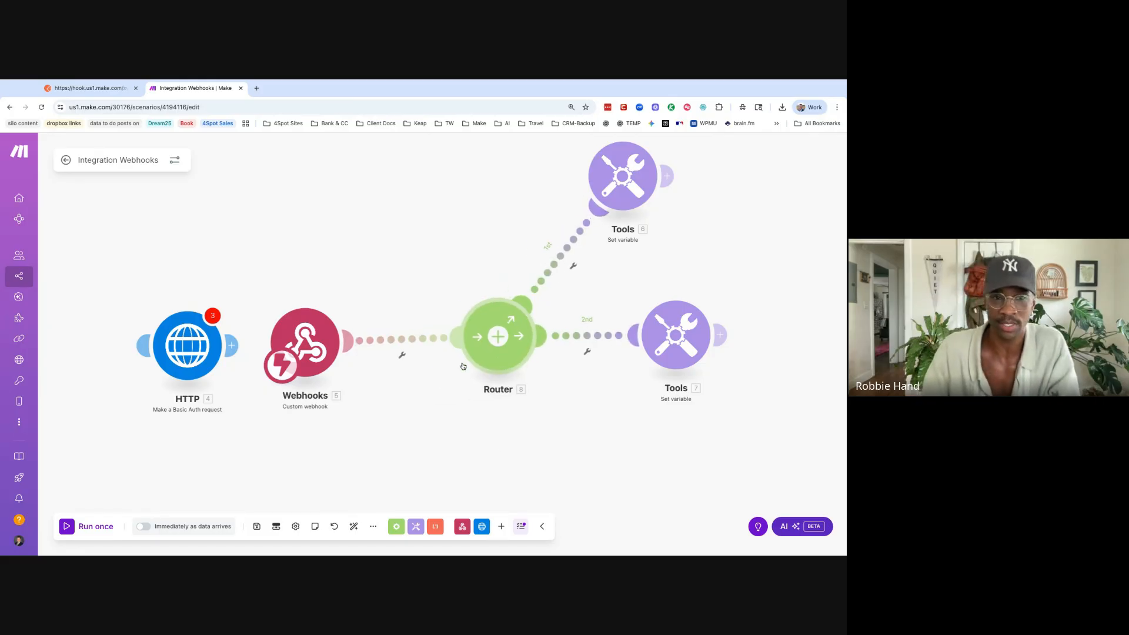
{"action": "left_click", "coordinate": [416, 526]}
{"action": "scroll", "coordinate": [424, 438], "scroll_direction": "down", "scroll_amount": 3}
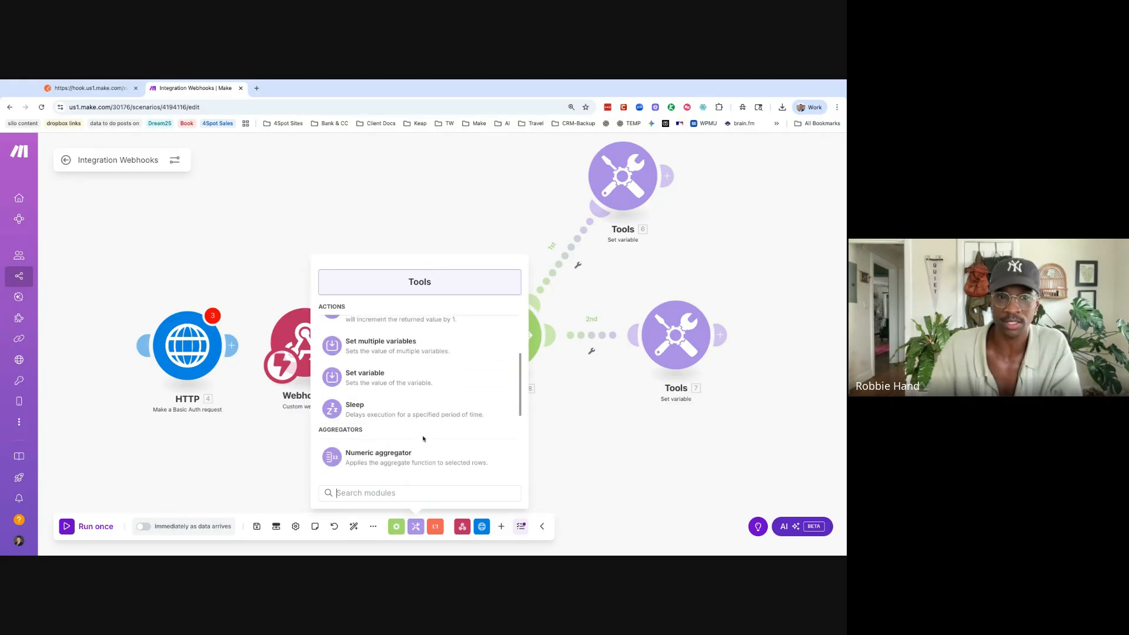
{"action": "left_click", "coordinate": [418, 420]}
{"action": "left_click", "coordinate": [407, 353]}
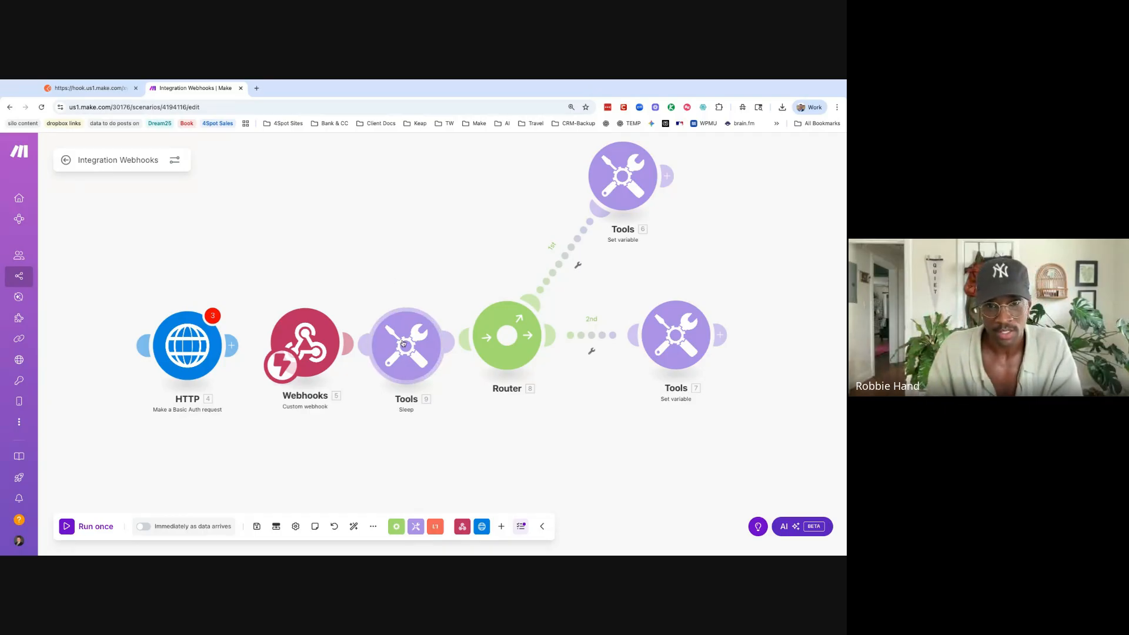
{"action": "left_click_drag", "start_coordinate": [411, 354], "coordinate": [417, 268]}
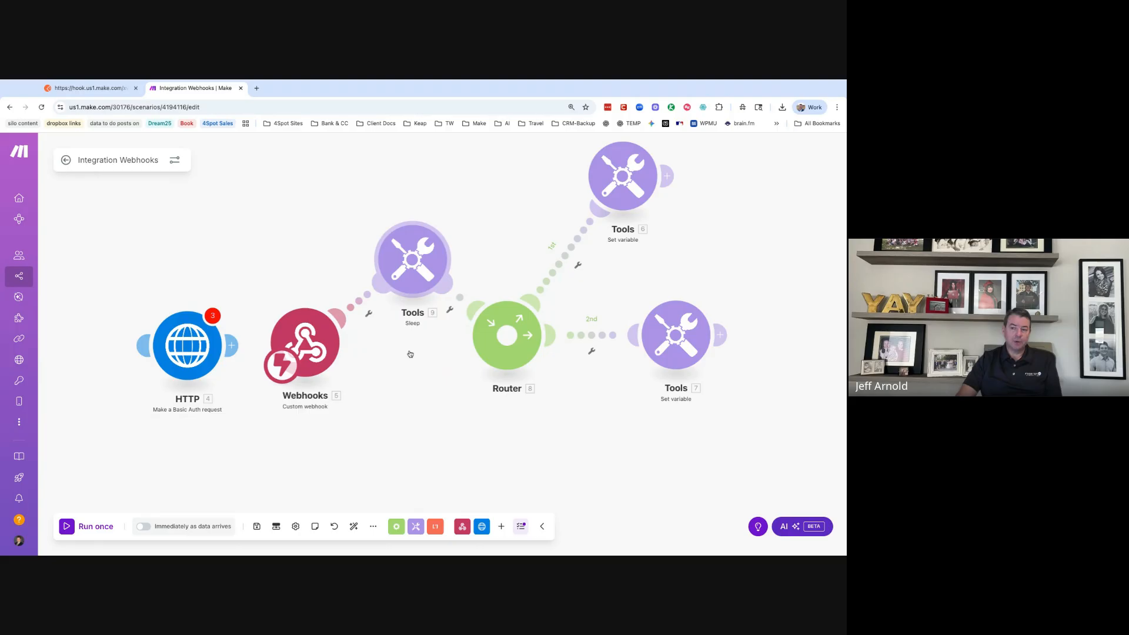
{"action": "left_click", "coordinate": [416, 267]}
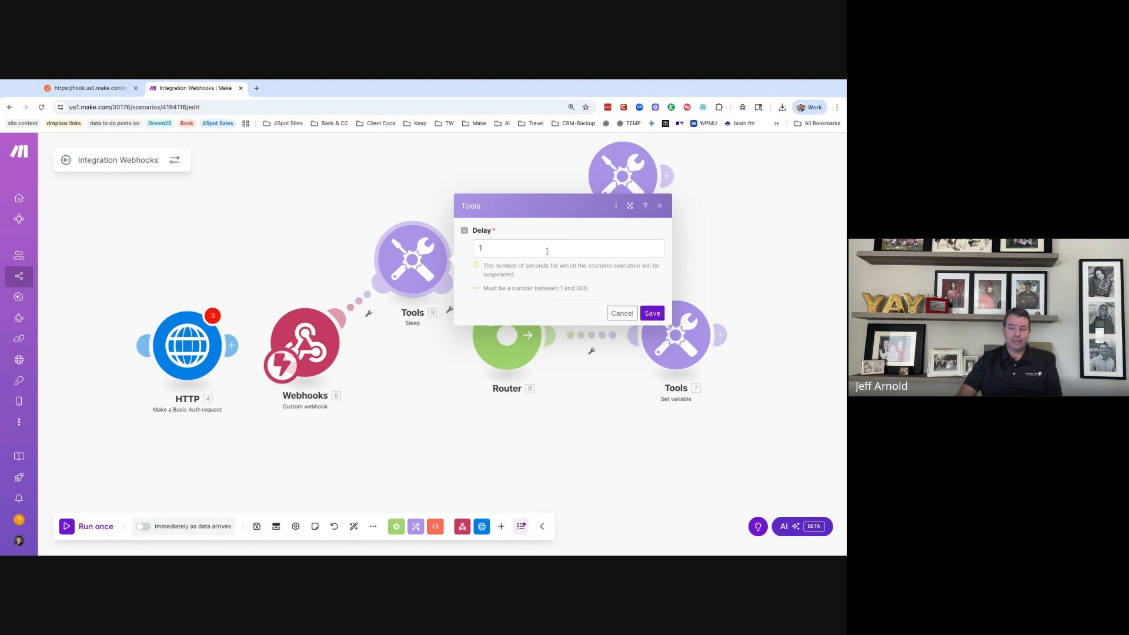
{"action": "left_click", "coordinate": [660, 207]}
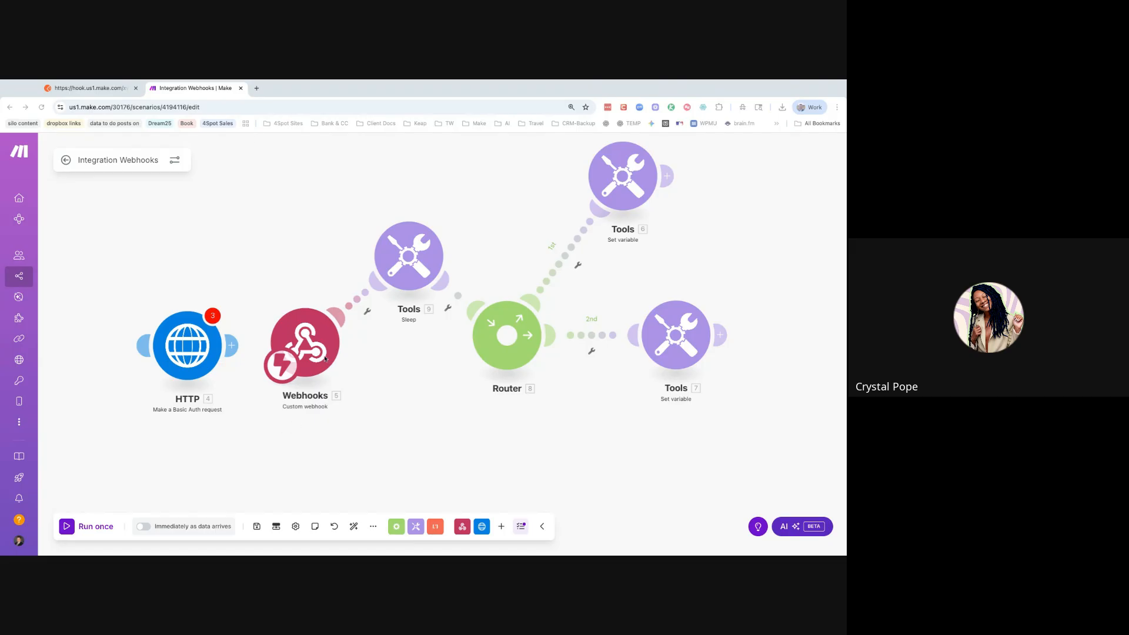
- In a new tab, find the Calendy Invitees to Keap Contacts + Tags scenario by searching 'cal'
{"action": "left_click", "coordinate": [256, 88]}
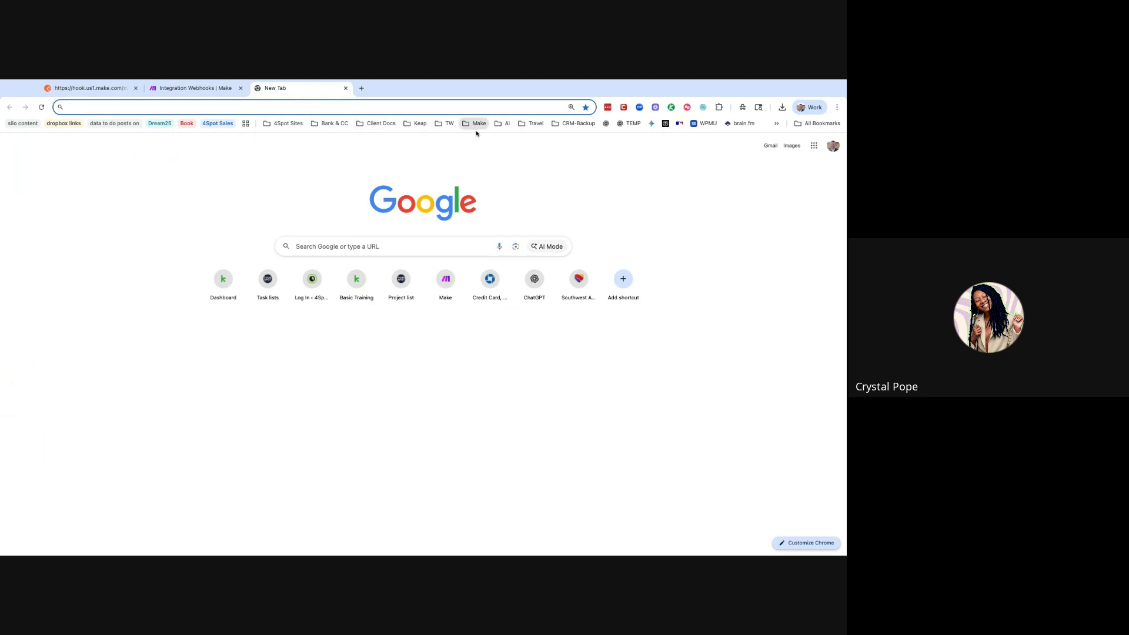
{"action": "left_click", "coordinate": [503, 203]}
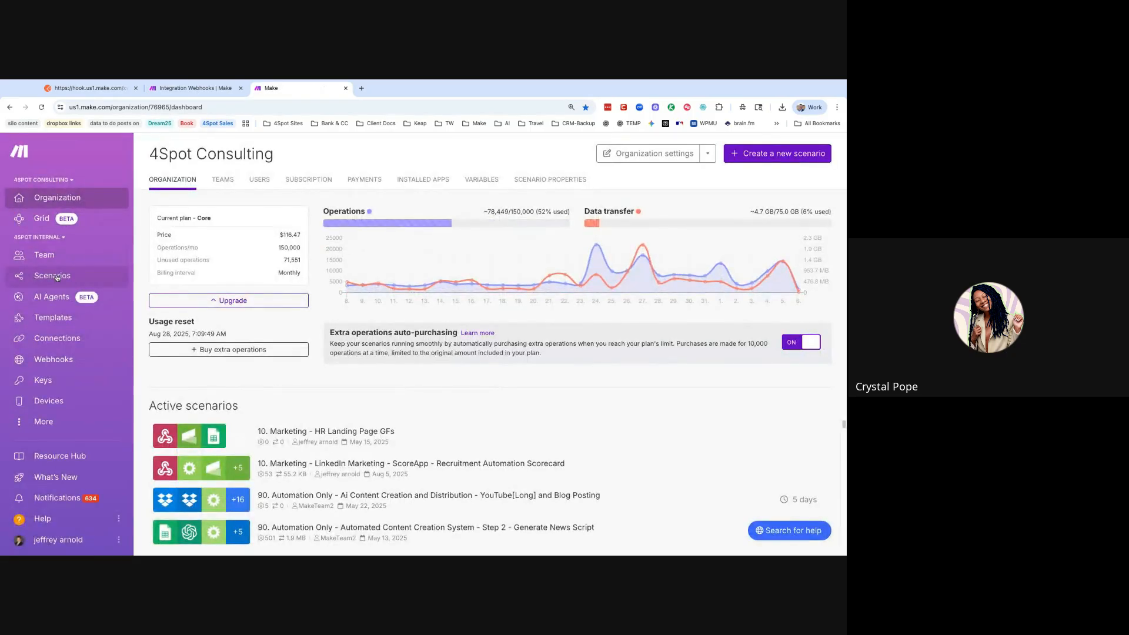
{"action": "left_click", "coordinate": [57, 277]}
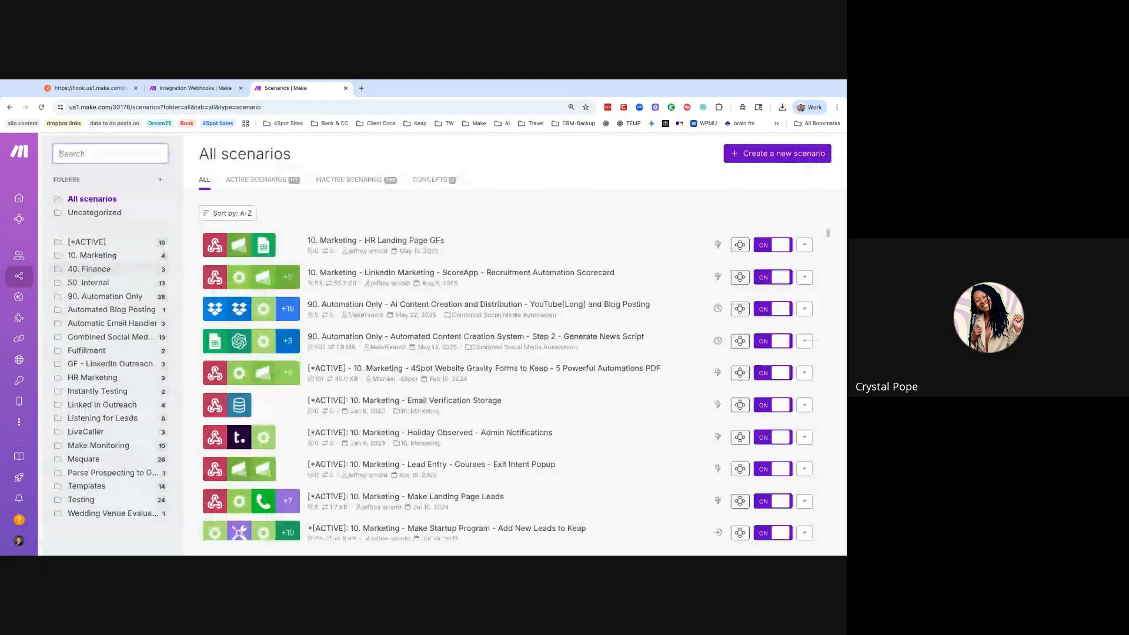
{"action": "type", "text": "cal"}
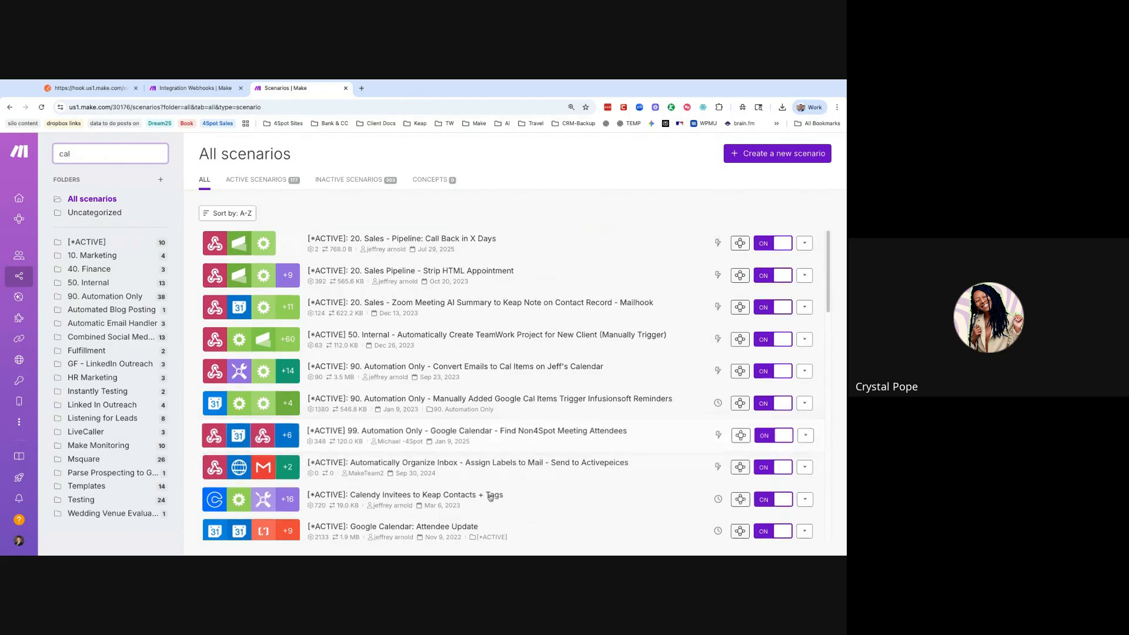
{"action": "left_click", "coordinate": [492, 501]}
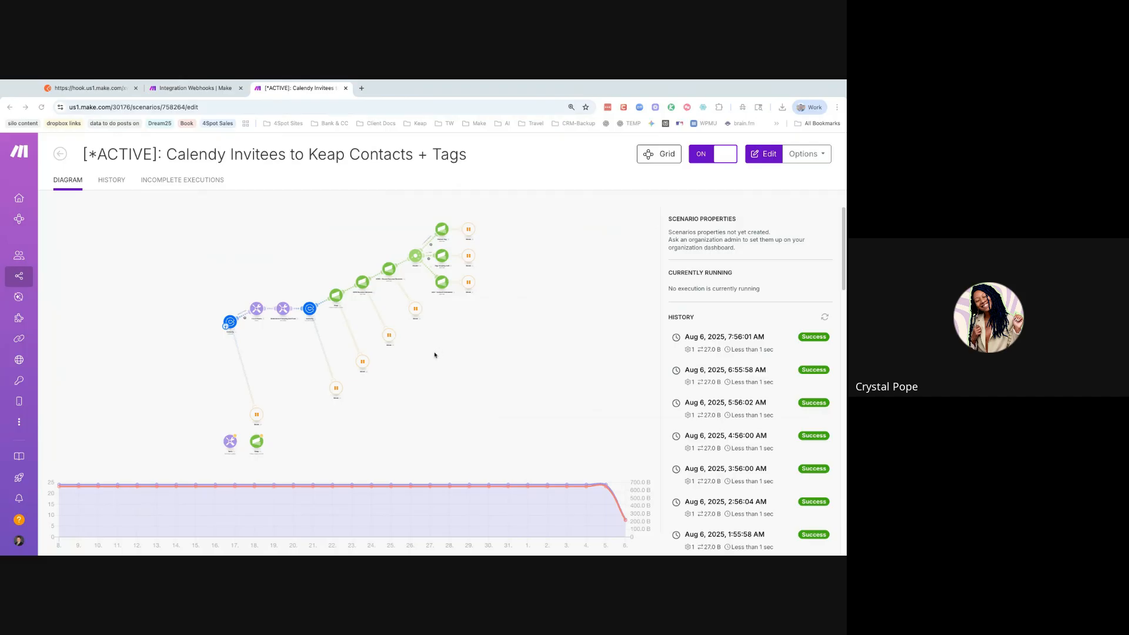
- Clone the scenario, renaming [*ACTIVE] to [TEST] in the copy's name, and save it
{"action": "left_click", "coordinate": [803, 154]}
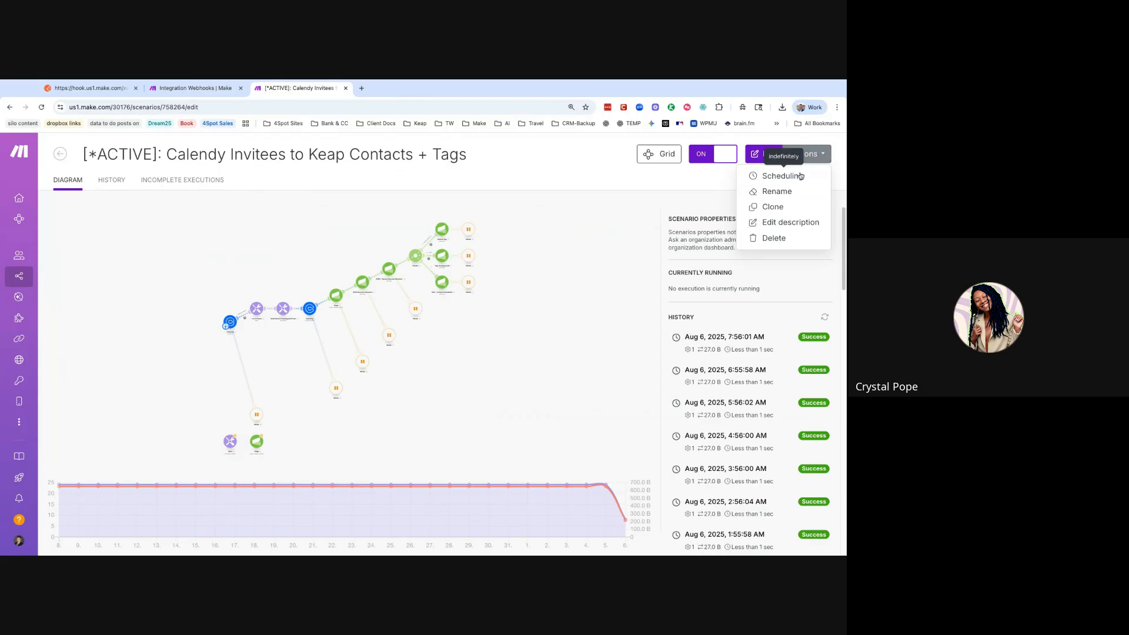
{"action": "left_click", "coordinate": [780, 211]}
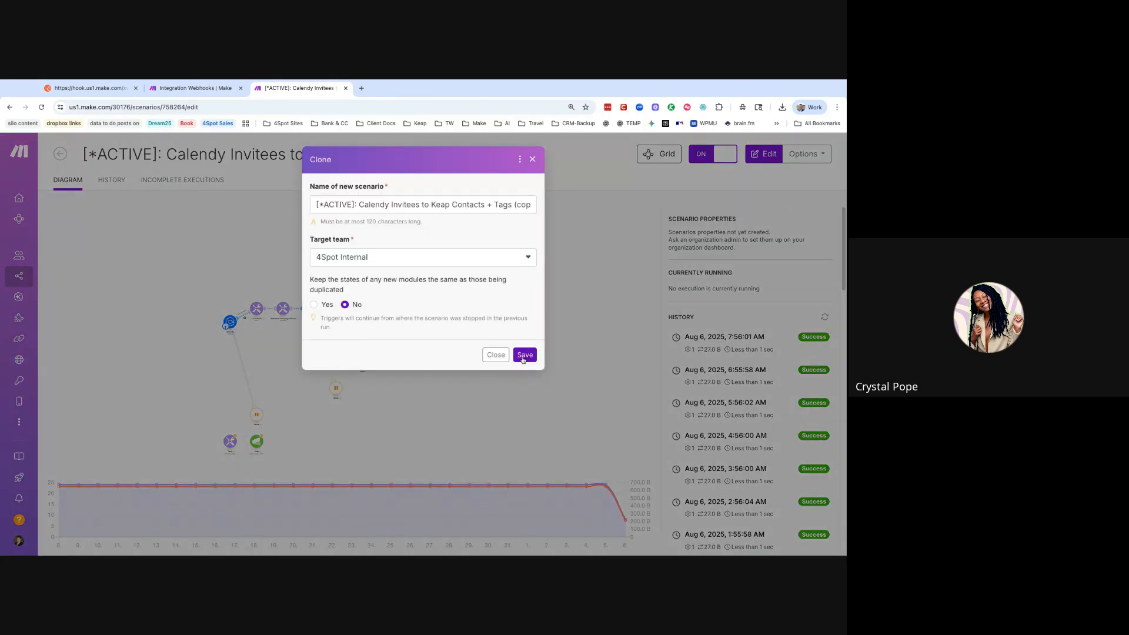
{"action": "double_click", "coordinate": [344, 206]}
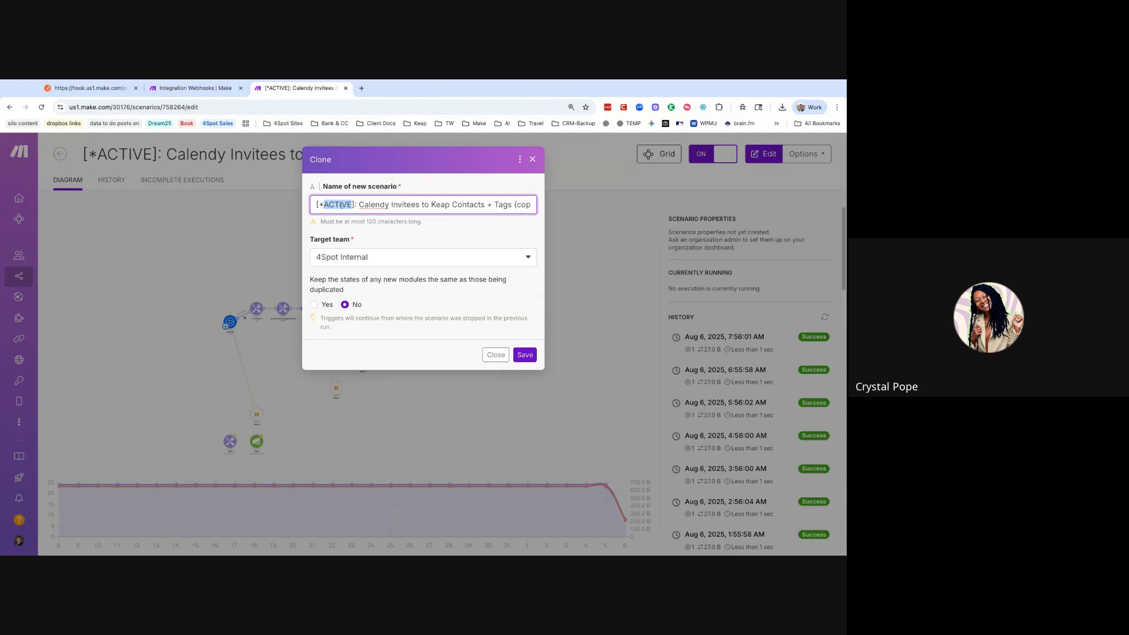
{"action": "key", "text": "BackSpace"}
{"action": "key", "text": "BackSpace"}
{"action": "type", "text": "TEST"}
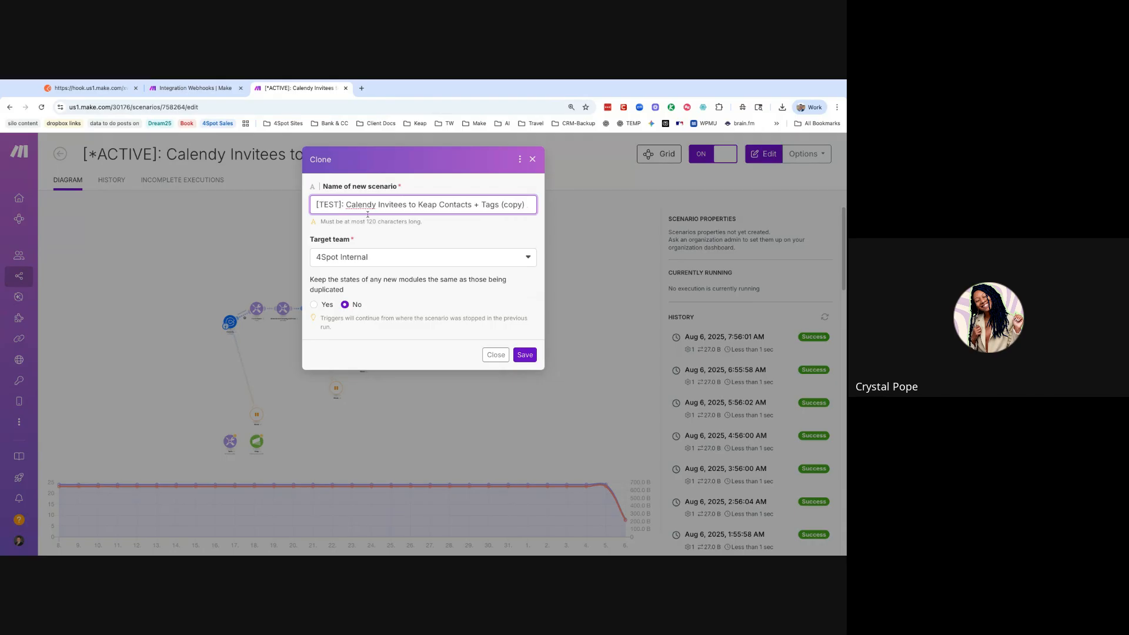
{"action": "left_click", "coordinate": [526, 355]}
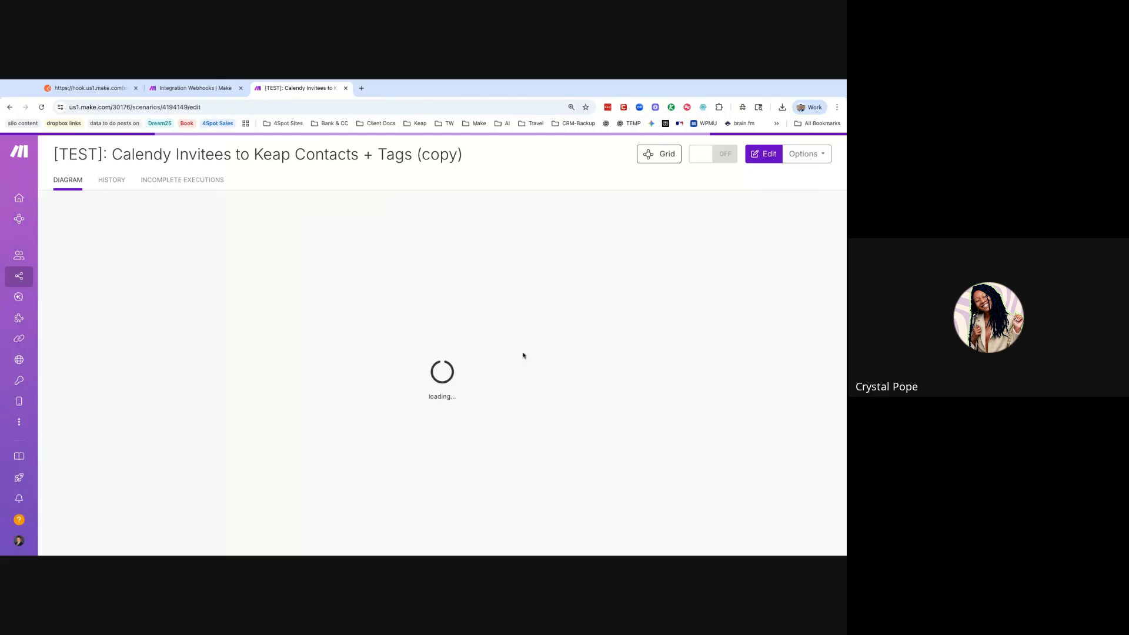
- Reload the cloned scenario's page so it opens in the editor
{"action": "left_click", "coordinate": [275, 110]}
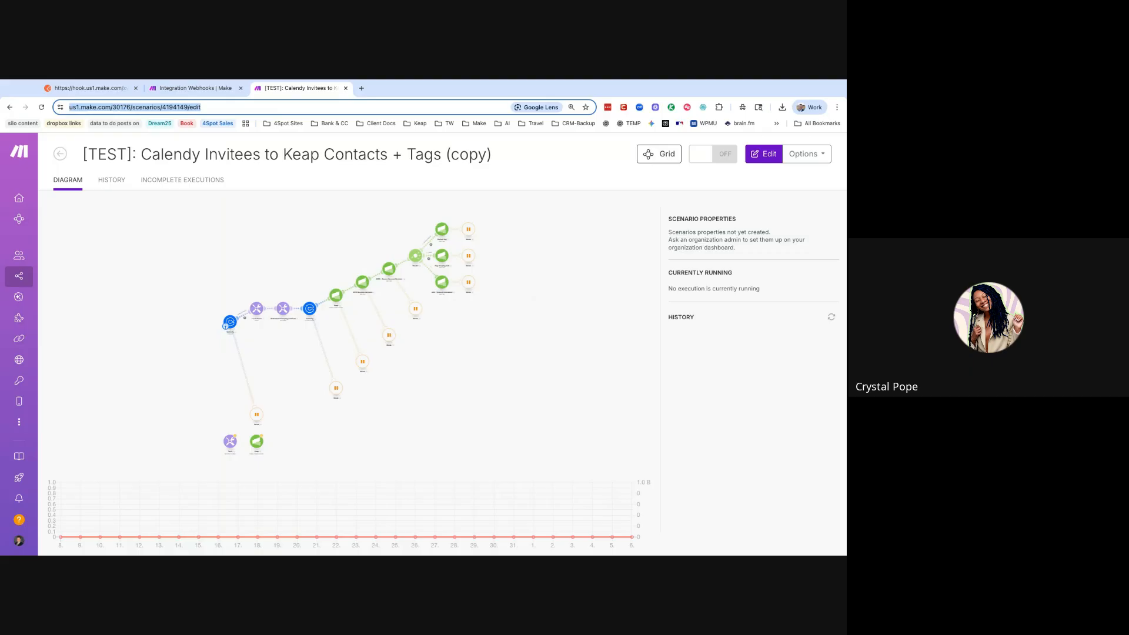
{"action": "key", "text": "super+Tab"}
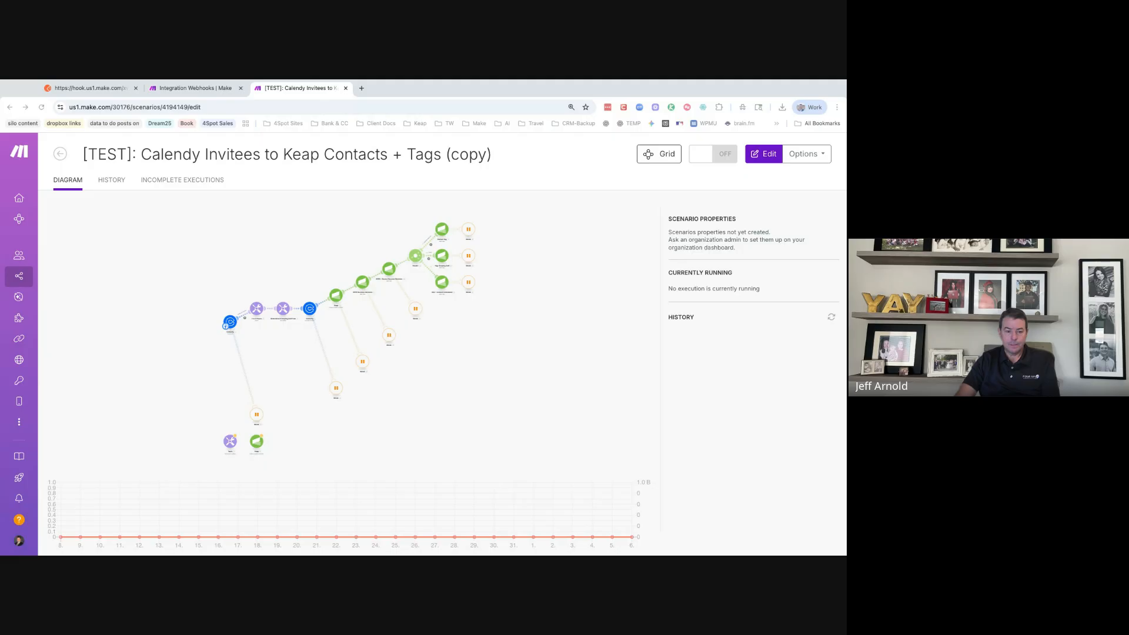
{"action": "key", "text": "super+l"}
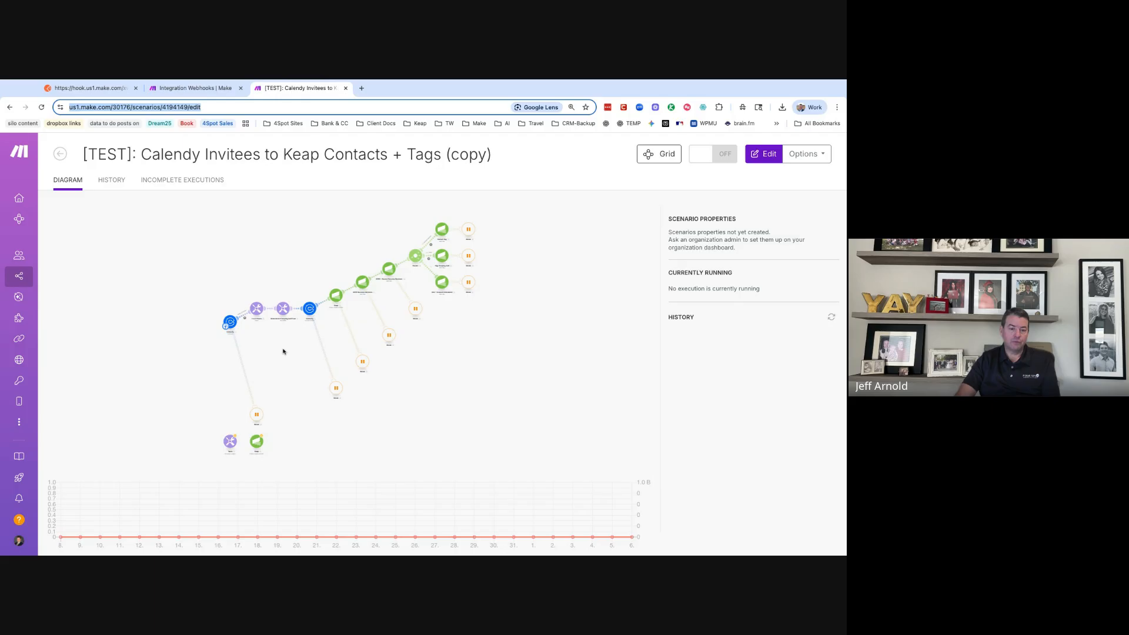
{"action": "key", "text": "Return"}
- Move the first Calendly trigger further left on the canvas
{"action": "scroll", "coordinate": [286, 352], "scroll_direction": "up", "scroll_amount": 5}
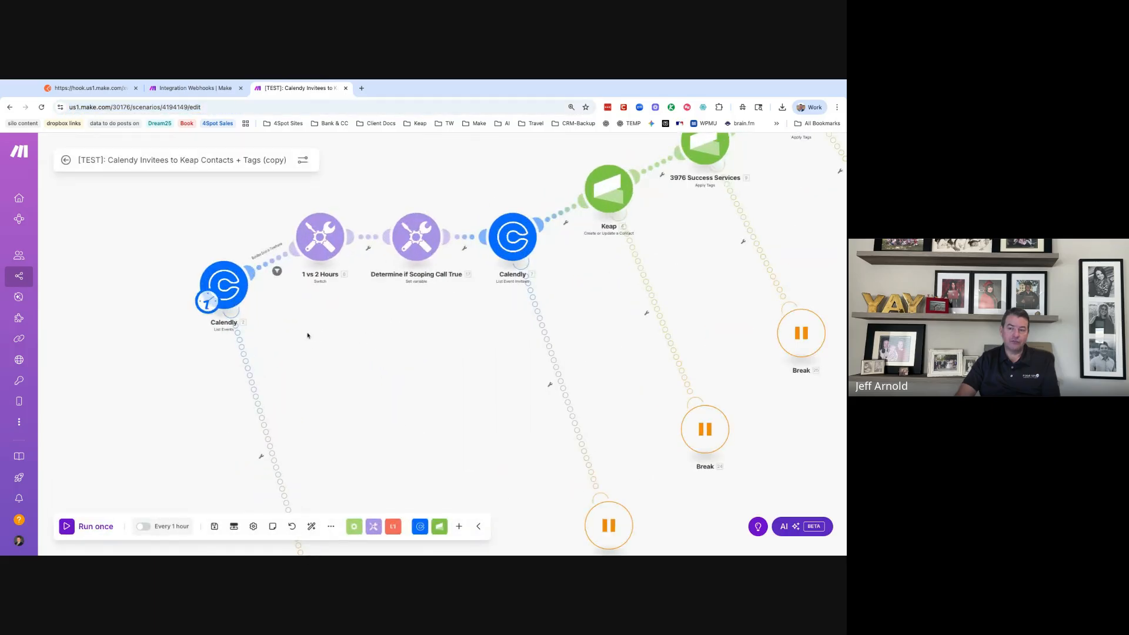
{"action": "scroll", "coordinate": [306, 338], "scroll_direction": "up", "scroll_amount": 1}
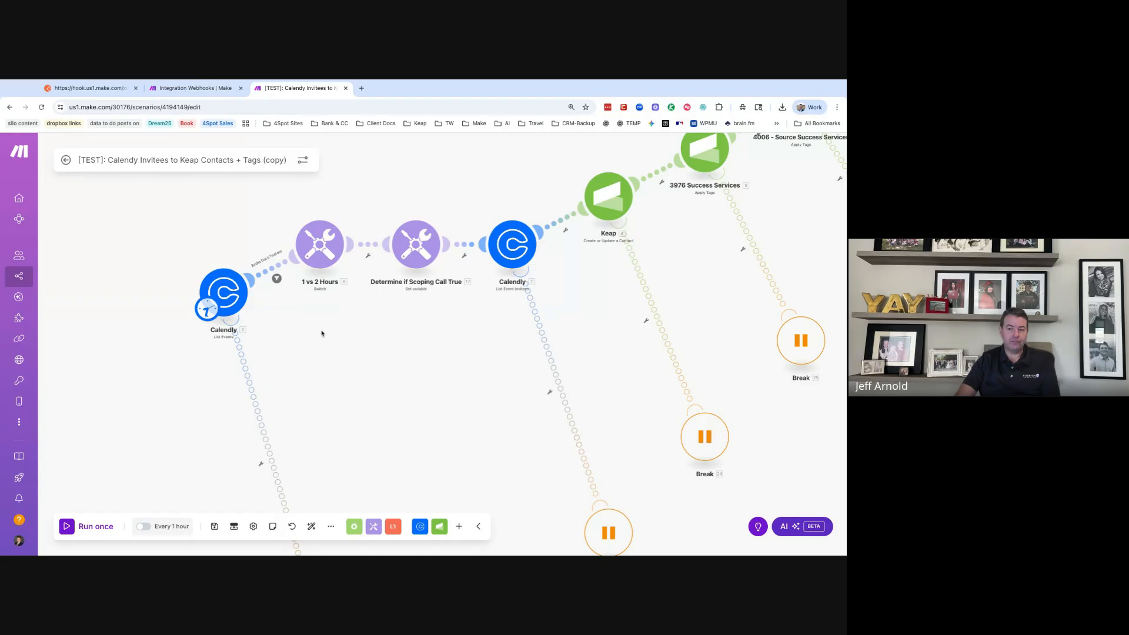
{"action": "left_click_drag", "start_coordinate": [225, 294], "coordinate": [139, 298]}
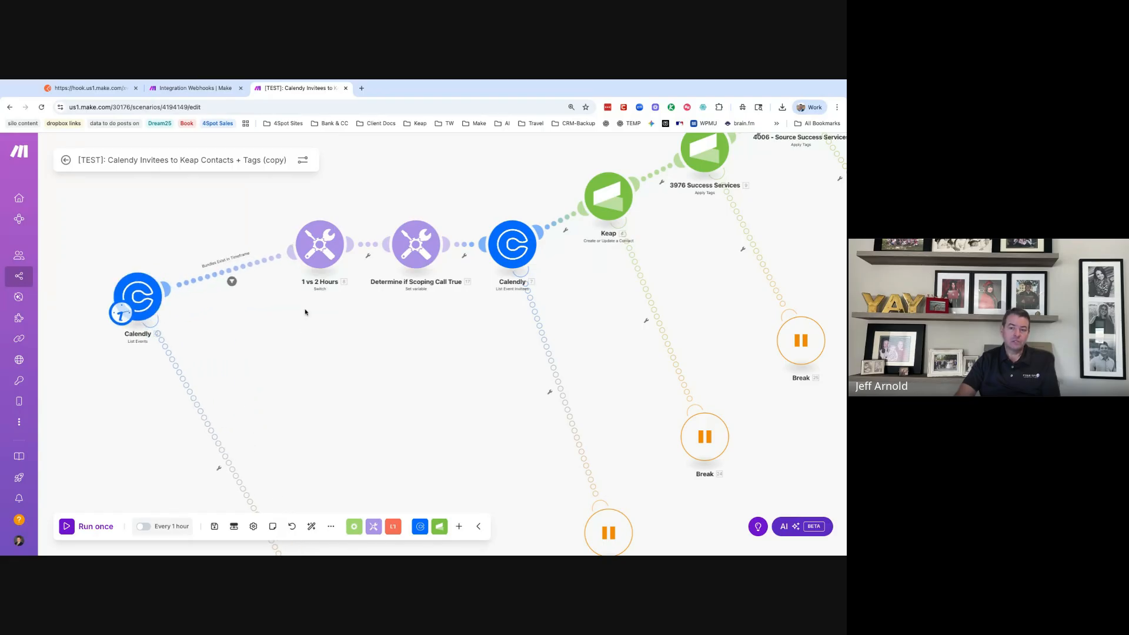
- Inspect the Bundles Exist in Timeframe filter and Calendly settings, closing both without changes
{"action": "left_click", "coordinate": [219, 277]}
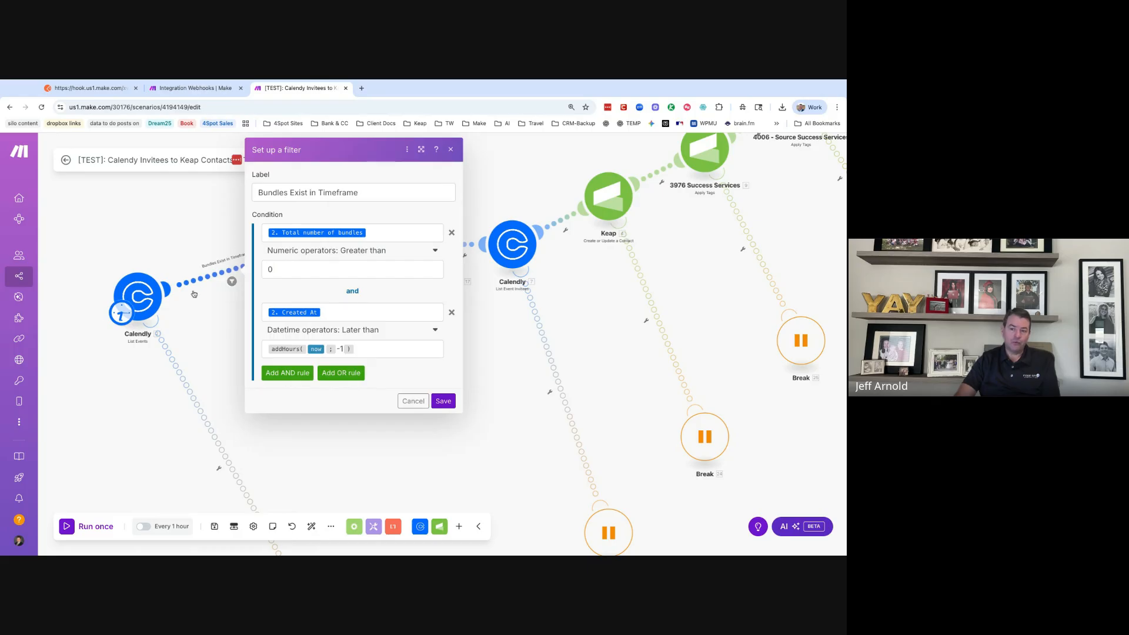
{"action": "left_click", "coordinate": [218, 272]}
{"action": "left_click", "coordinate": [152, 296]}
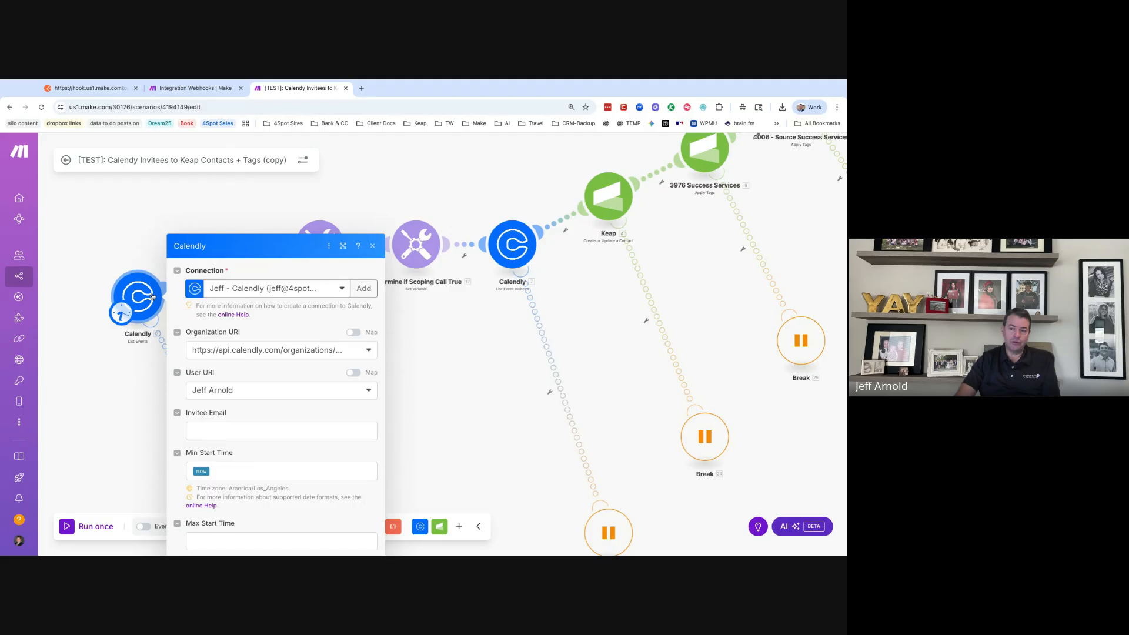
{"action": "scroll", "coordinate": [282, 288], "scroll_direction": "down", "scroll_amount": 1}
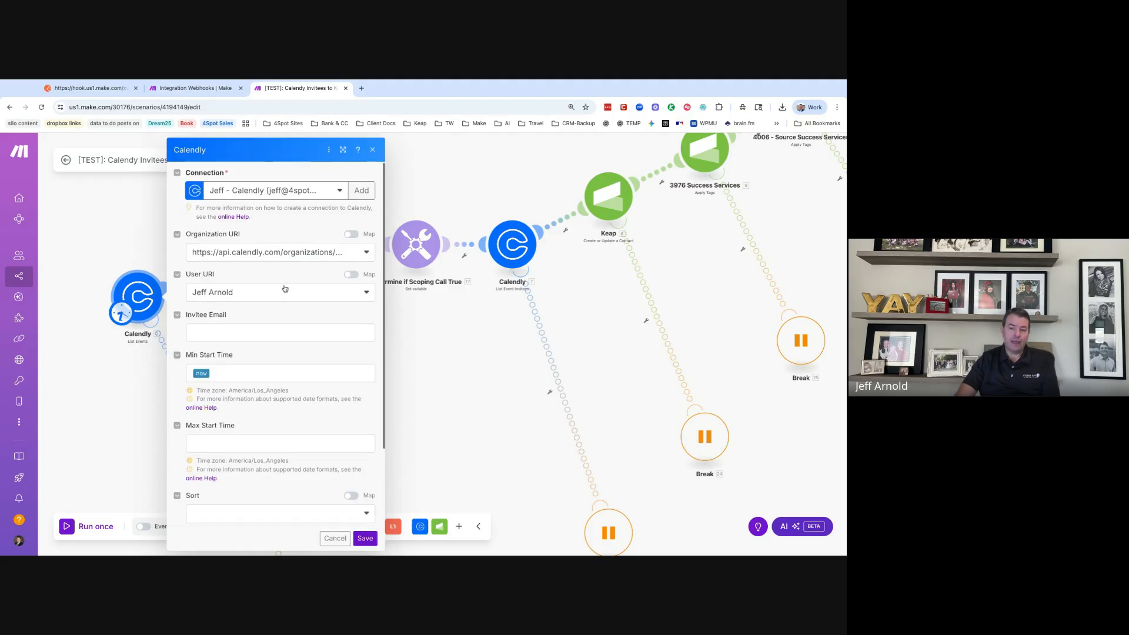
{"action": "scroll", "coordinate": [278, 290], "scroll_direction": "down", "scroll_amount": 4}
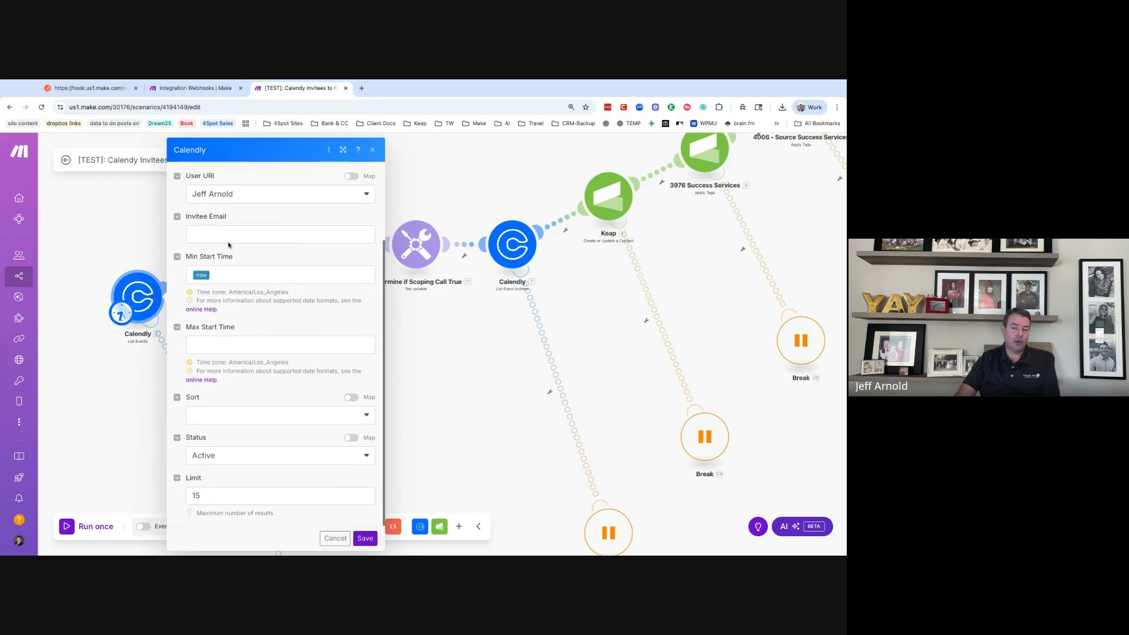
{"action": "left_click", "coordinate": [347, 538]}
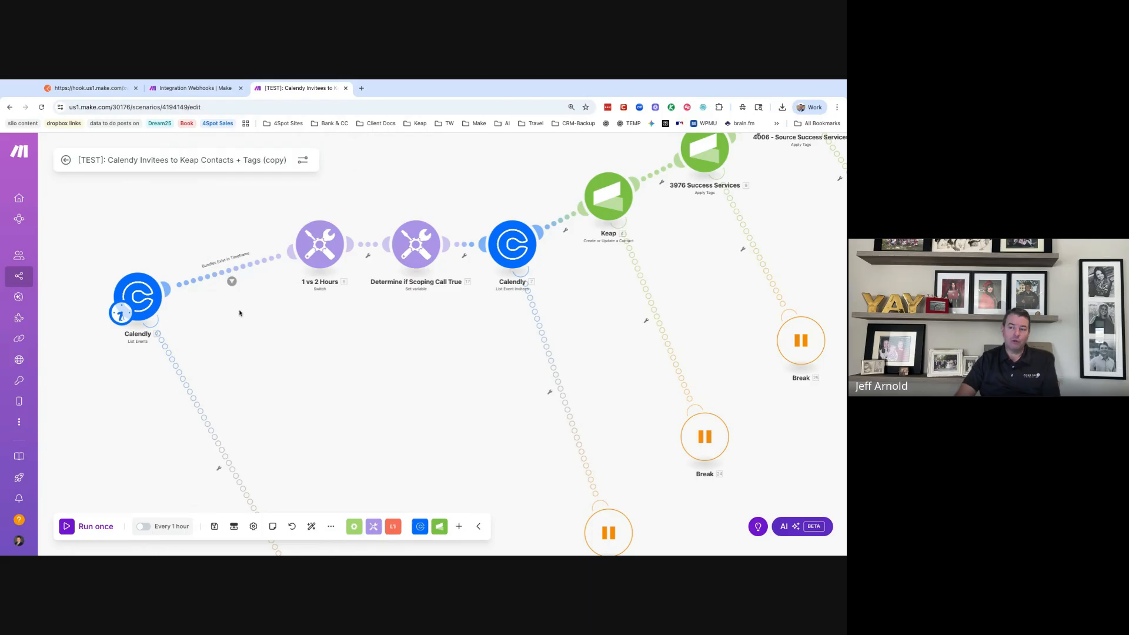
{"action": "left_click", "coordinate": [252, 263]}
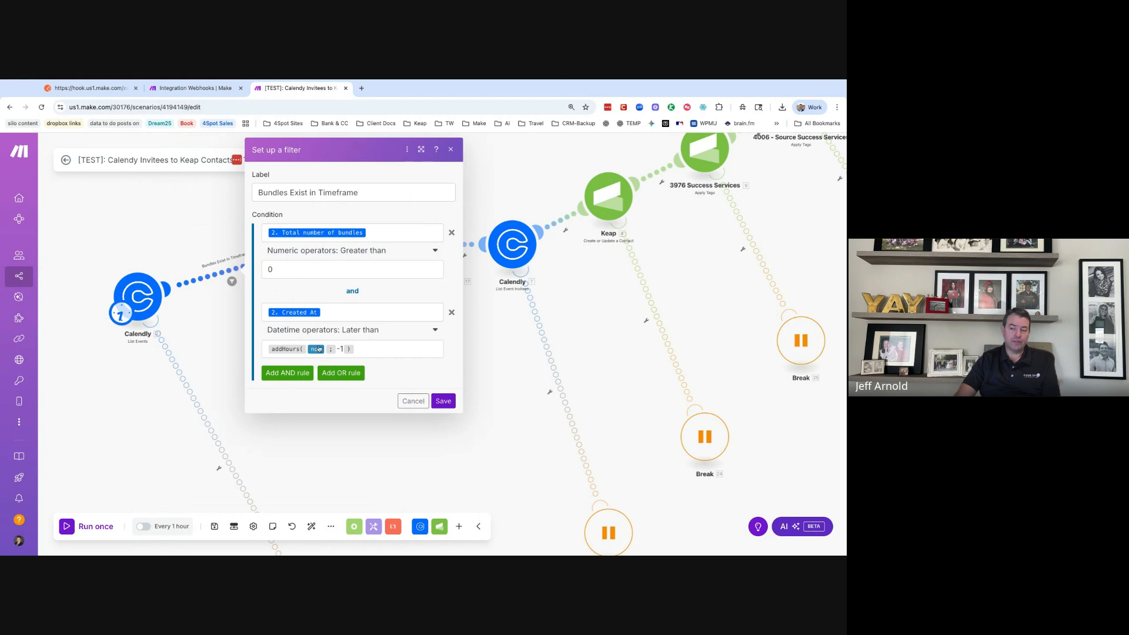
{"action": "left_click", "coordinate": [413, 401]}
- Duplicate the 1 vs 2 Hours module, attach the copy to Calendly as a Router branch, and nudge it left
{"action": "right_click", "coordinate": [328, 265]}
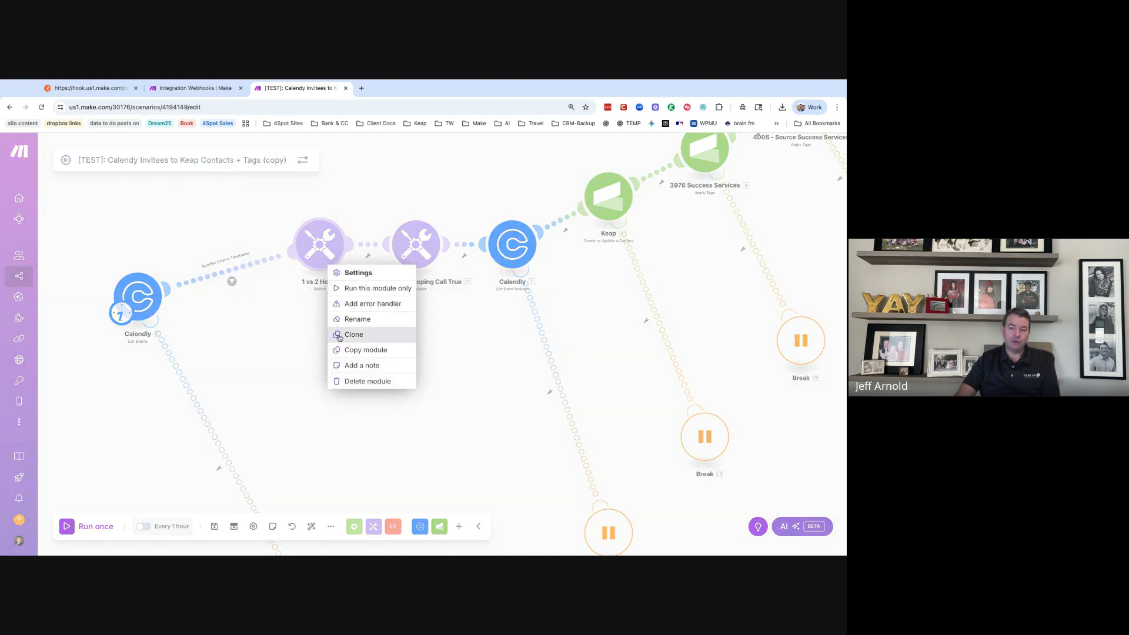
{"action": "left_click", "coordinate": [339, 335]}
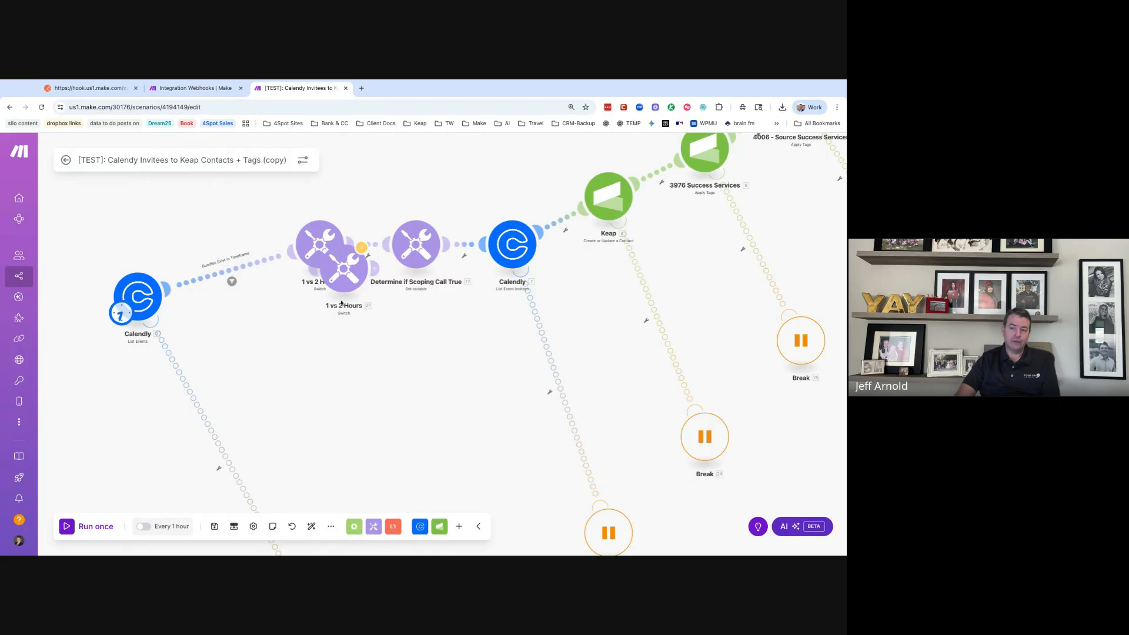
{"action": "mouse_move", "coordinate": [343, 278]}
{"action": "left_mouse_down"}
{"action": "mouse_move", "coordinate": [341, 378]}
{"action": "mouse_move", "coordinate": [168, 294]}
{"action": "left_mouse_up"}
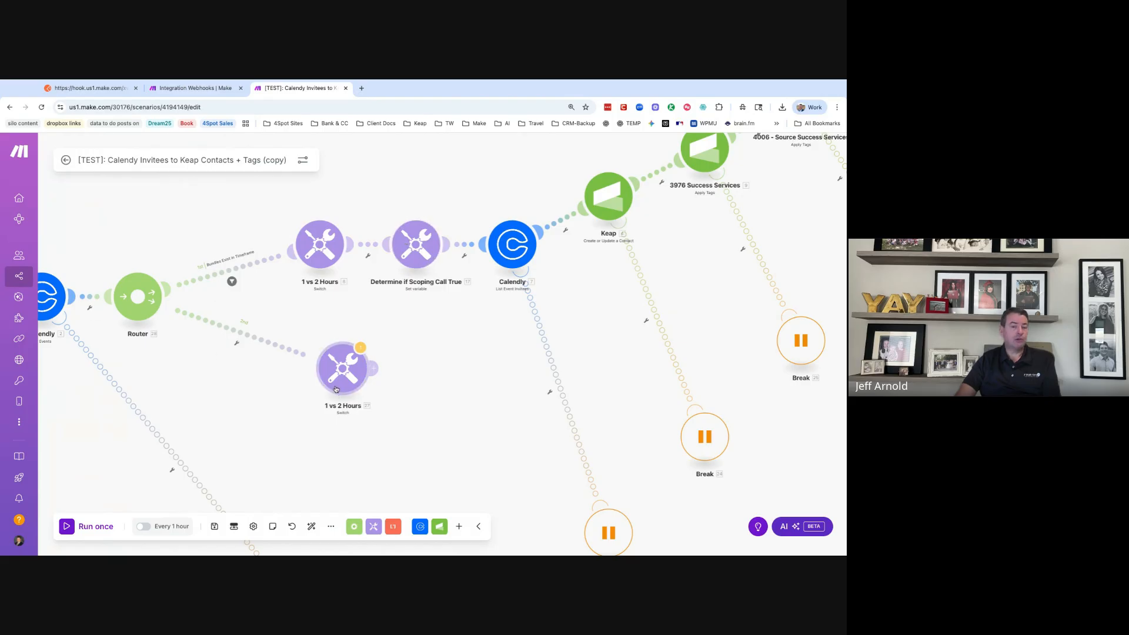
{"action": "left_click_drag", "start_coordinate": [337, 389], "coordinate": [315, 387]}
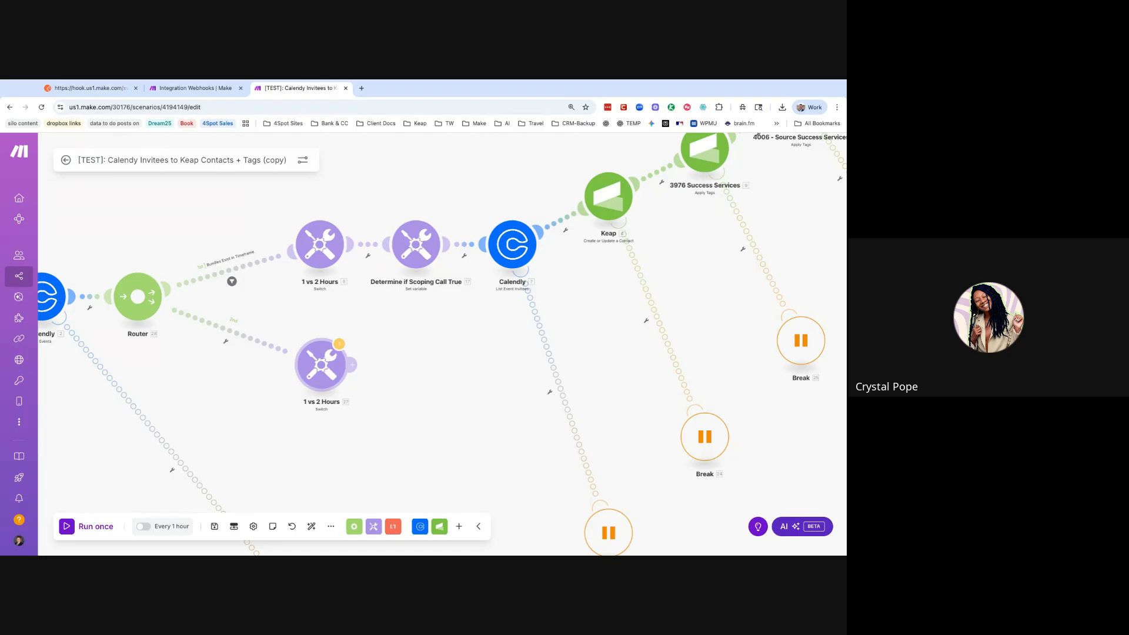
{"action": "left_click", "coordinate": [233, 338]}
{"action": "left_click", "coordinate": [343, 354]}
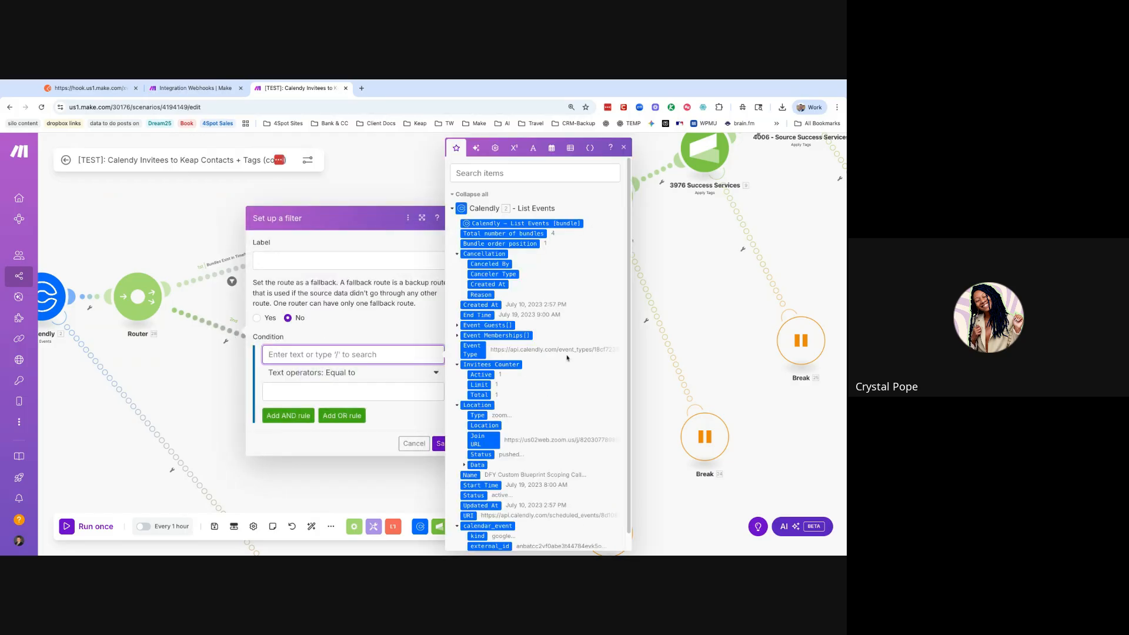
{"action": "scroll", "coordinate": [554, 364], "scroll_direction": "down", "scroll_amount": 1}
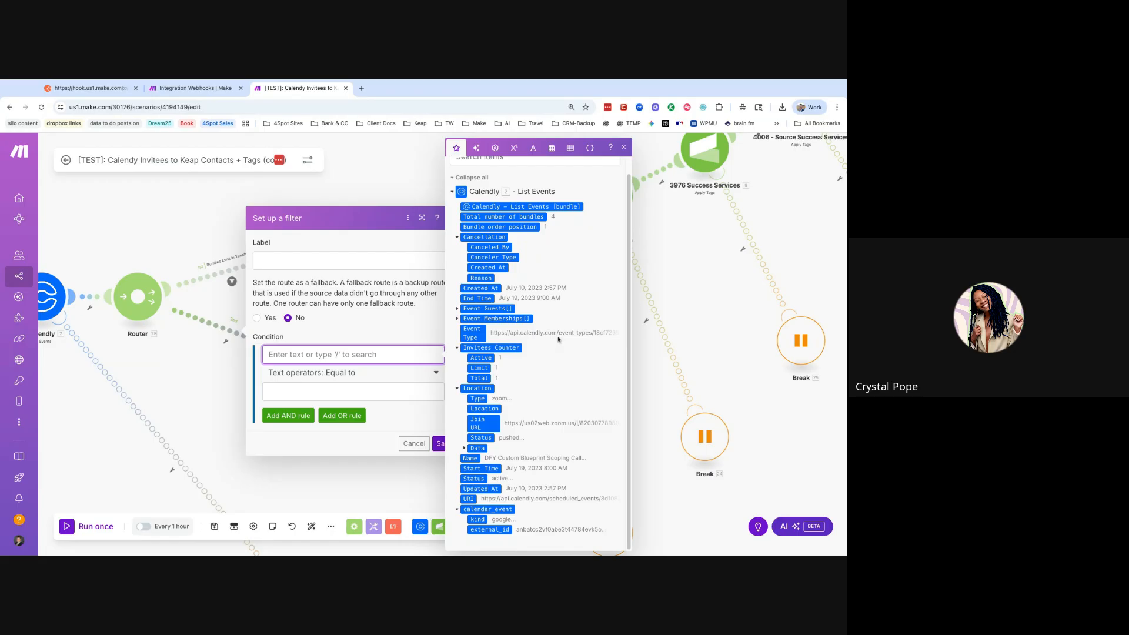
{"action": "left_click", "coordinate": [465, 448]}
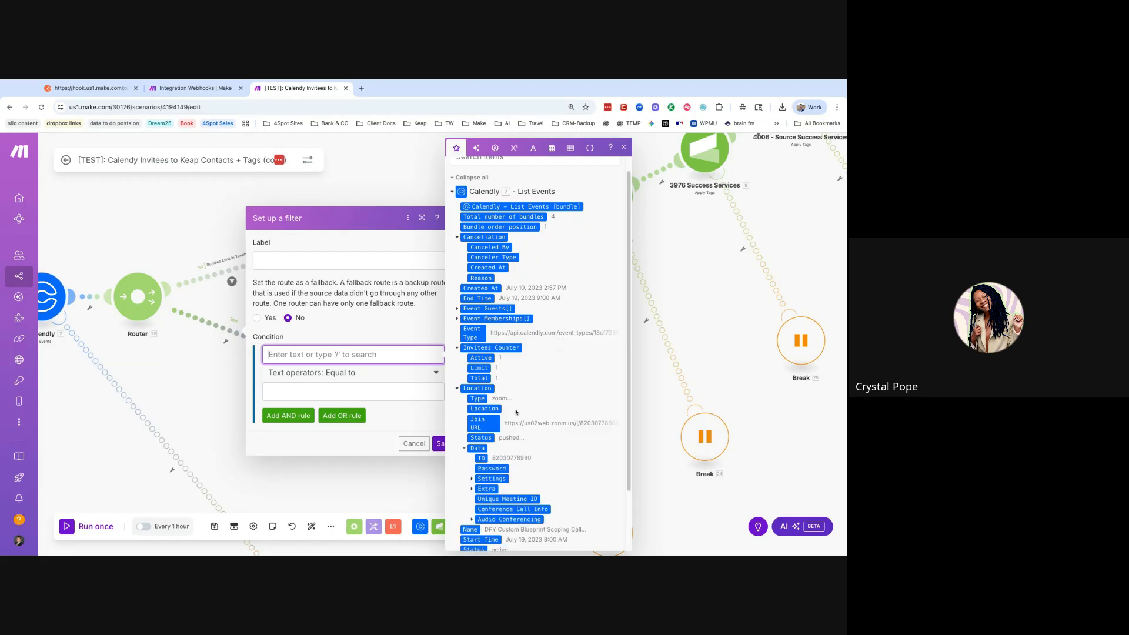
{"action": "scroll", "coordinate": [531, 397], "scroll_direction": "down", "scroll_amount": 1}
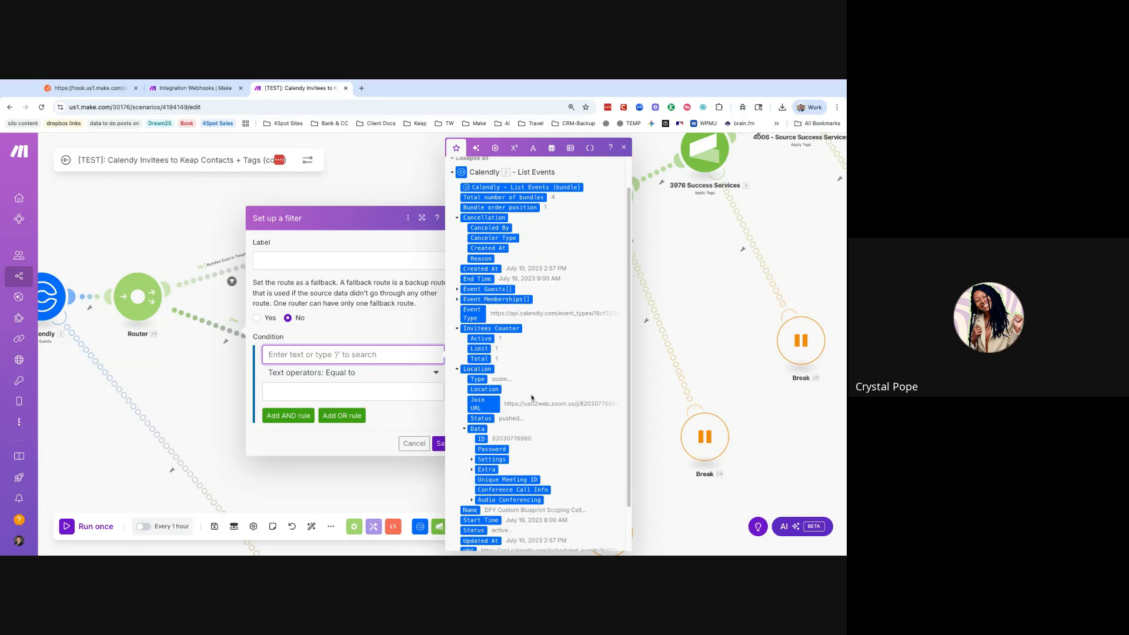
{"action": "scroll", "coordinate": [534, 397], "scroll_direction": "down", "scroll_amount": 1}
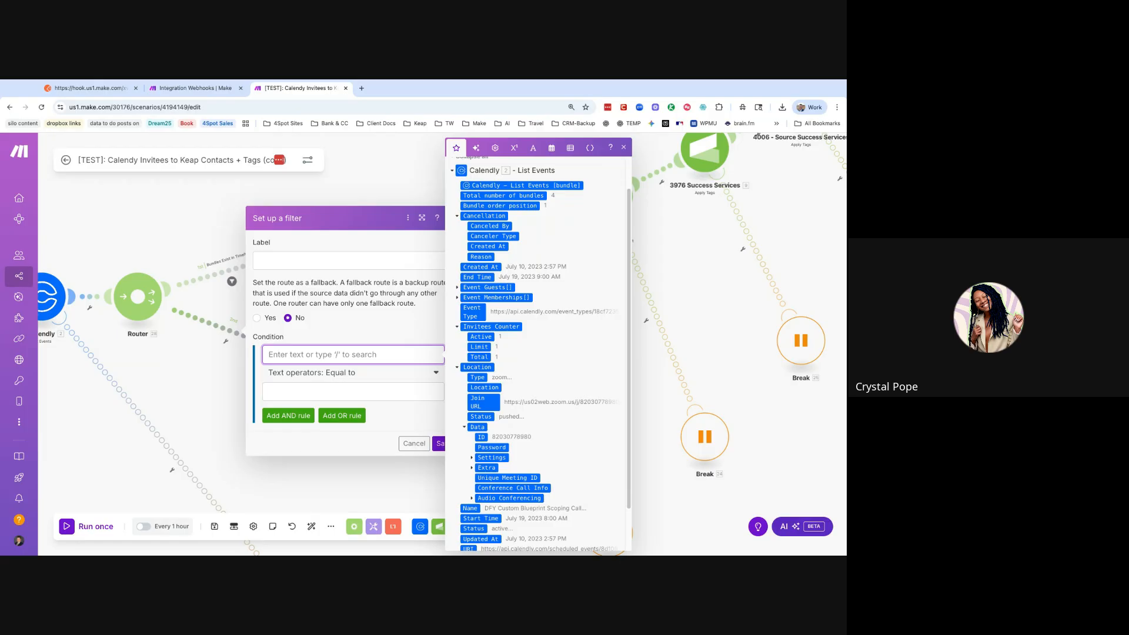
{"action": "left_click", "coordinate": [224, 405]}
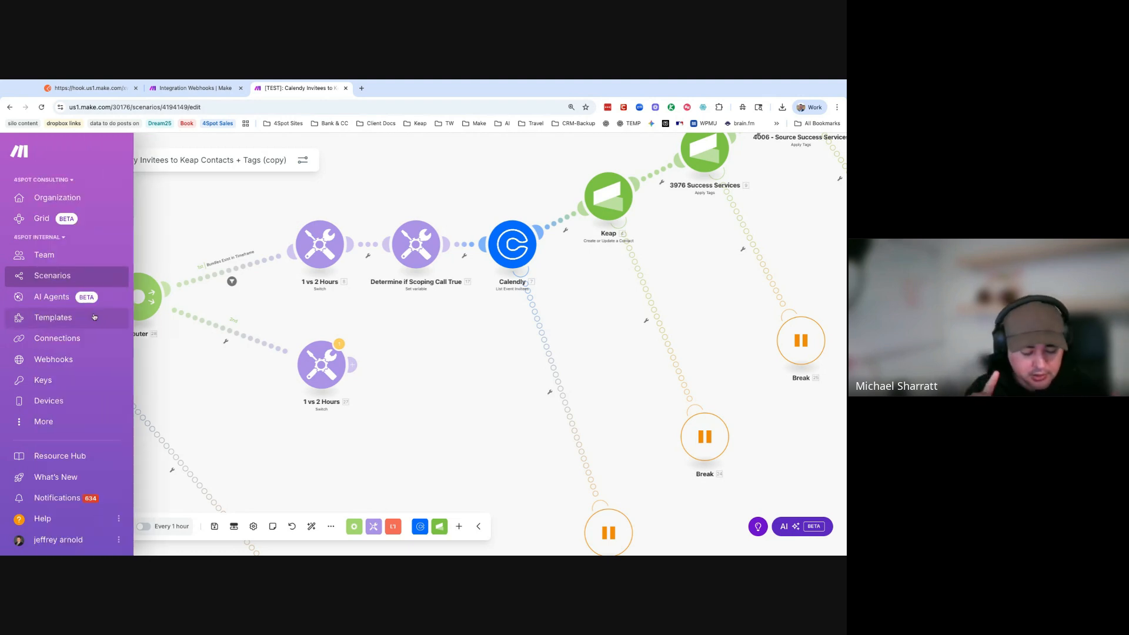
- Place a Flow Control Iterator between Calendly List Events and the Router, and open its Array field
{"action": "scroll", "coordinate": [199, 366], "scroll_direction": "left", "scroll_amount": 3}
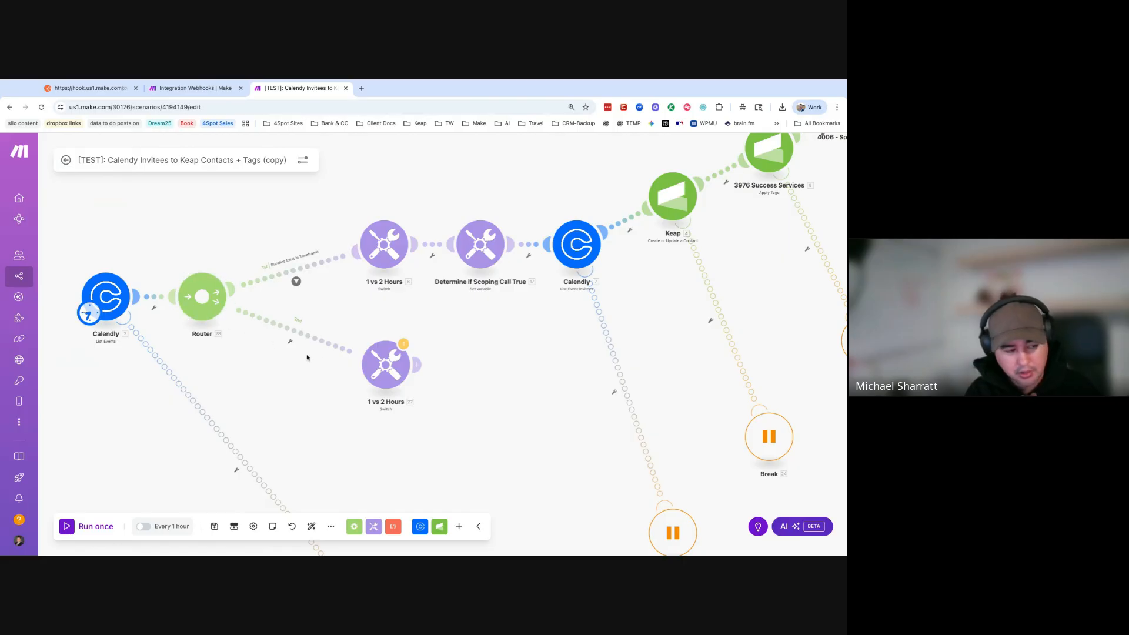
{"action": "left_click_drag", "start_coordinate": [217, 319], "coordinate": [317, 324]}
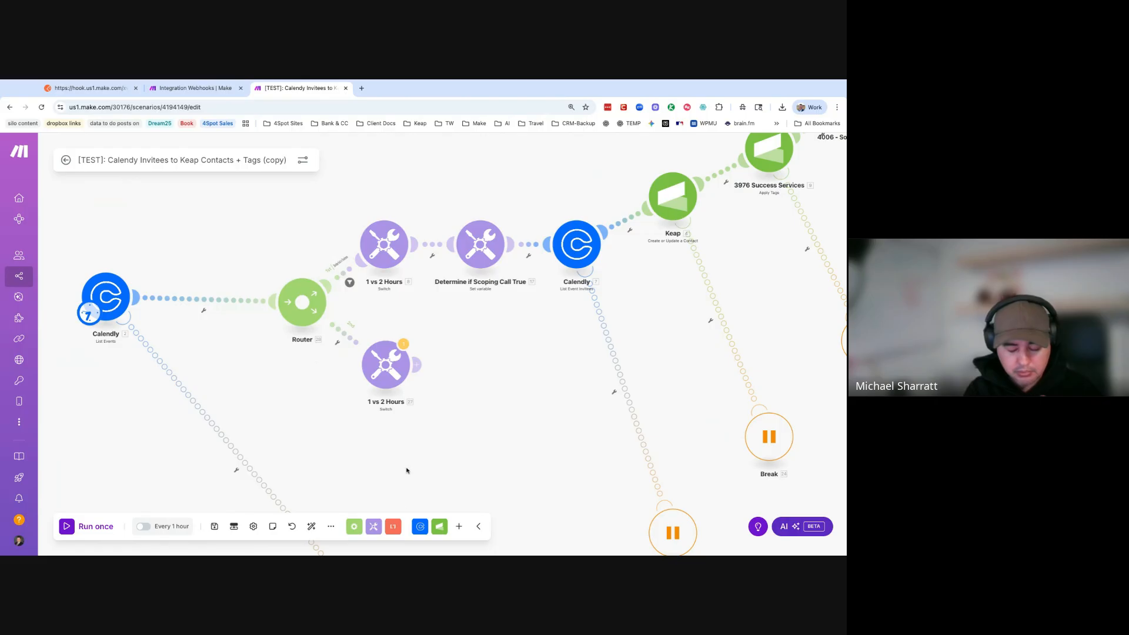
{"action": "left_click", "coordinate": [353, 528]}
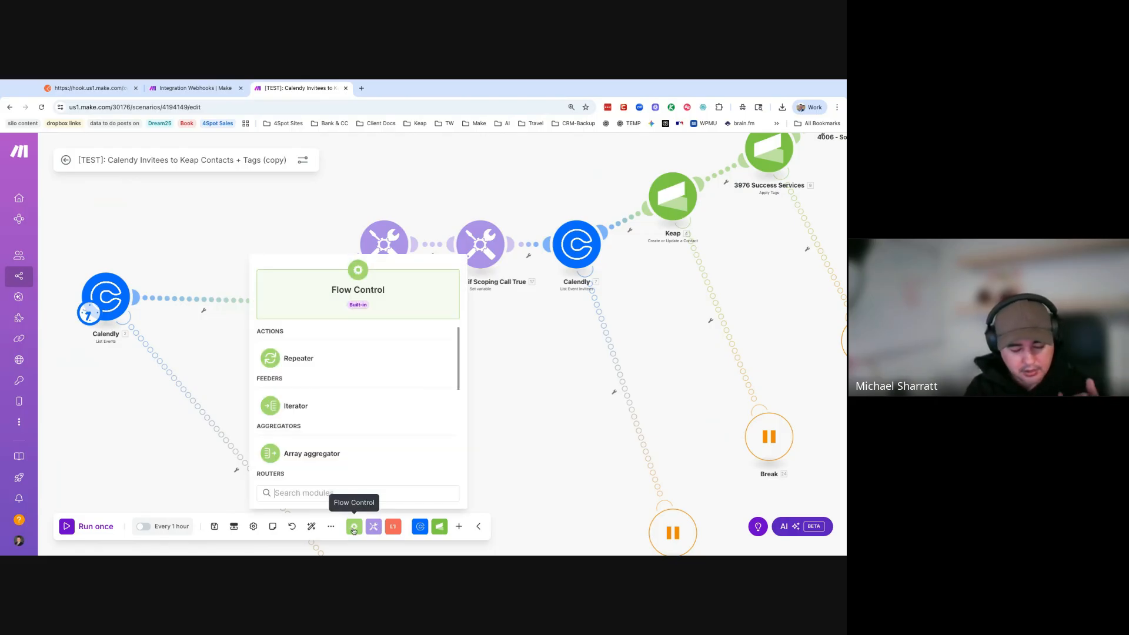
{"action": "left_click", "coordinate": [330, 406]}
{"action": "left_click_drag", "start_coordinate": [332, 414], "coordinate": [203, 299]}
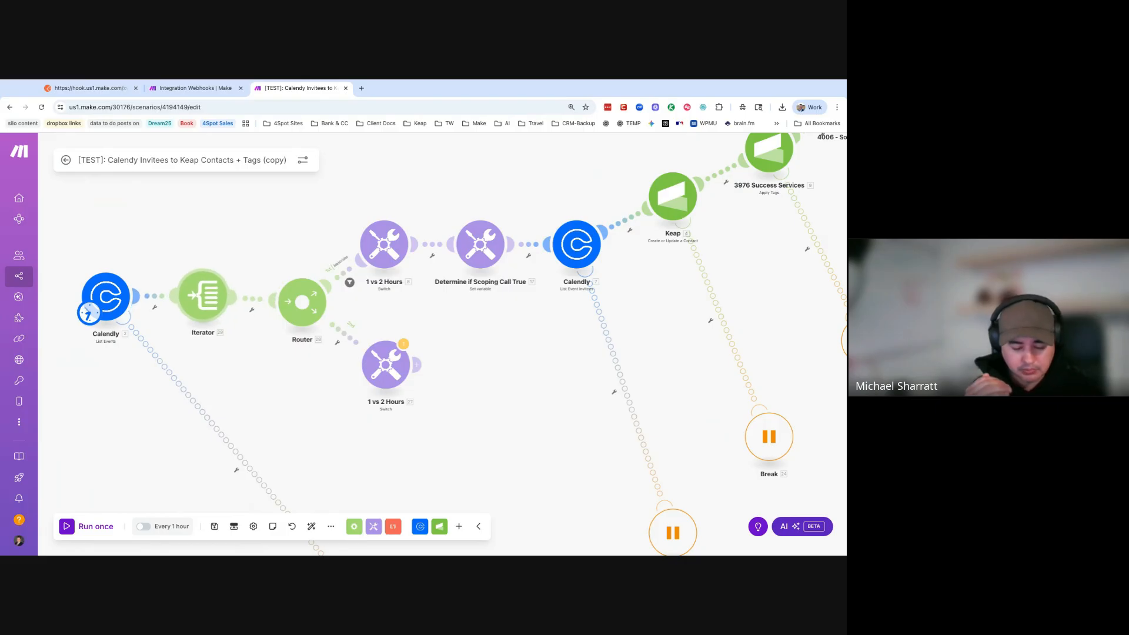
{"action": "left_click_drag", "start_coordinate": [203, 295], "coordinate": [201, 299]}
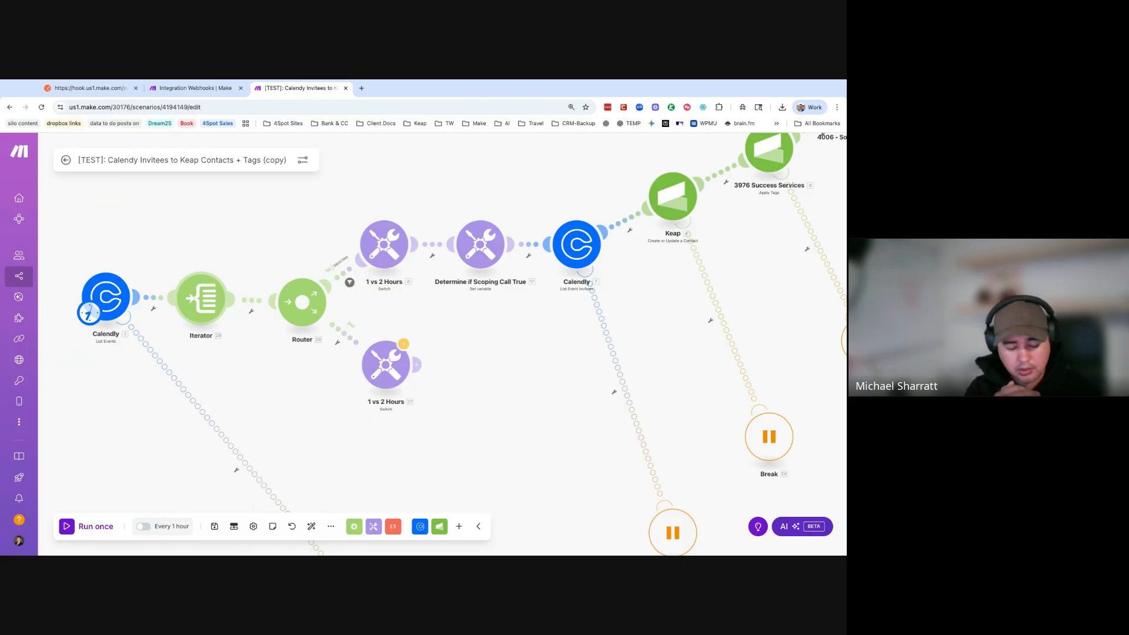
{"action": "left_click", "coordinate": [202, 299]}
{"action": "left_click", "coordinate": [262, 304]}
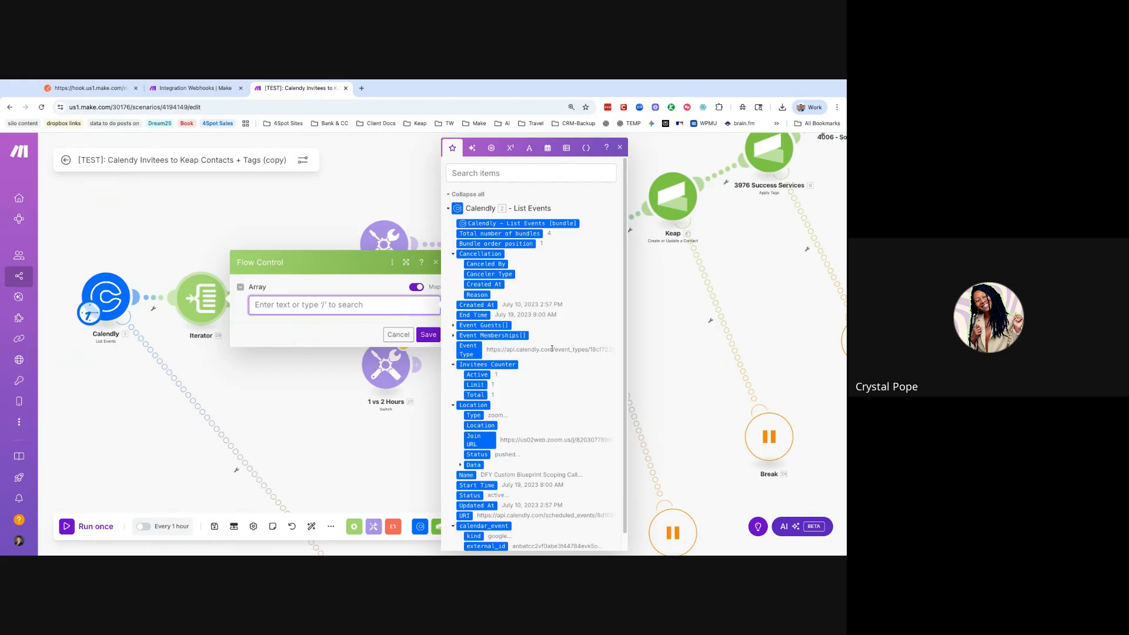
- Map Event Guests[] into the Iterator's Array, save, and open a Router route's filter condition
{"action": "scroll", "coordinate": [552, 350], "scroll_direction": "down", "scroll_amount": 1}
{"action": "scroll", "coordinate": [552, 351], "scroll_direction": "up", "scroll_amount": 1}
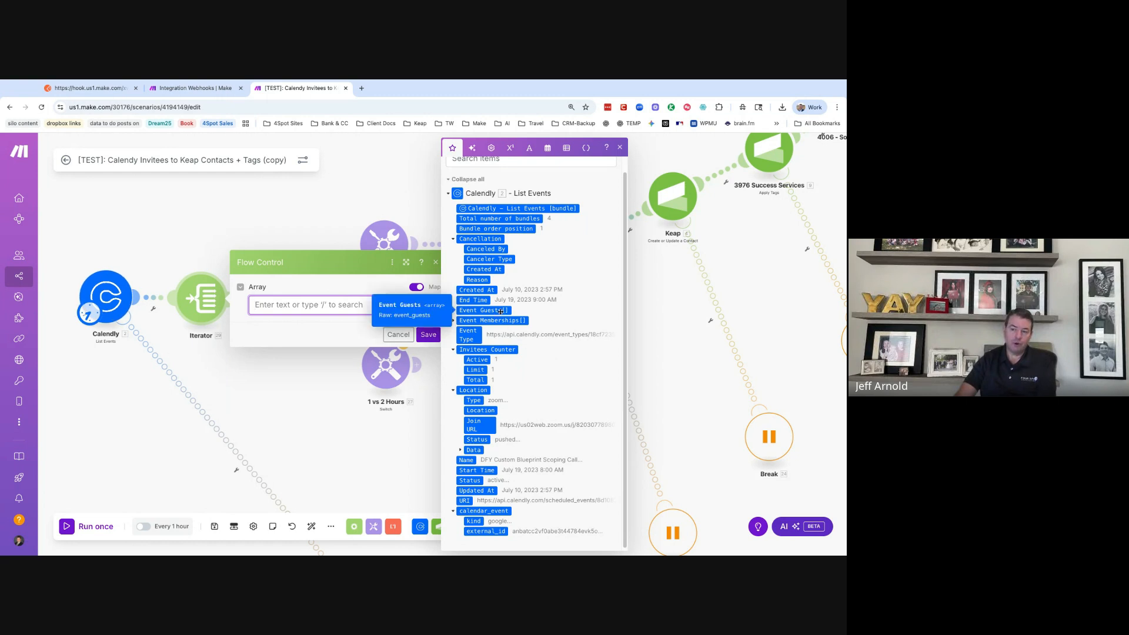
{"action": "left_click", "coordinate": [476, 311]}
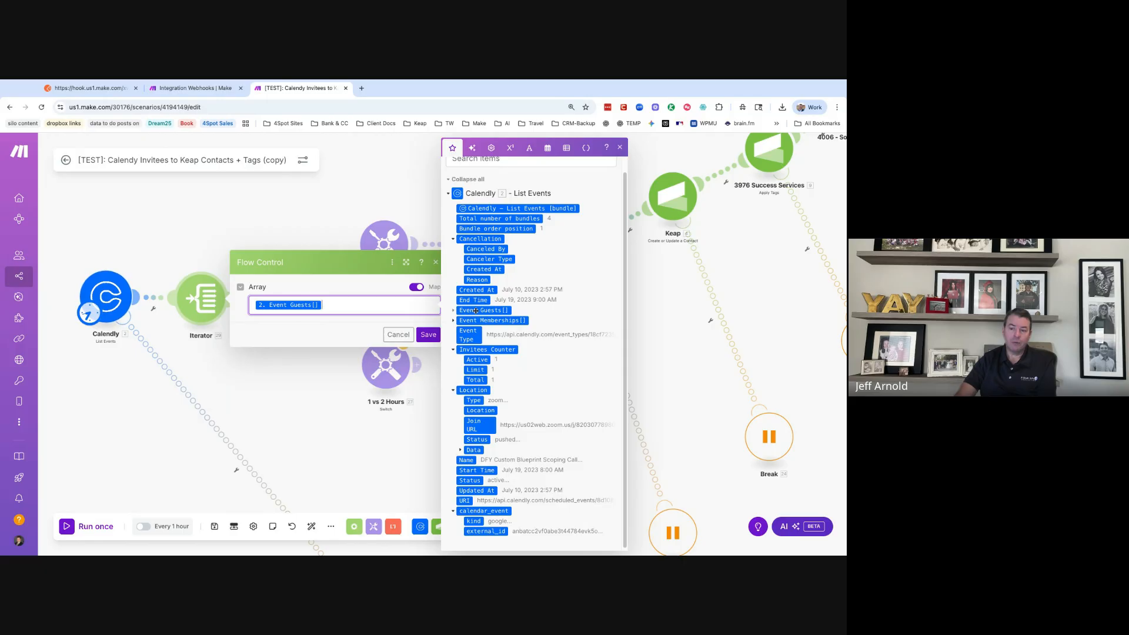
{"action": "left_click", "coordinate": [429, 339]}
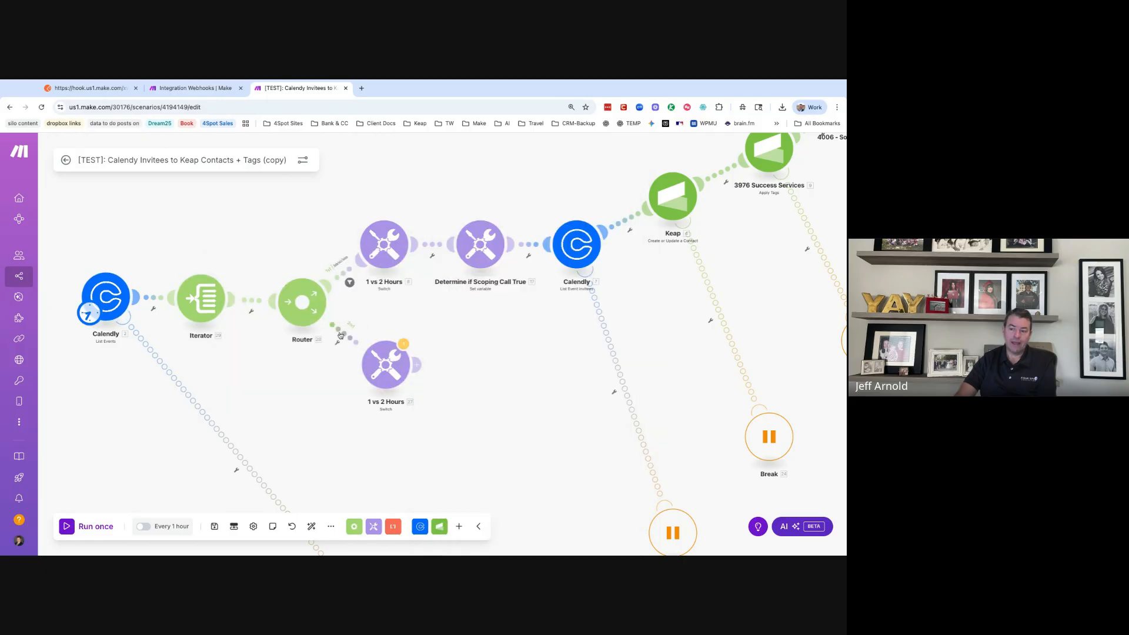
{"action": "left_click", "coordinate": [343, 331]}
{"action": "left_click", "coordinate": [410, 356]}
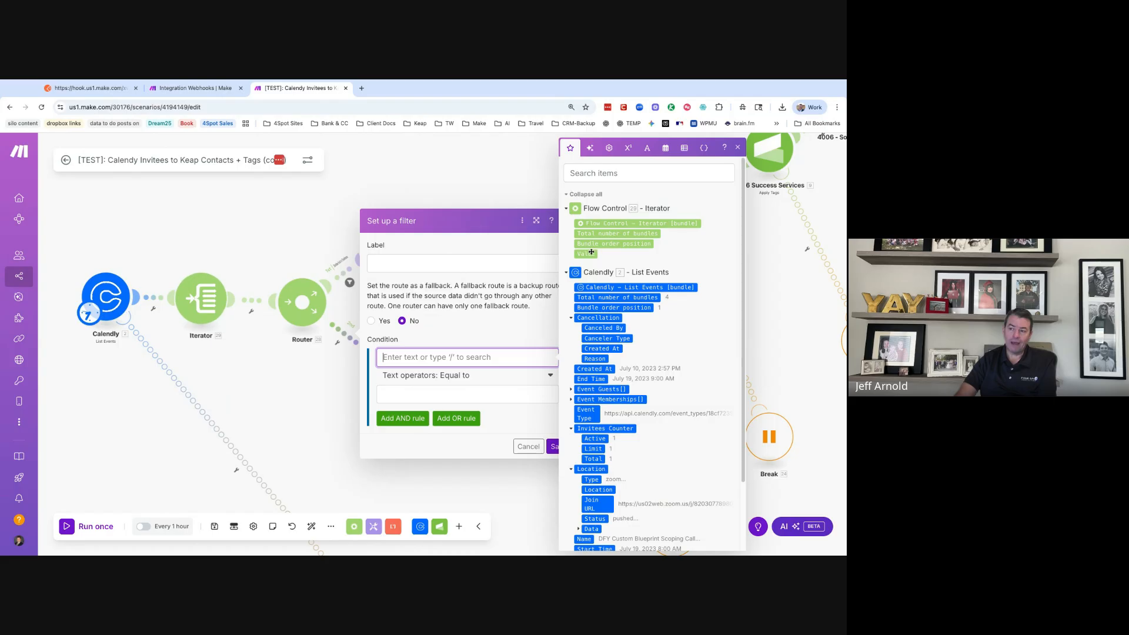
- Map the Iterator's Value into the route filter condition, then close the filter setup
{"action": "mouse_move", "coordinate": [591, 254]}
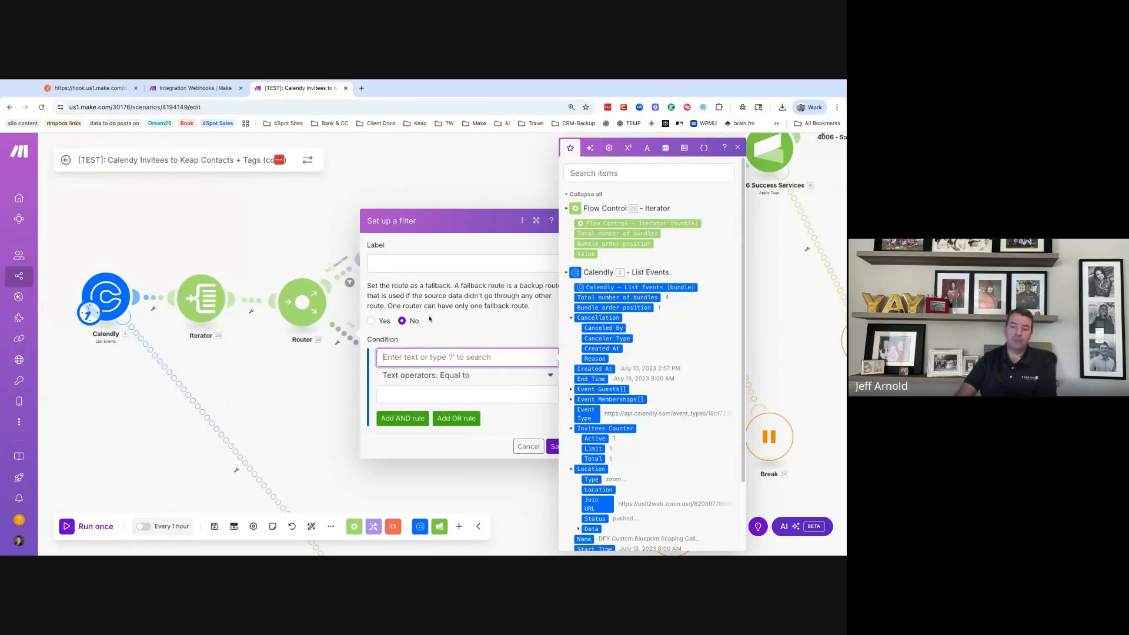
{"action": "left_click", "coordinate": [586, 253]}
{"action": "left_click", "coordinate": [459, 395]}
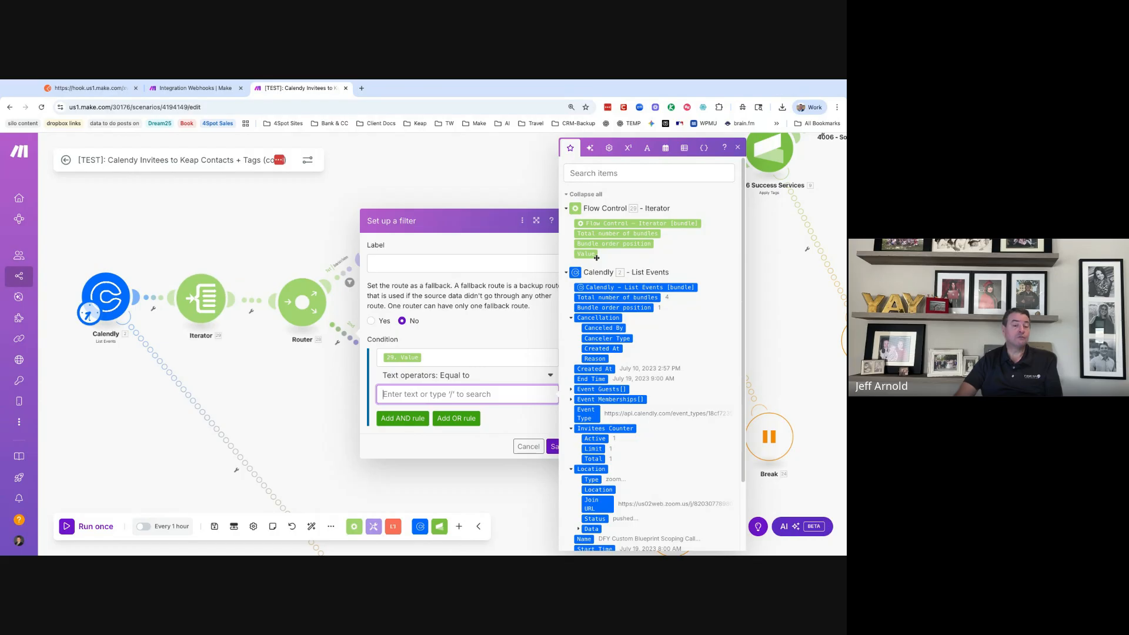
{"action": "left_click", "coordinate": [528, 447]}
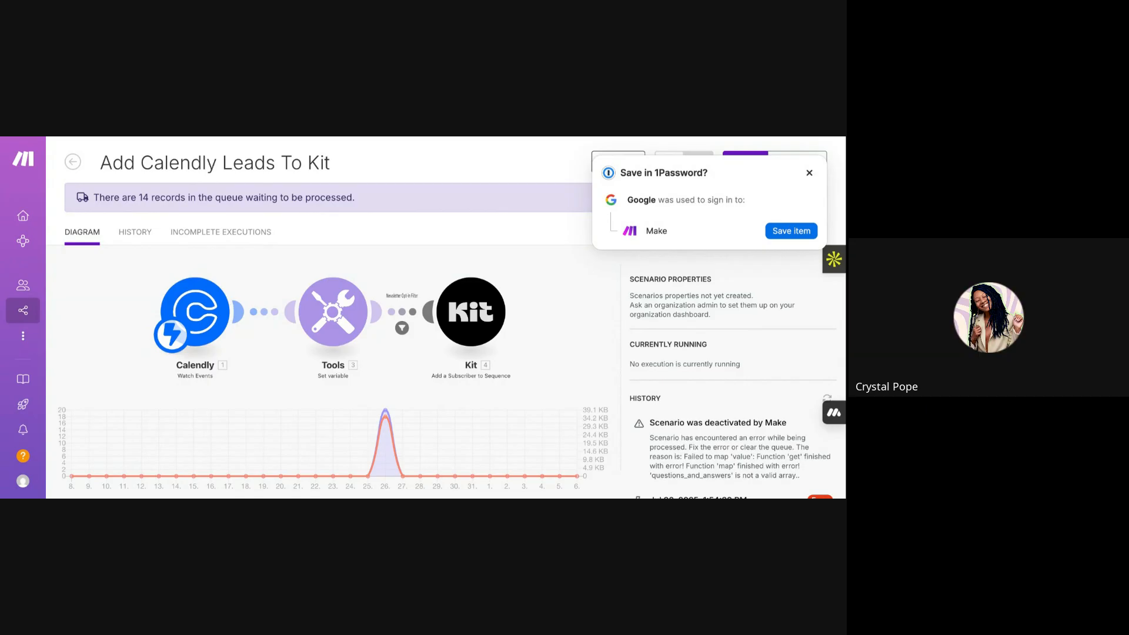
- Open the Kit scenario editor, check the Calendly webhook, and view the Tools newsletterAnswer variable settings
{"action": "left_click", "coordinate": [330, 319]}
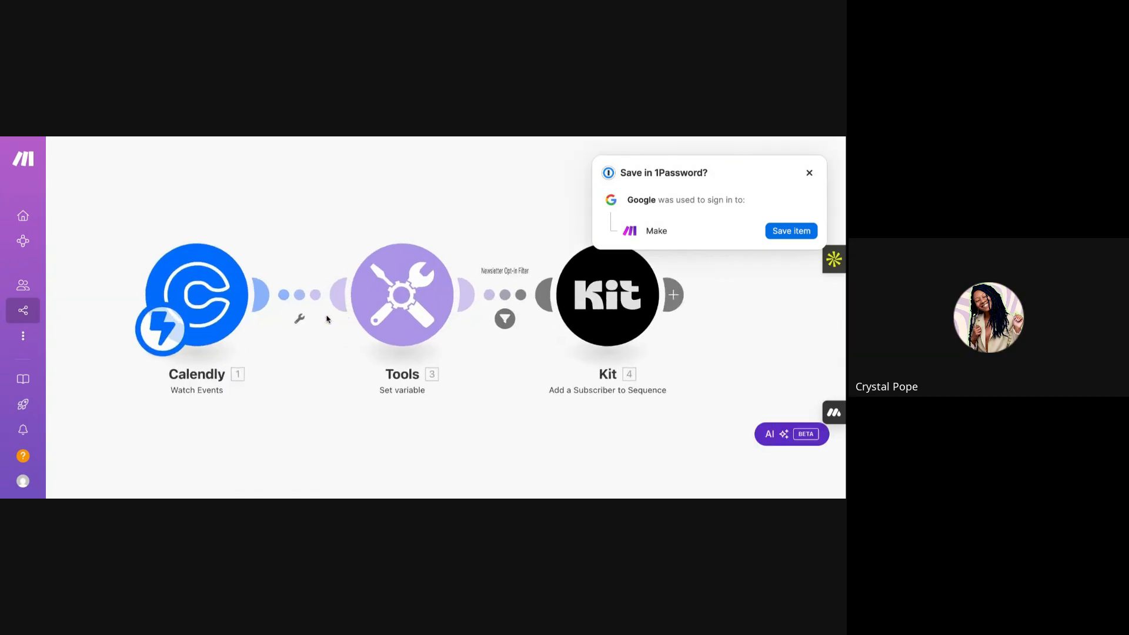
{"action": "left_click", "coordinate": [453, 312]}
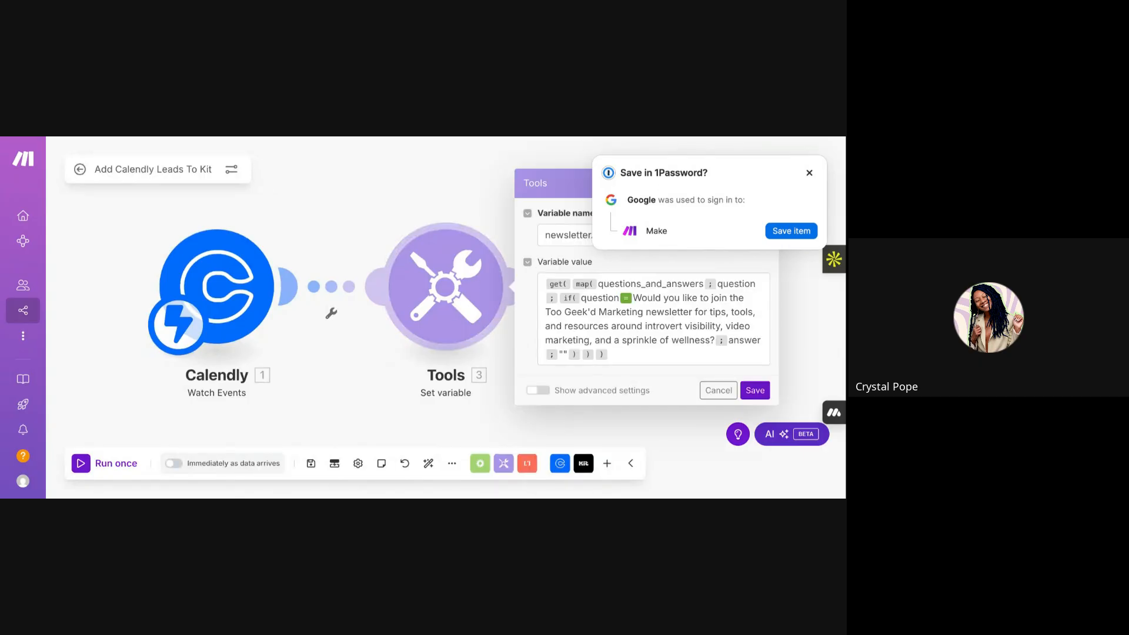
{"action": "left_click", "coordinate": [809, 173]}
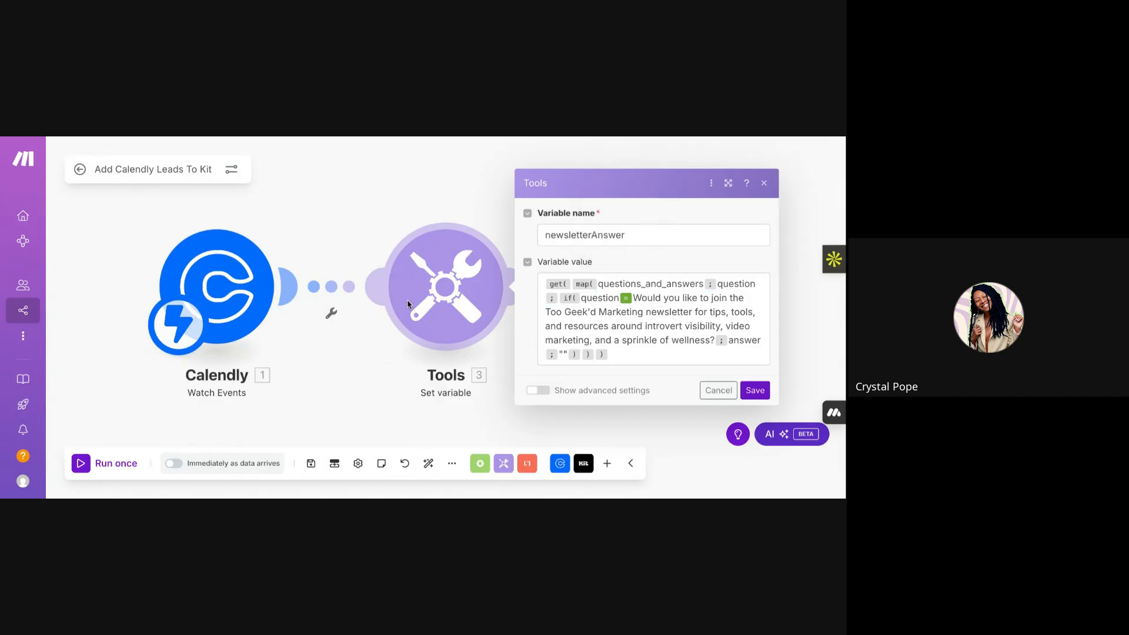
{"action": "left_click", "coordinate": [234, 276]}
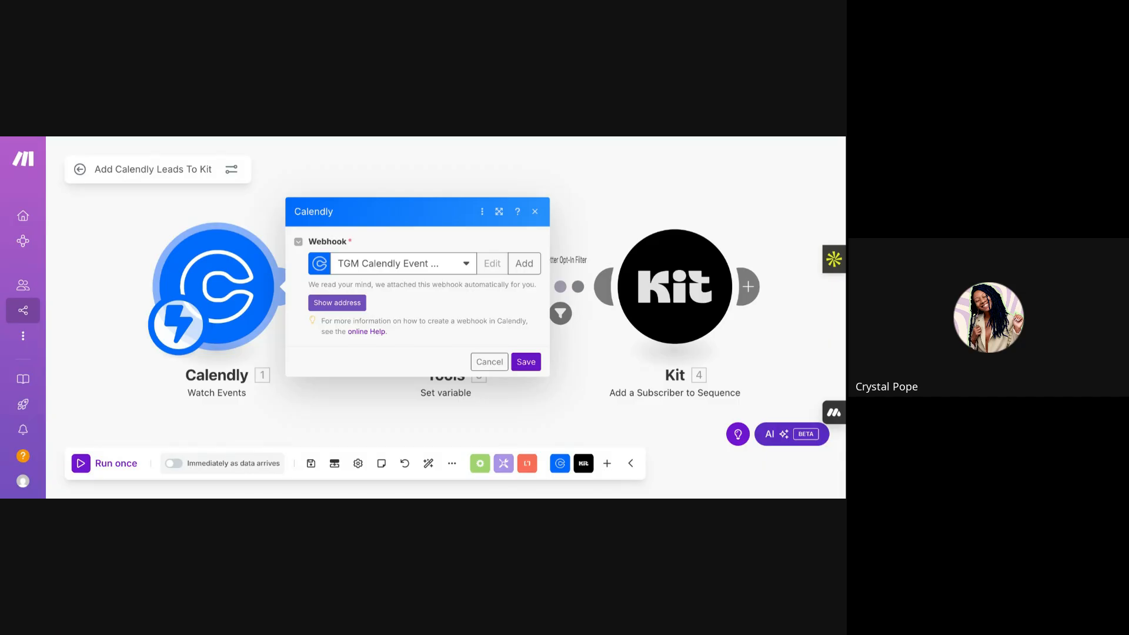
{"action": "left_click", "coordinate": [534, 212]}
{"action": "left_click", "coordinate": [437, 299]}
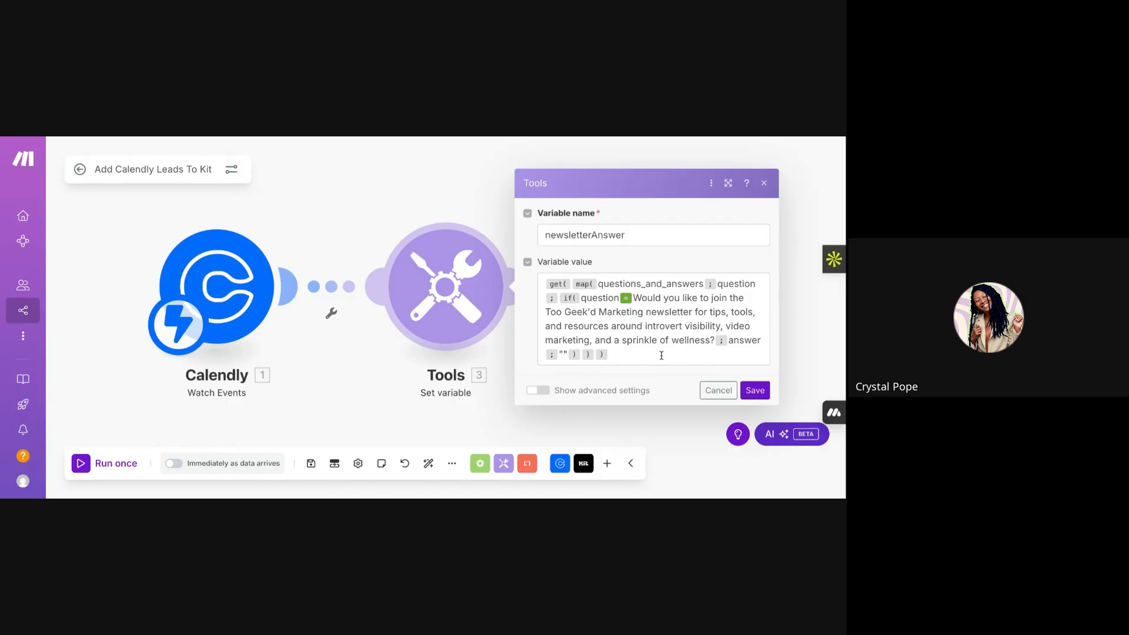
- Review the newsletterAnswer variable settings, then close them back to the scenario canvas
{"action": "left_click_drag", "start_coordinate": [542, 235], "coordinate": [651, 234]}
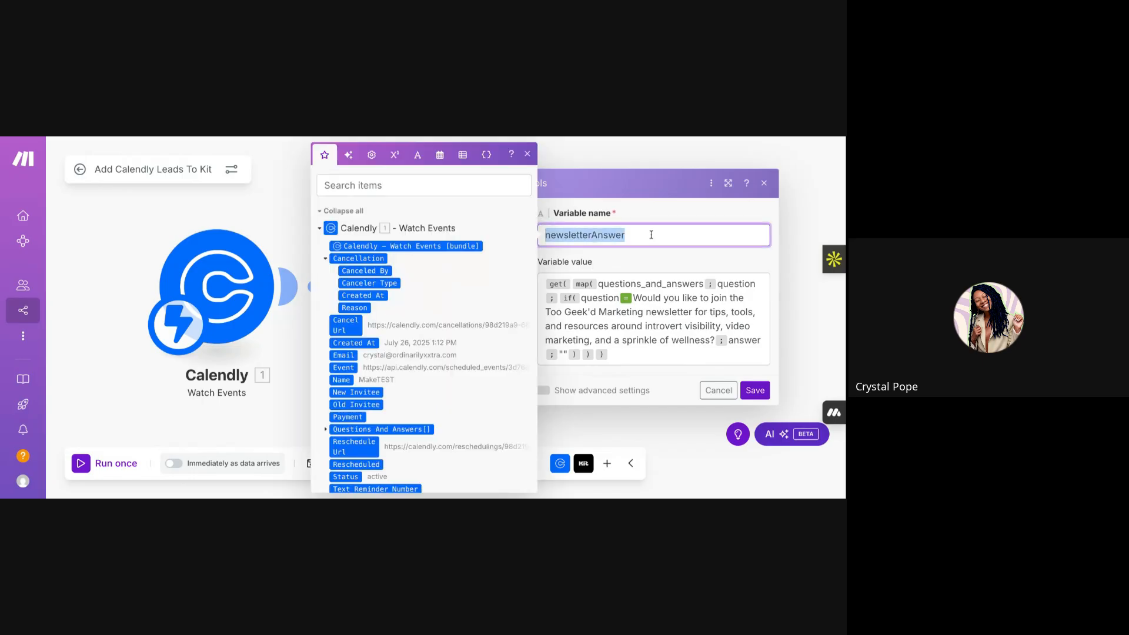
{"action": "left_click", "coordinate": [638, 155]}
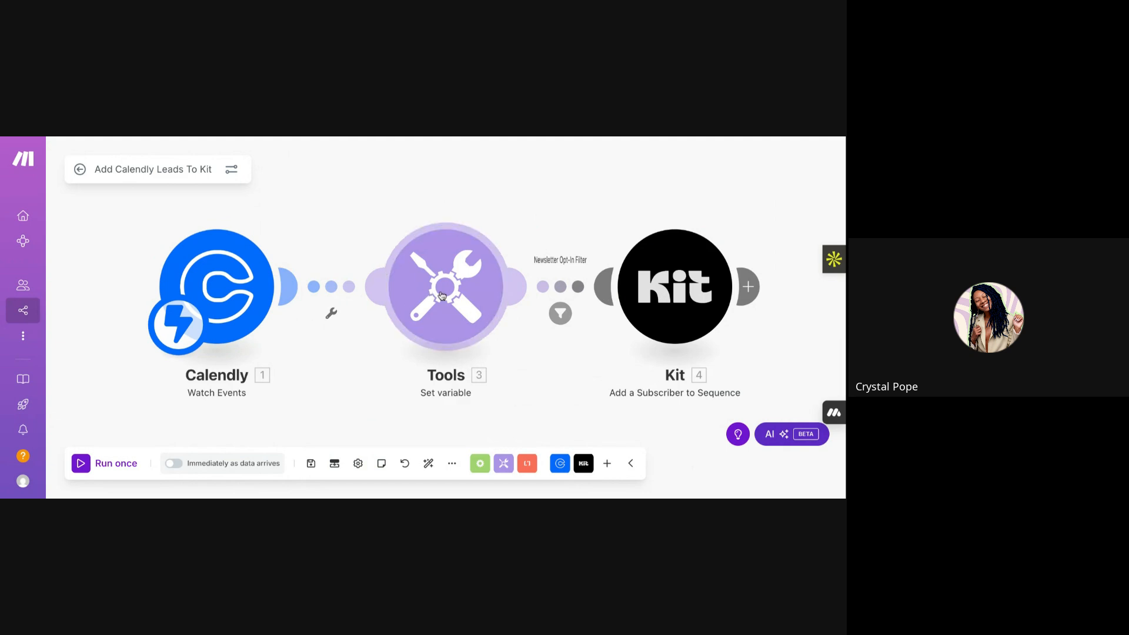
{"action": "left_click", "coordinate": [406, 286]}
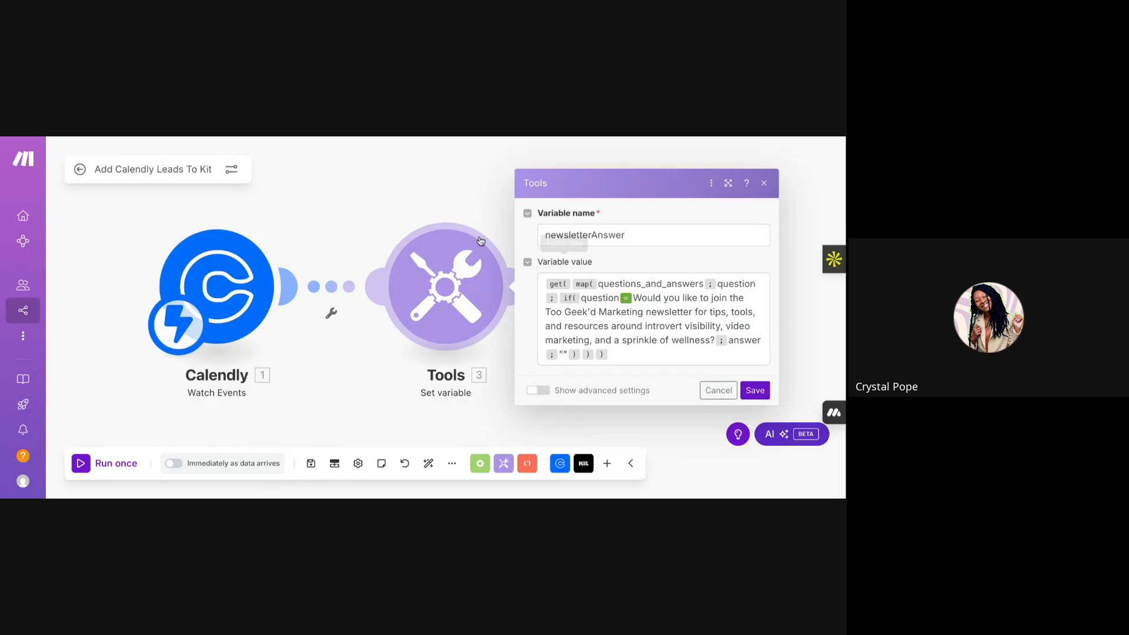
{"action": "left_click", "coordinate": [365, 210]}
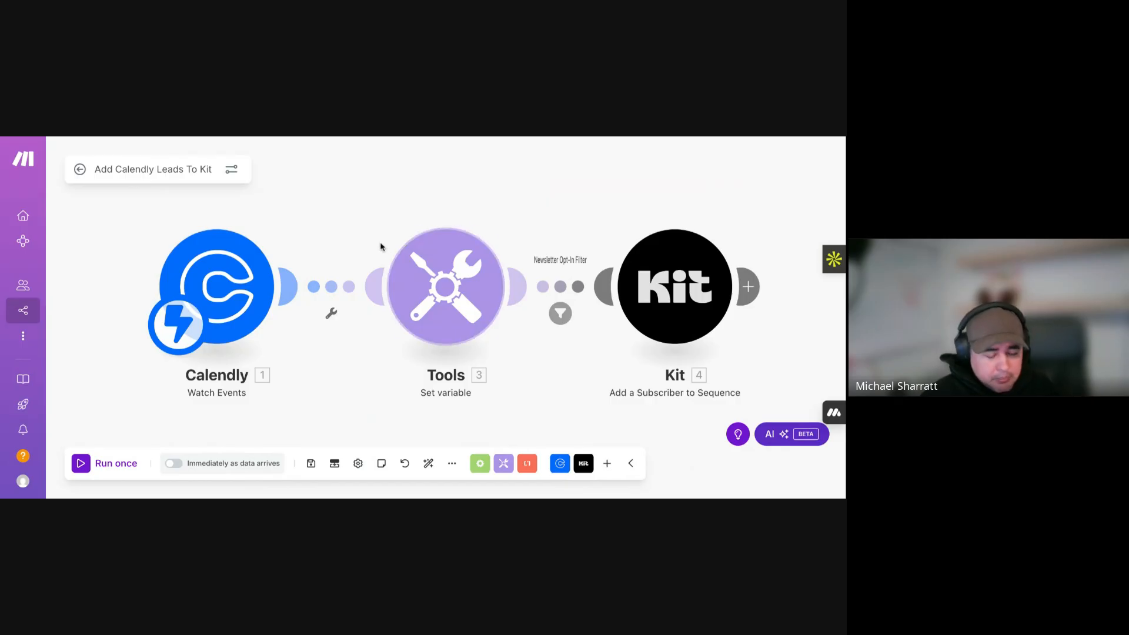
- Inspect the Set variable module's settings and options without changing anything
{"action": "left_click", "coordinate": [450, 315]}
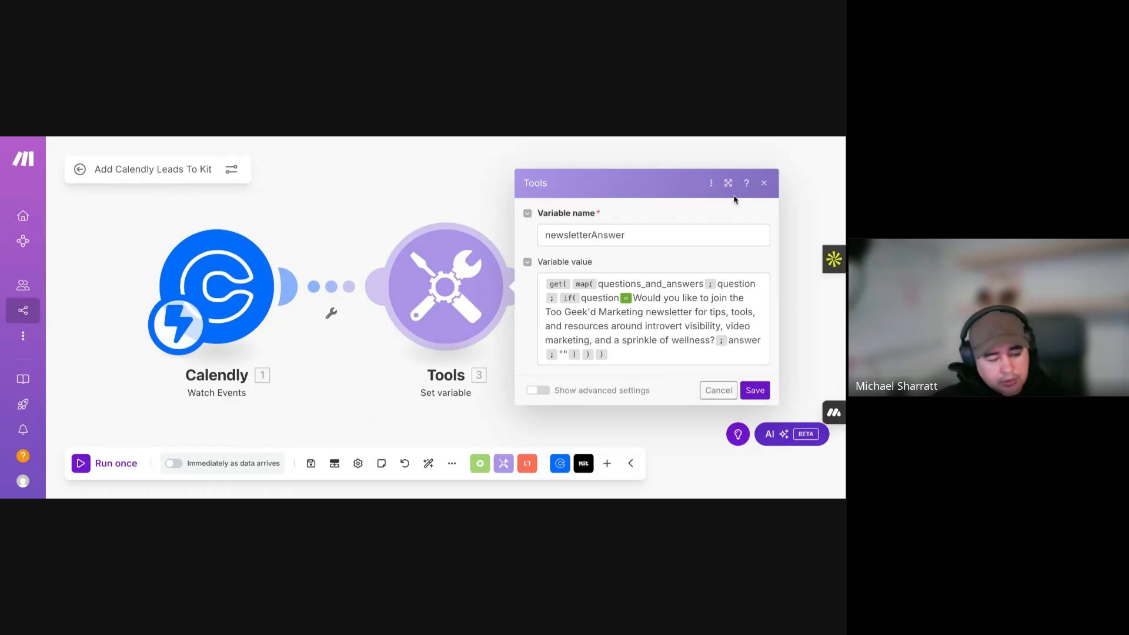
{"action": "left_click", "coordinate": [764, 183]}
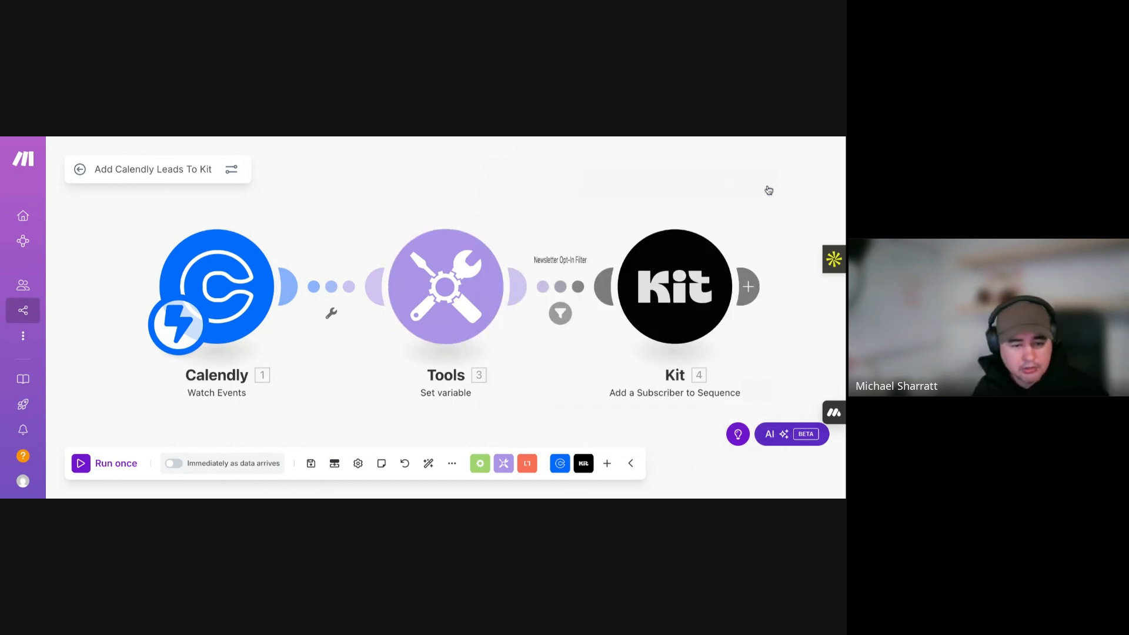
{"action": "right_click", "coordinate": [438, 288]}
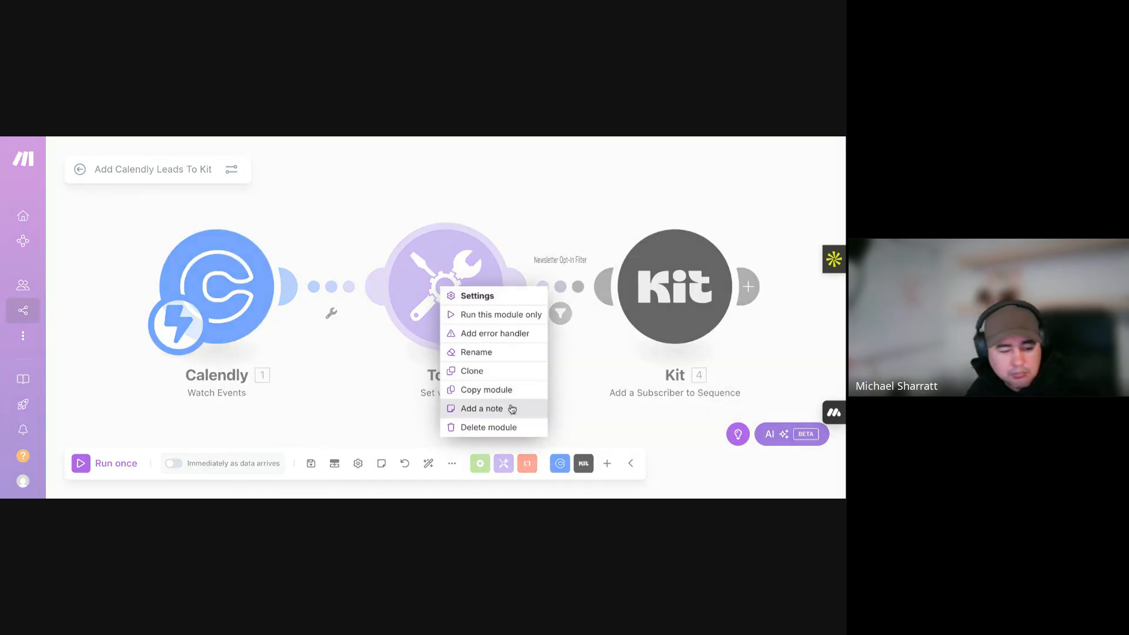
{"action": "left_click", "coordinate": [383, 319]}
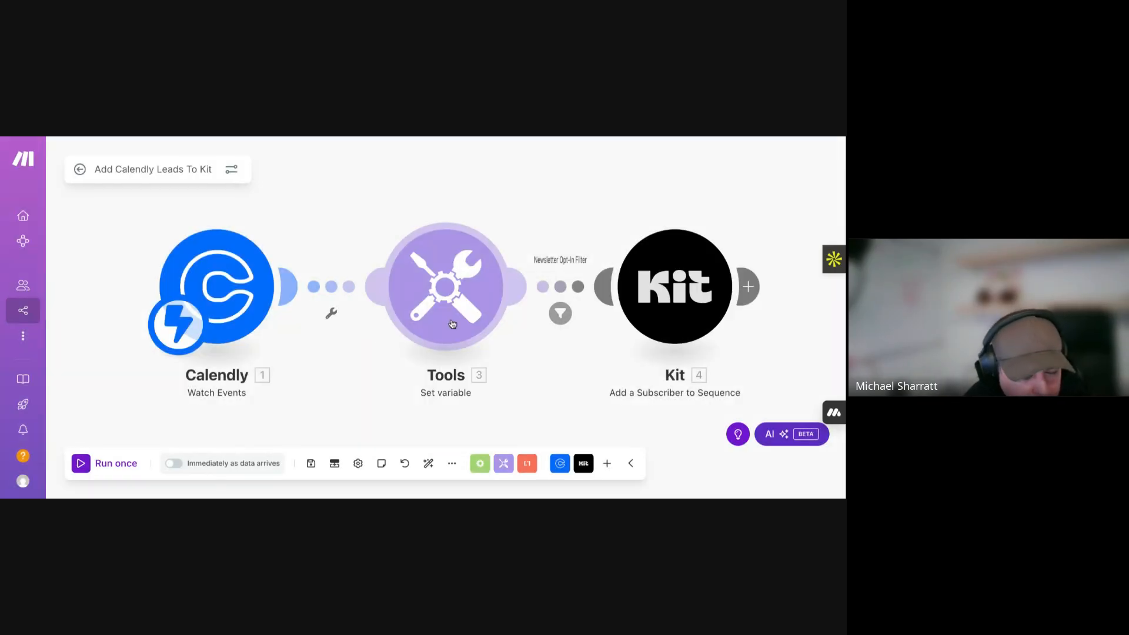
- Unlink Calendly from the Set variable step and search 'flow' for a new module after Calendly
{"action": "right_click", "coordinate": [346, 288]}
{"action": "left_click", "coordinate": [385, 318]}
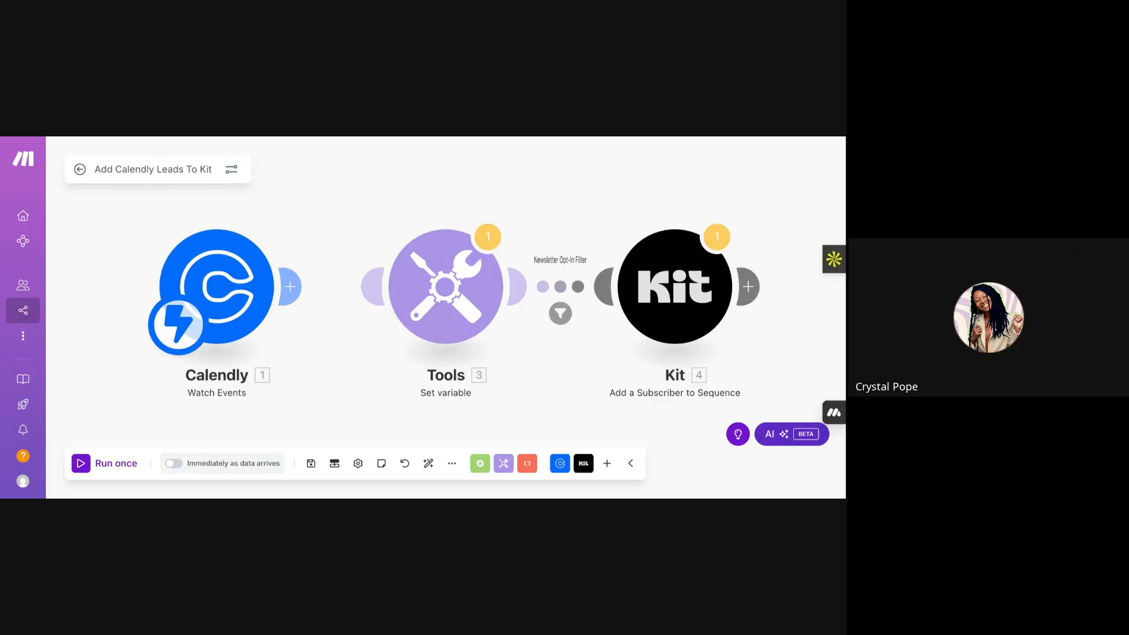
{"action": "left_click", "coordinate": [290, 286]}
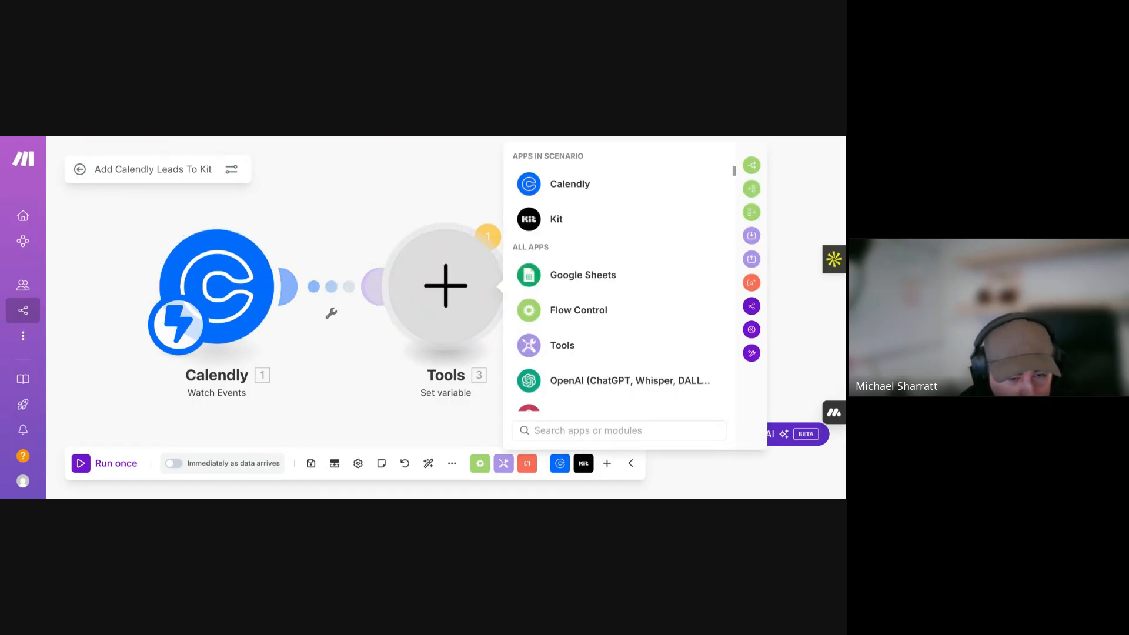
{"action": "scroll", "coordinate": [618, 289], "scroll_direction": "down", "scroll_amount": 2}
{"action": "type", "text": "flow"}
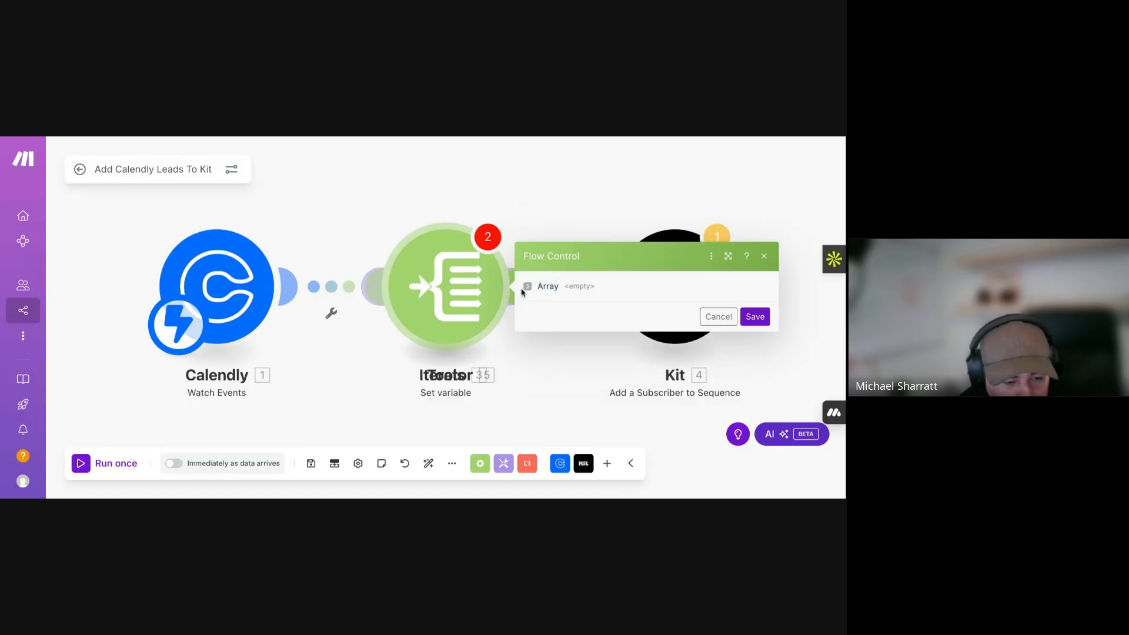
- Map Calendly's Questions And Answers[] into the Iterator's Array field and save
{"action": "left_click", "coordinate": [588, 306]}
{"action": "scroll", "coordinate": [430, 285], "scroll_direction": "down", "scroll_amount": 3}
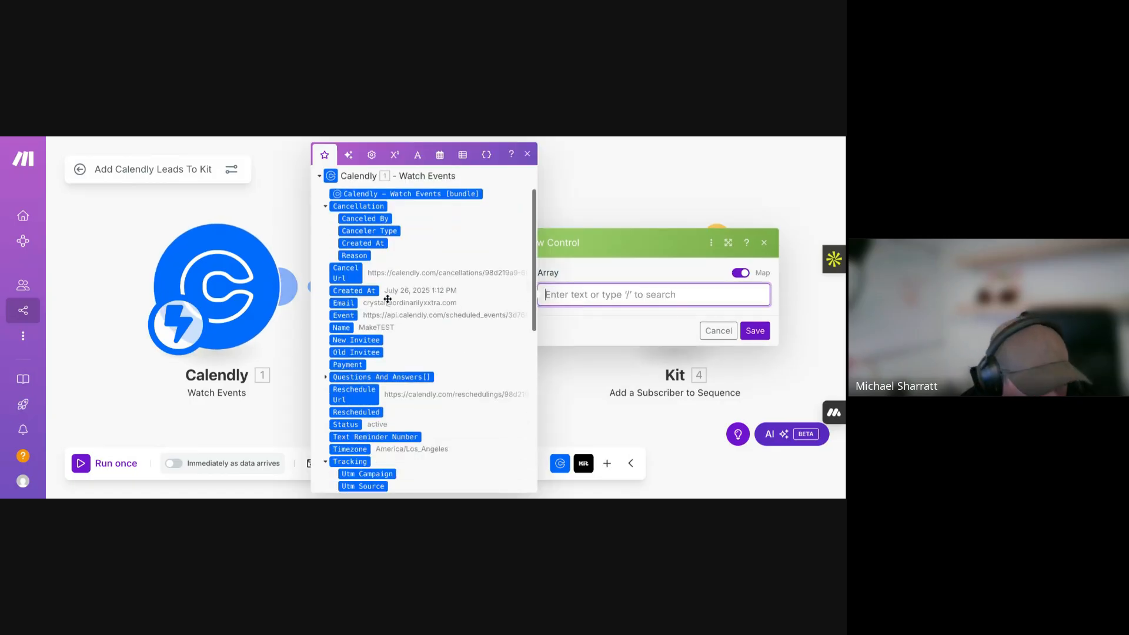
{"action": "left_click", "coordinate": [326, 288]}
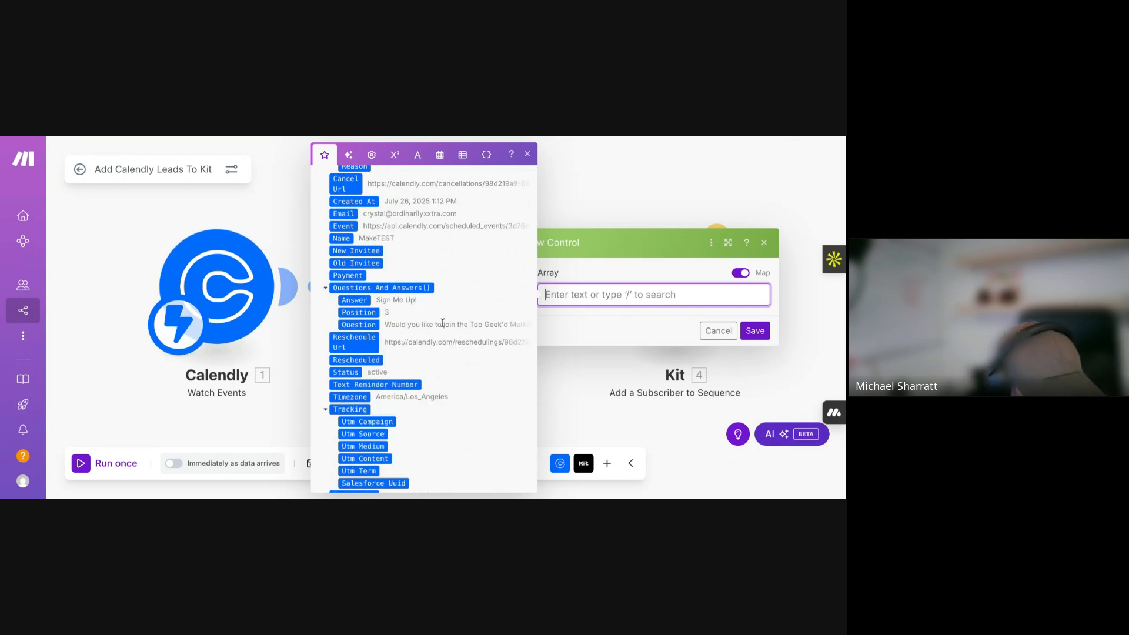
{"action": "scroll", "coordinate": [427, 271], "scroll_direction": "down", "scroll_amount": 1}
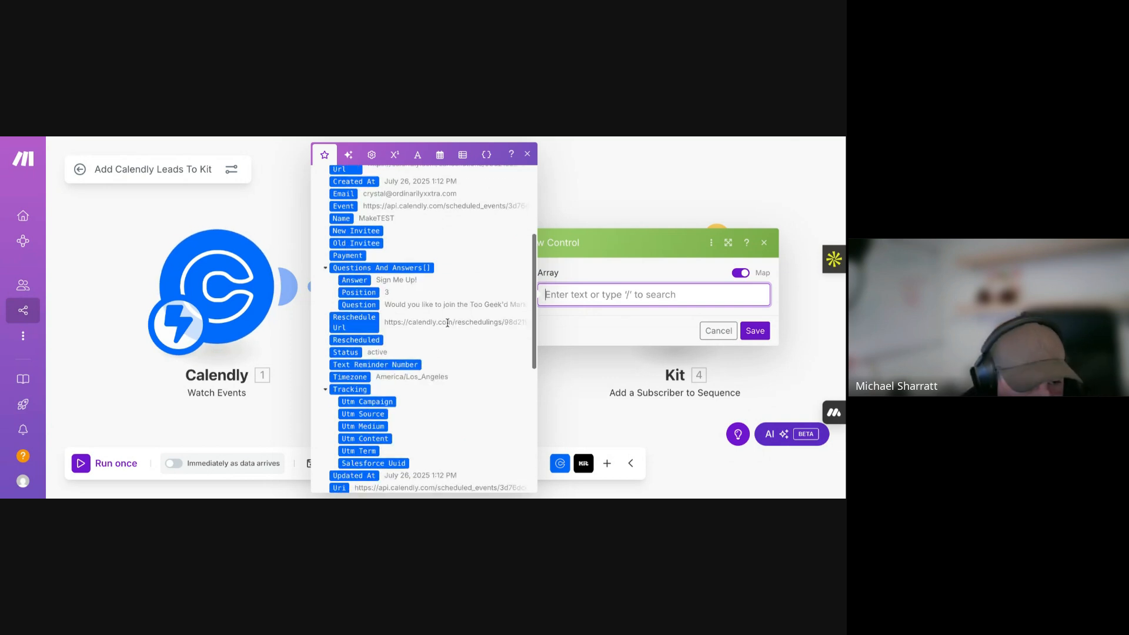
{"action": "left_click", "coordinate": [425, 269]}
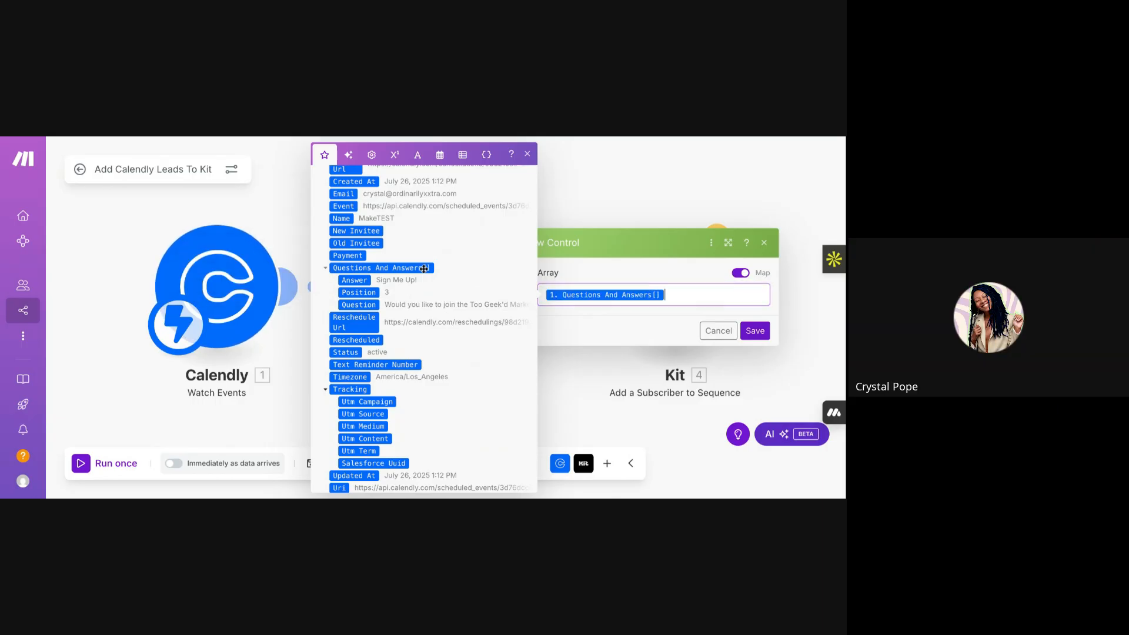
{"action": "left_click", "coordinate": [664, 333]}
{"action": "left_click", "coordinate": [677, 300]}
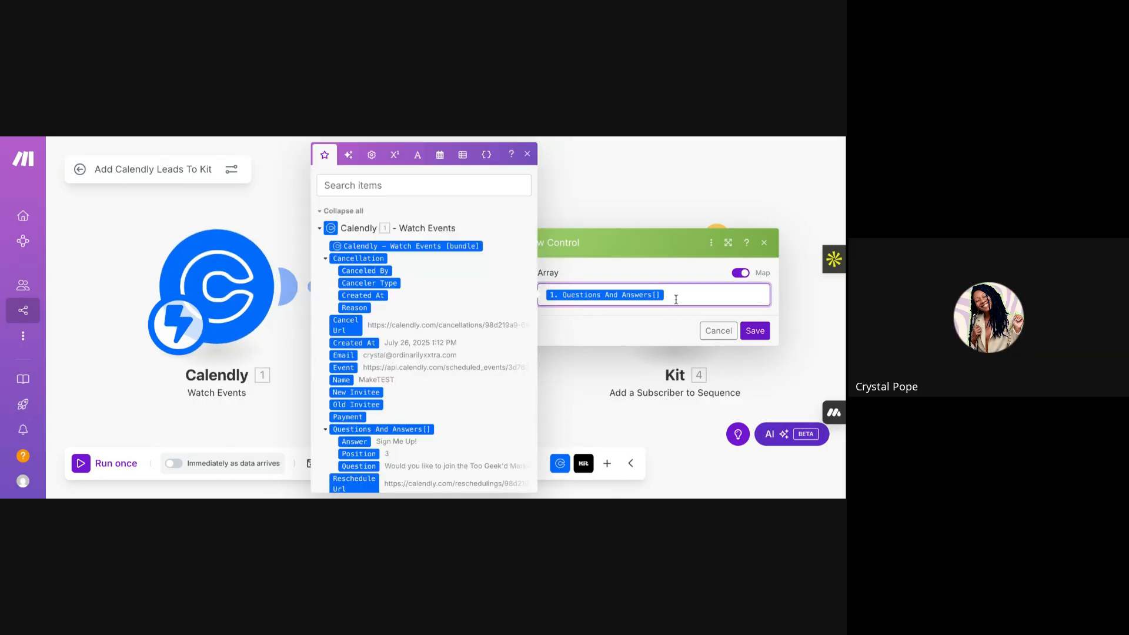
{"action": "left_click", "coordinate": [755, 332]}
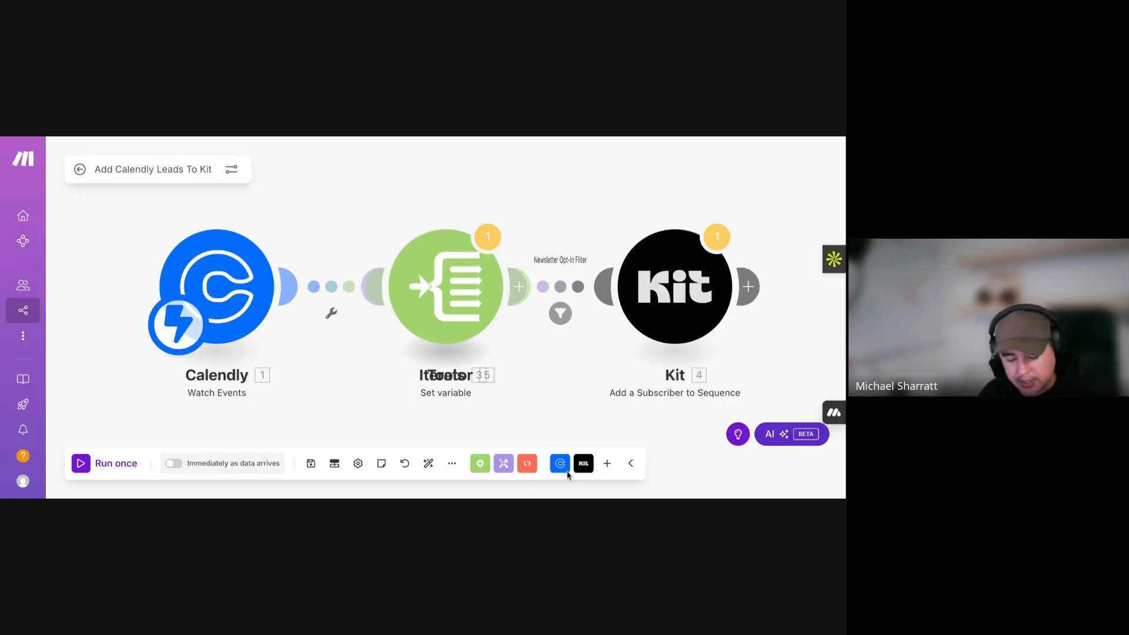
- Auto-align the layout, move Set variable below Kit, and try a Set variable after the Iterator
{"action": "left_click", "coordinate": [428, 463]}
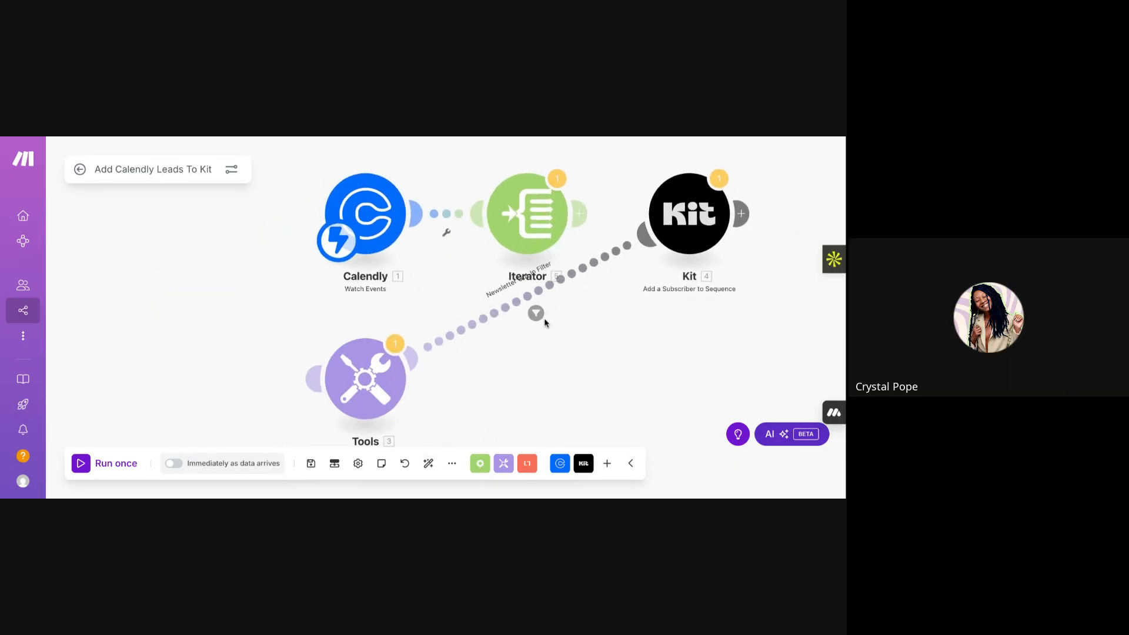
{"action": "left_click_drag", "start_coordinate": [379, 384], "coordinate": [746, 370]}
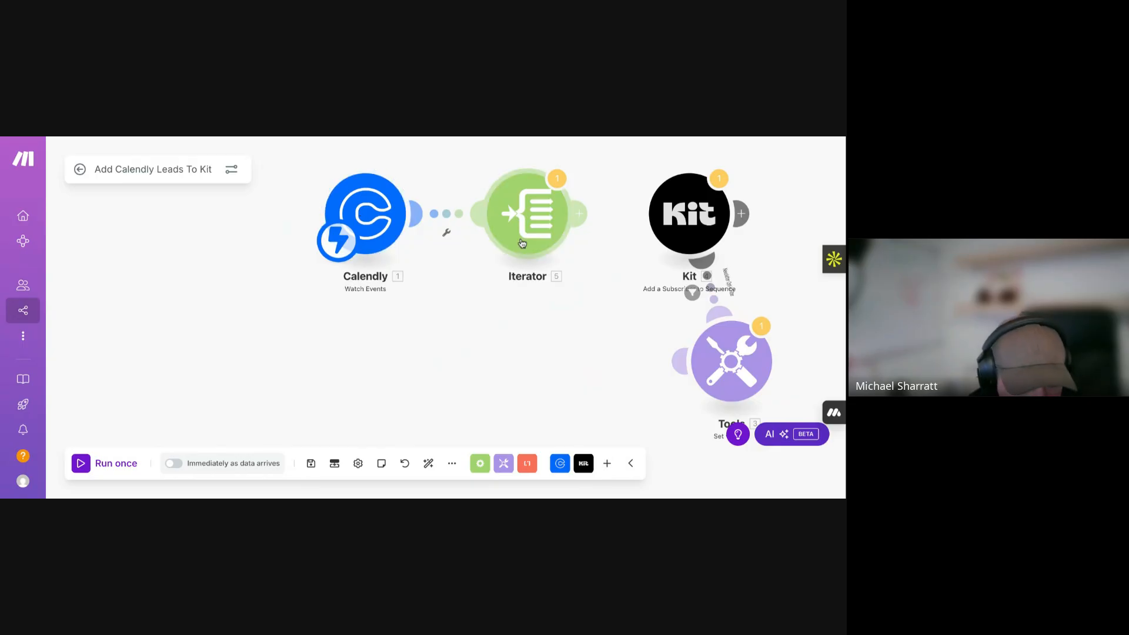
{"action": "left_click", "coordinate": [585, 217]}
{"action": "type", "text": "set"}
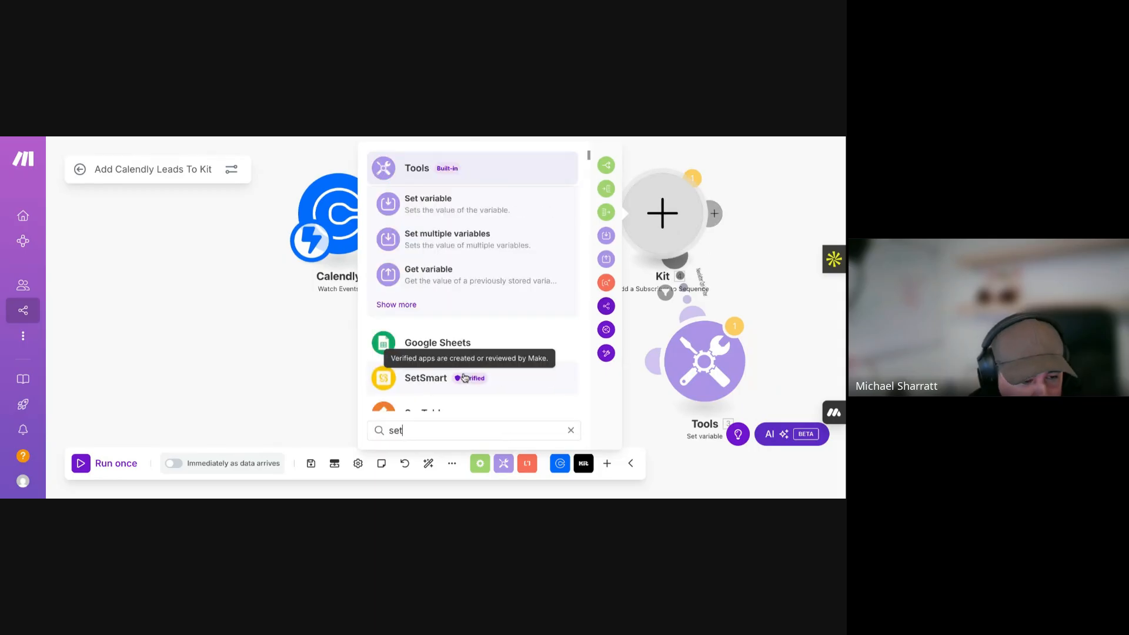
{"action": "left_click", "coordinate": [450, 203]}
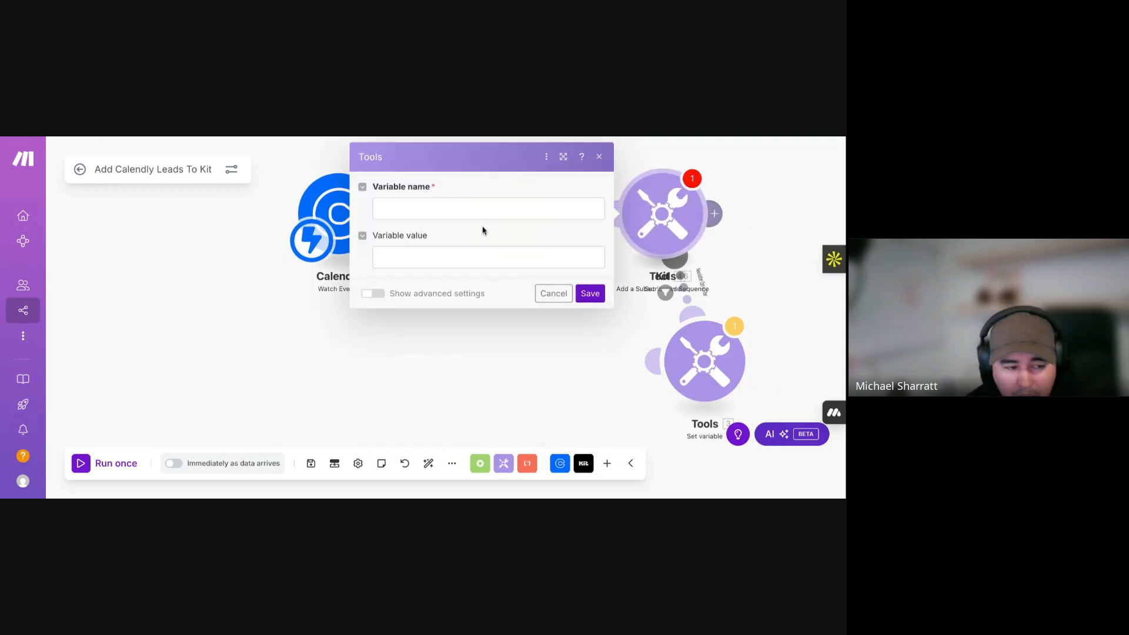
{"action": "left_click", "coordinate": [503, 463]}
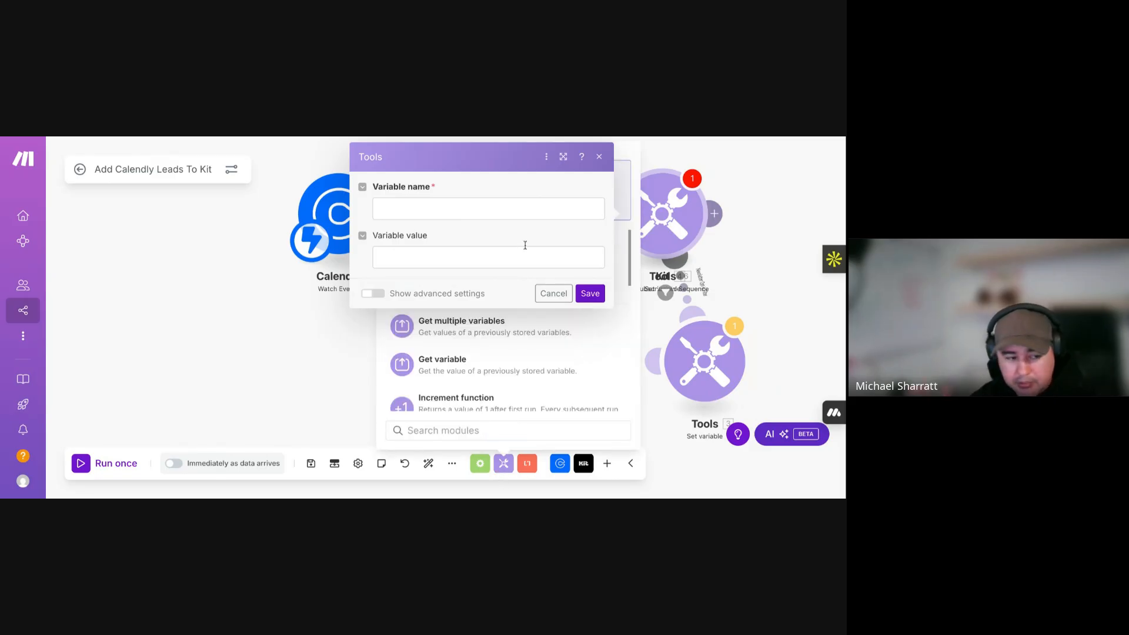
{"action": "left_click", "coordinate": [600, 156]}
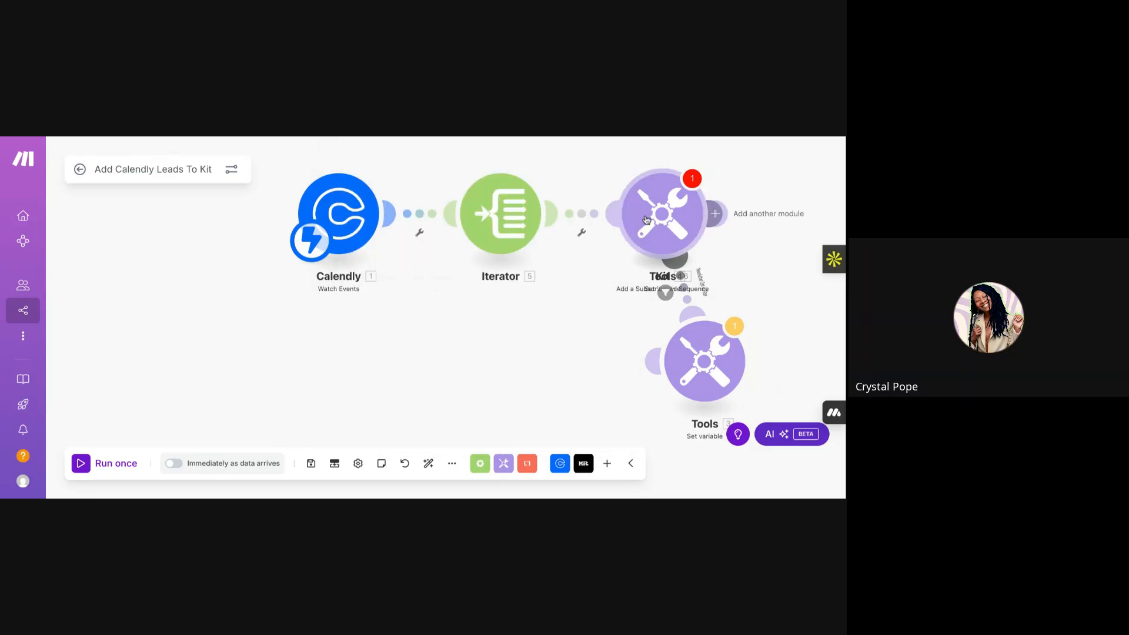
- Unlink that step and add Tools 'Set multiple variables' after the Iterator instead
{"action": "left_click", "coordinate": [581, 217]}
{"action": "left_click", "coordinate": [594, 248]}
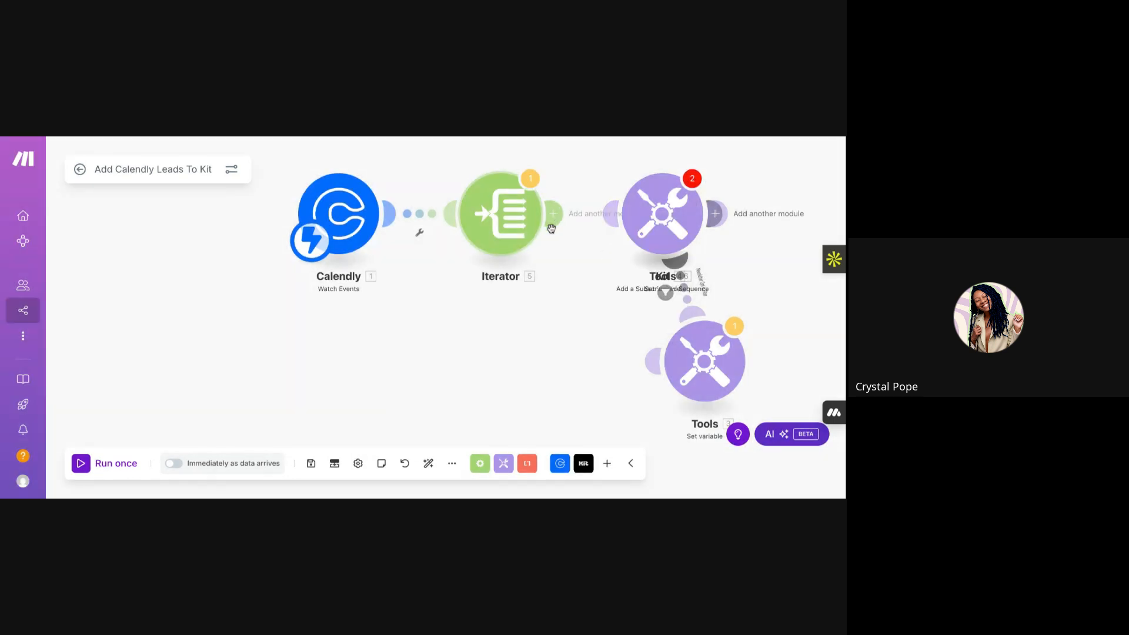
{"action": "left_click", "coordinate": [551, 226]}
{"action": "type", "text": "set"}
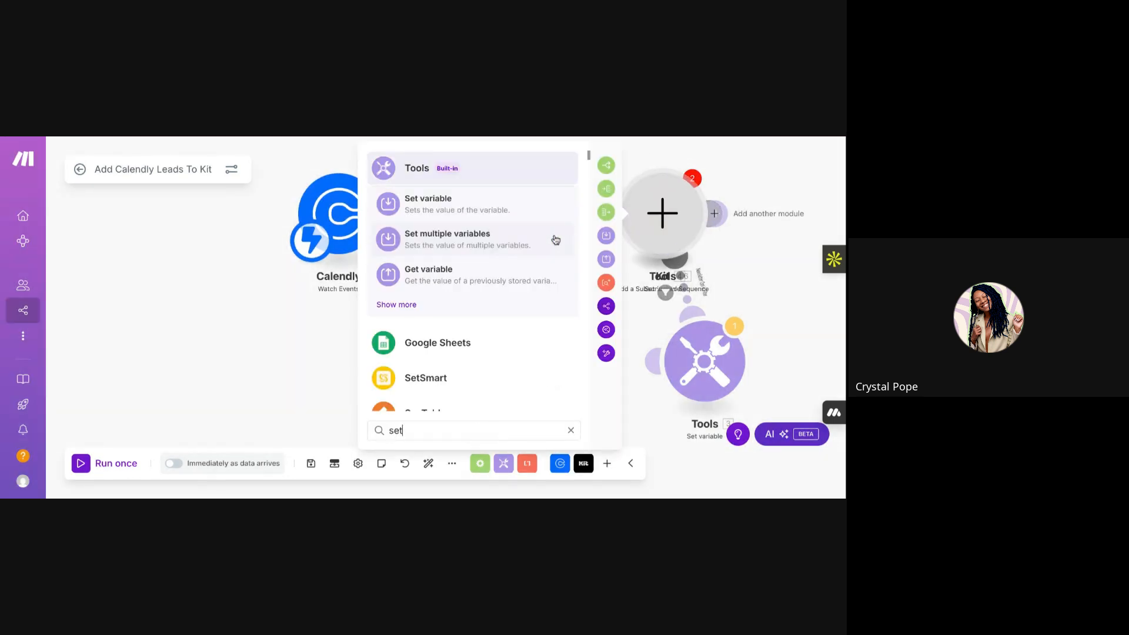
{"action": "left_click", "coordinate": [556, 239]}
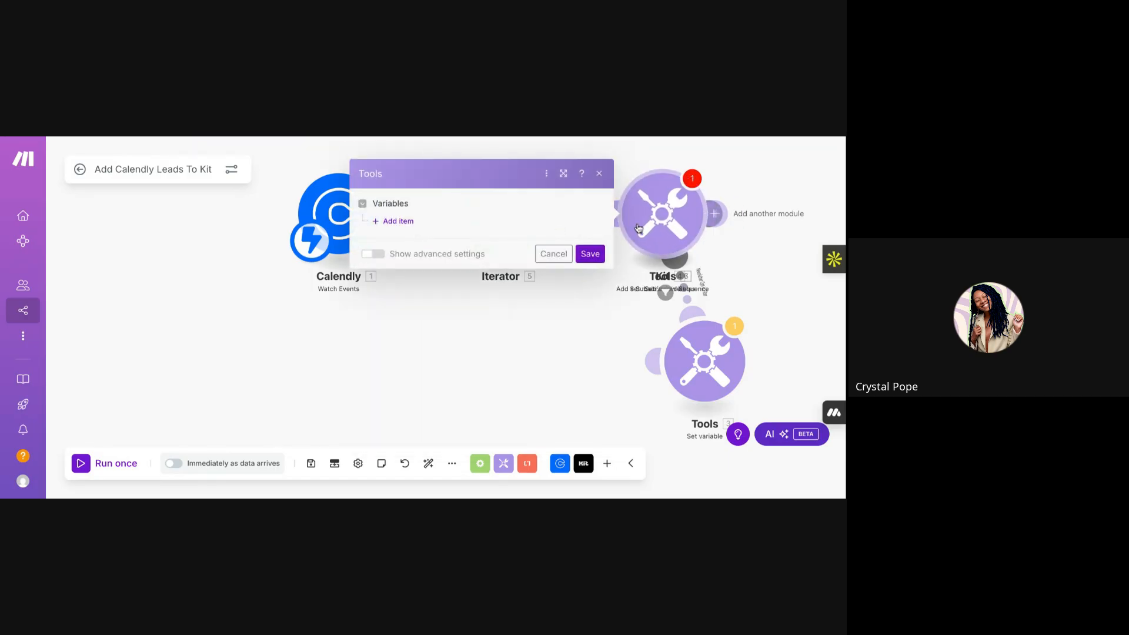
- Add a variable named 'newsletter' to Set multiple variables and save it
{"action": "left_click", "coordinate": [397, 226]}
{"action": "left_click", "coordinate": [444, 247]}
{"action": "type", "text": "ne"}
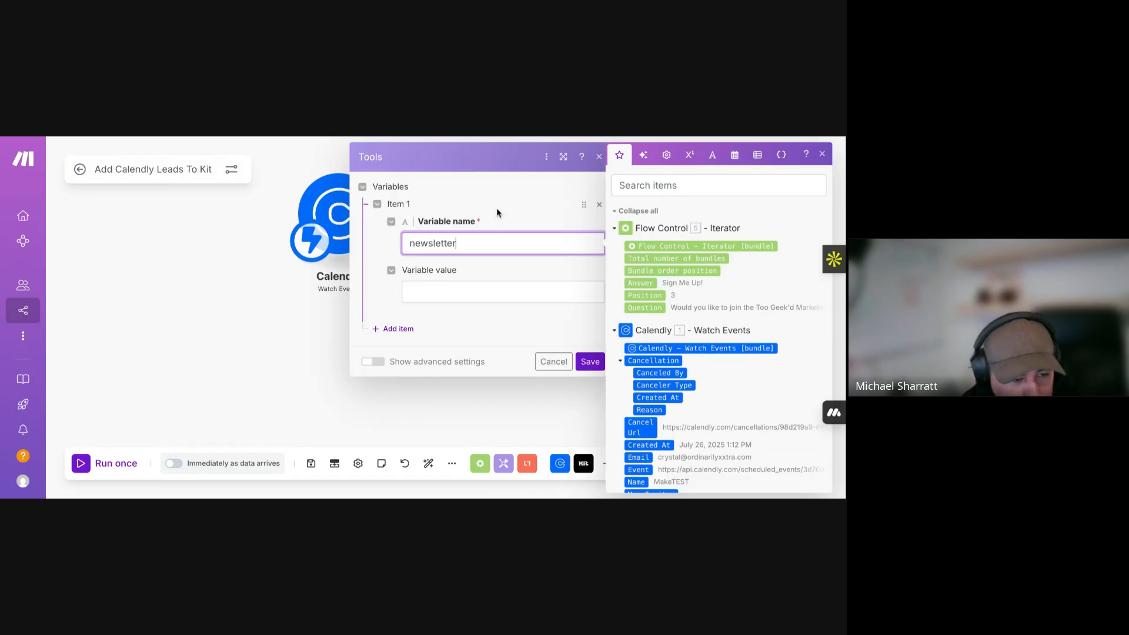
{"action": "type", "text": "wsletter"}
{"action": "left_click", "coordinate": [504, 193]}
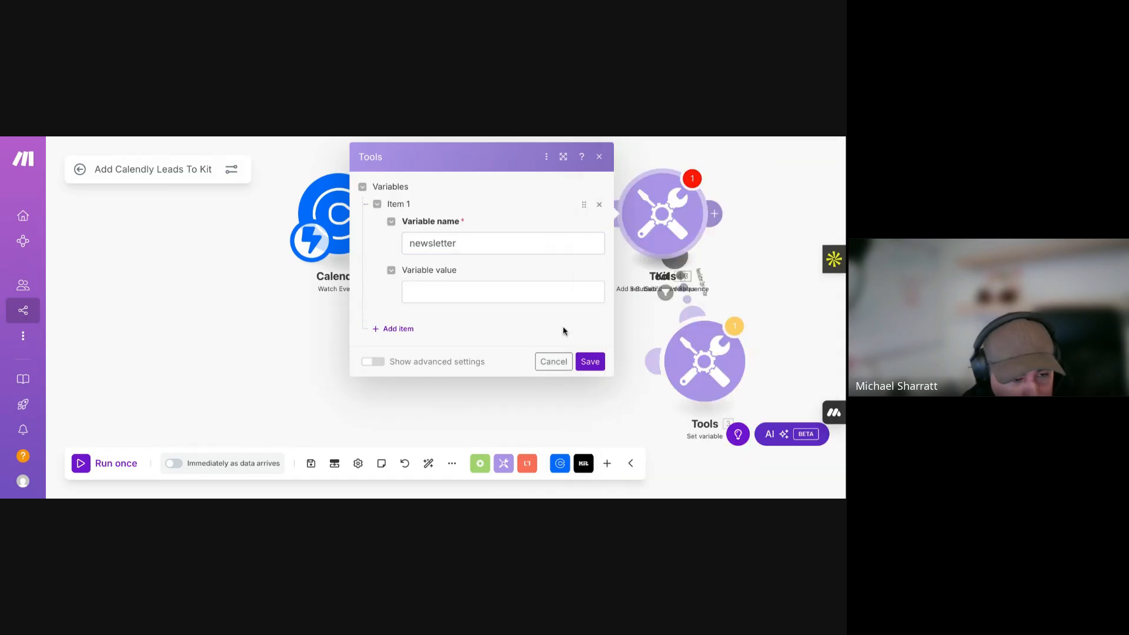
{"action": "left_click", "coordinate": [590, 362]}
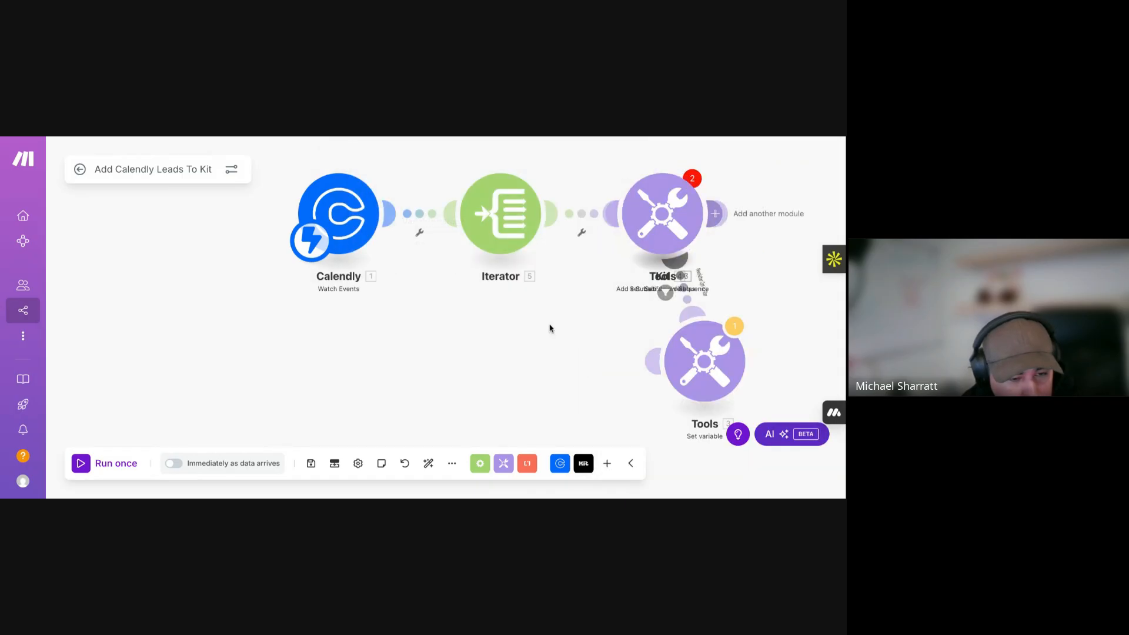
- Auto-align, then drag Kit, the spare Set variable and Set multiple variables into place
{"action": "left_click", "coordinate": [428, 464]}
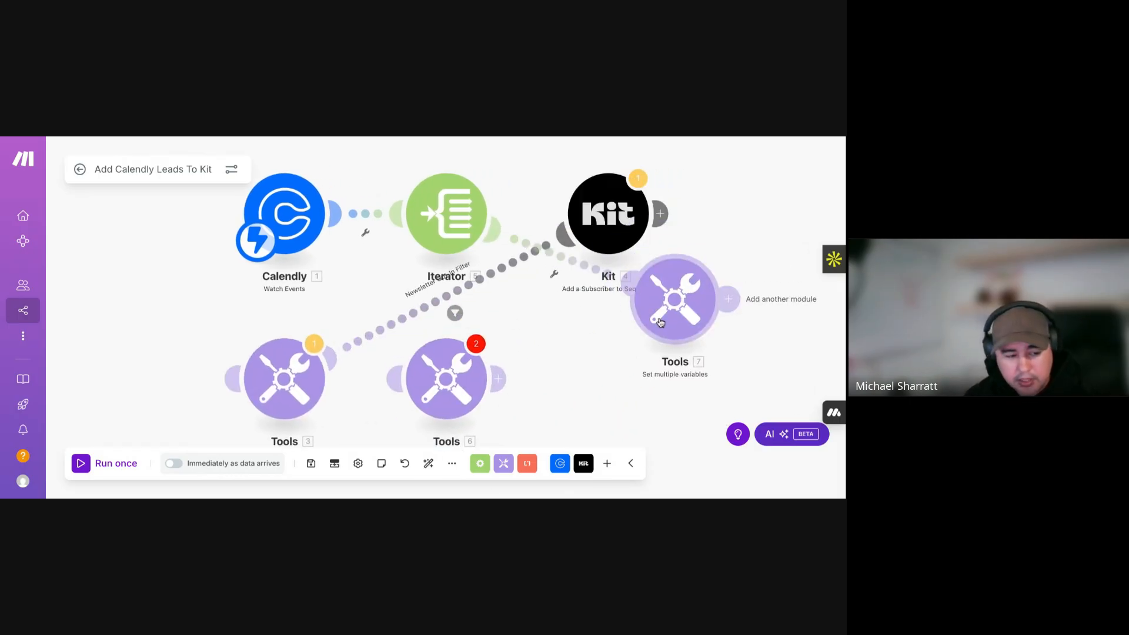
{"action": "left_click_drag", "start_coordinate": [681, 313], "coordinate": [712, 347]}
{"action": "left_click_drag", "start_coordinate": [456, 395], "coordinate": [689, 450]}
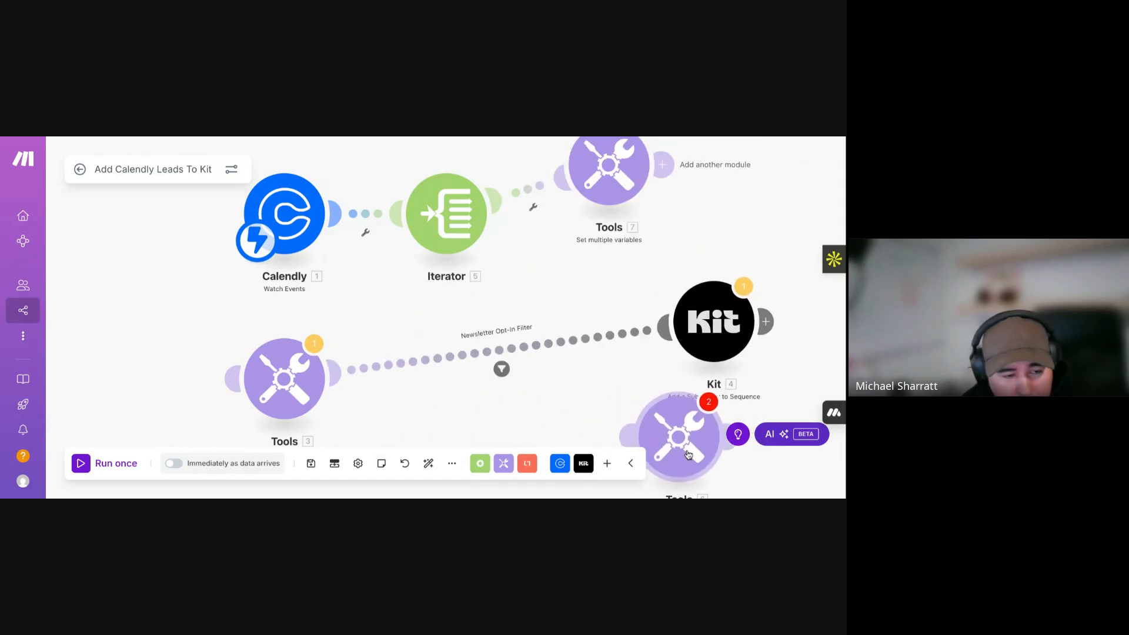
{"action": "scroll", "coordinate": [499, 292], "scroll_direction": "up", "scroll_amount": 1}
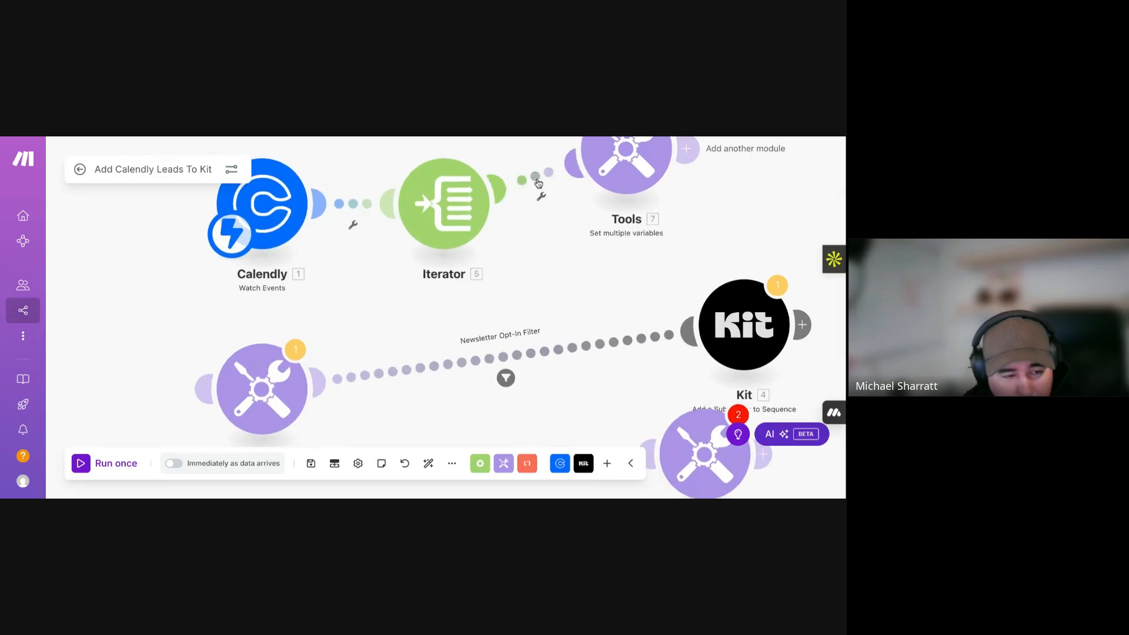
{"action": "left_click_drag", "start_coordinate": [570, 162], "coordinate": [569, 236]}
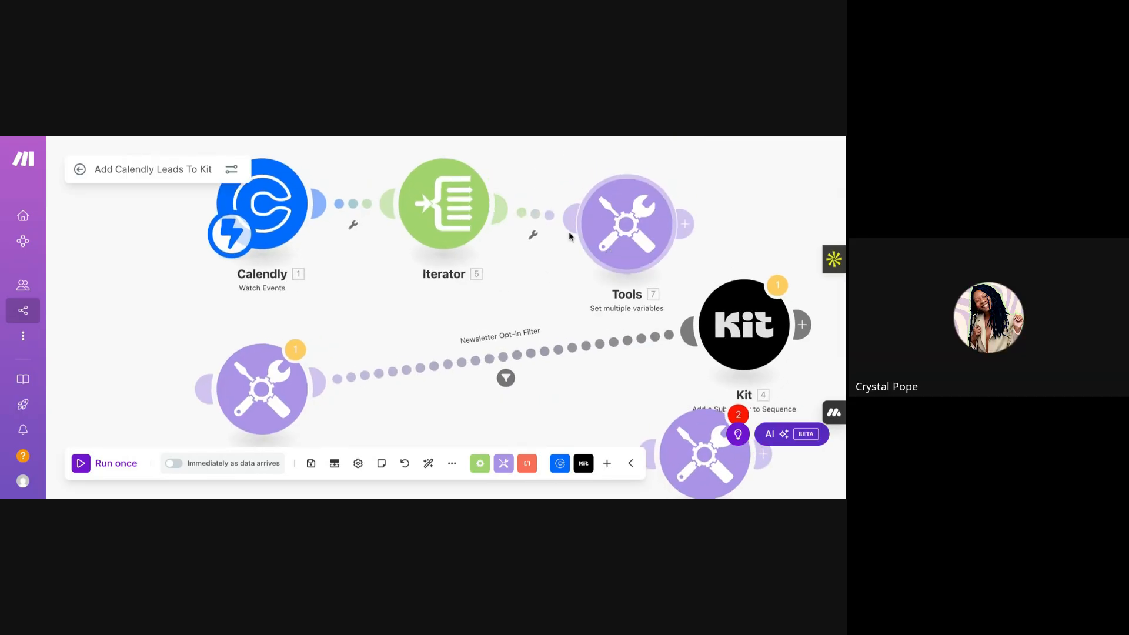
{"action": "left_click", "coordinate": [534, 215]}
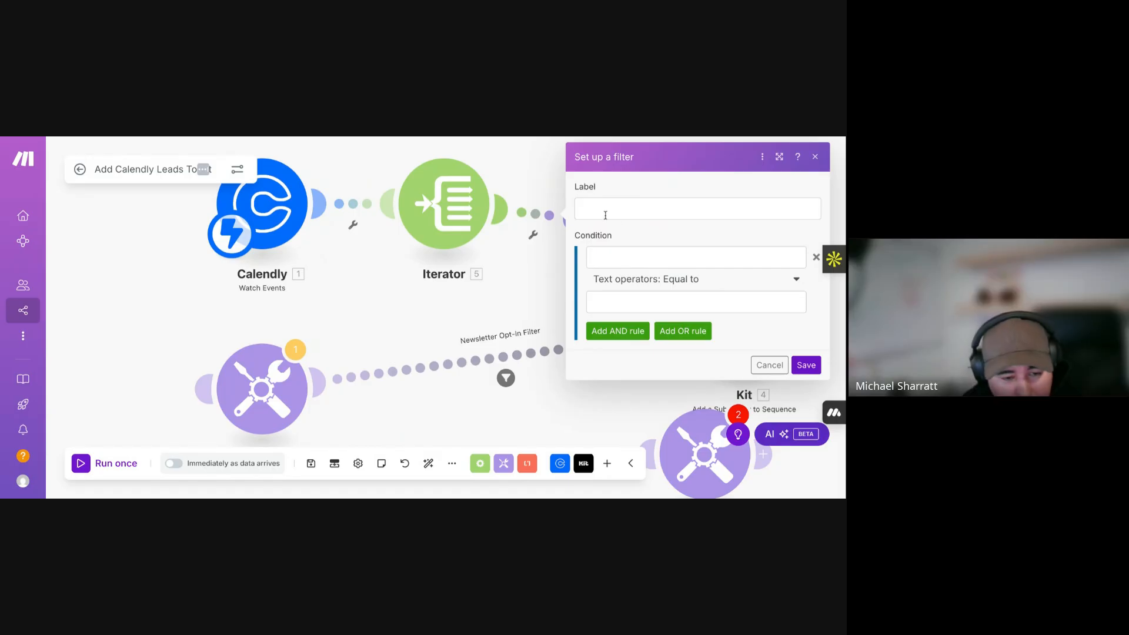
- Map the Iterator's Question item into the filter condition field, then close the filter
{"action": "left_click", "coordinate": [634, 259]}
{"action": "scroll", "coordinate": [487, 317], "scroll_direction": "down", "scroll_amount": 5}
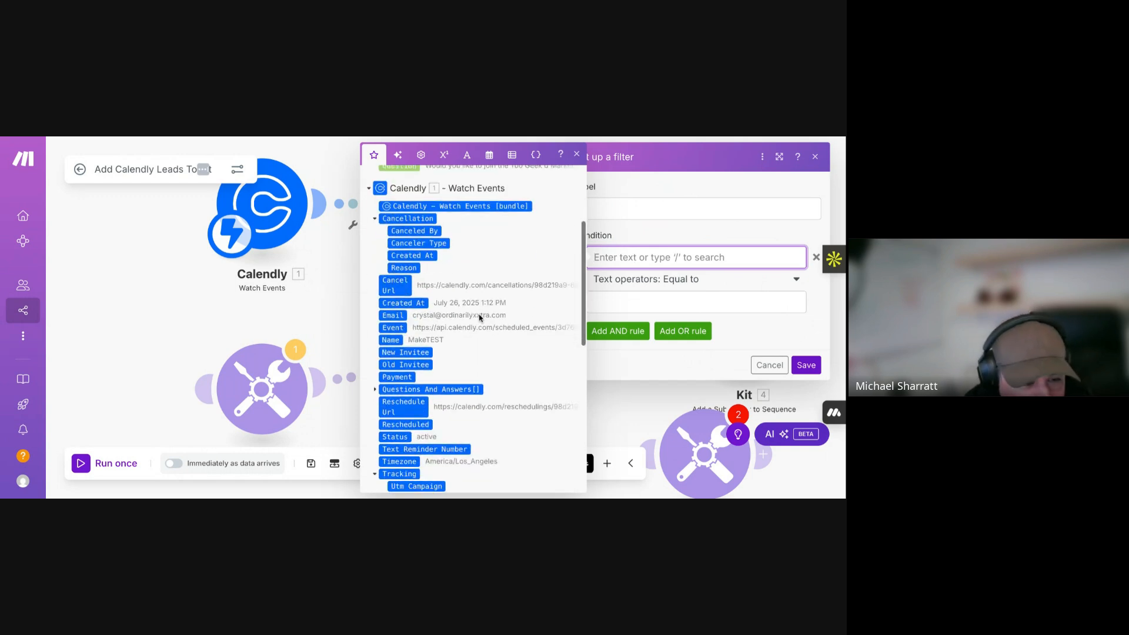
{"action": "left_click", "coordinate": [375, 300]}
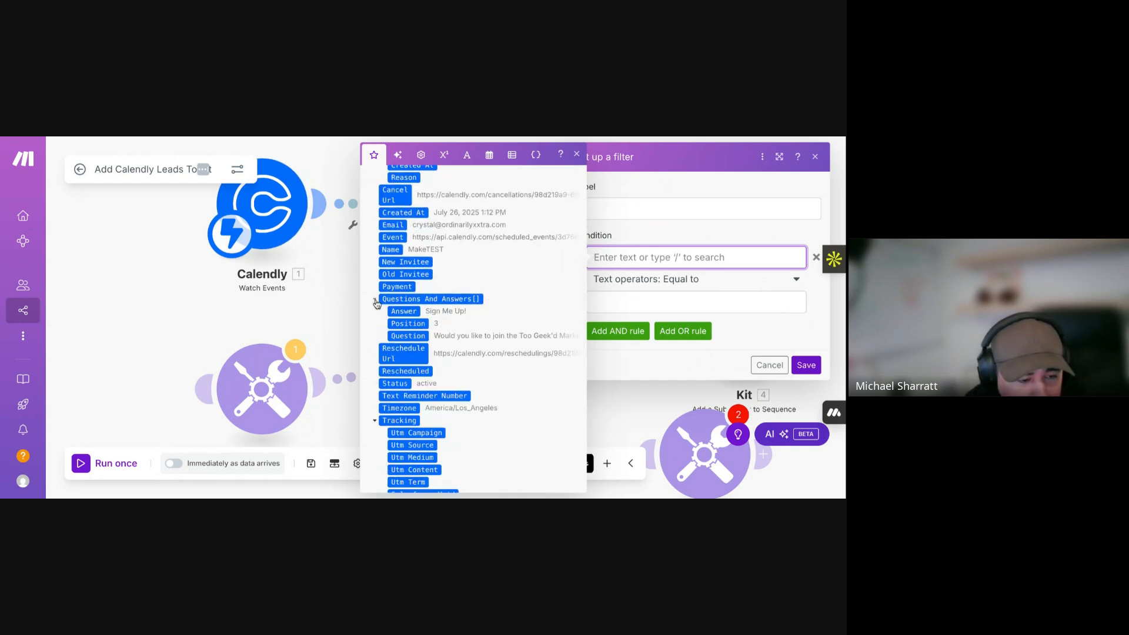
{"action": "scroll", "coordinate": [406, 323], "scroll_direction": "up", "scroll_amount": 3}
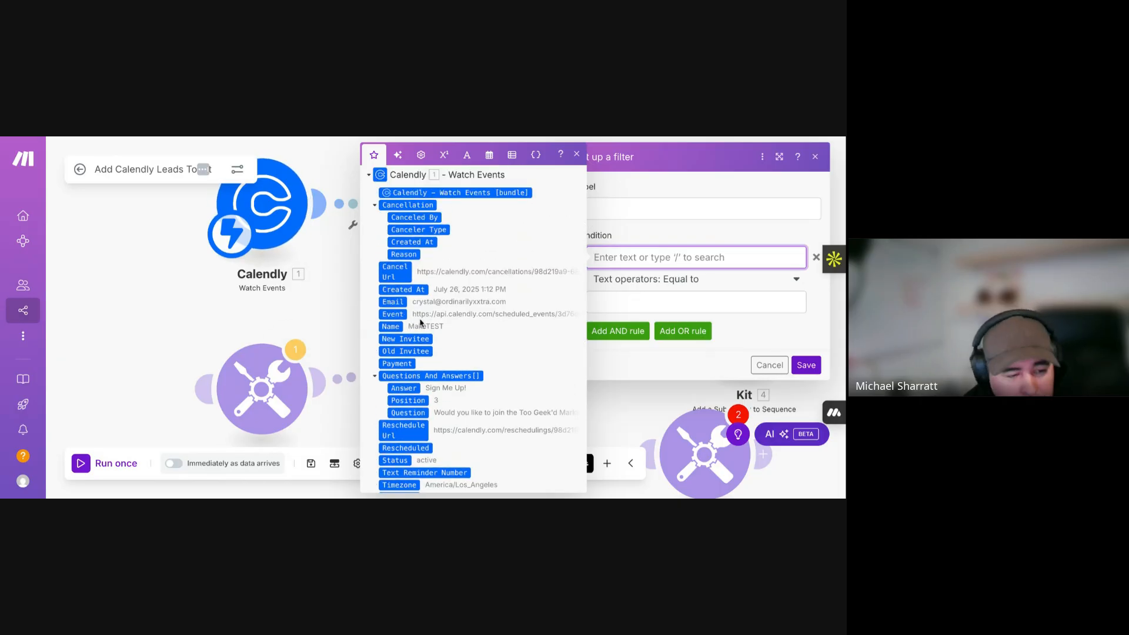
{"action": "scroll", "coordinate": [421, 323], "scroll_direction": "up", "scroll_amount": 1}
{"action": "scroll", "coordinate": [421, 323], "scroll_direction": "up", "scroll_amount": 2}
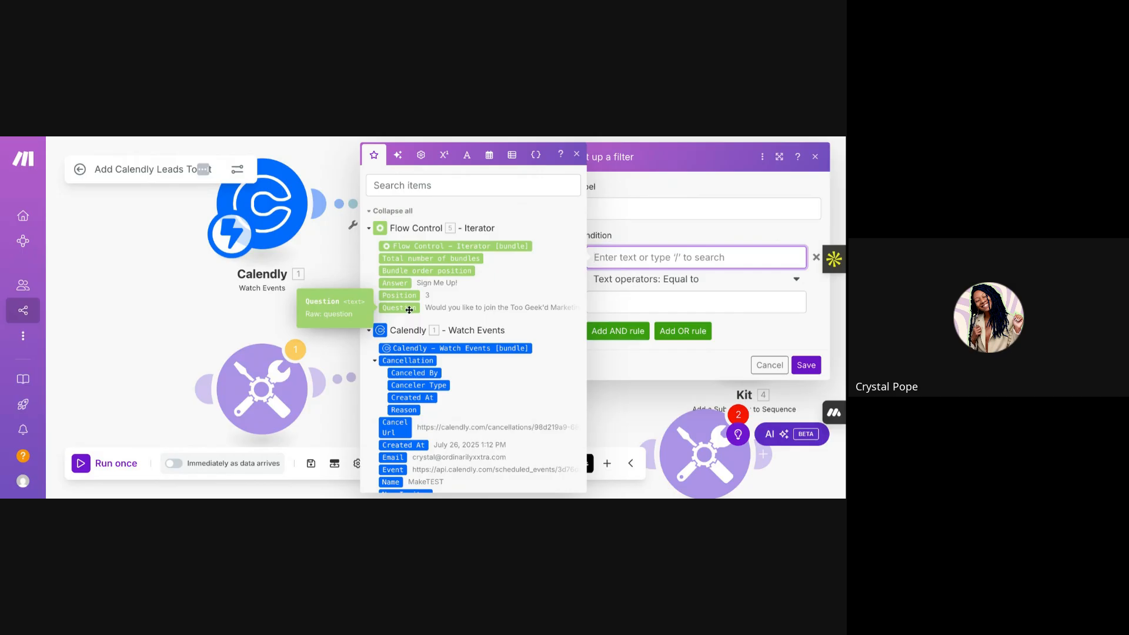
{"action": "left_click", "coordinate": [370, 228]}
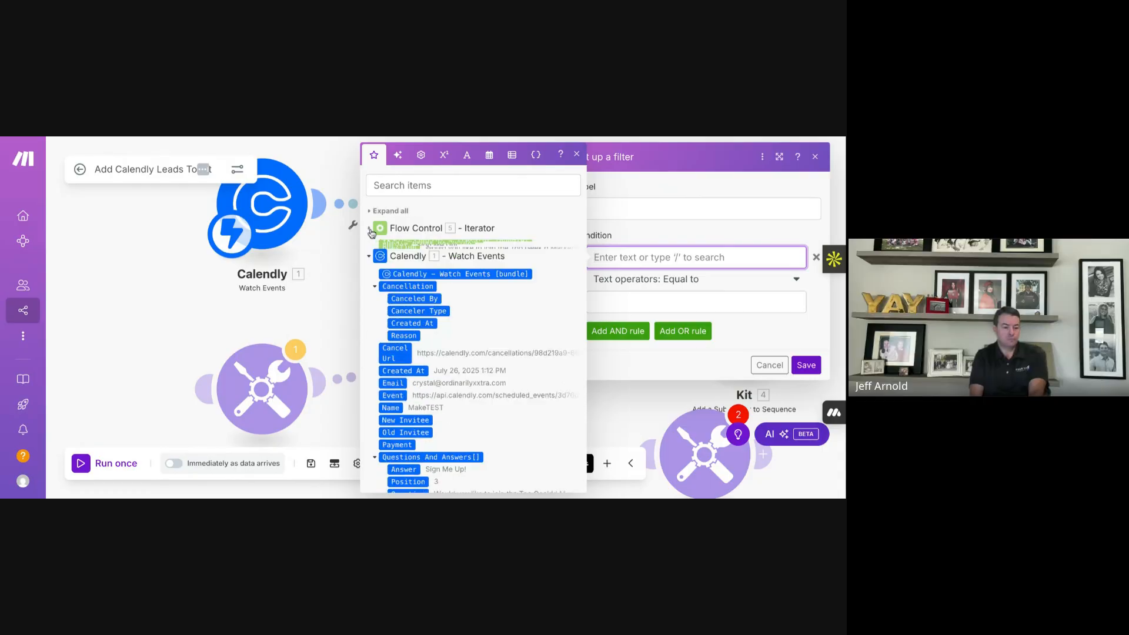
{"action": "left_click", "coordinate": [369, 229]}
{"action": "left_click_drag", "start_coordinate": [414, 307], "coordinate": [633, 257]}
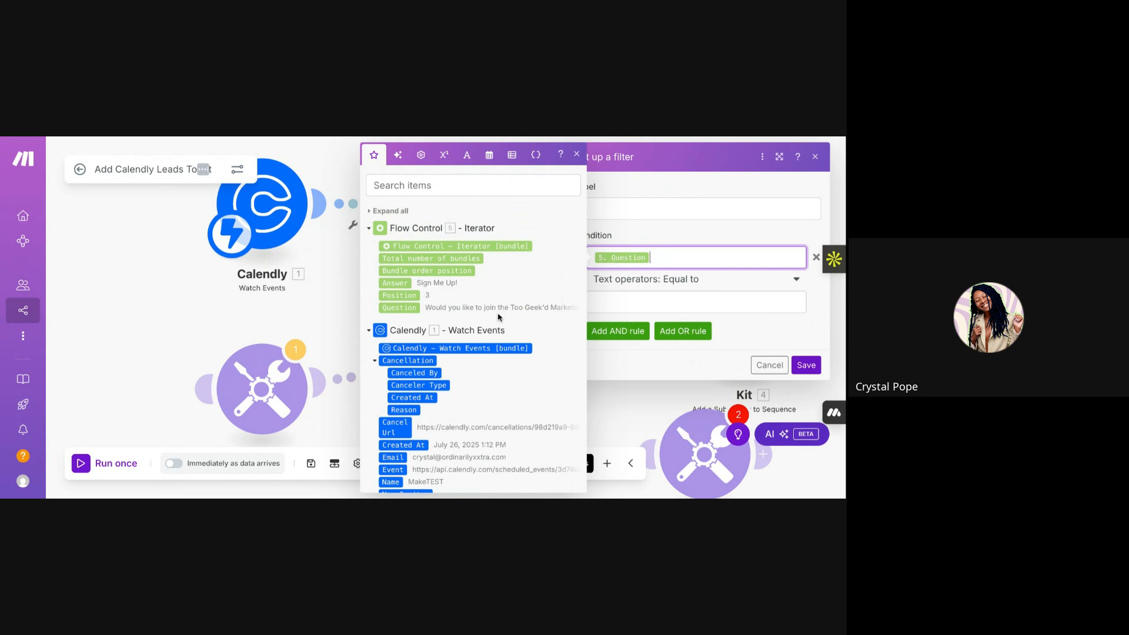
{"action": "left_click", "coordinate": [653, 231]}
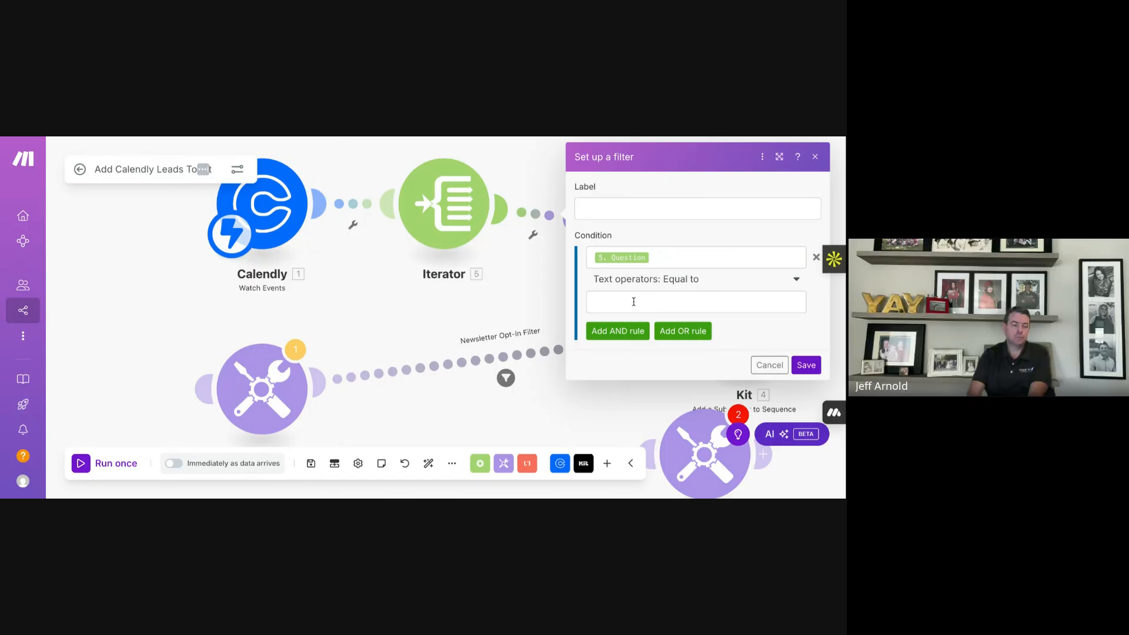
{"action": "left_click", "coordinate": [524, 290]}
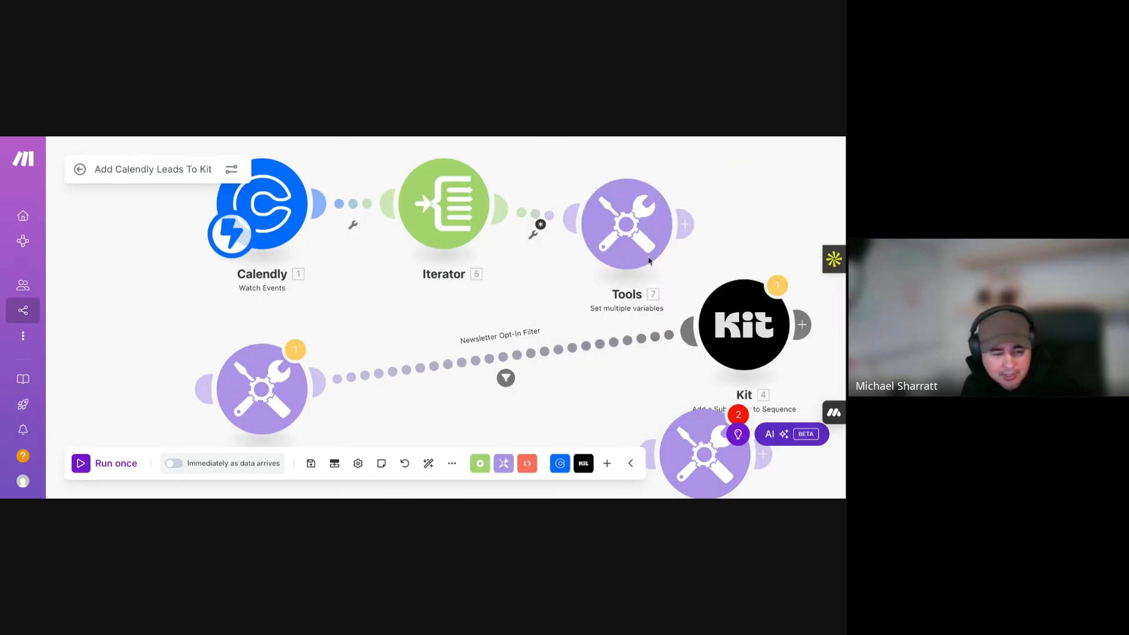
- Dismiss the unconnected-Tools error, move Kit up and the Set variable tool beside Tools 7
{"action": "left_click", "coordinate": [706, 464]}
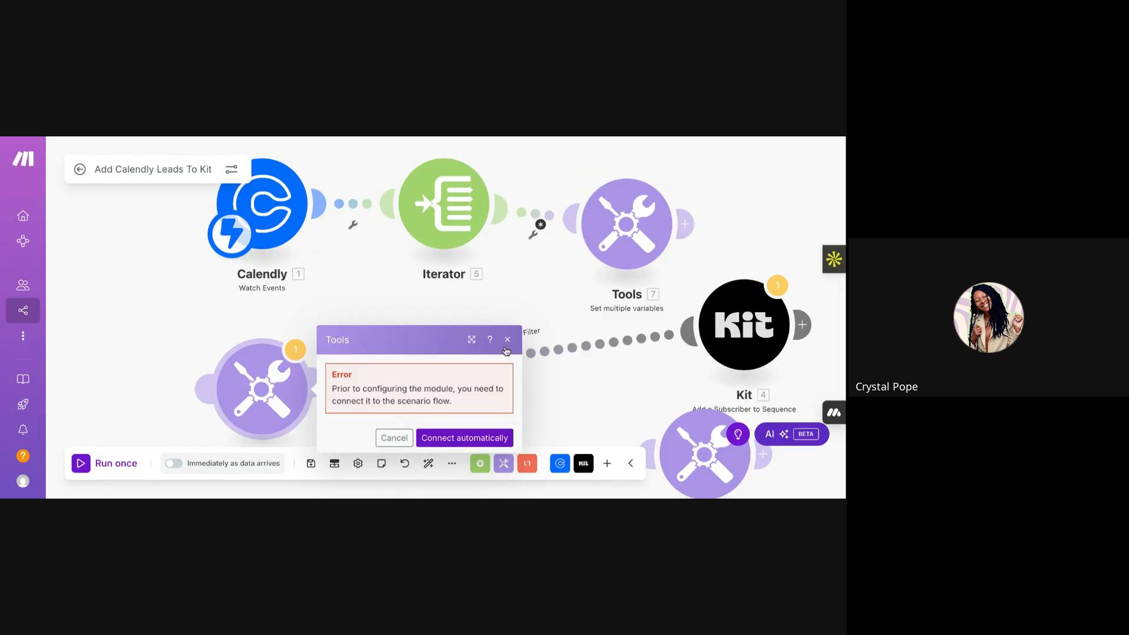
{"action": "left_click", "coordinate": [508, 308]}
{"action": "left_click_drag", "start_coordinate": [736, 336], "coordinate": [728, 285]}
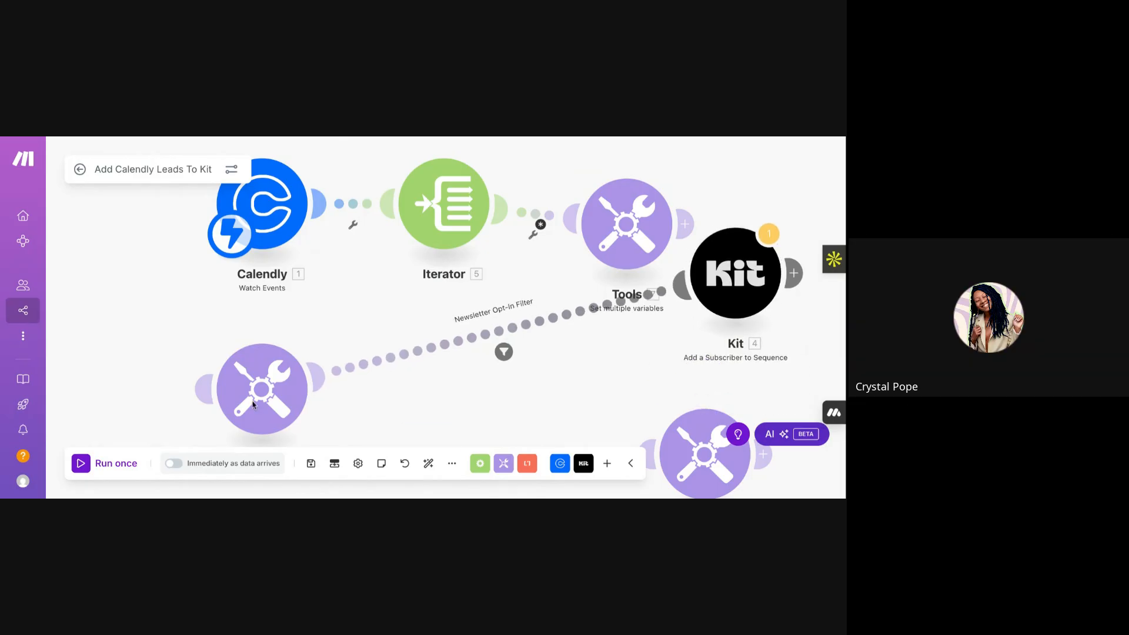
{"action": "left_click_drag", "start_coordinate": [274, 372], "coordinate": [503, 342]}
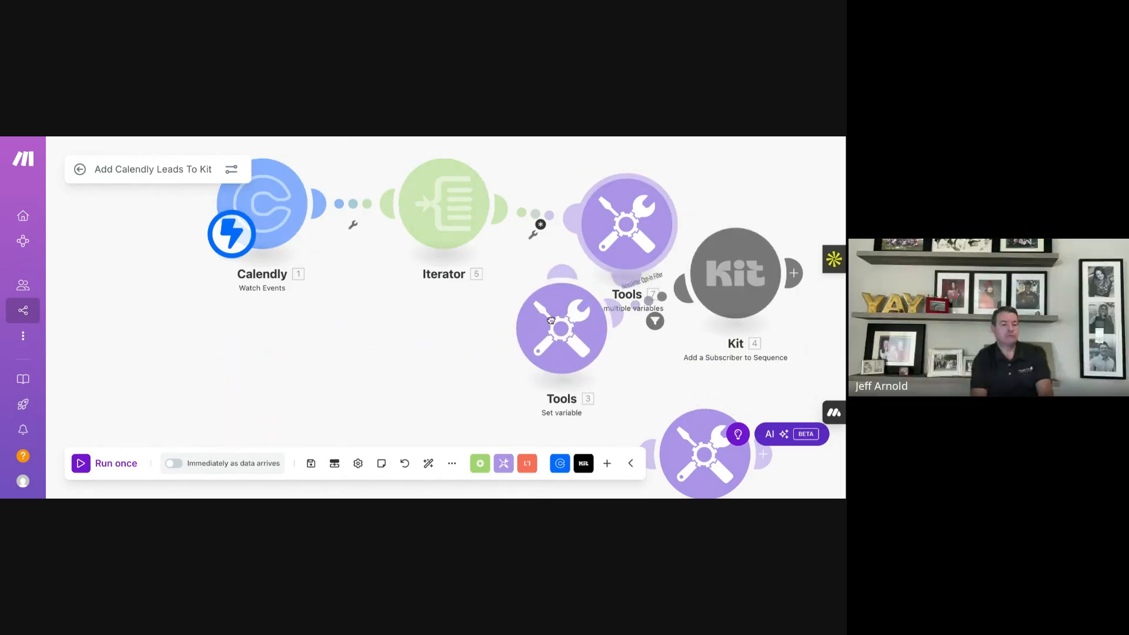
- Copy the newsletter question text from Set variable and focus the newsletter variable's value field
{"action": "left_click", "coordinate": [556, 332]}
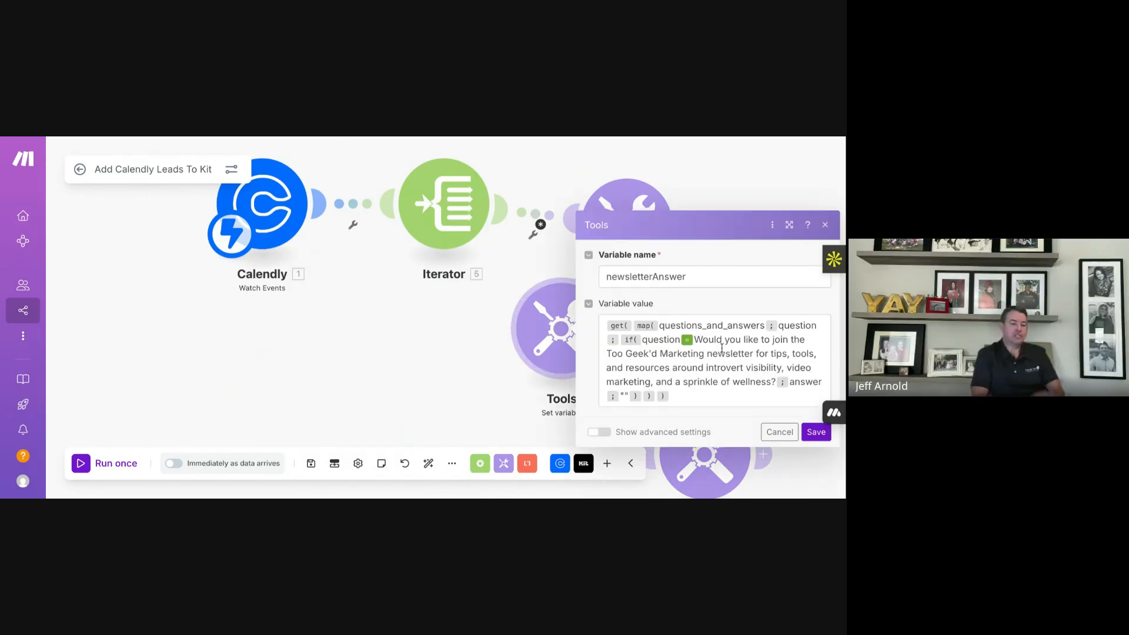
{"action": "left_click_drag", "start_coordinate": [697, 341], "coordinate": [772, 383]}
{"action": "key", "text": "ctrl+c"}
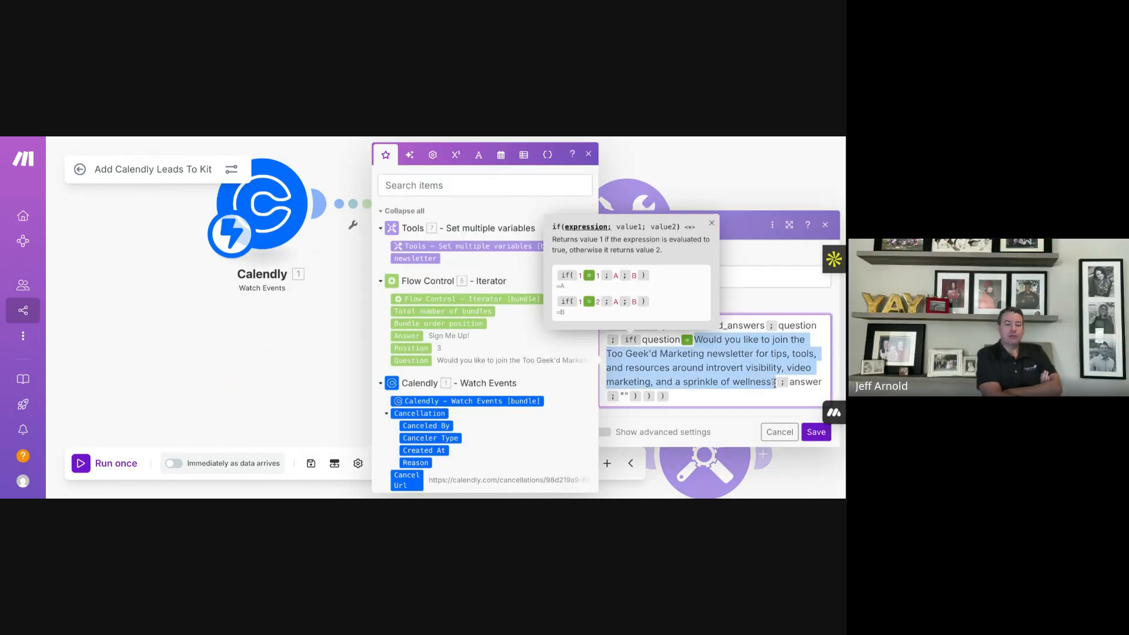
{"action": "left_click", "coordinate": [764, 182]}
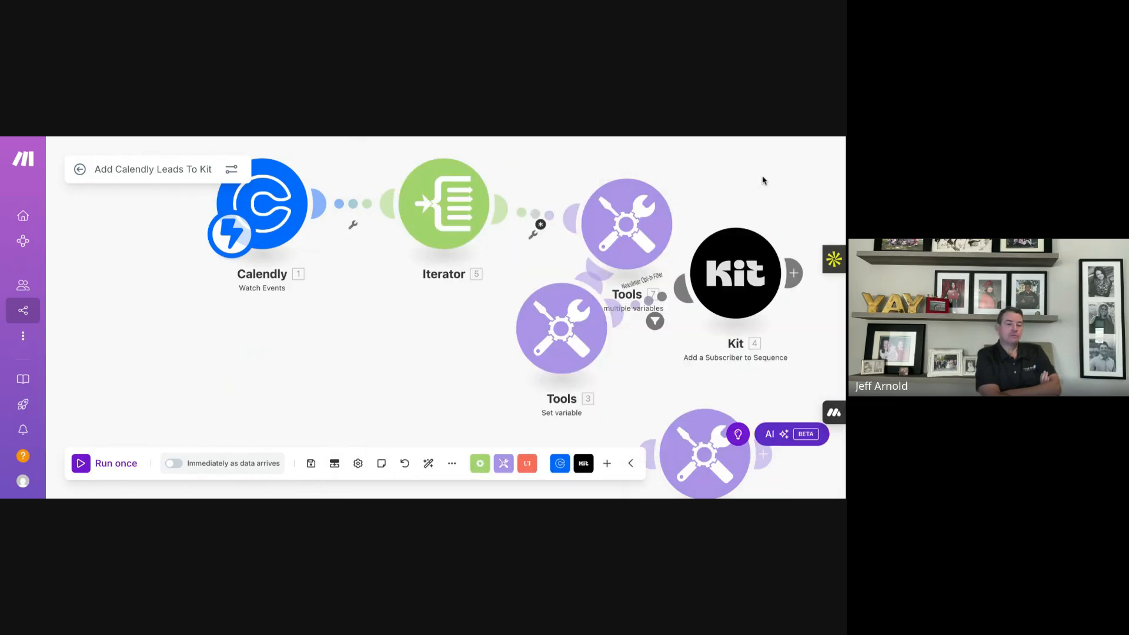
{"action": "left_click", "coordinate": [626, 219]}
{"action": "left_click", "coordinate": [408, 289]}
- Paste the newsletter question as the value, review it, then cancel without saving
{"action": "key", "text": "ctrl+v"}
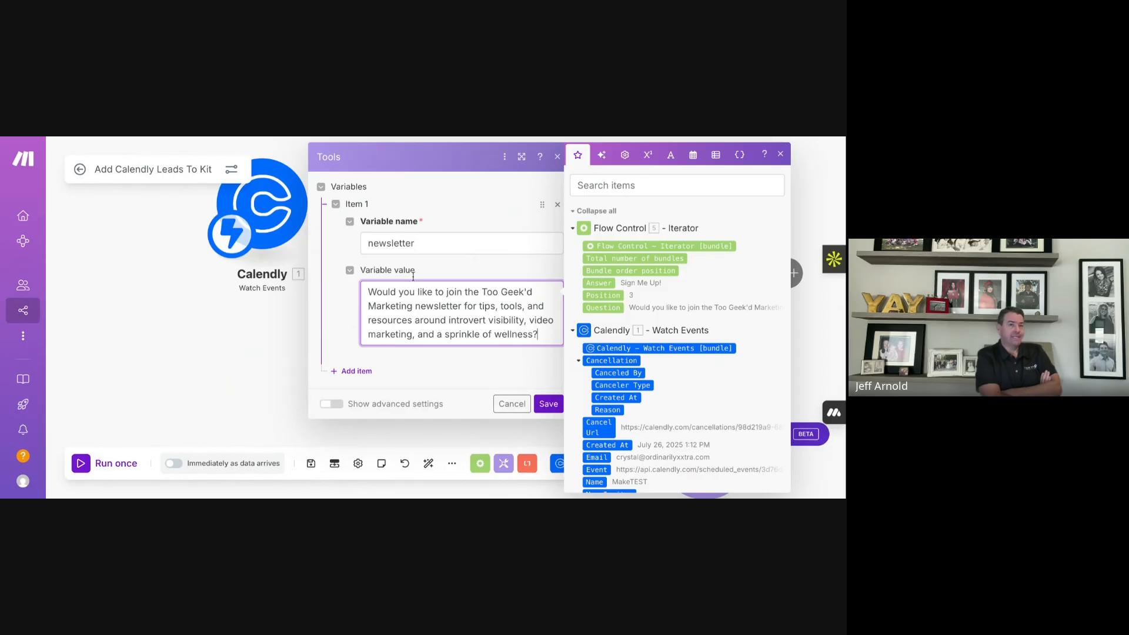
{"action": "left_click", "coordinate": [481, 268]}
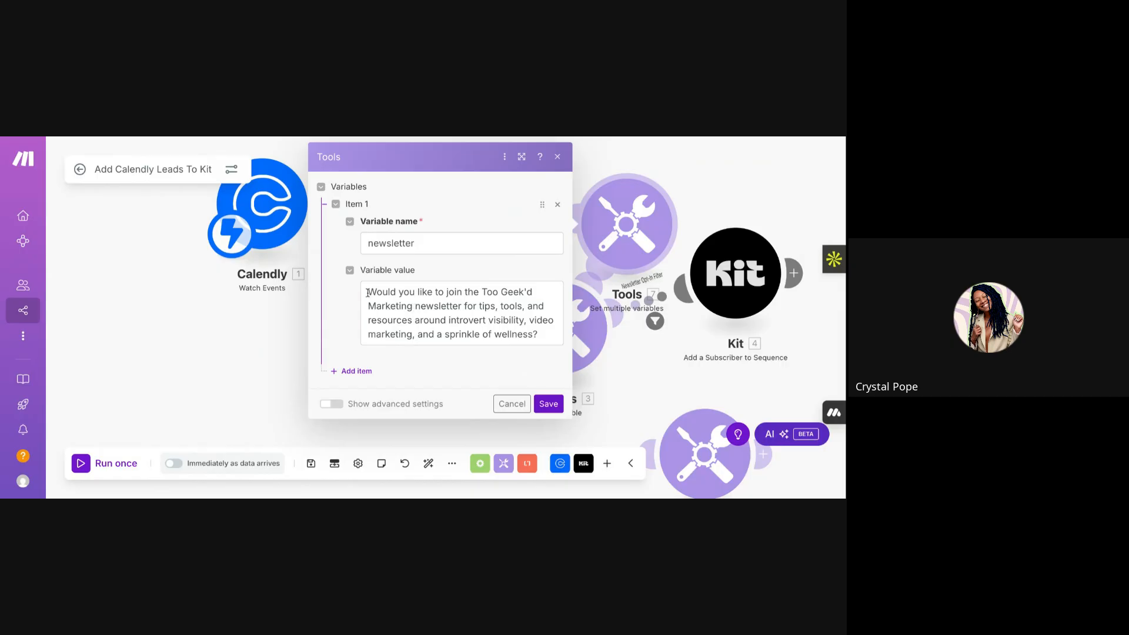
{"action": "left_click_drag", "start_coordinate": [367, 293], "coordinate": [458, 308]}
{"action": "left_click", "coordinate": [414, 306]}
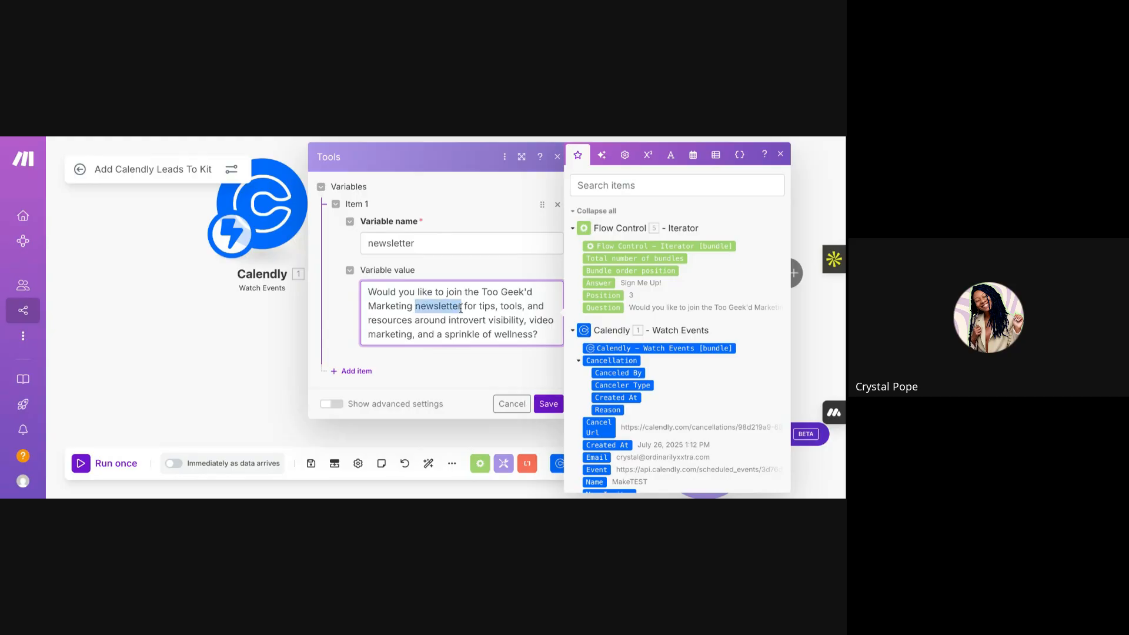
{"action": "left_click", "coordinate": [449, 307]}
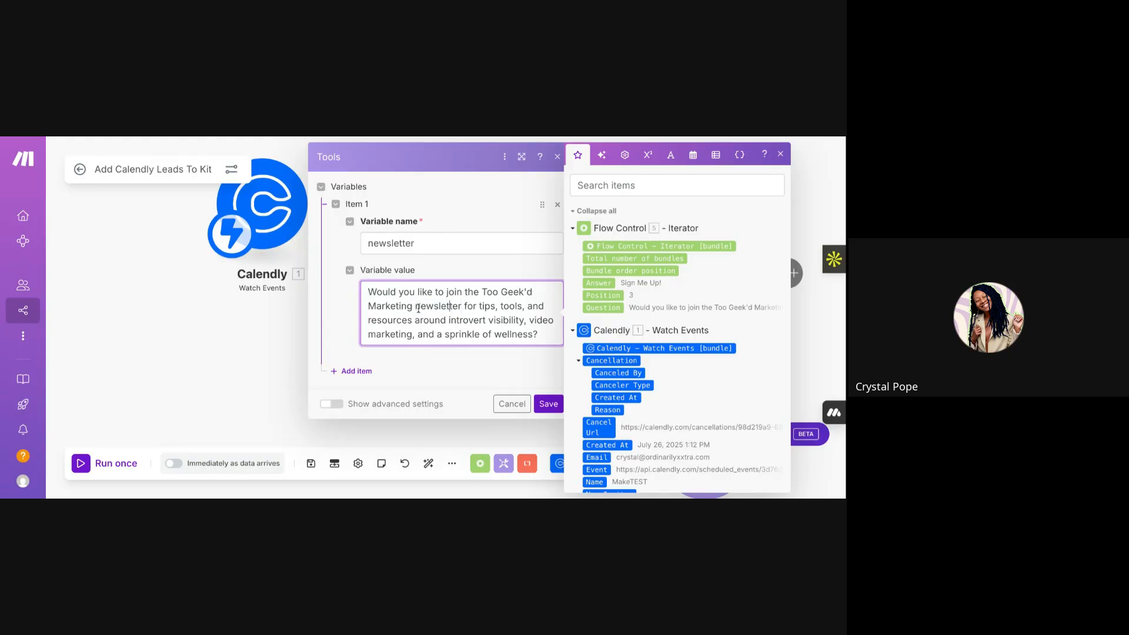
{"action": "left_click_drag", "start_coordinate": [419, 307], "coordinate": [463, 307]}
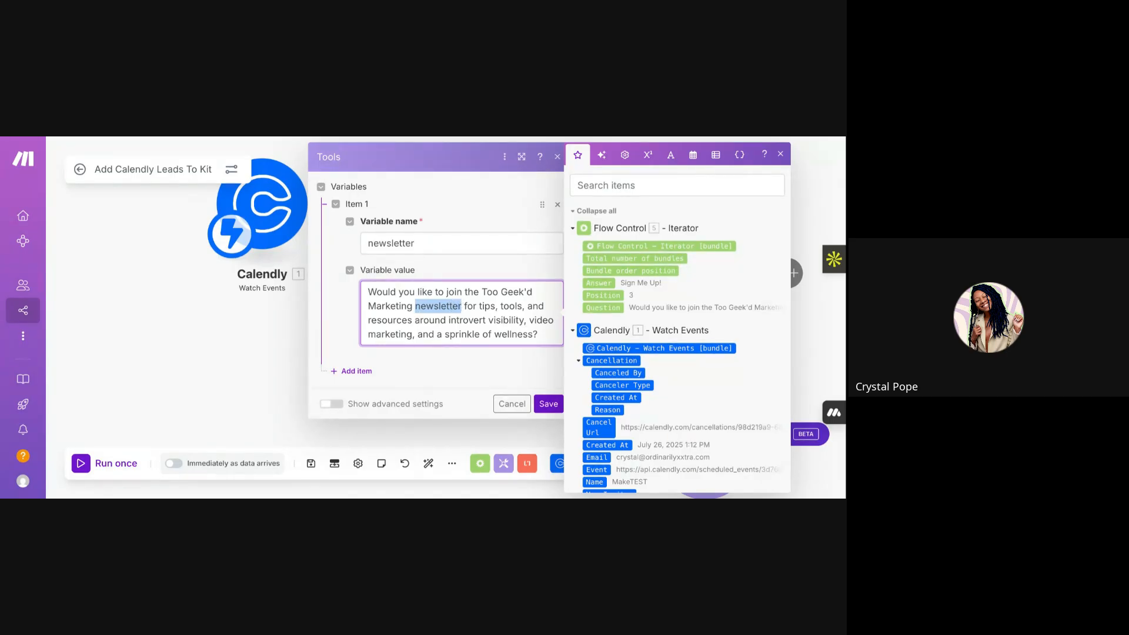
{"action": "left_click", "coordinate": [414, 320]}
{"action": "left_click", "coordinate": [397, 350]}
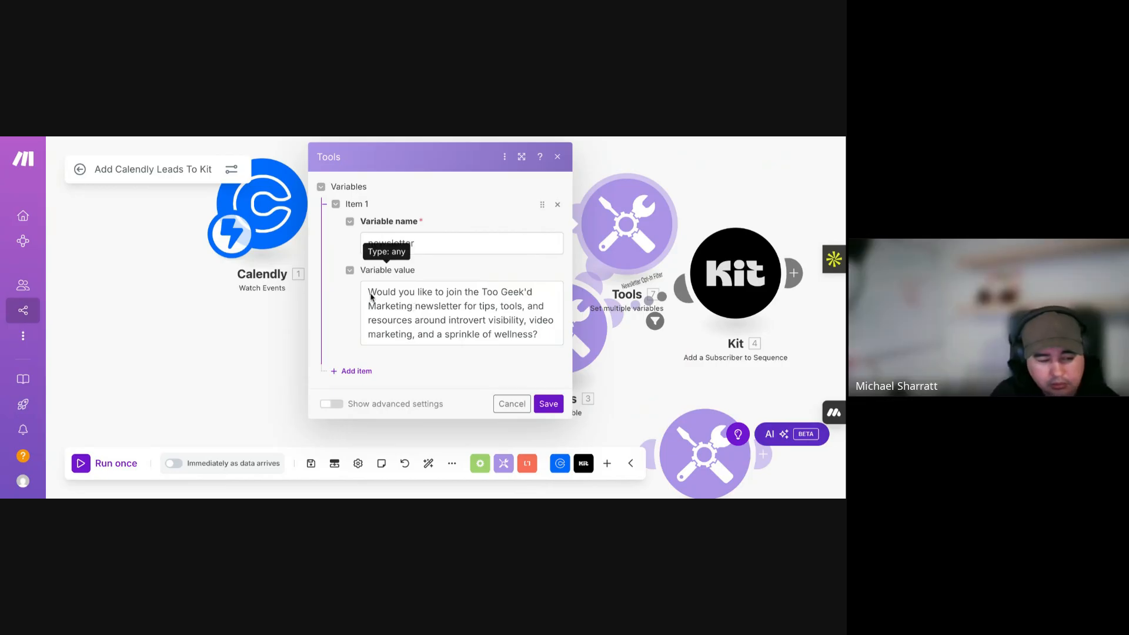
{"action": "left_click", "coordinate": [512, 405]}
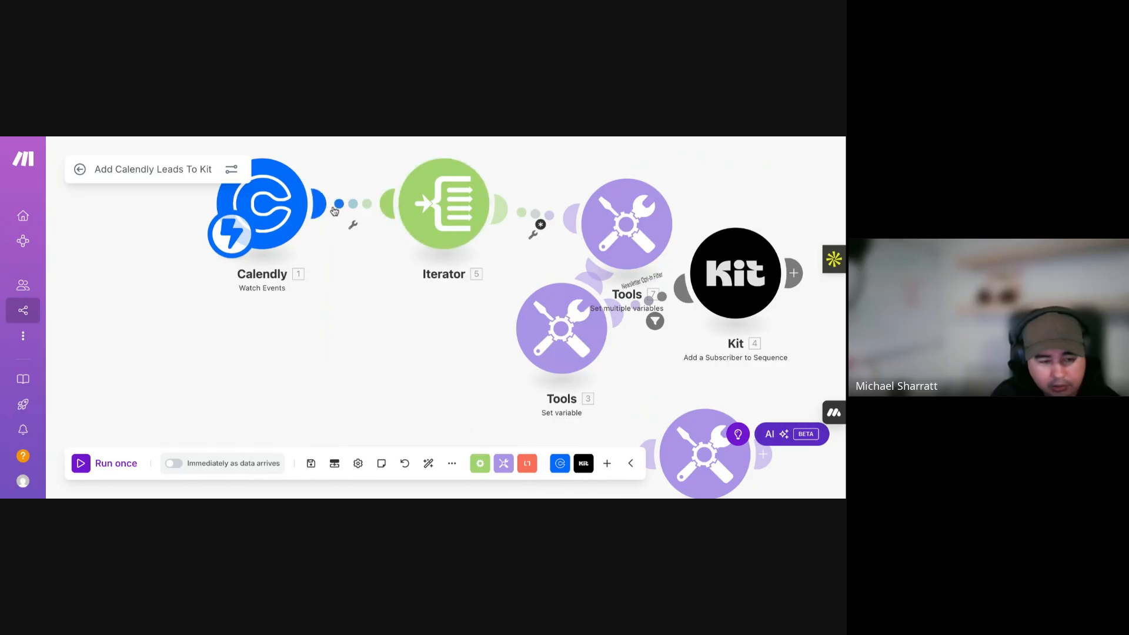
{"action": "left_click", "coordinate": [357, 207]}
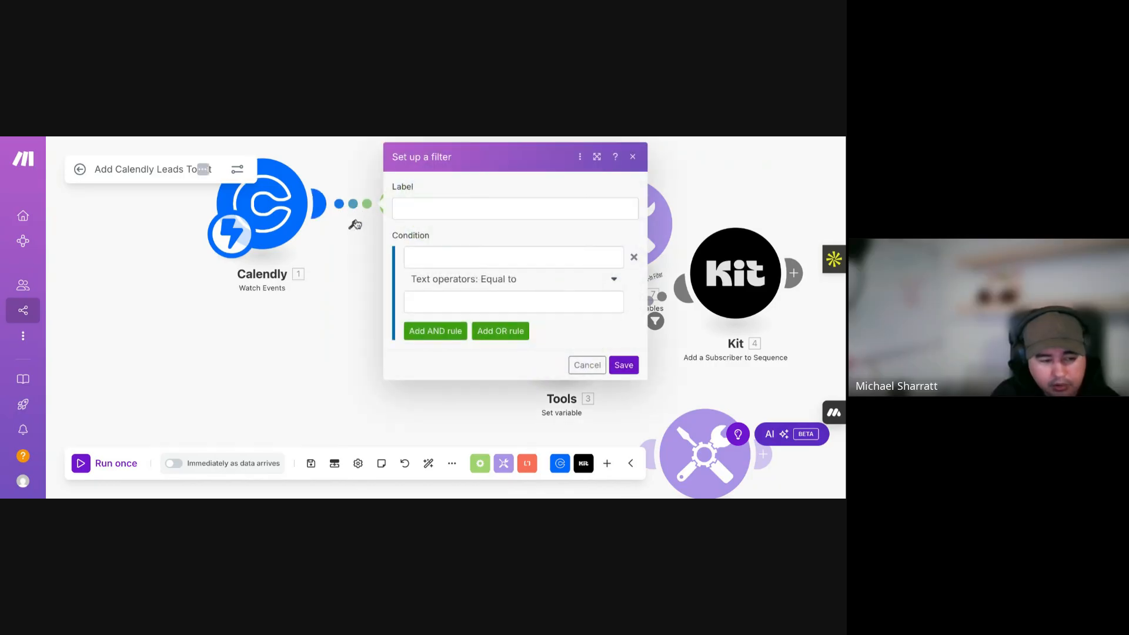
- Set the Iterator–Tools filter to Question contains (case insensitive) 'newsletter' and save
{"action": "left_click", "coordinate": [351, 265]}
{"action": "left_click", "coordinate": [535, 216]}
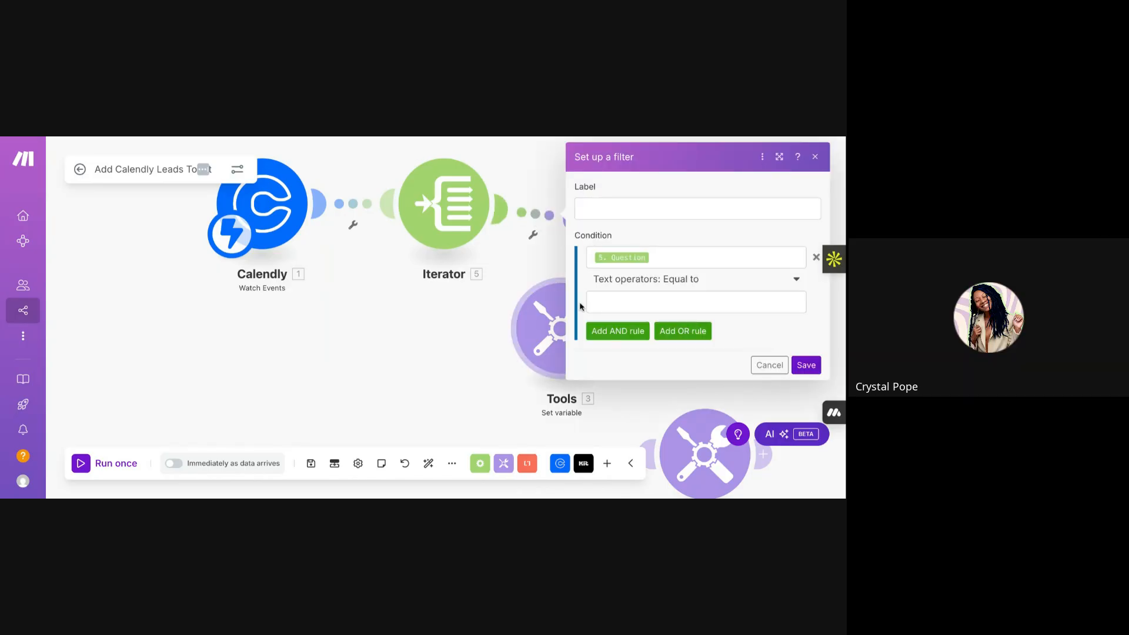
{"action": "left_click", "coordinate": [617, 303]}
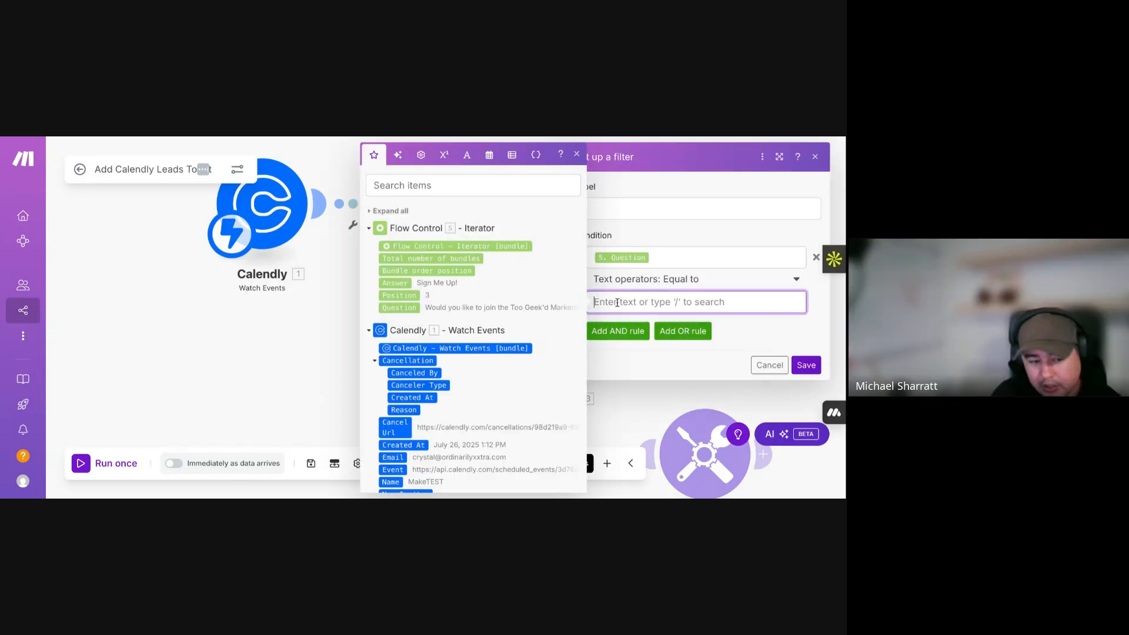
{"action": "type", "text": "ne"}
{"action": "key", "text": "BackSpace"}
{"action": "key", "text": "BackSpace"}
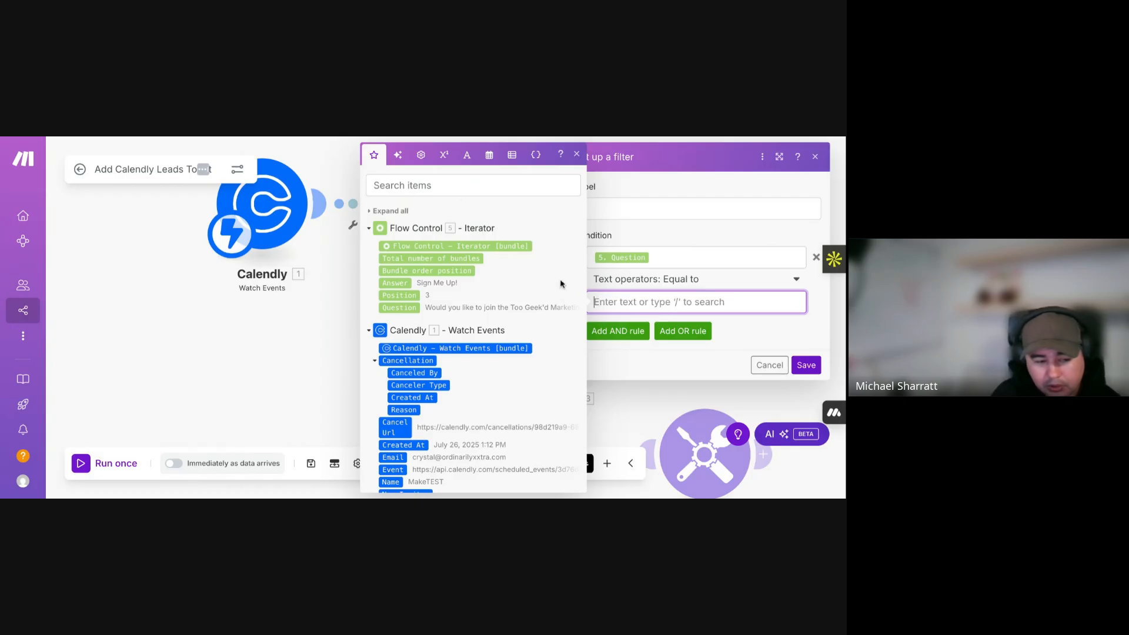
{"action": "left_click", "coordinate": [708, 281]}
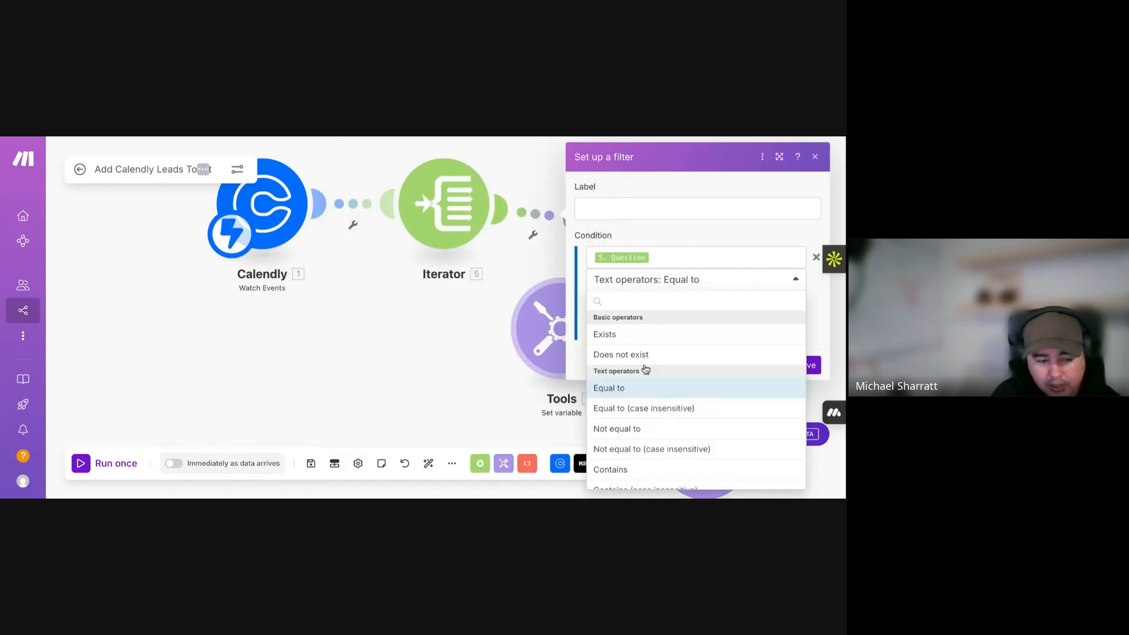
{"action": "scroll", "coordinate": [717, 372], "scroll_direction": "down", "scroll_amount": 1}
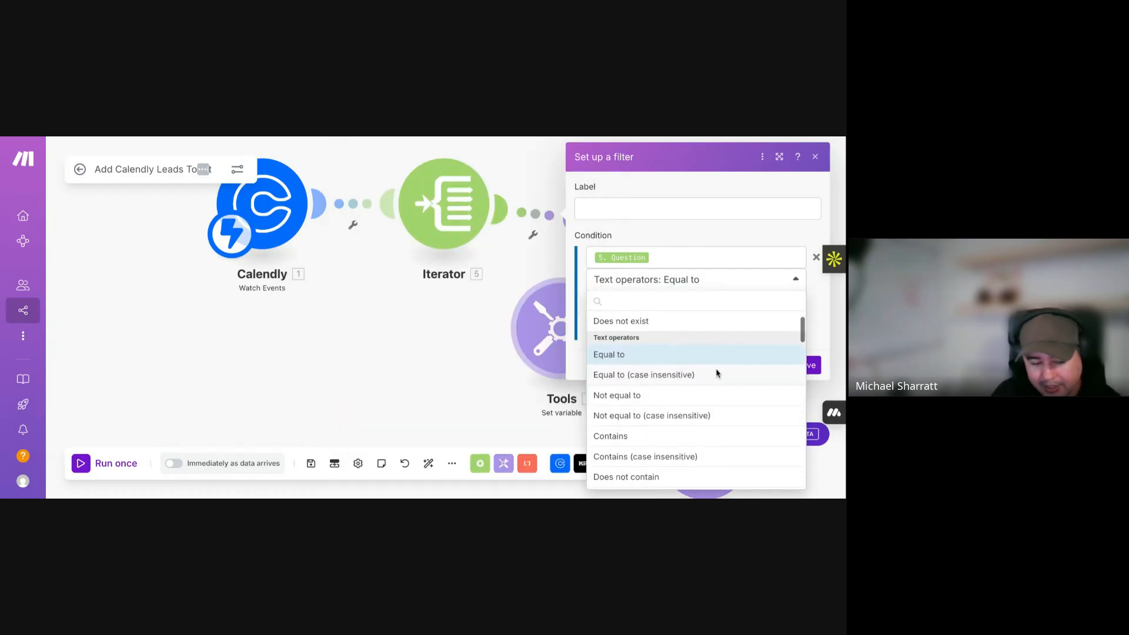
{"action": "scroll", "coordinate": [708, 412], "scroll_direction": "down", "scroll_amount": 1}
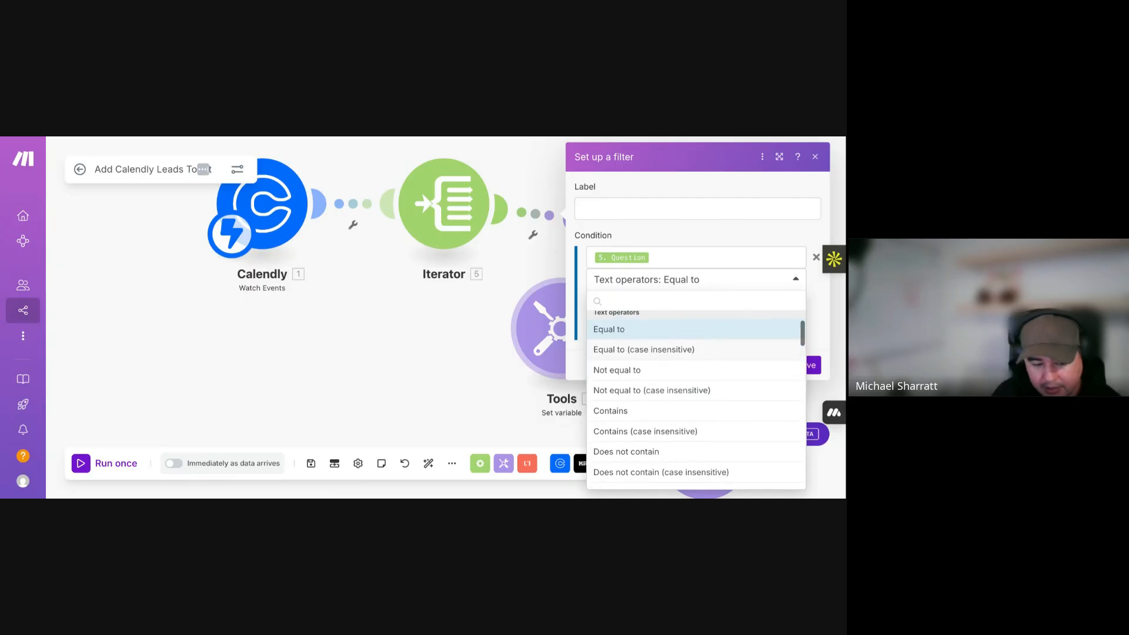
{"action": "left_click", "coordinate": [708, 425]}
{"action": "left_click", "coordinate": [635, 303]}
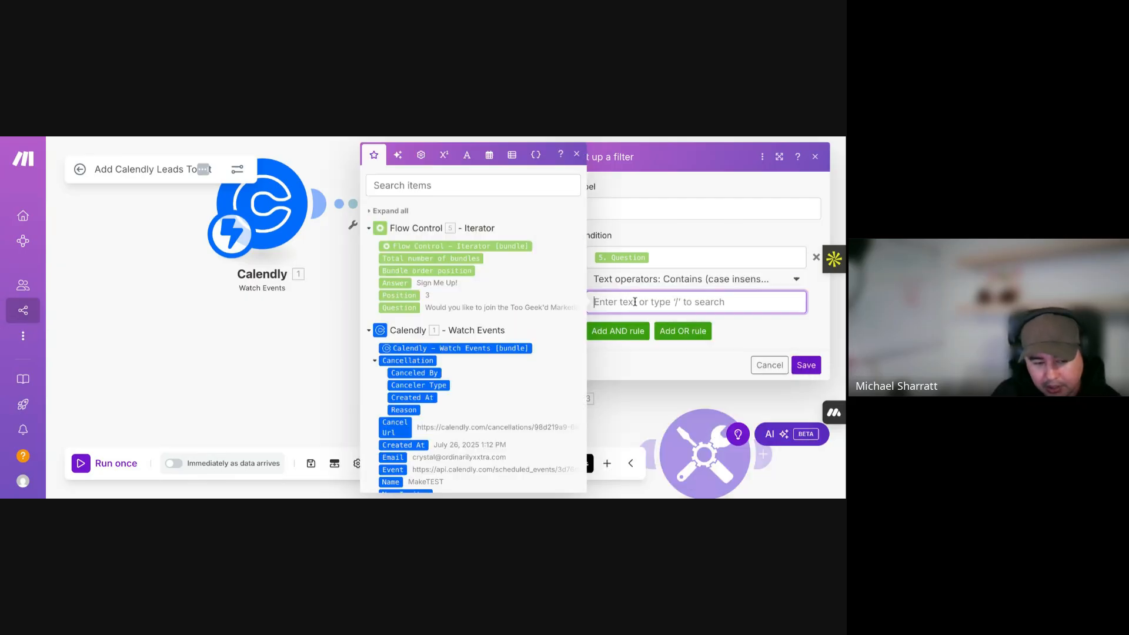
{"action": "type", "text": "newsletter"}
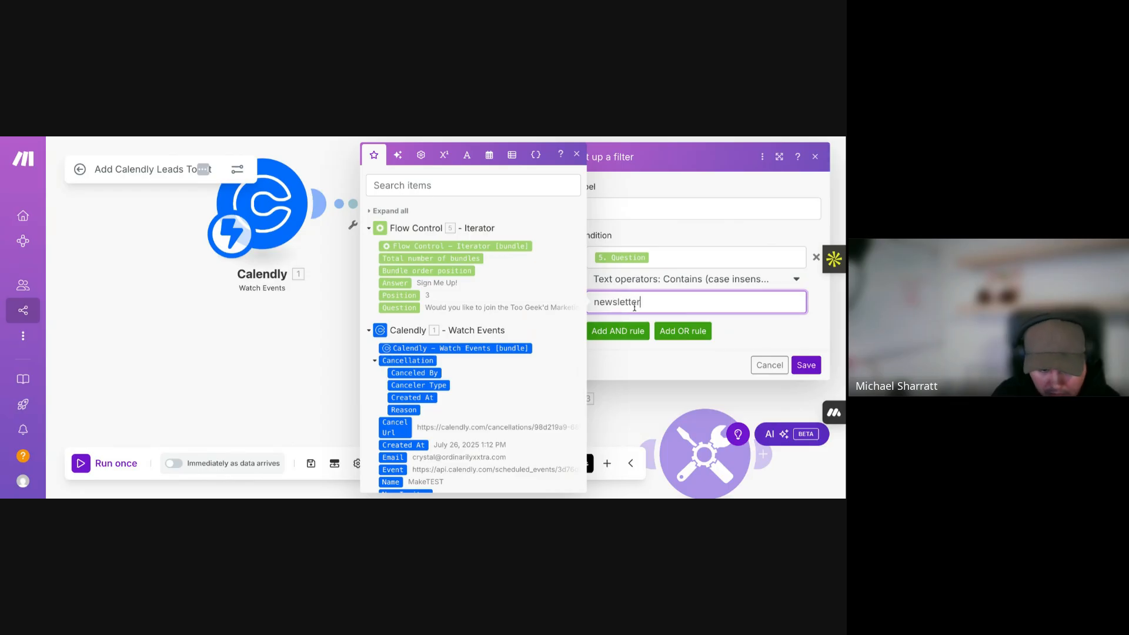
{"action": "left_click", "coordinate": [816, 371]}
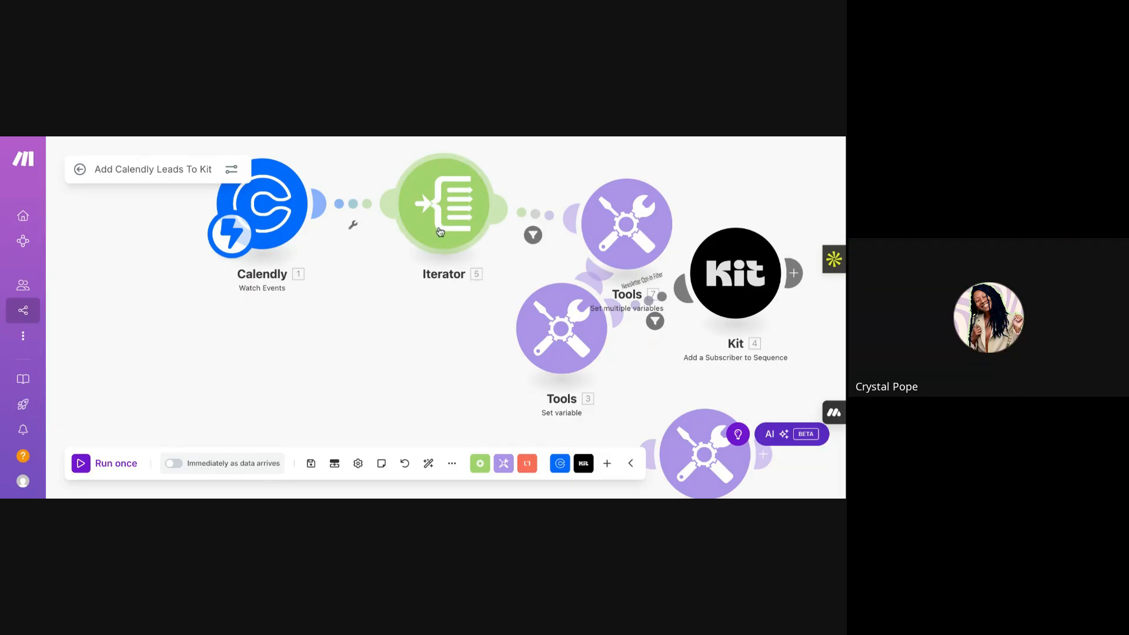
- Nudge Set multiple variables up and move the Set variable step down and aside
{"action": "left_click_drag", "start_coordinate": [615, 237], "coordinate": [610, 216]}
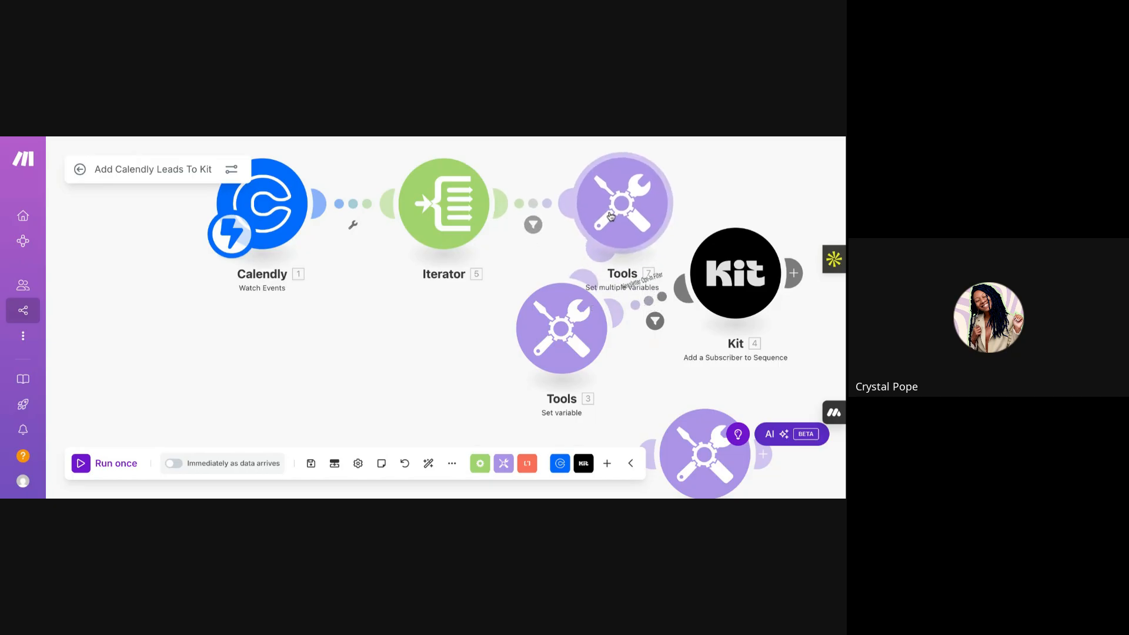
{"action": "right_click", "coordinate": [560, 323]}
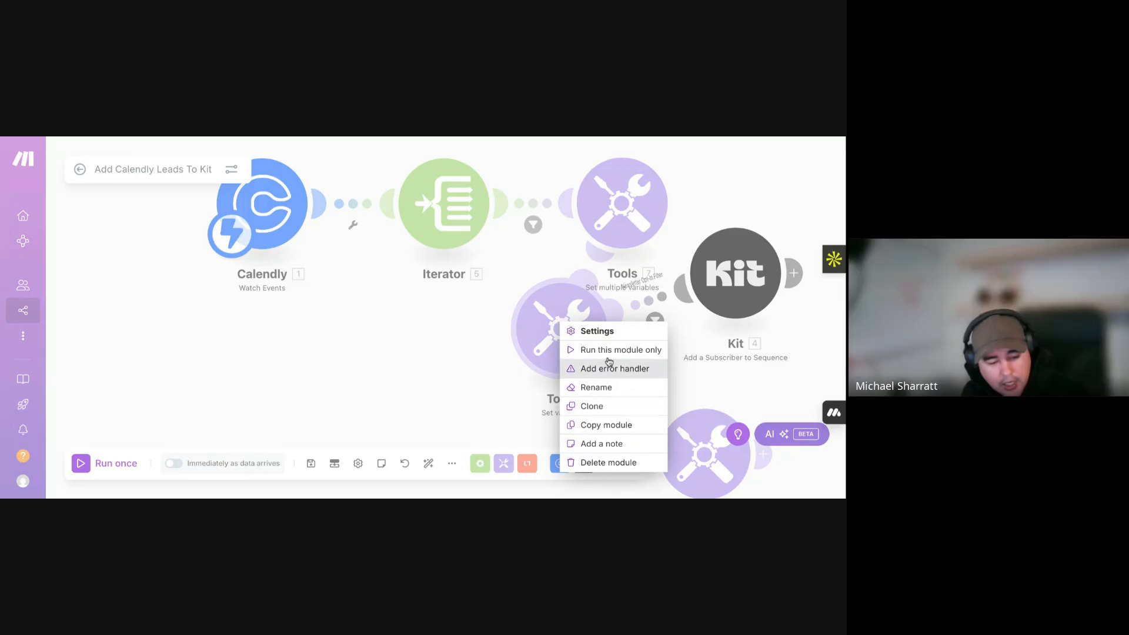
{"action": "left_click", "coordinate": [531, 267]}
{"action": "left_click", "coordinate": [593, 277]}
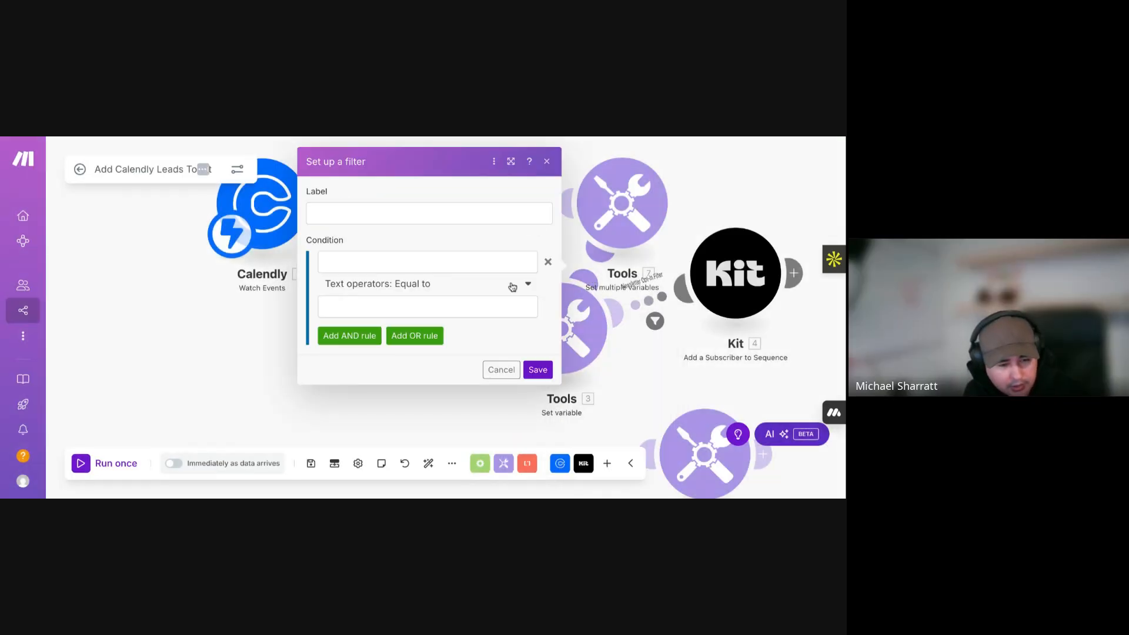
{"action": "left_click", "coordinate": [544, 160]}
{"action": "left_click", "coordinate": [545, 308]}
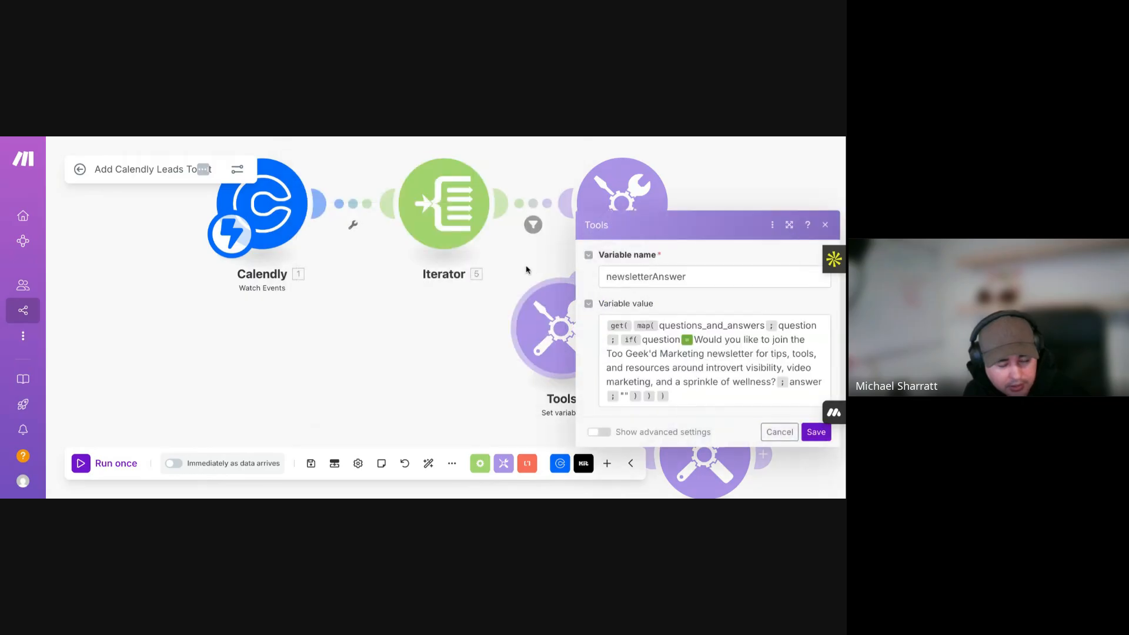
{"action": "left_click", "coordinate": [545, 309]}
{"action": "left_click_drag", "start_coordinate": [545, 308], "coordinate": [811, 355]}
- Unlink Tools 3 from Tools 7 and Kit, link Tools 7 to Kit, and auto-align
{"action": "right_click", "coordinate": [575, 303]}
{"action": "left_click", "coordinate": [596, 330]}
{"action": "left_click_drag", "start_coordinate": [725, 293], "coordinate": [752, 207]}
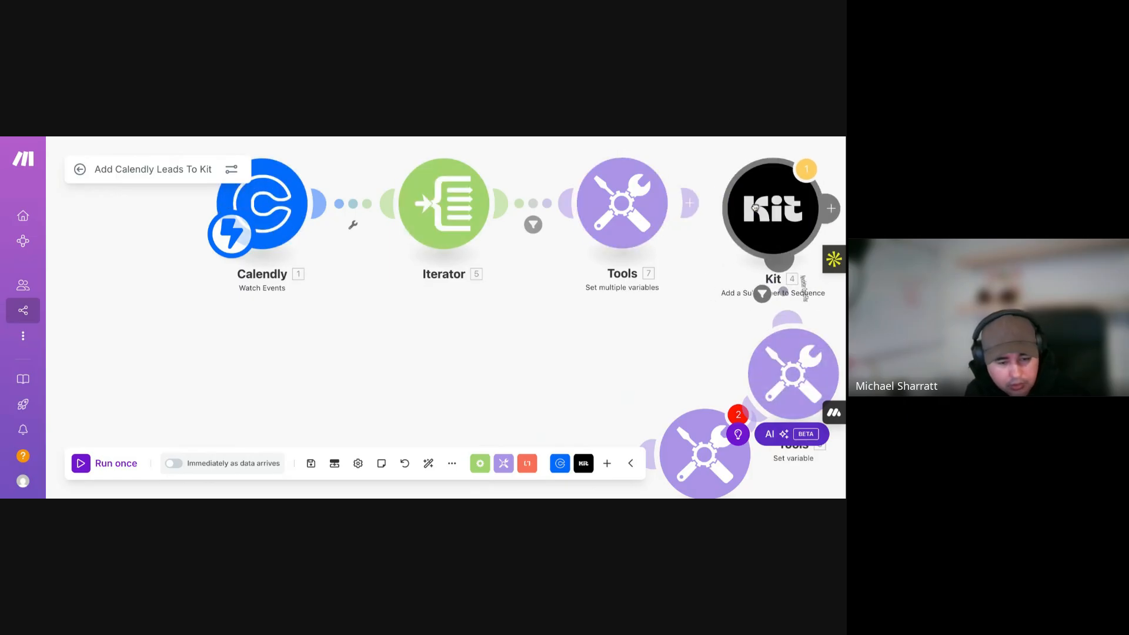
{"action": "right_click", "coordinate": [786, 301]}
{"action": "left_click", "coordinate": [762, 322]}
{"action": "left_click_drag", "start_coordinate": [667, 209], "coordinate": [765, 207]}
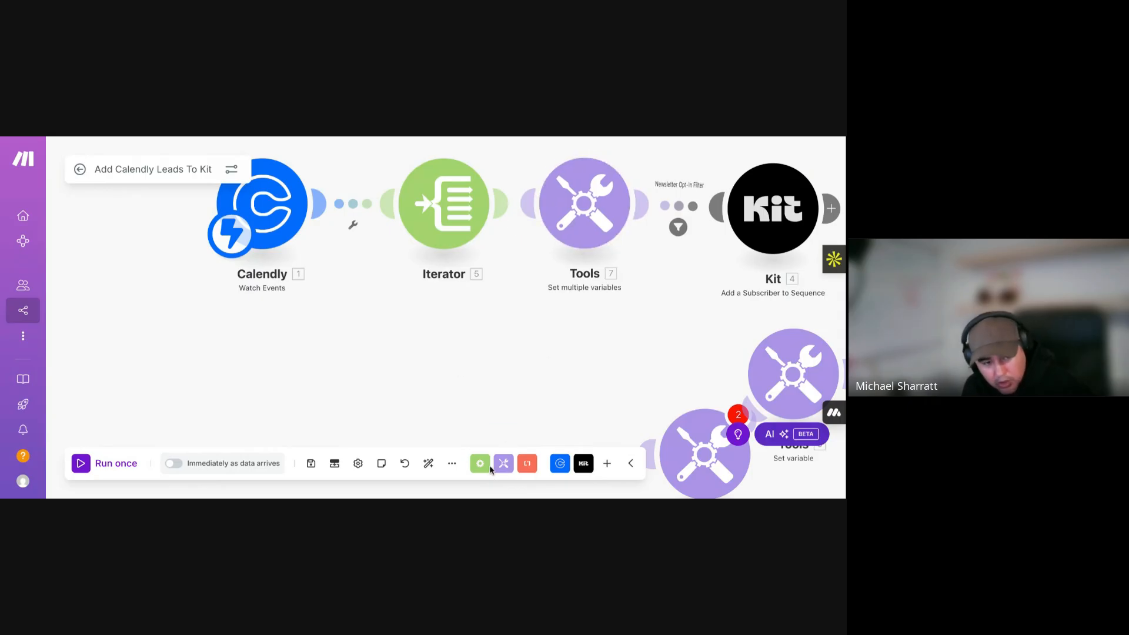
{"action": "left_click", "coordinate": [428, 463]}
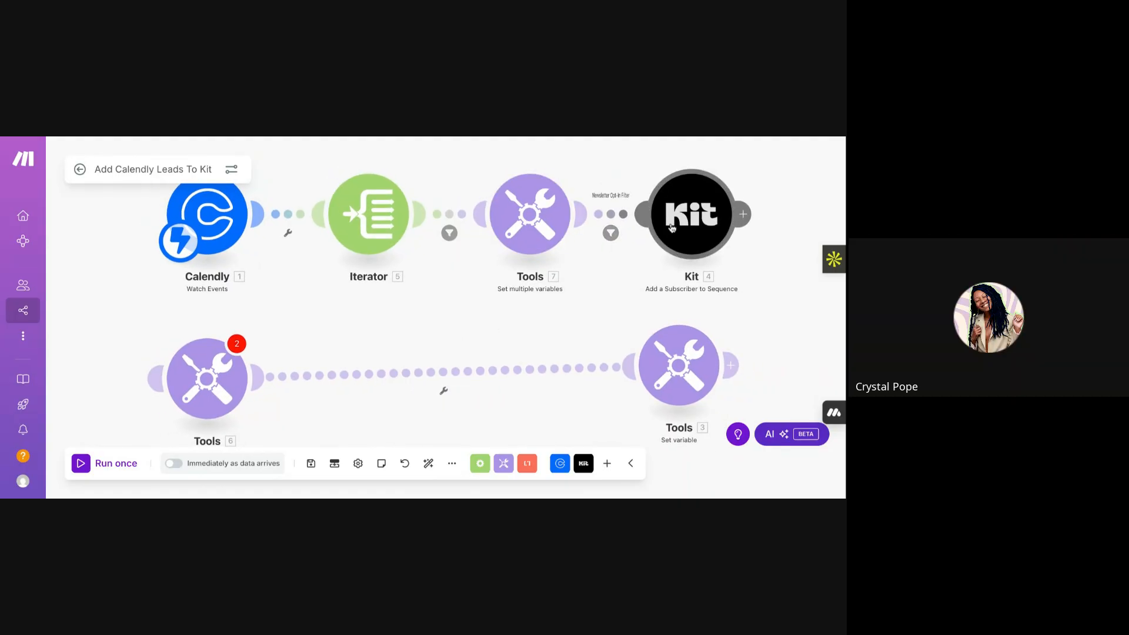
{"action": "left_click", "coordinate": [689, 218]}
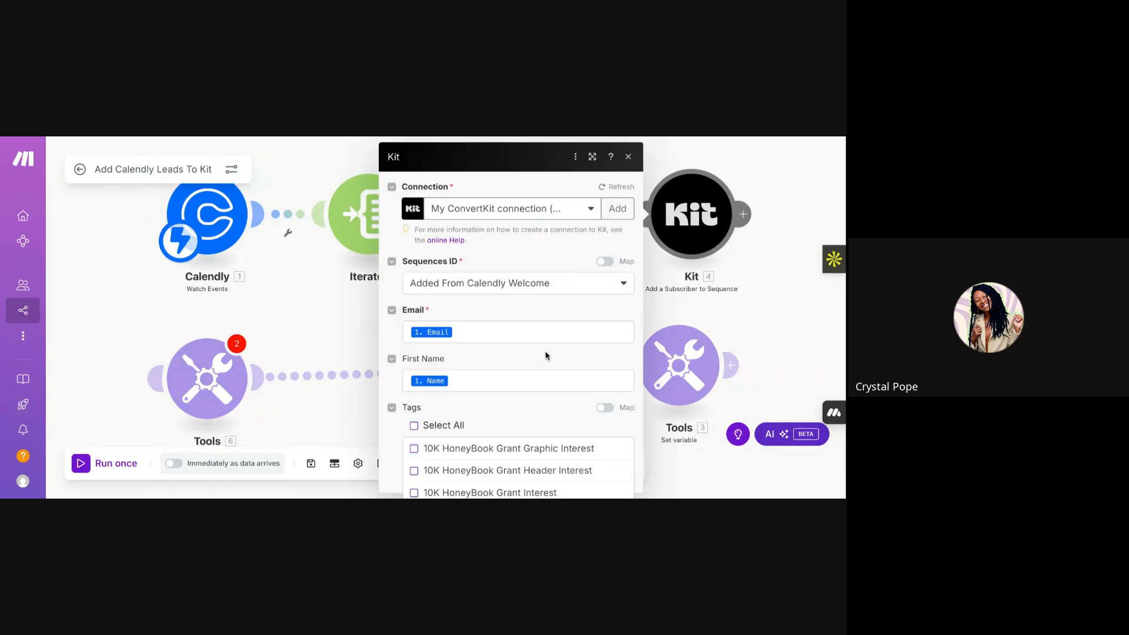
{"action": "scroll", "coordinate": [506, 316], "scroll_direction": "down", "scroll_amount": 2}
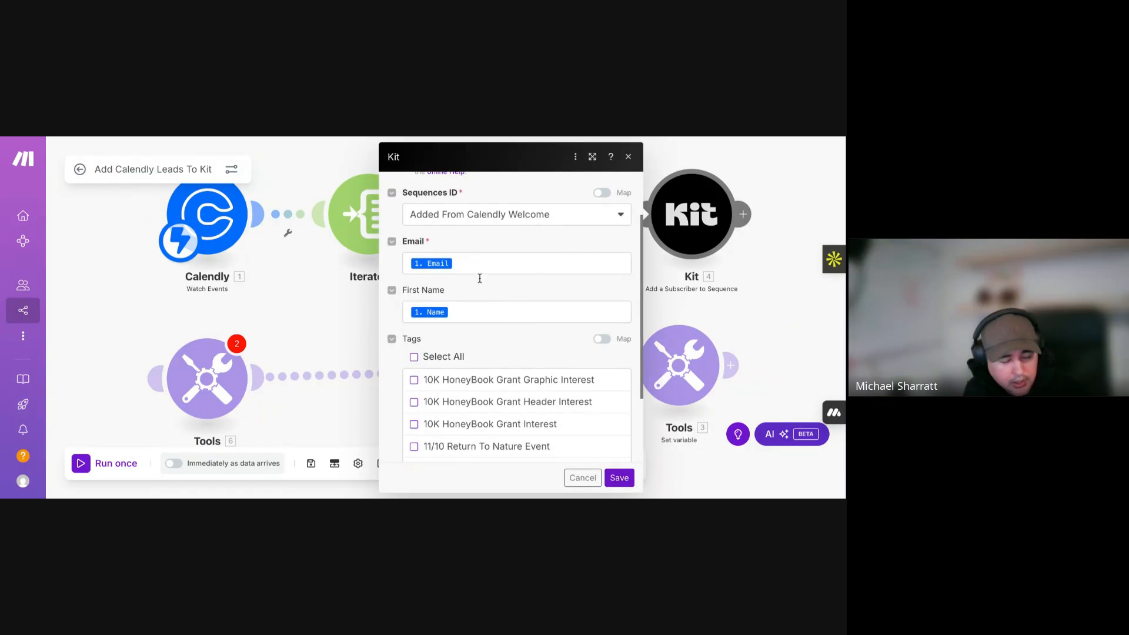
{"action": "scroll", "coordinate": [486, 294], "scroll_direction": "down", "scroll_amount": 1}
{"action": "scroll", "coordinate": [492, 312], "scroll_direction": "up", "scroll_amount": 2}
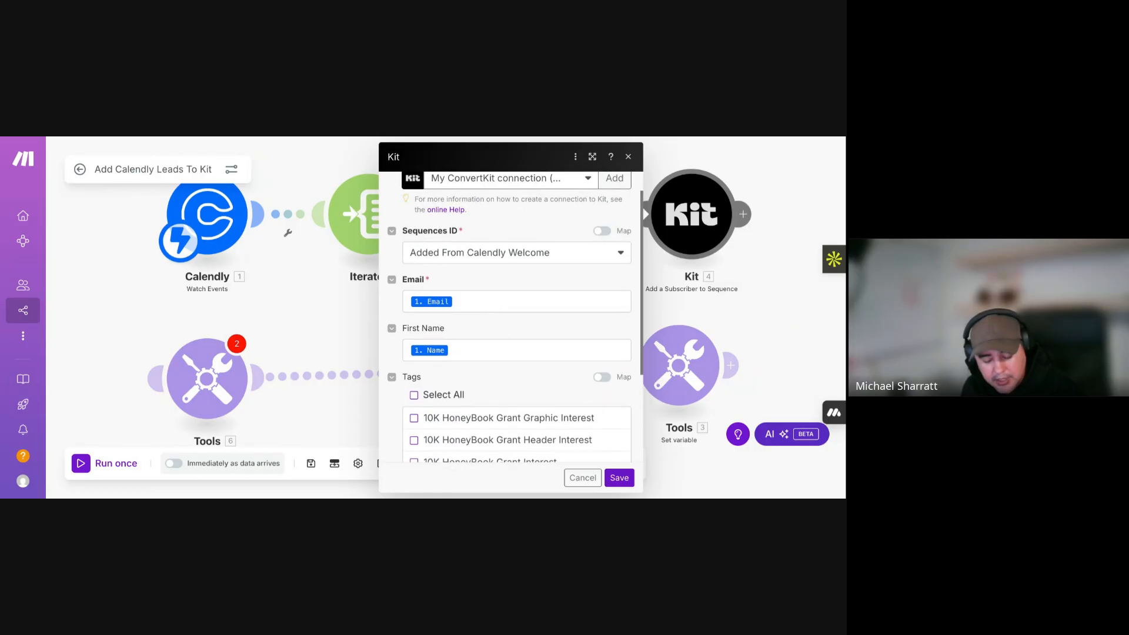
{"action": "scroll", "coordinate": [515, 317], "scroll_direction": "down", "scroll_amount": 5}
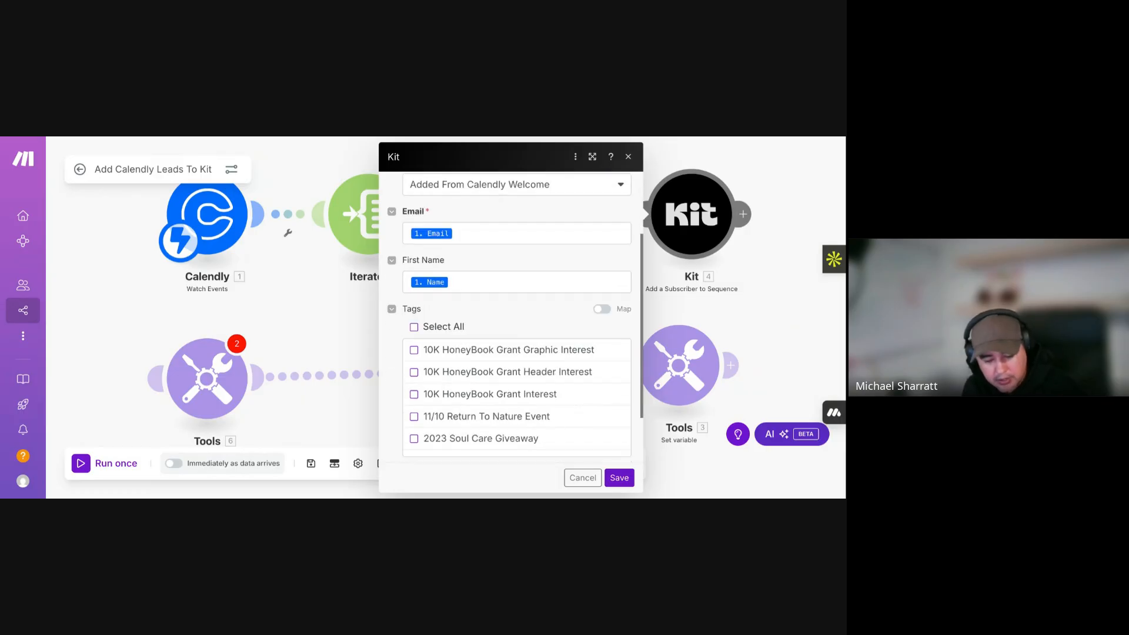
{"action": "scroll", "coordinate": [515, 353], "scroll_direction": "down", "scroll_amount": 3}
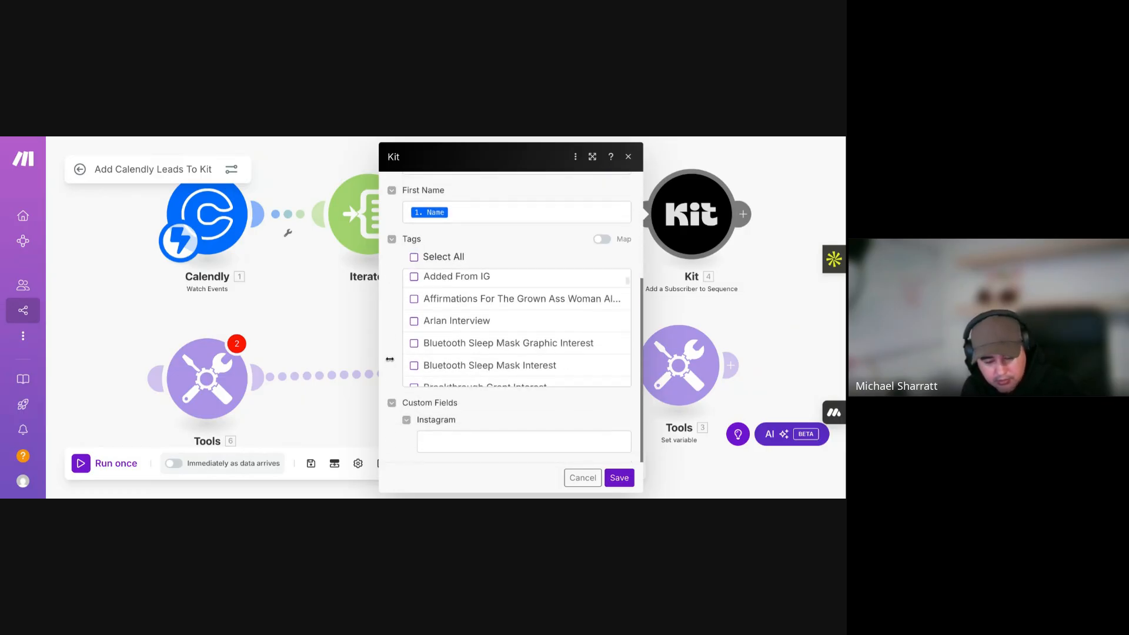
{"action": "scroll", "coordinate": [470, 419], "scroll_direction": "down", "scroll_amount": 1}
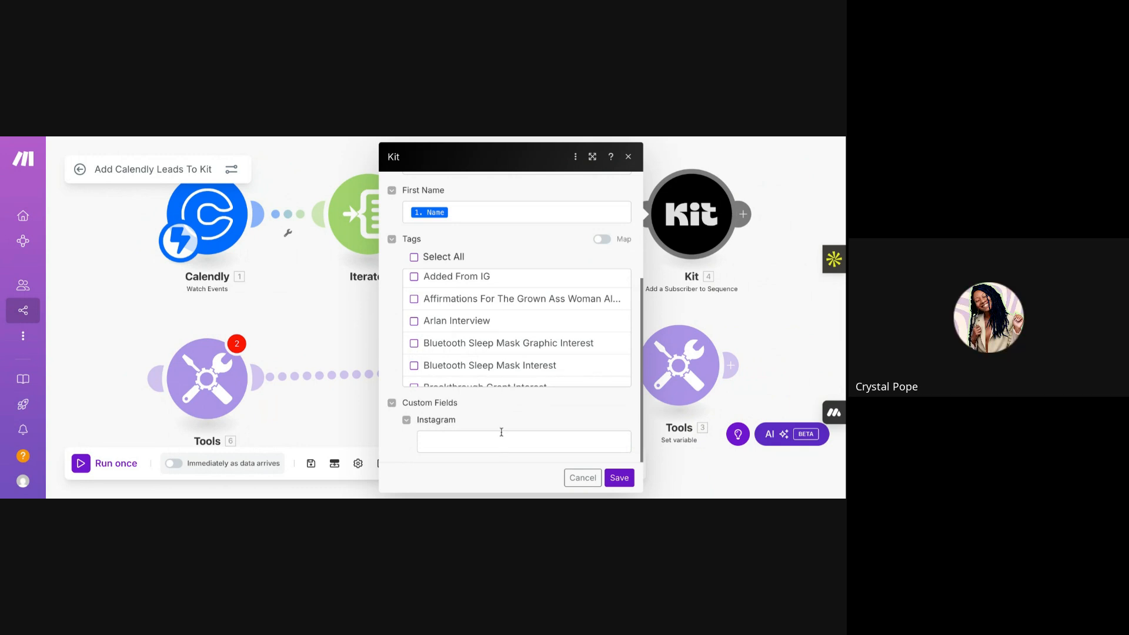
{"action": "scroll", "coordinate": [502, 432], "scroll_direction": "up", "scroll_amount": 1}
{"action": "scroll", "coordinate": [509, 316], "scroll_direction": "down", "scroll_amount": 1}
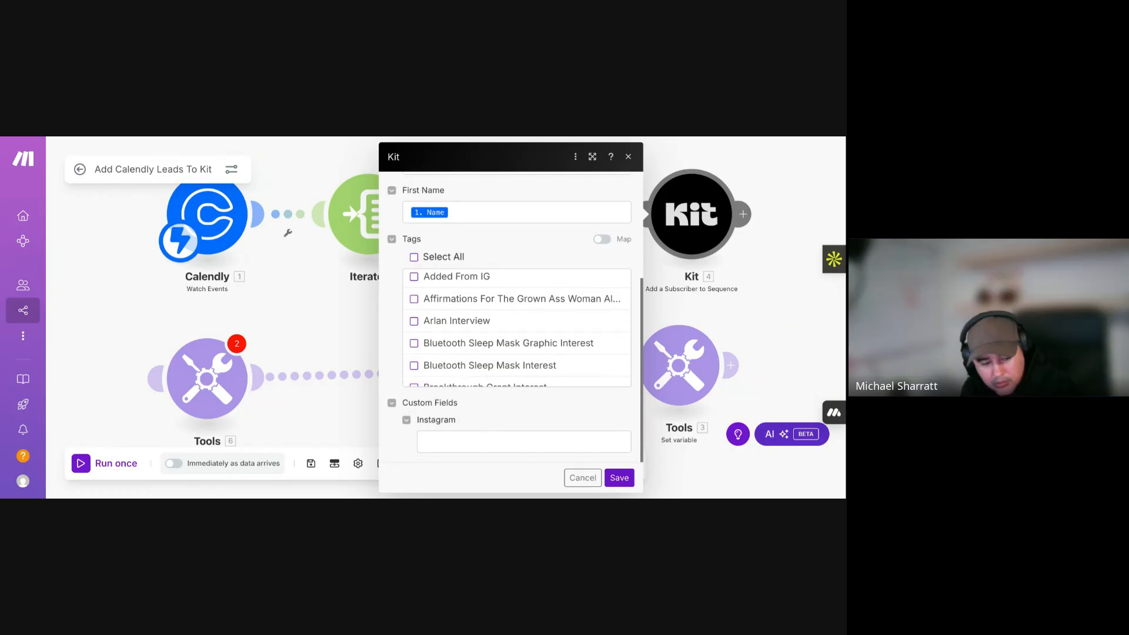
{"action": "scroll", "coordinate": [506, 425], "scroll_direction": "up", "scroll_amount": 5}
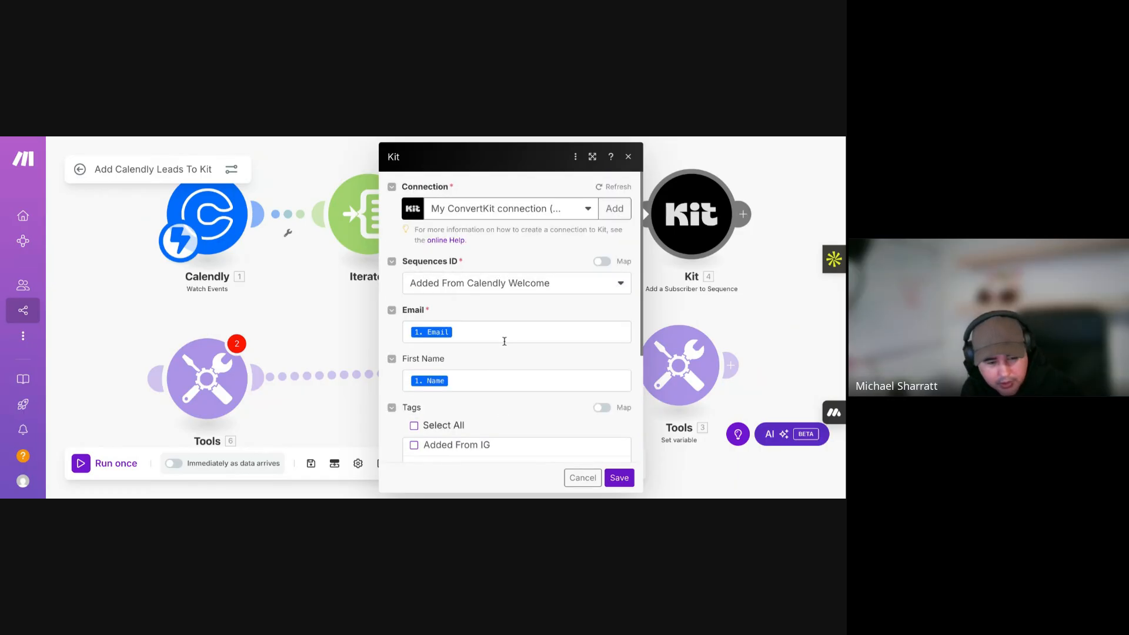
{"action": "left_click", "coordinate": [628, 157]}
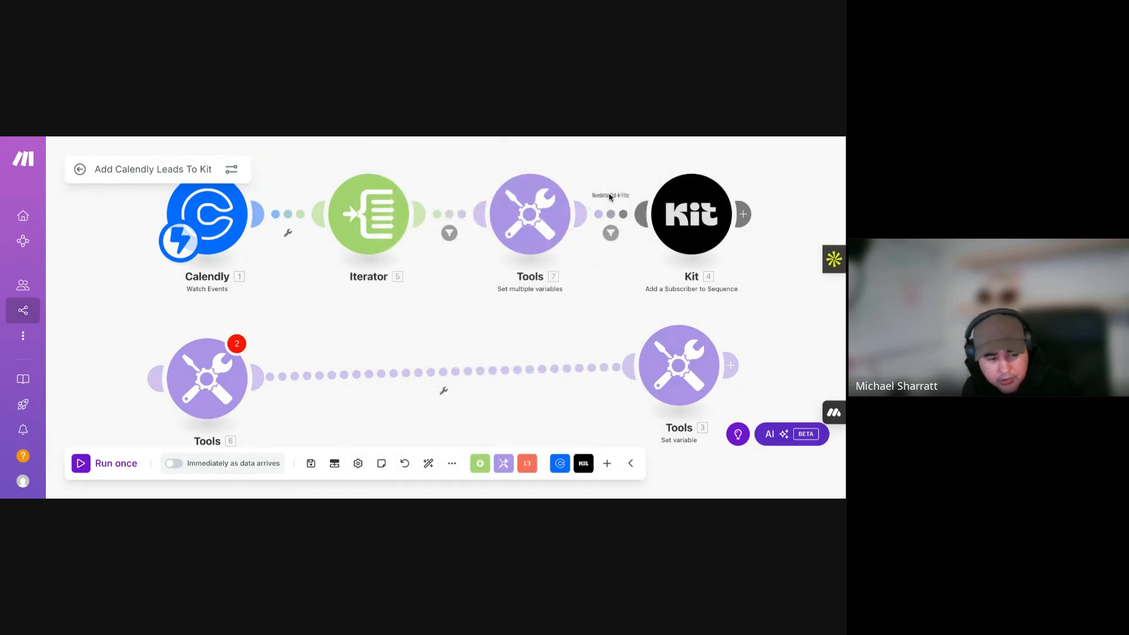
- Remove the newsletterAnswer variable from the Newsletter Opt-In Filter condition's first operand
{"action": "left_click", "coordinate": [610, 215]}
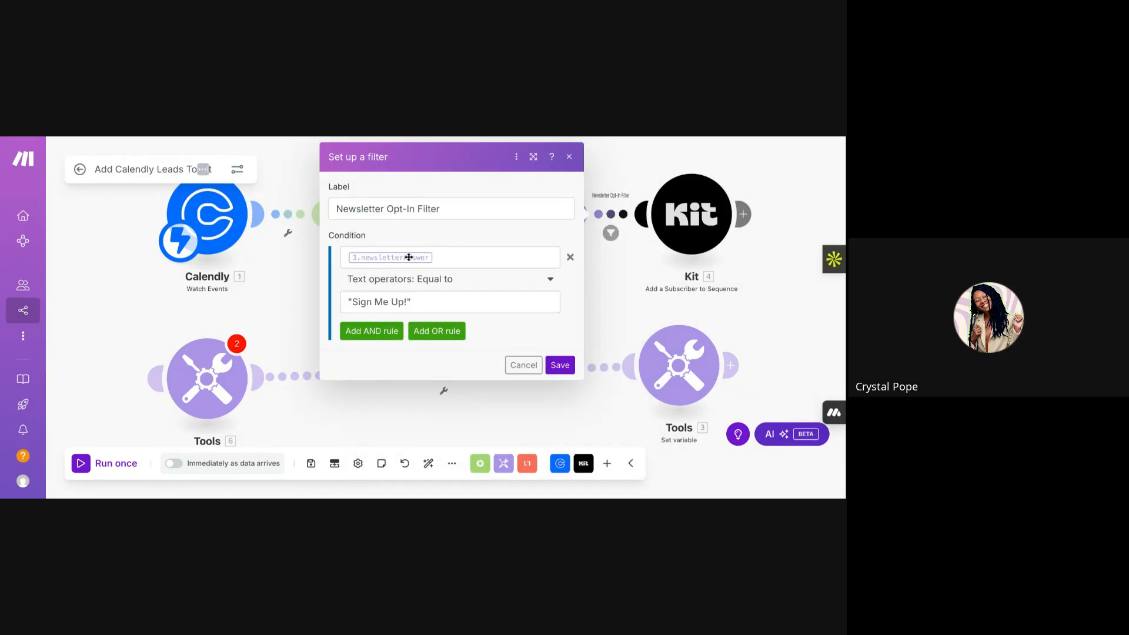
{"action": "left_click", "coordinate": [445, 259]}
{"action": "key", "text": "BackSpace"}
{"action": "type", "text": "new"}
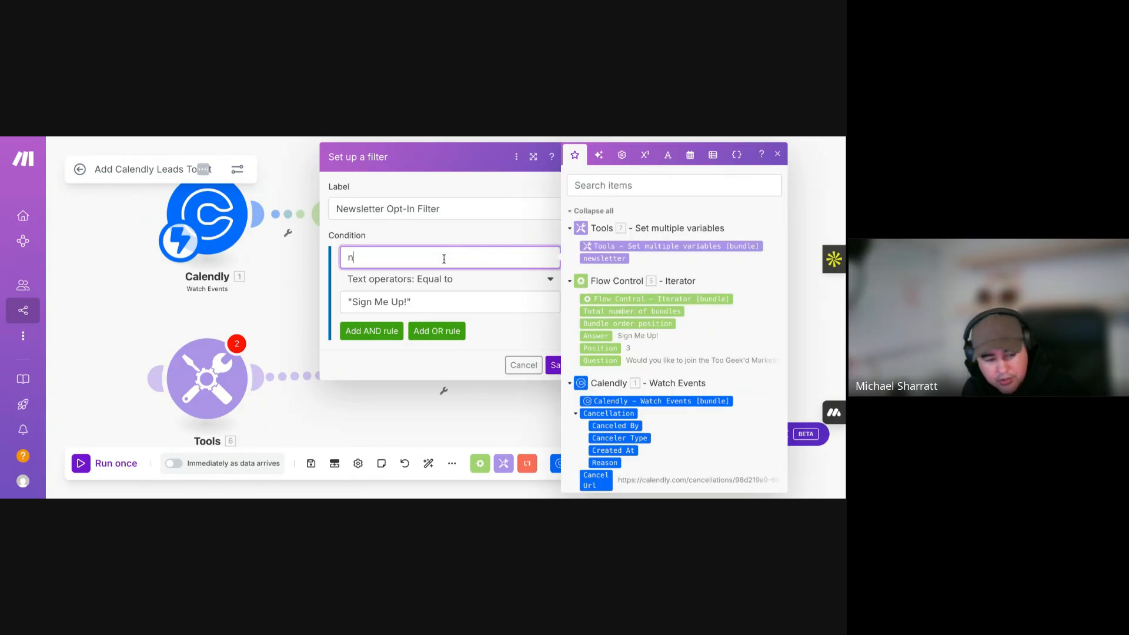
{"action": "key", "text": "BackSpace"}
{"action": "key", "text": "BackSpace"}
{"action": "key", "text": "BackSpace"}
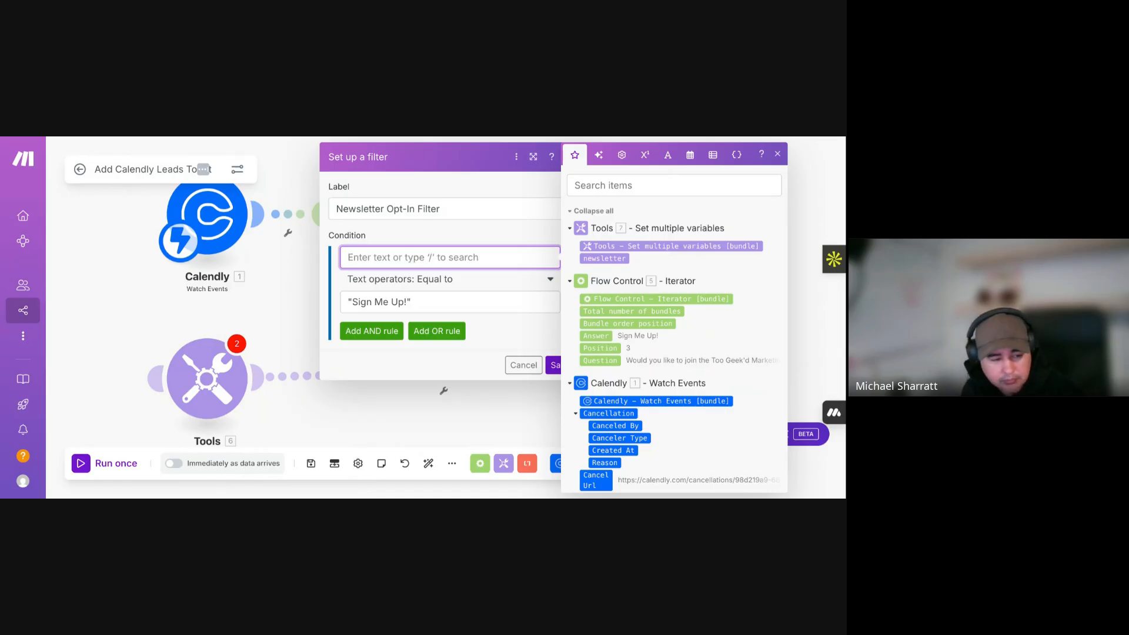
{"action": "left_click", "coordinate": [307, 283]}
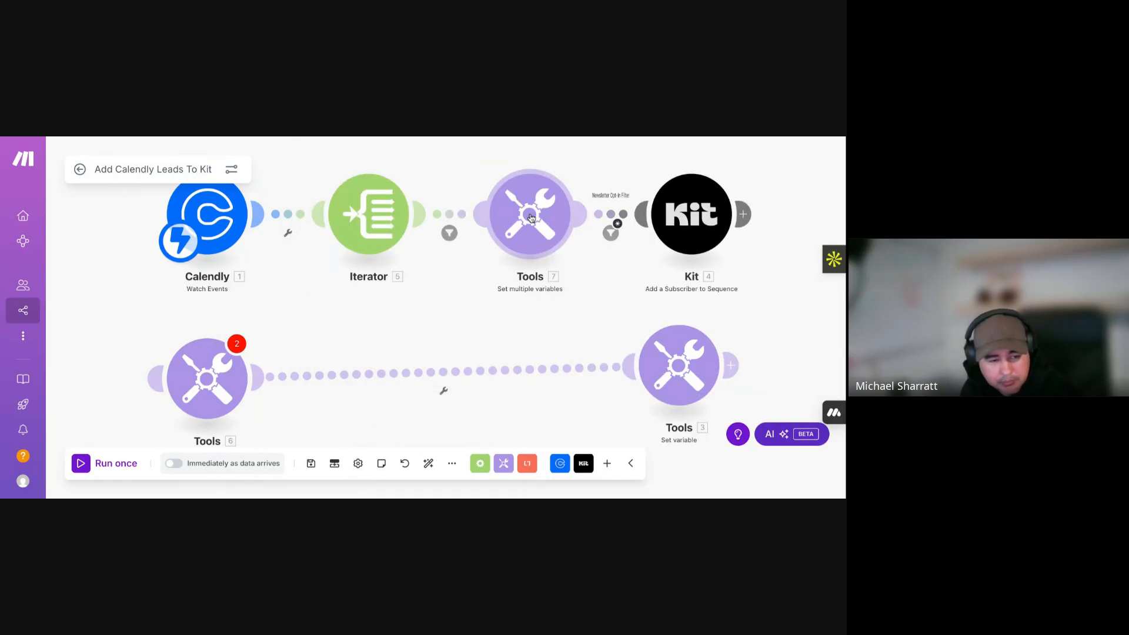
- Map the Iterator's 5. Answer into the empty condition operand
{"action": "left_click", "coordinate": [612, 233]}
{"action": "left_click", "coordinate": [399, 249]}
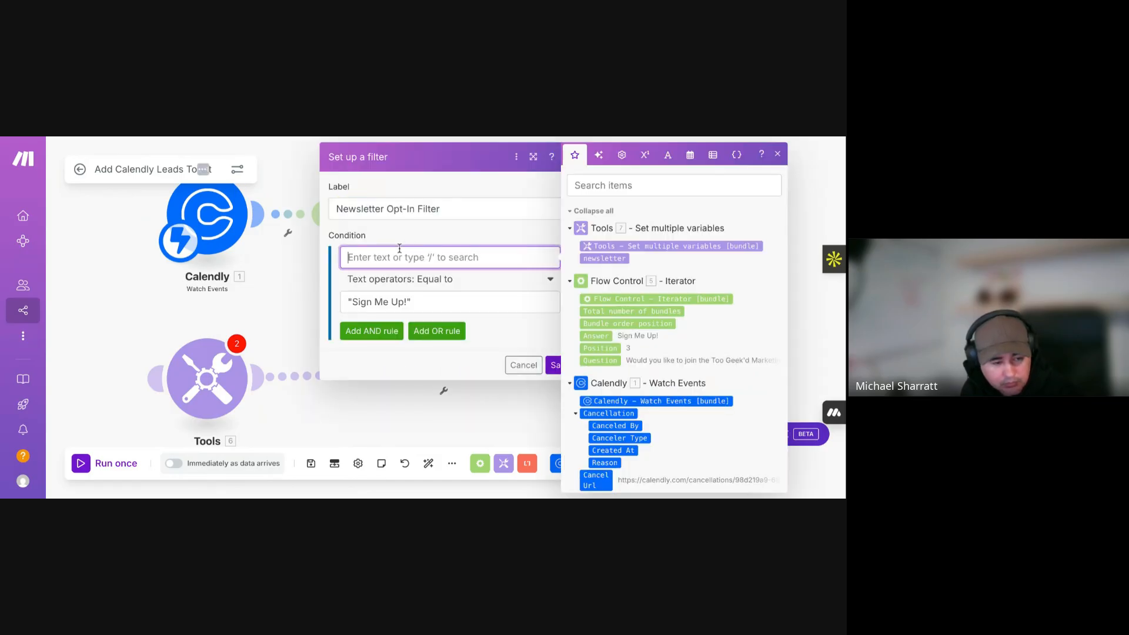
{"action": "left_click", "coordinate": [605, 337]}
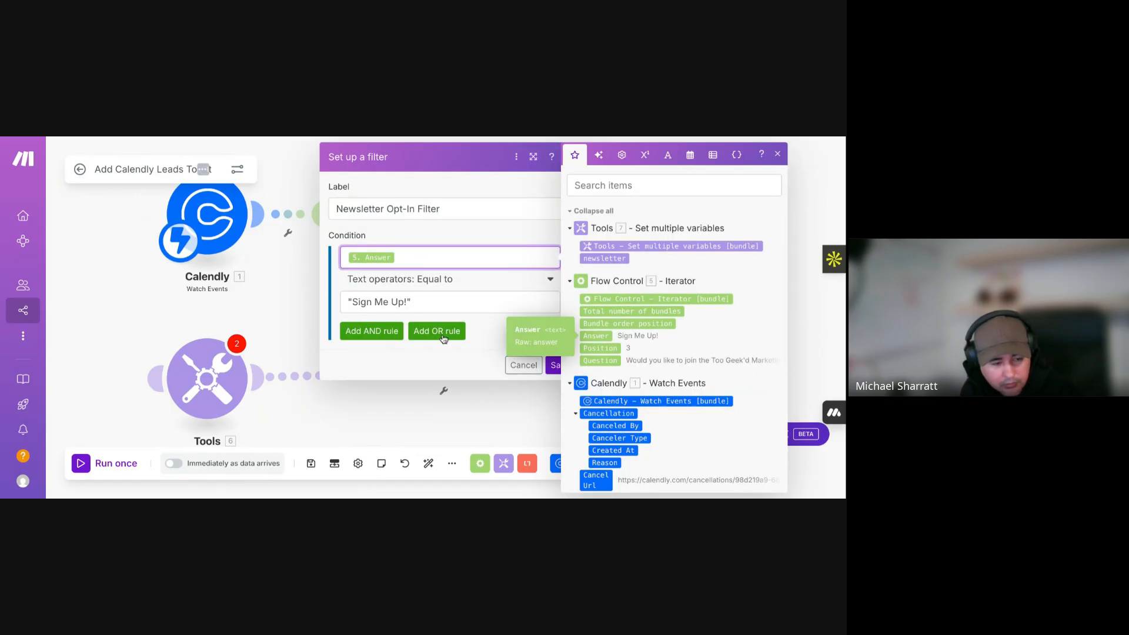
{"action": "left_click", "coordinate": [433, 228]}
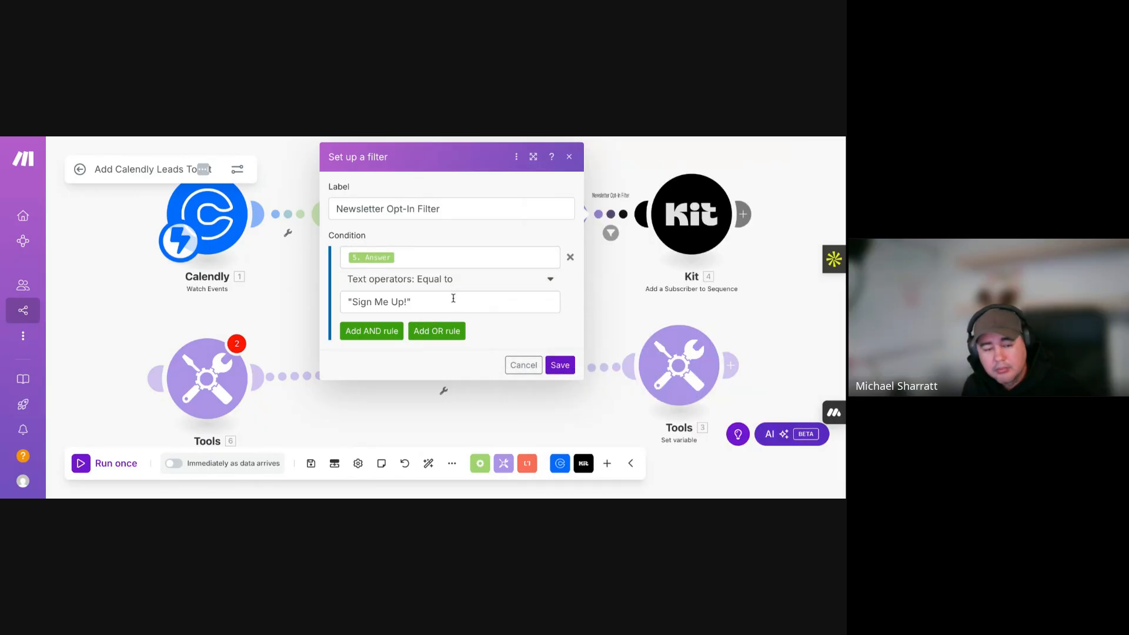
- Strip the quote from 'Sign Me Up!' and set the operator to Equal to (case insensitive)
{"action": "left_click", "coordinate": [351, 301]}
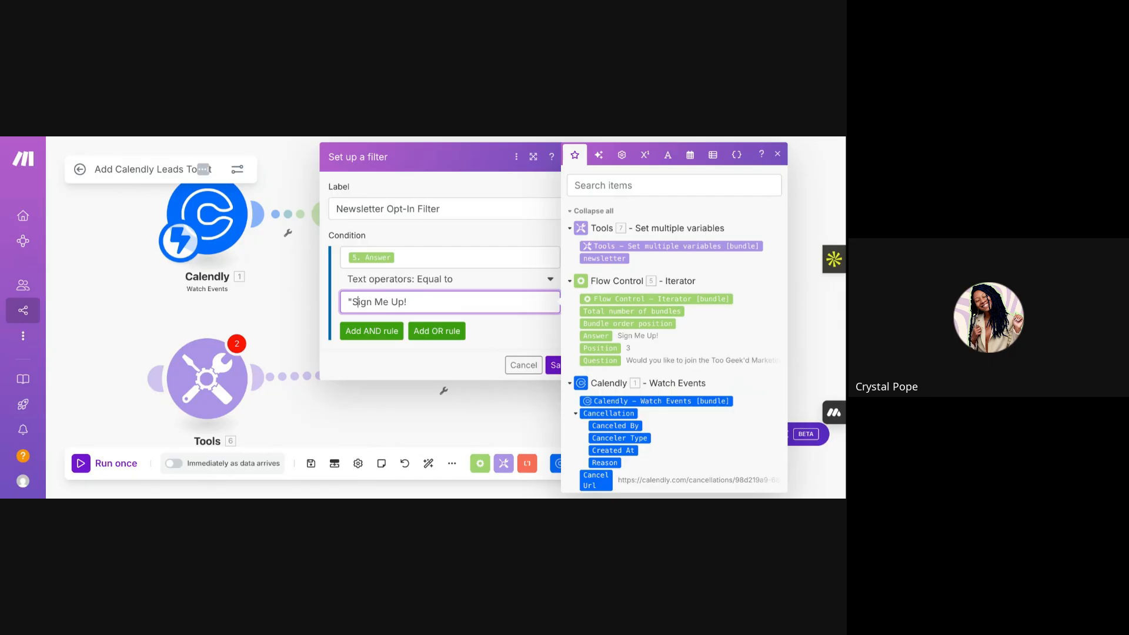
{"action": "key", "text": "BackSpace"}
{"action": "left_click", "coordinate": [499, 286]}
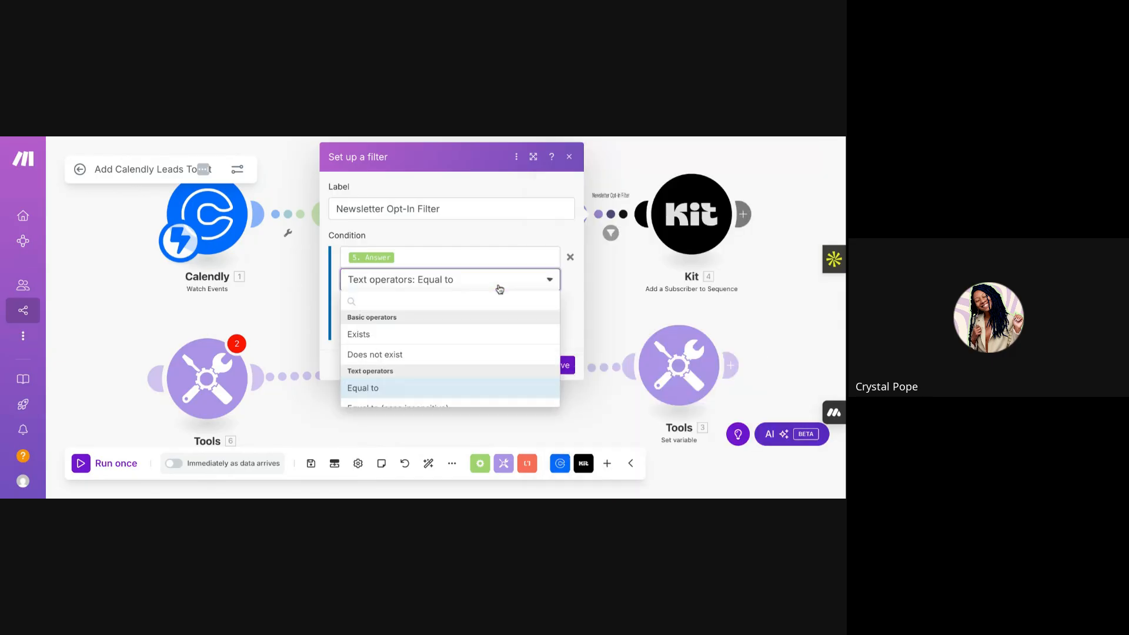
{"action": "left_click", "coordinate": [509, 238]}
{"action": "left_click", "coordinate": [524, 284]}
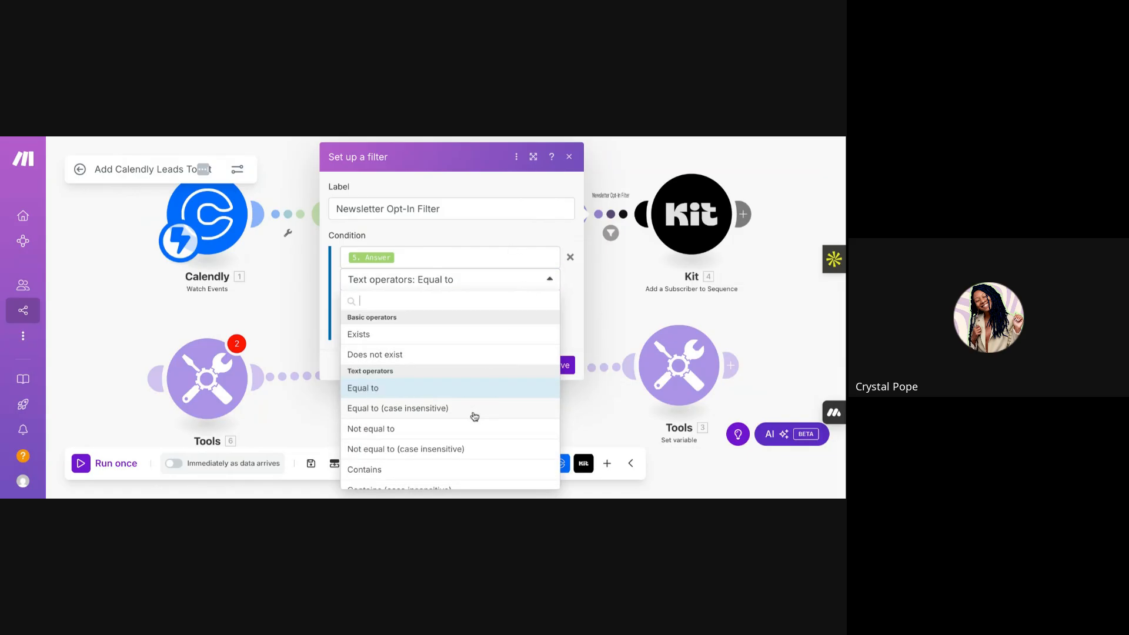
{"action": "scroll", "coordinate": [475, 416], "scroll_direction": "down", "scroll_amount": 1}
{"action": "scroll", "coordinate": [475, 417], "scroll_direction": "up", "scroll_amount": 1}
{"action": "left_click", "coordinate": [464, 398]}
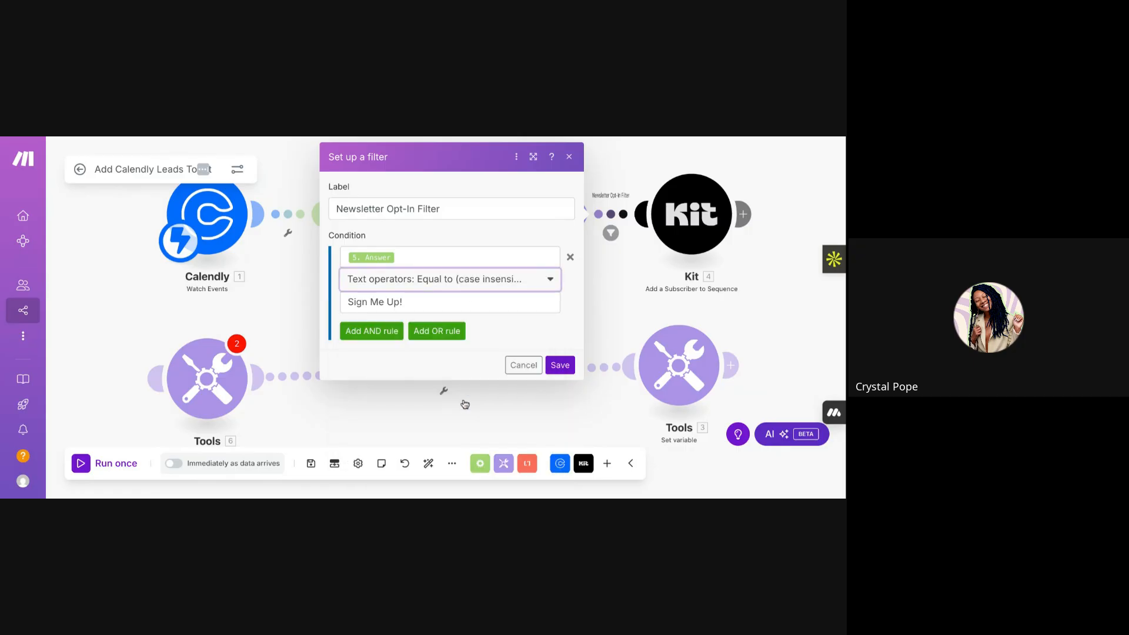
{"action": "left_click", "coordinate": [478, 241]}
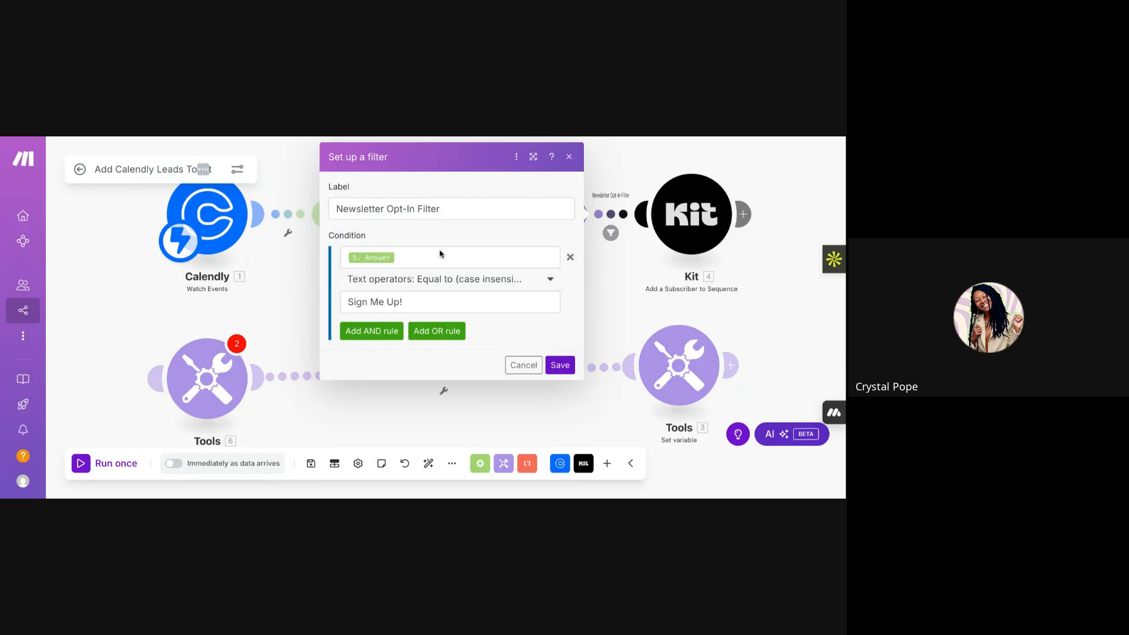
- Save the Newsletter Opt-In Filter on the Tools-to-Kit link, close it, and view the whole scenario
{"action": "left_click", "coordinate": [560, 365]}
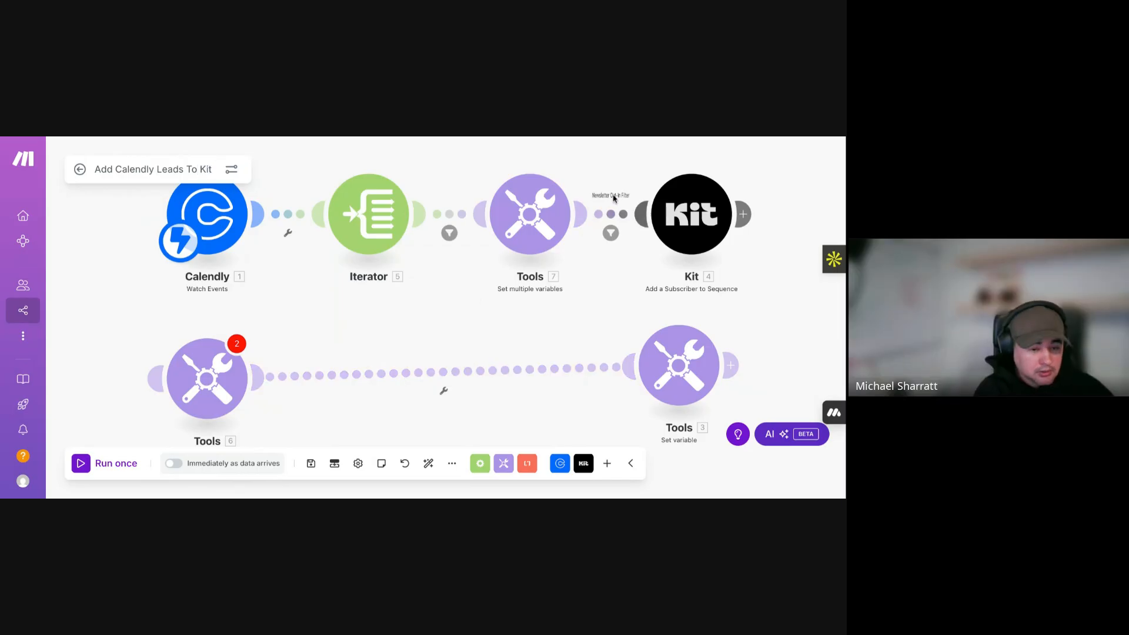
{"action": "left_click", "coordinate": [611, 214]}
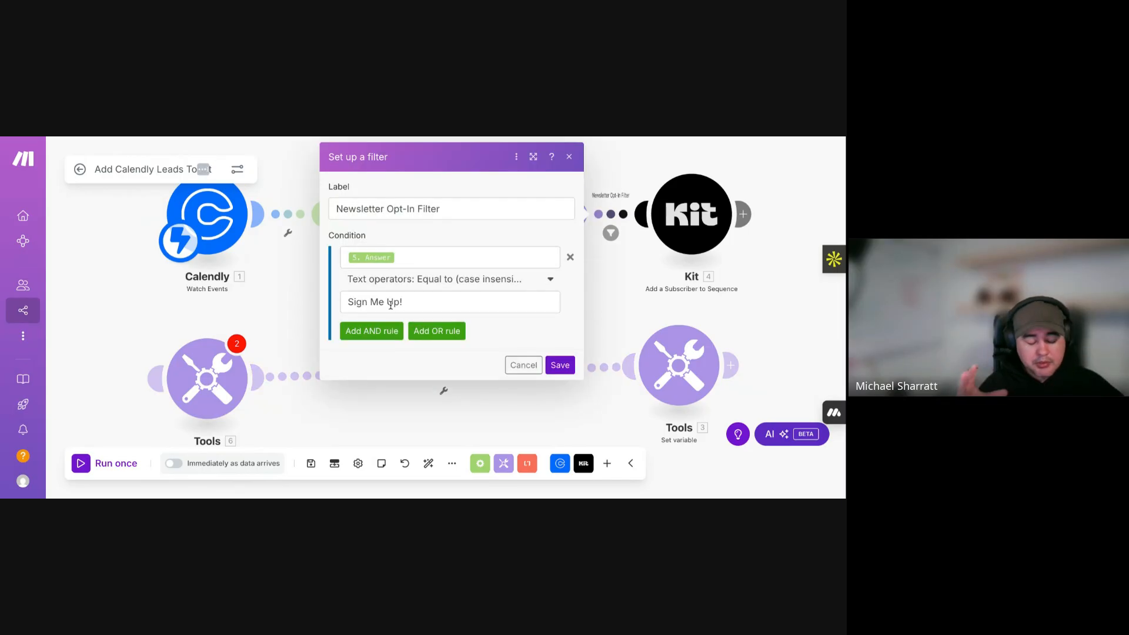
{"action": "key", "text": "Escape"}
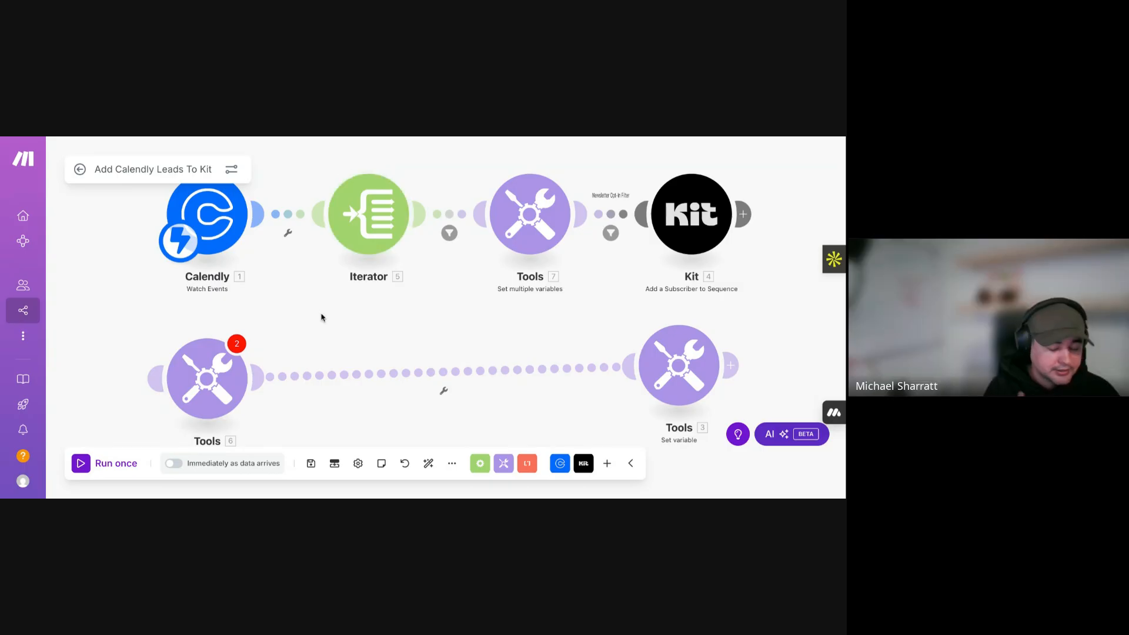
{"action": "scroll", "coordinate": [353, 311], "scroll_direction": "left", "scroll_amount": 2}
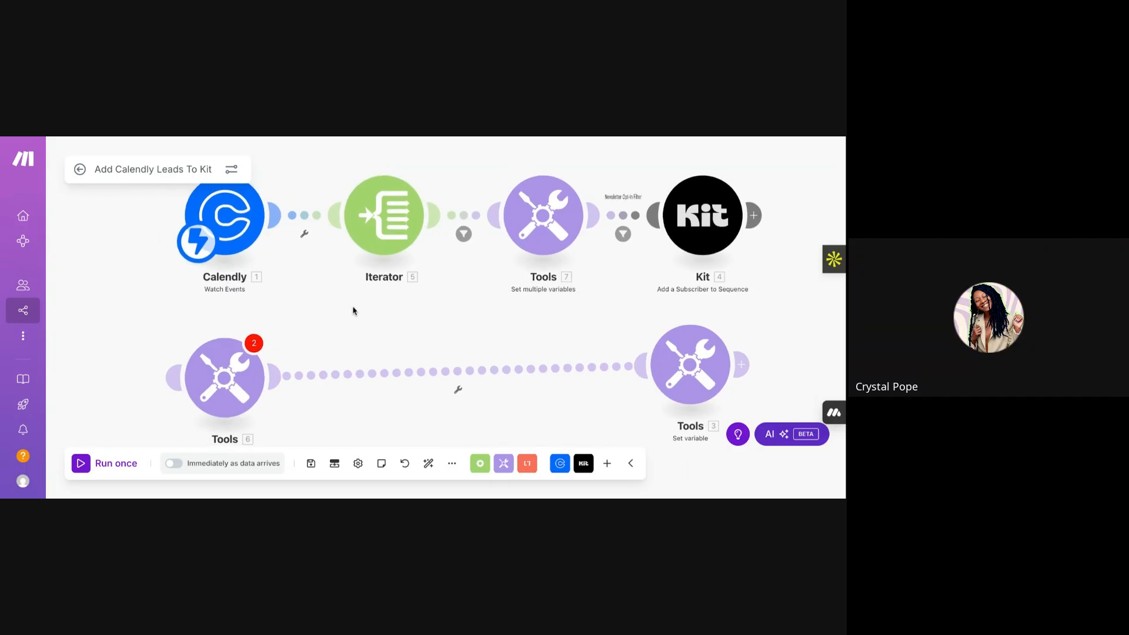
{"action": "scroll", "coordinate": [352, 310], "scroll_direction": "right", "scroll_amount": 1}
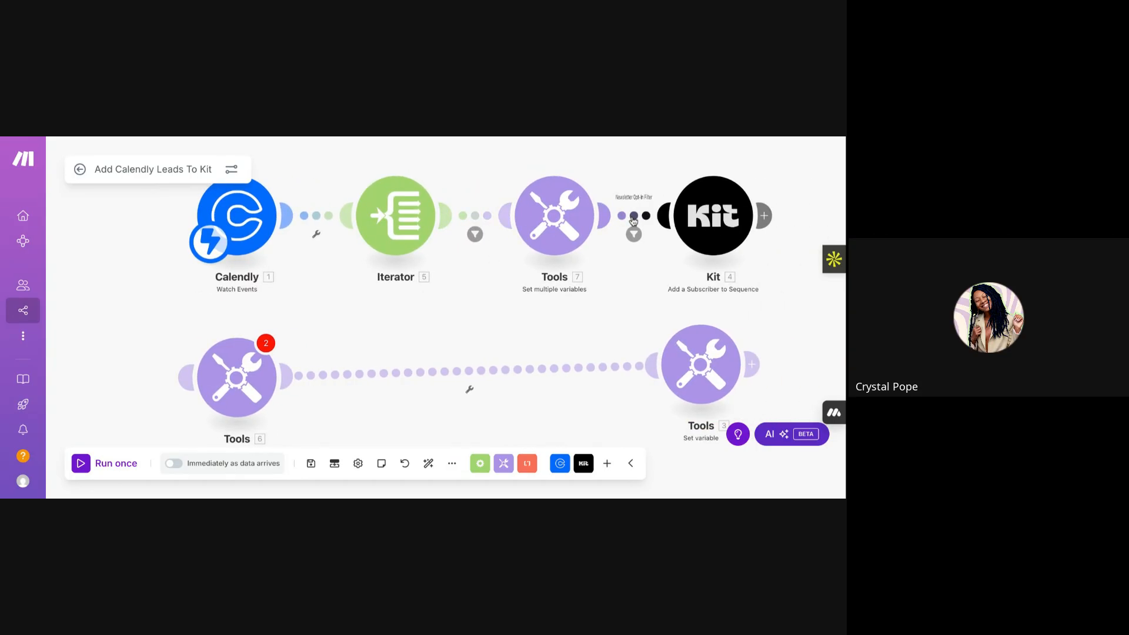
- Add a second AND rule to the Iterator-to-Tools filter comparing the Iterator's 5. Answer
{"action": "left_click", "coordinate": [474, 228]}
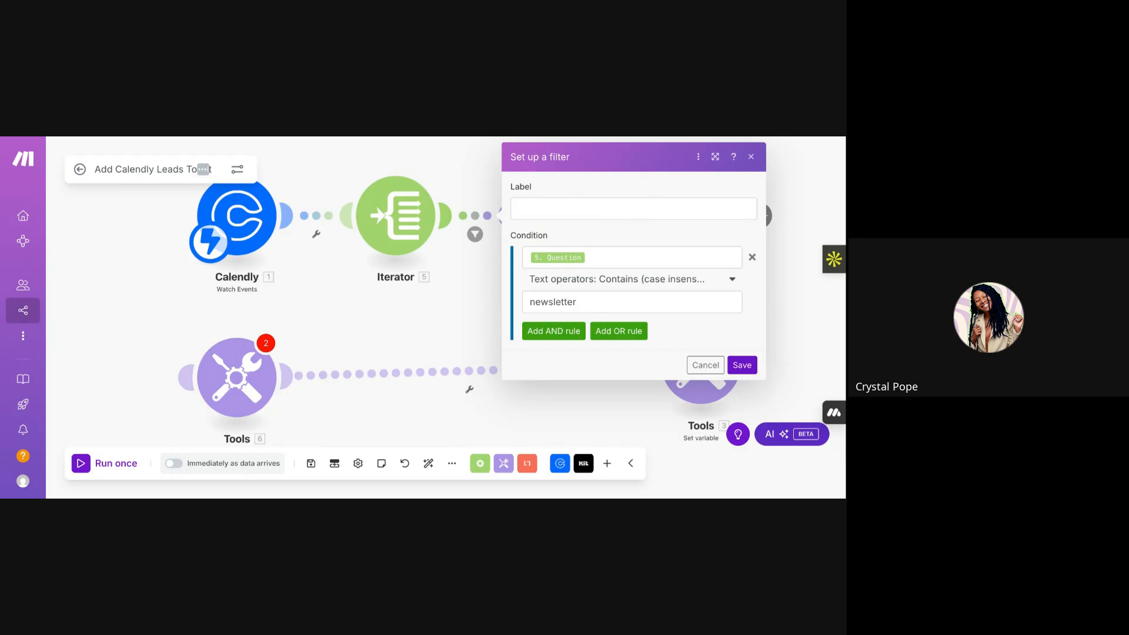
{"action": "left_click", "coordinate": [459, 314]}
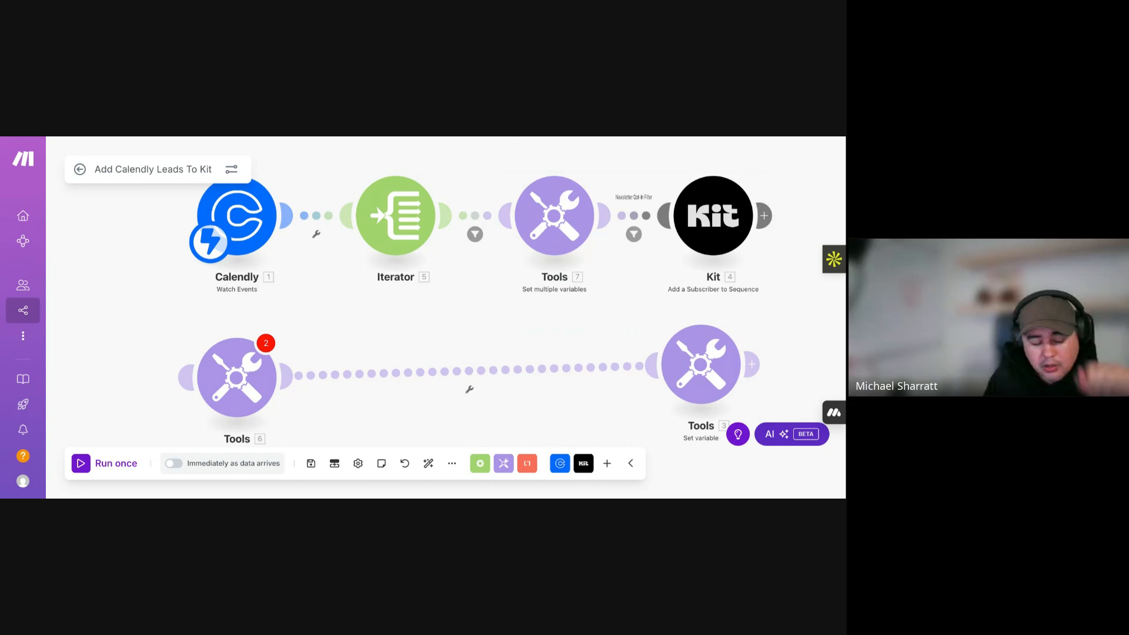
{"action": "left_click", "coordinate": [476, 235]}
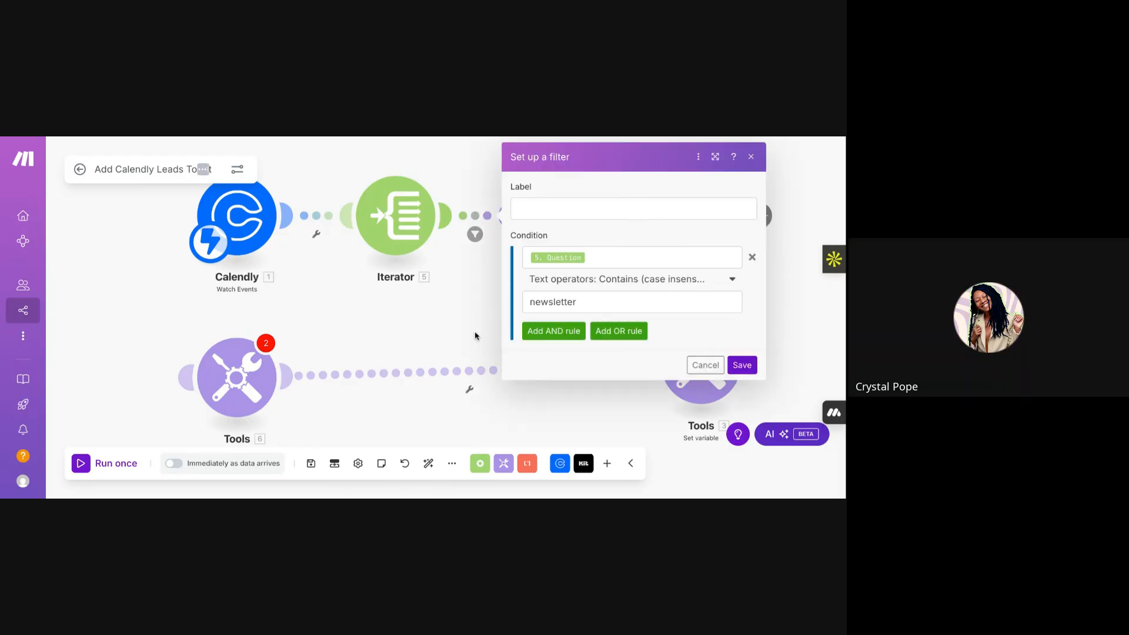
{"action": "left_click", "coordinate": [560, 332]}
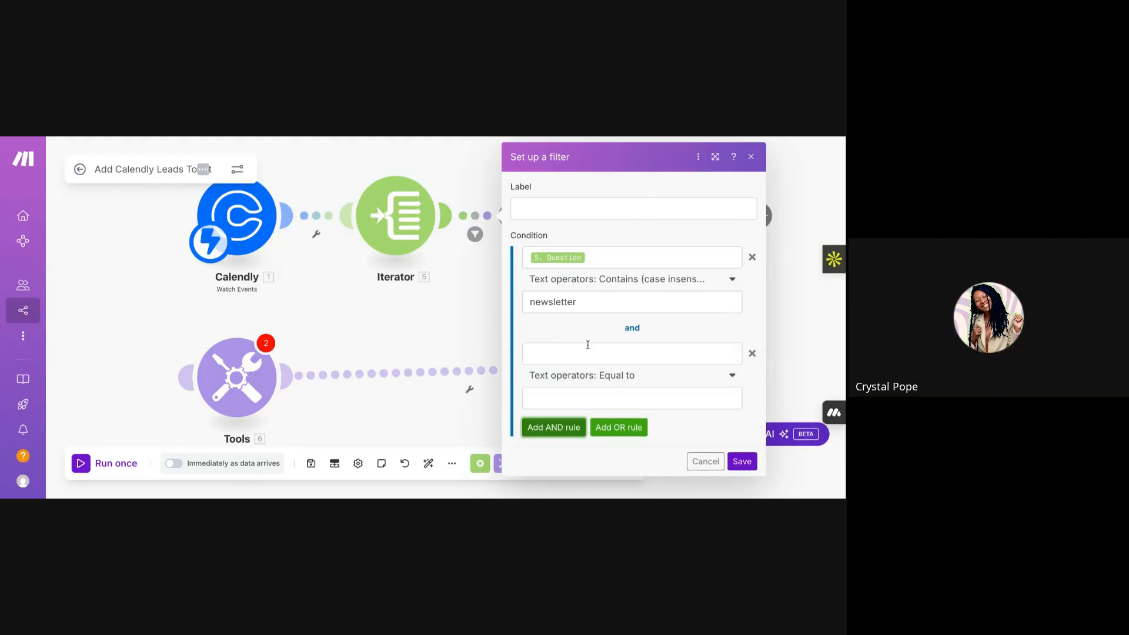
{"action": "left_click", "coordinate": [584, 349]}
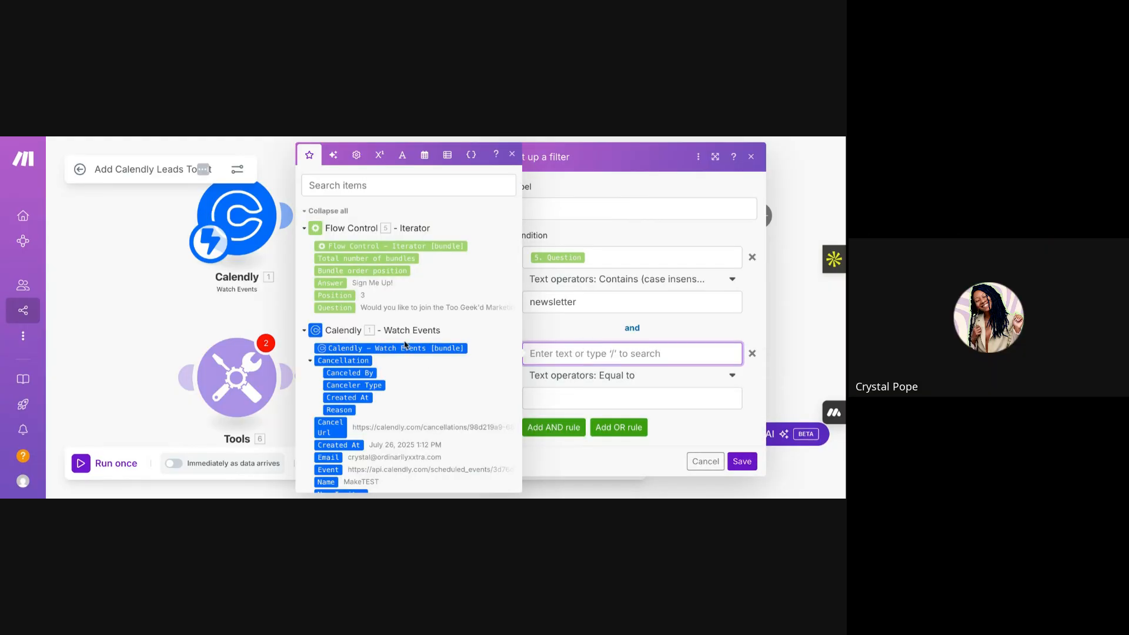
{"action": "left_click", "coordinate": [331, 283]}
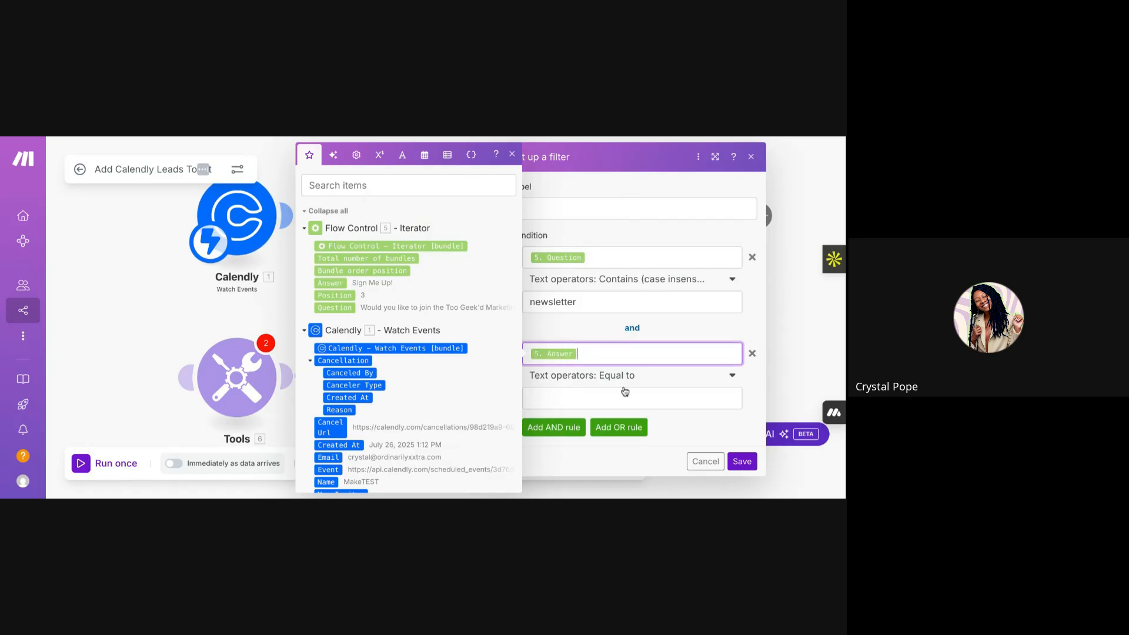
- Set that rule to Equal to (case insensitive) with the value Sign Me Up!
{"action": "left_click", "coordinate": [621, 396]}
{"action": "left_click", "coordinate": [635, 376]}
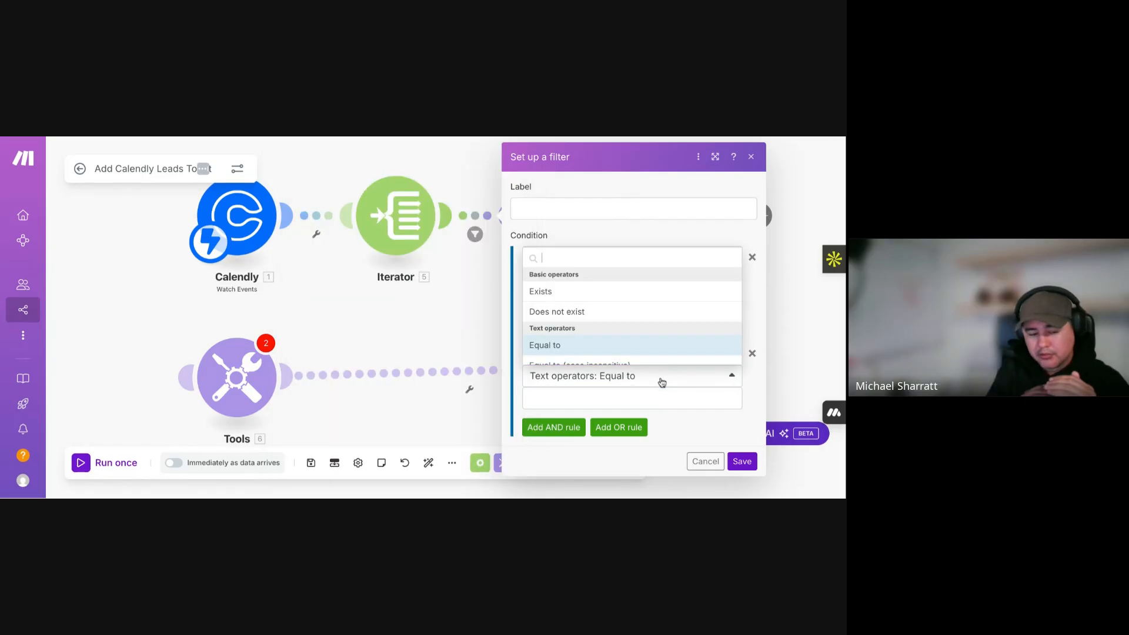
{"action": "scroll", "coordinate": [641, 348], "scroll_direction": "down", "scroll_amount": 3}
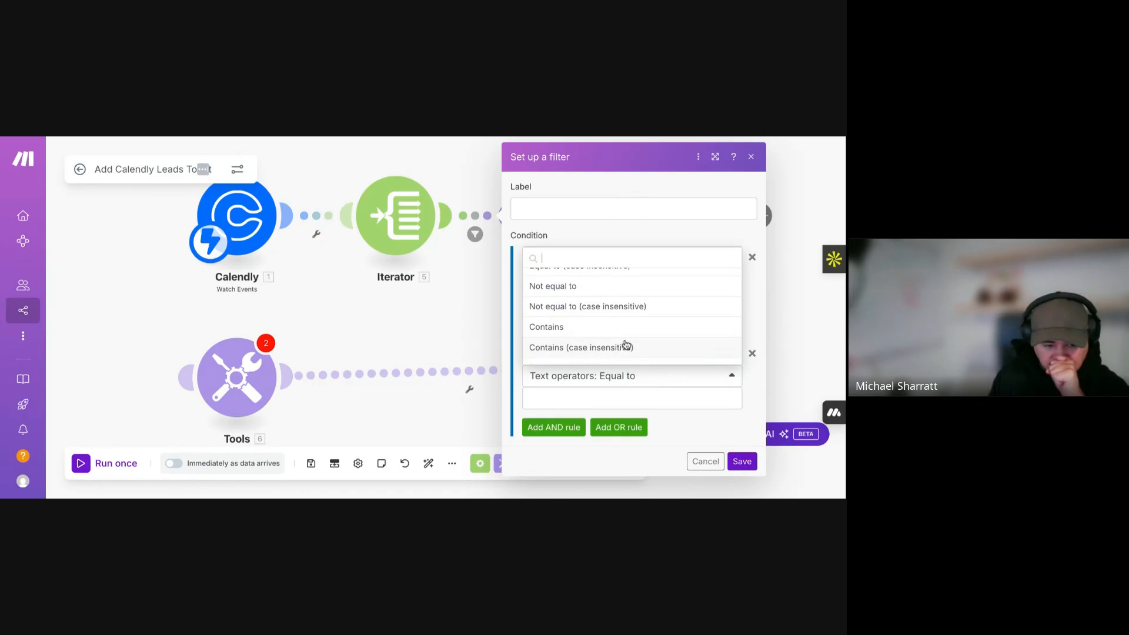
{"action": "scroll", "coordinate": [624, 327], "scroll_direction": "up", "scroll_amount": 1}
{"action": "scroll", "coordinate": [618, 315], "scroll_direction": "up", "scroll_amount": 1}
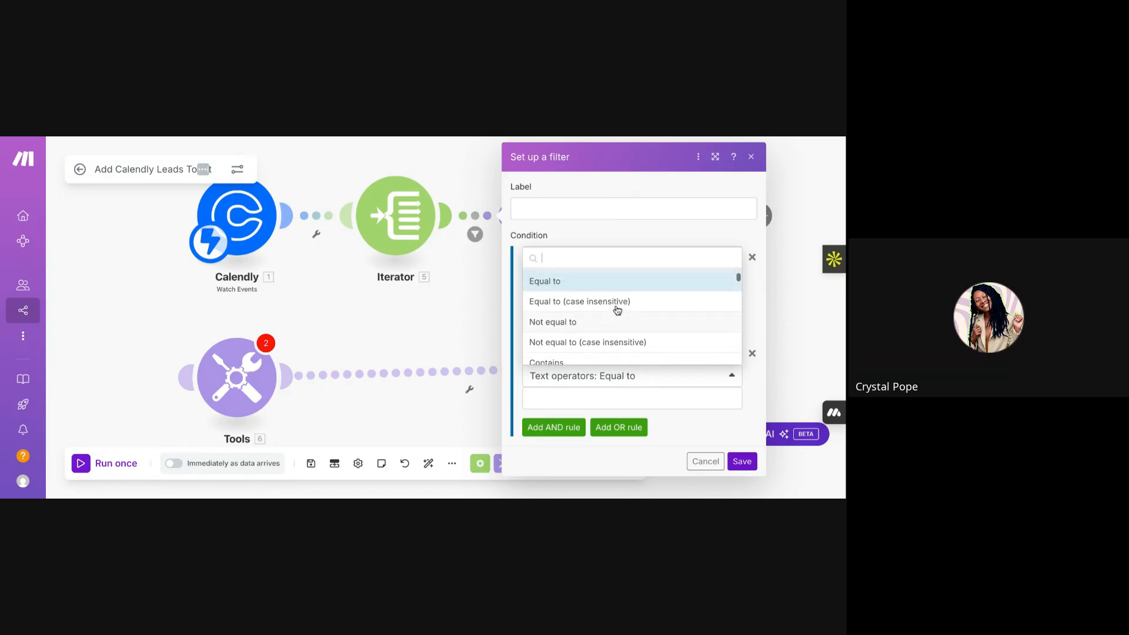
{"action": "left_click", "coordinate": [615, 308]}
{"action": "left_click", "coordinate": [586, 396]}
{"action": "type", "text": "Sign Me Up!"}
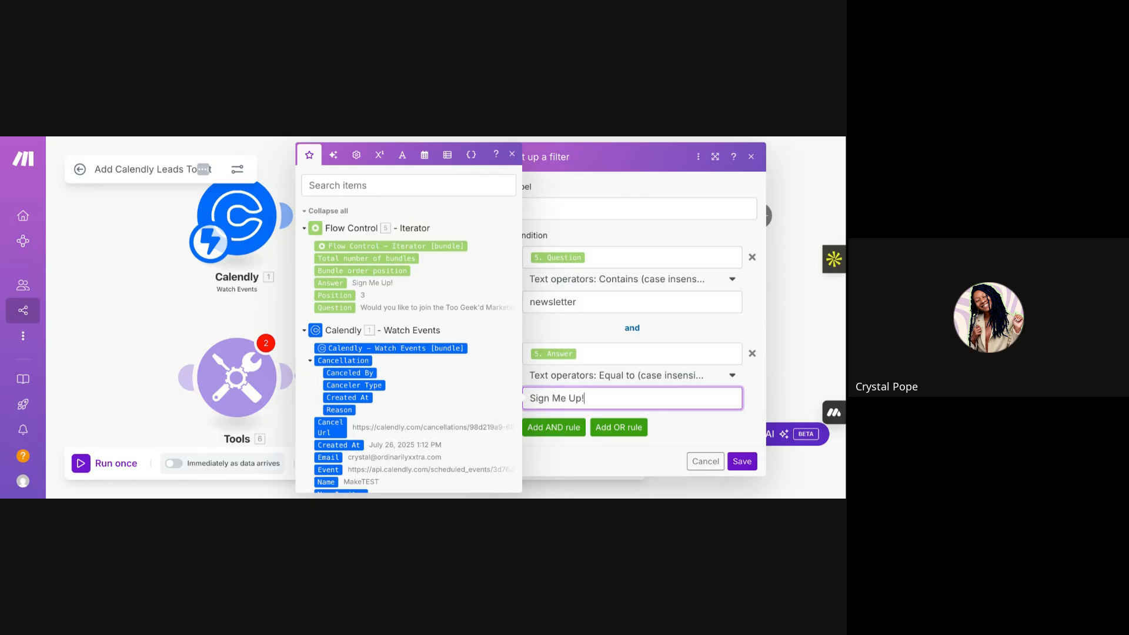
{"action": "left_click", "coordinate": [686, 431]}
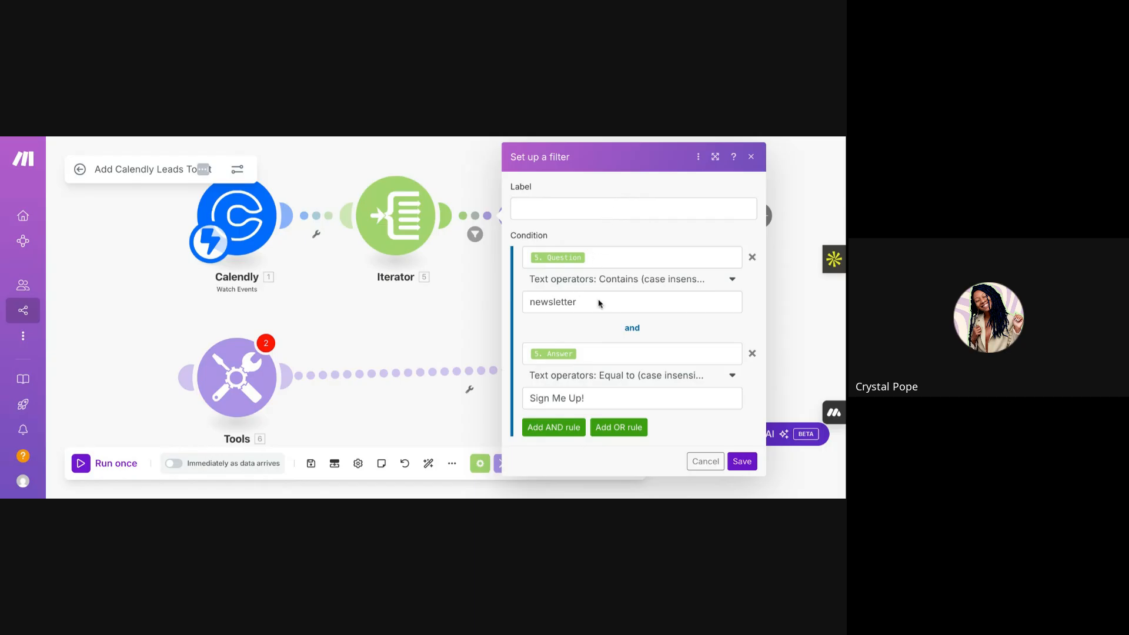
- Label the filter 'Newsletter Sign-Up' and save it
{"action": "left_click", "coordinate": [563, 214]}
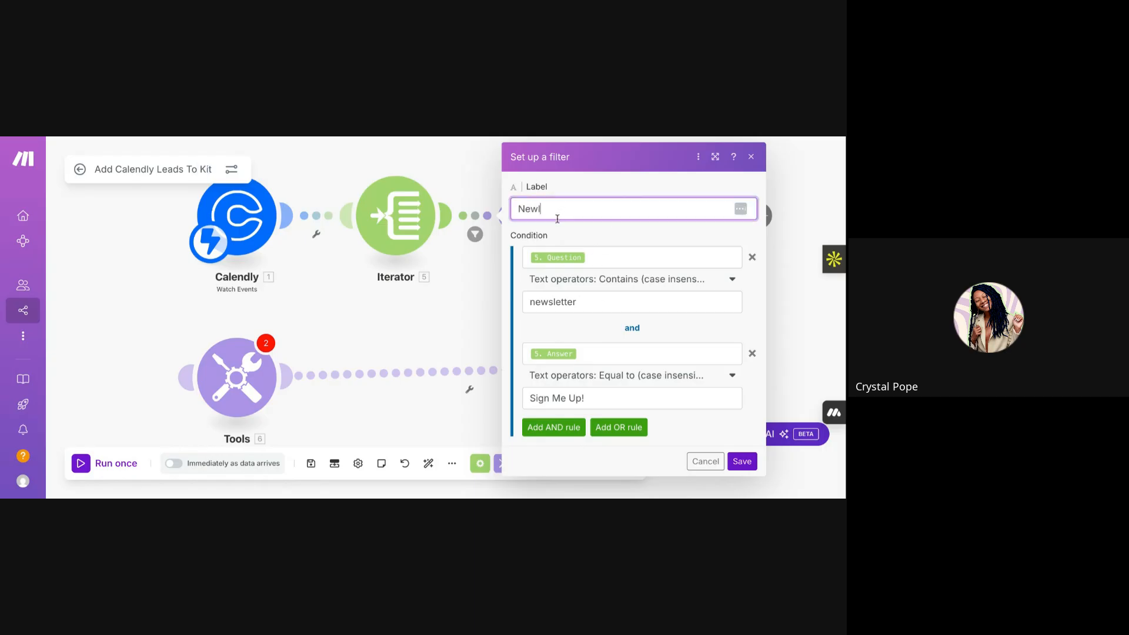
{"action": "type", "text": "Newsletter Sig"}
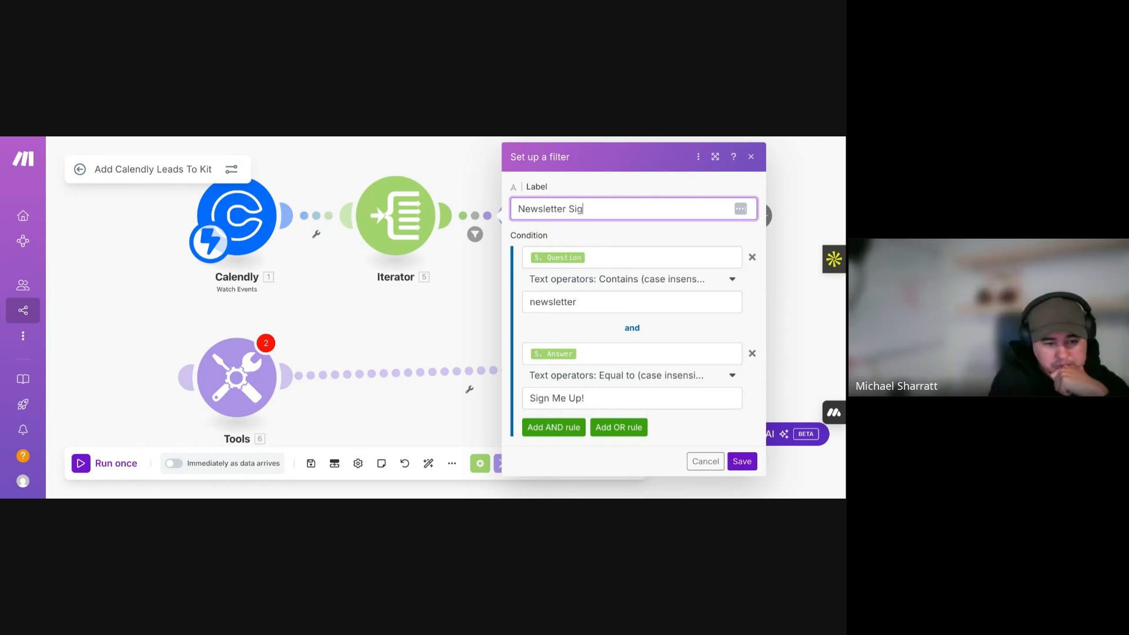
{"action": "type", "text": "n-Up"}
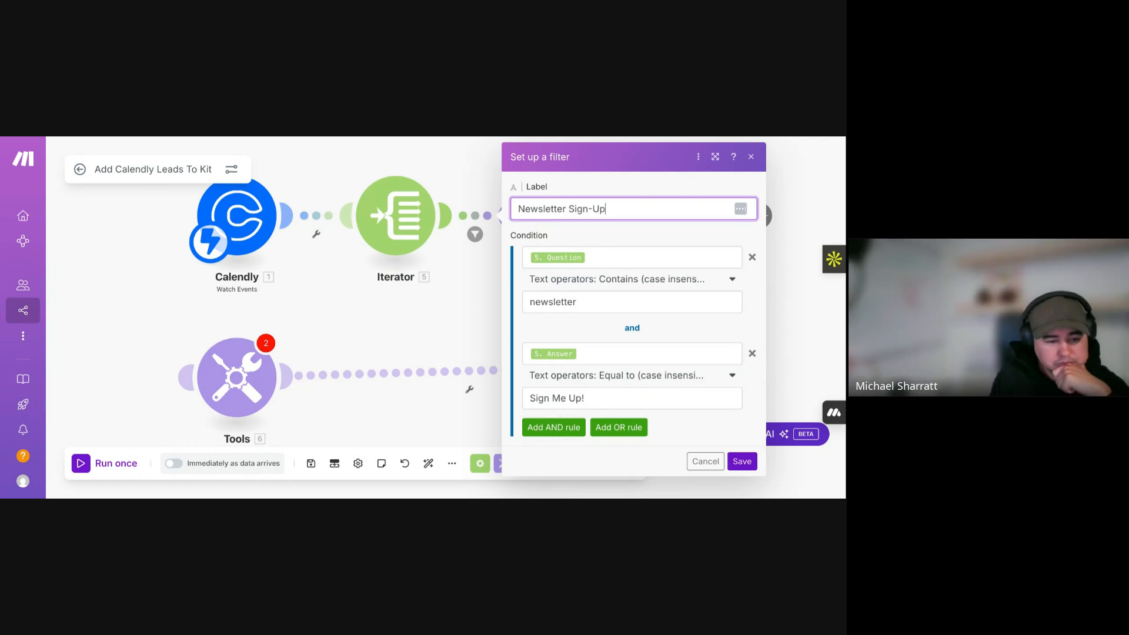
{"action": "left_click", "coordinate": [742, 462]}
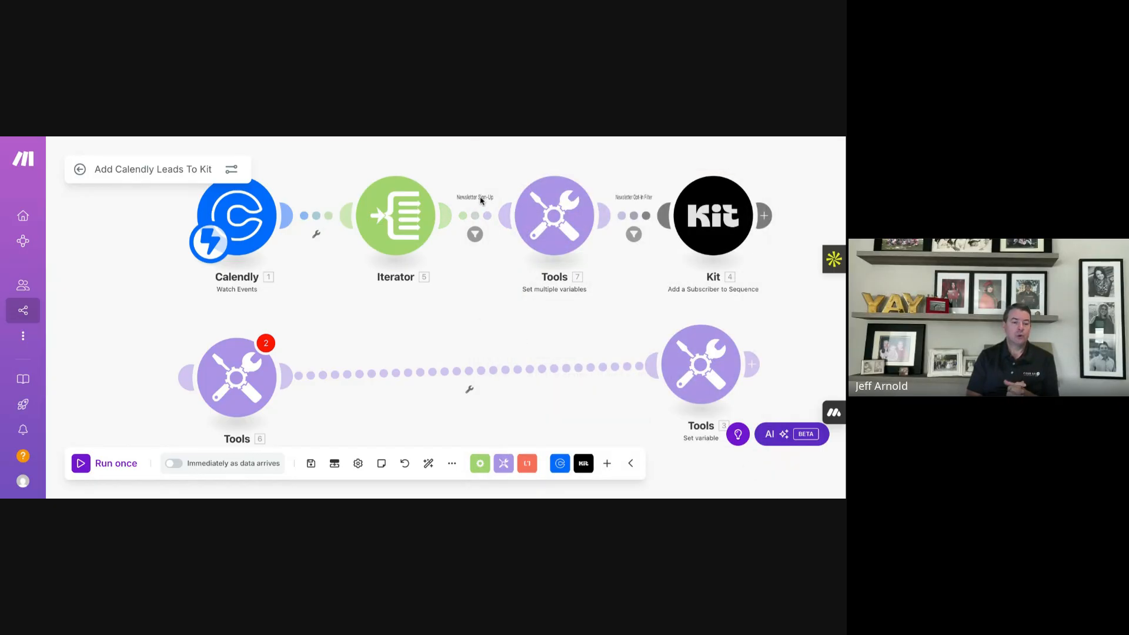
- Rename the filter label to 'Newsletter Opt-In Filter' and save it
{"action": "left_click", "coordinate": [480, 220]}
{"action": "left_click", "coordinate": [571, 210]}
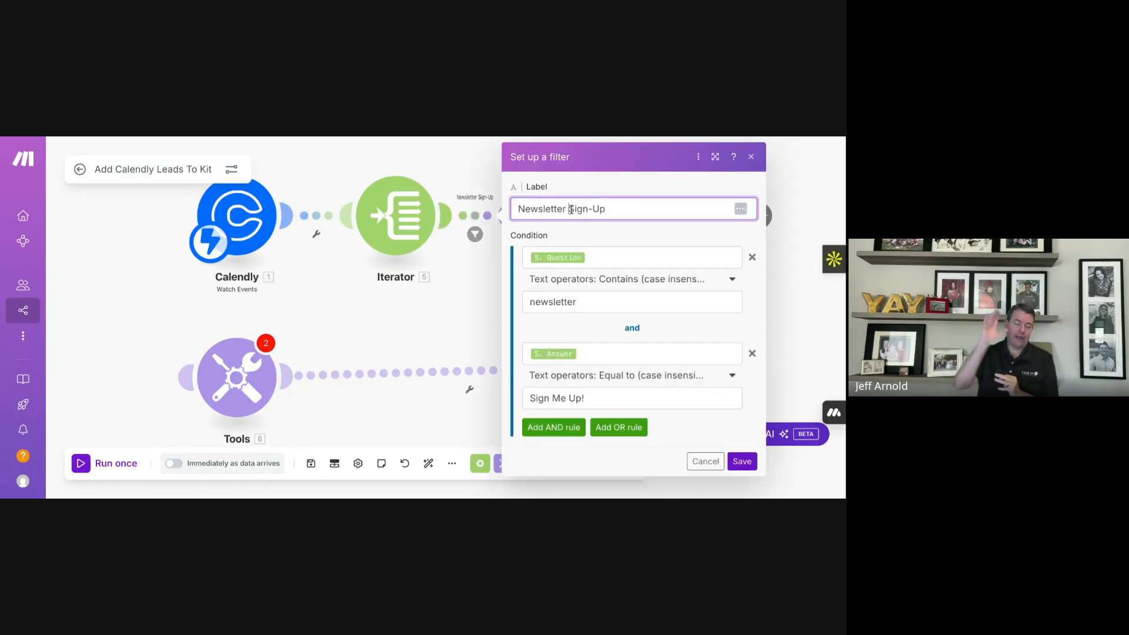
{"action": "type", "text": "Opt"}
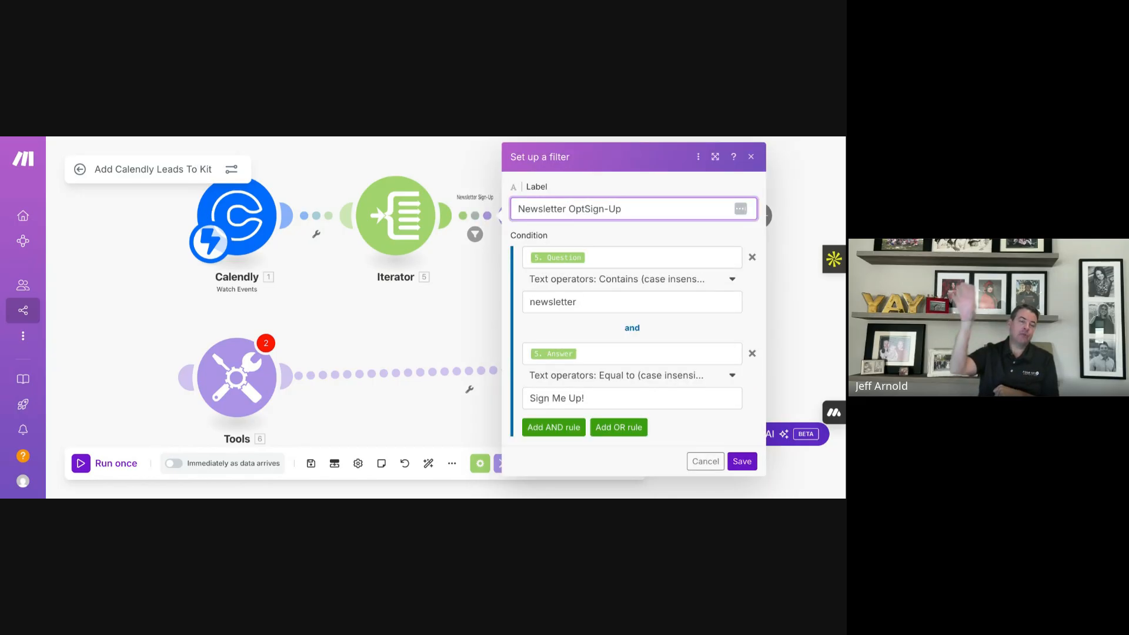
{"action": "type", "text": "-In"}
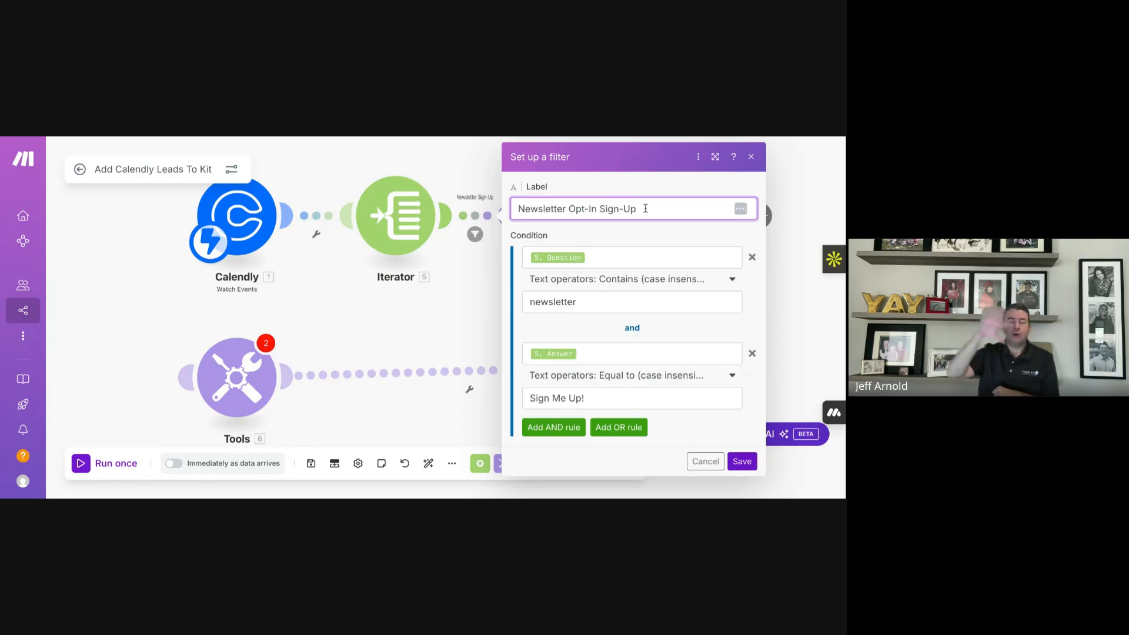
{"action": "left_click_drag", "start_coordinate": [645, 208], "coordinate": [599, 208]}
{"action": "key", "text": "BackSpace"}
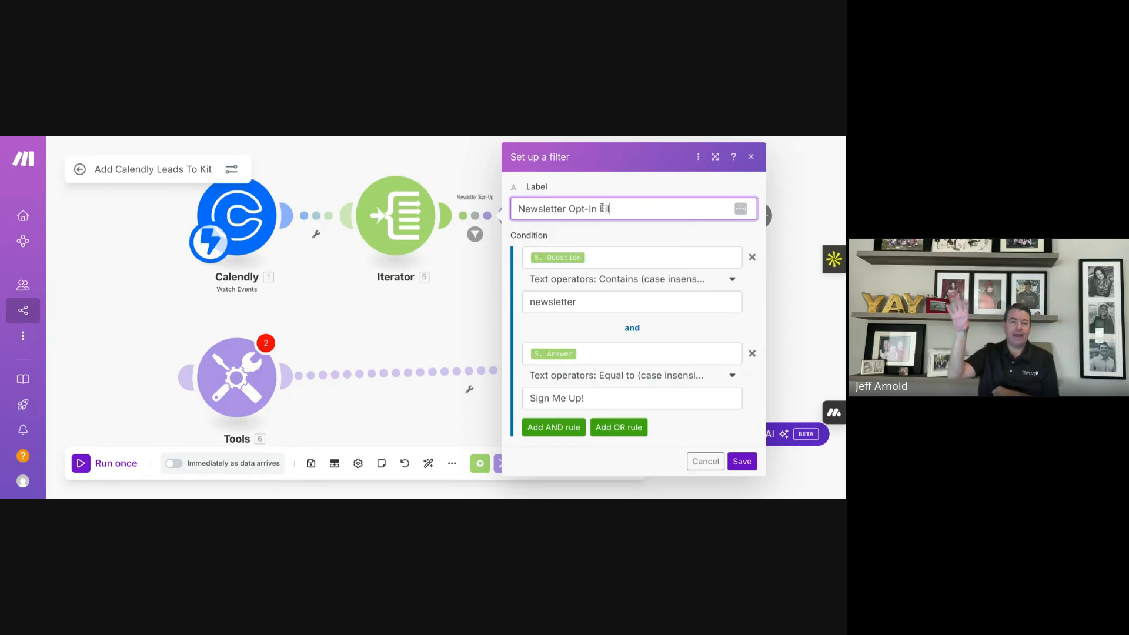
{"action": "left_click", "coordinate": [743, 461]}
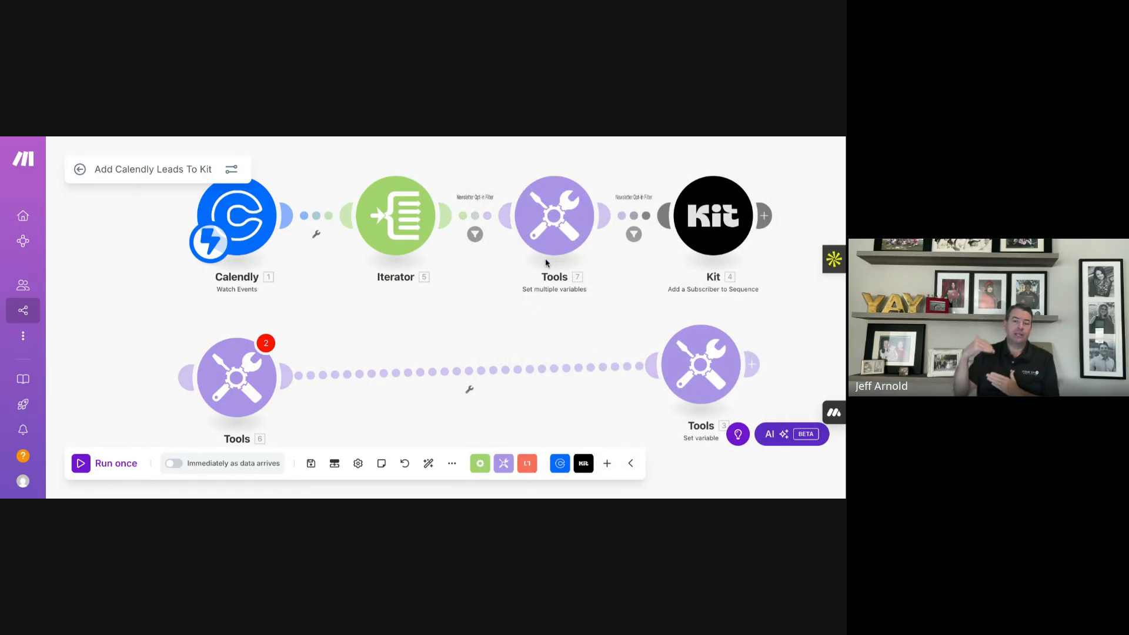
{"action": "left_click", "coordinate": [475, 234]}
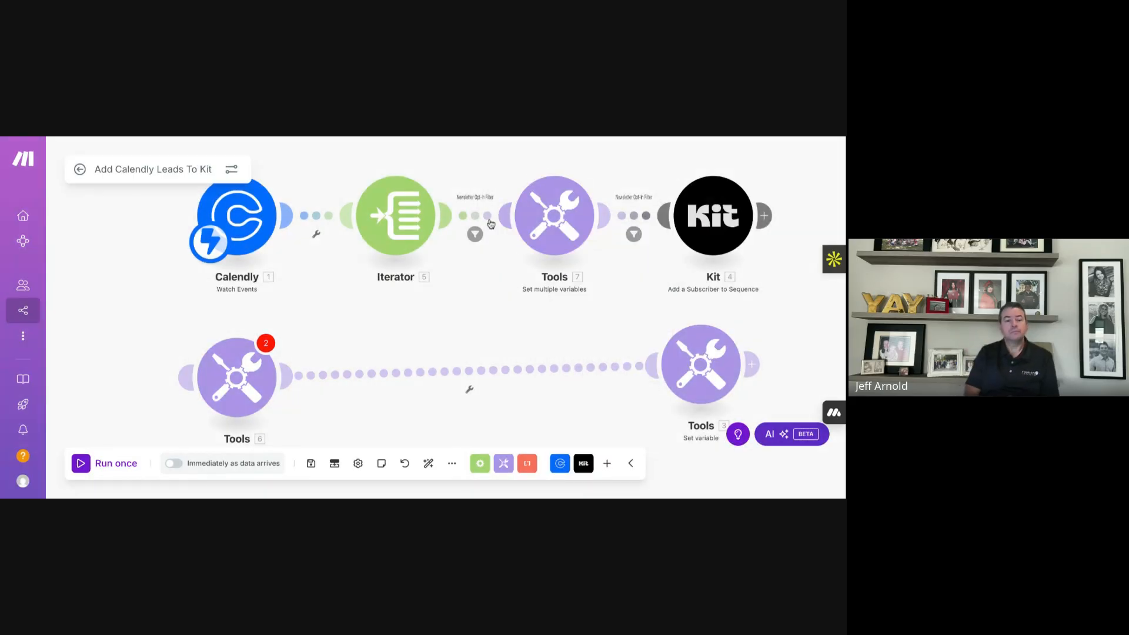
- Unlink Tools from Kit, reposition the Tools 7 module, and reconnect it to Kit
{"action": "right_click", "coordinate": [487, 219]}
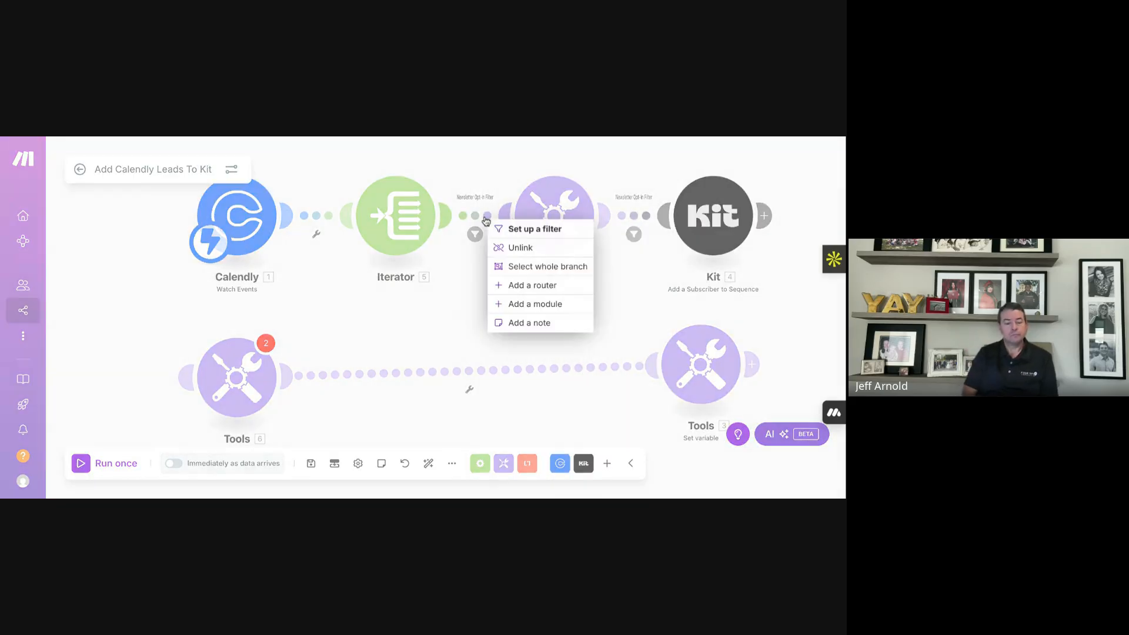
{"action": "left_click", "coordinate": [625, 314]}
{"action": "right_click", "coordinate": [628, 216]}
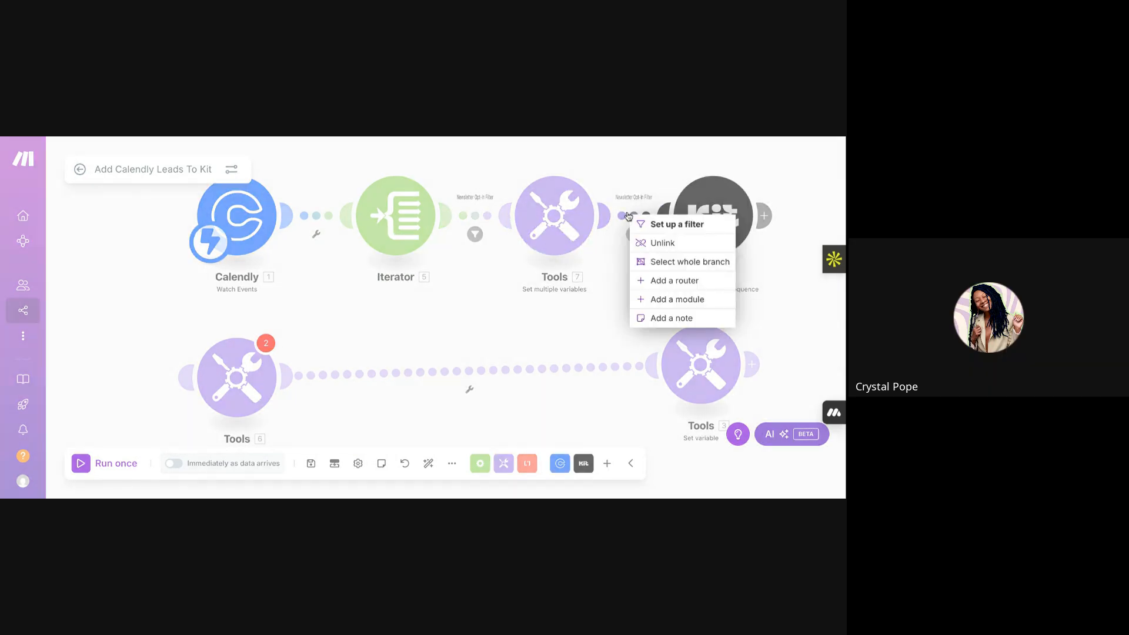
{"action": "left_click", "coordinate": [647, 242]}
{"action": "left_click_drag", "start_coordinate": [571, 231], "coordinate": [553, 213]}
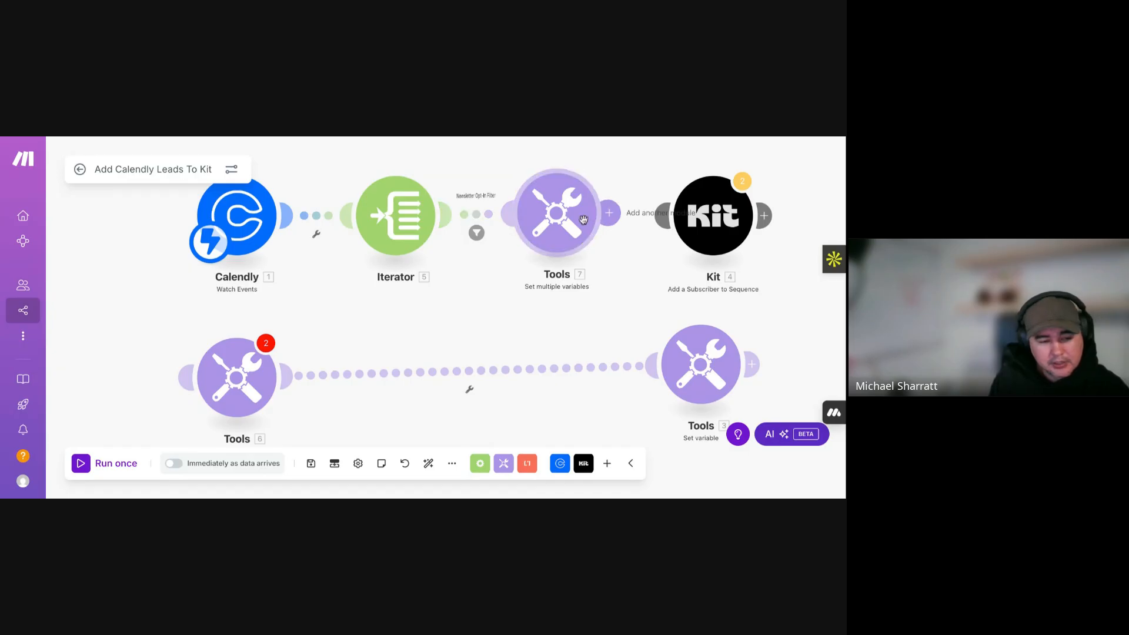
{"action": "left_click_drag", "start_coordinate": [622, 221], "coordinate": [668, 220]}
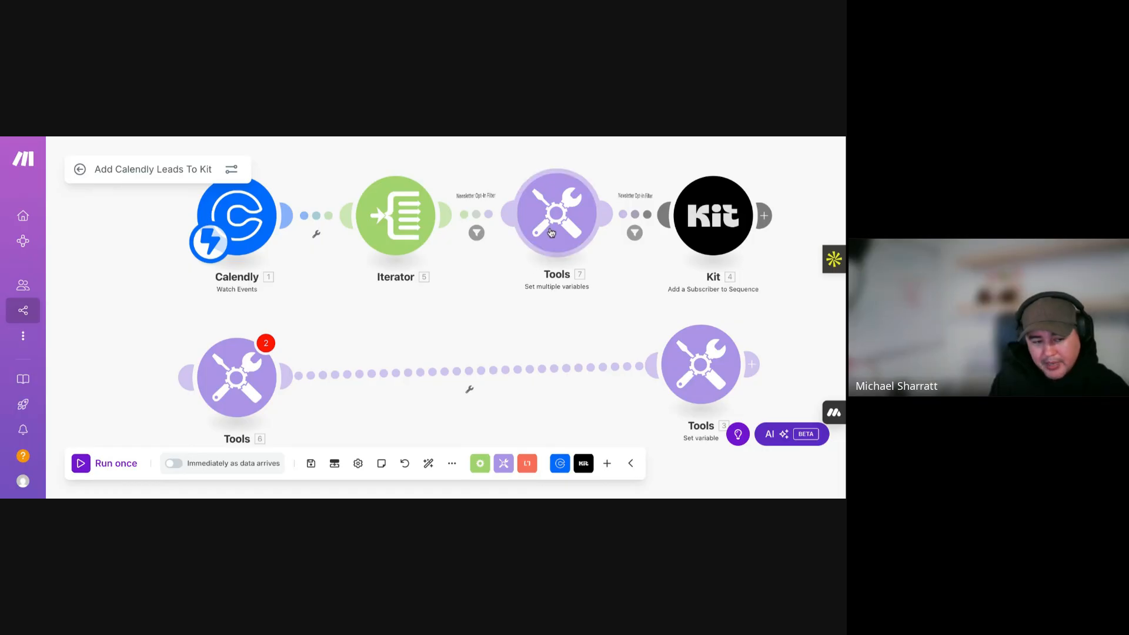
- Disconnect Iterator from Tools and undo it, then inspect the Tools-to-Kit filter
{"action": "right_click", "coordinate": [474, 221]}
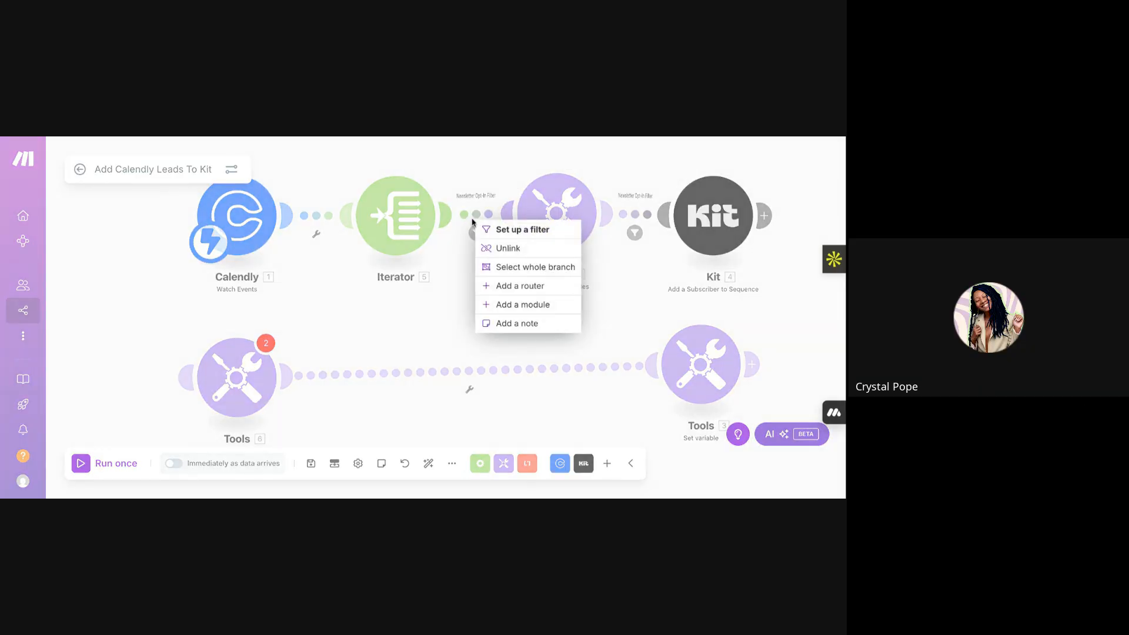
{"action": "left_click", "coordinate": [498, 248]}
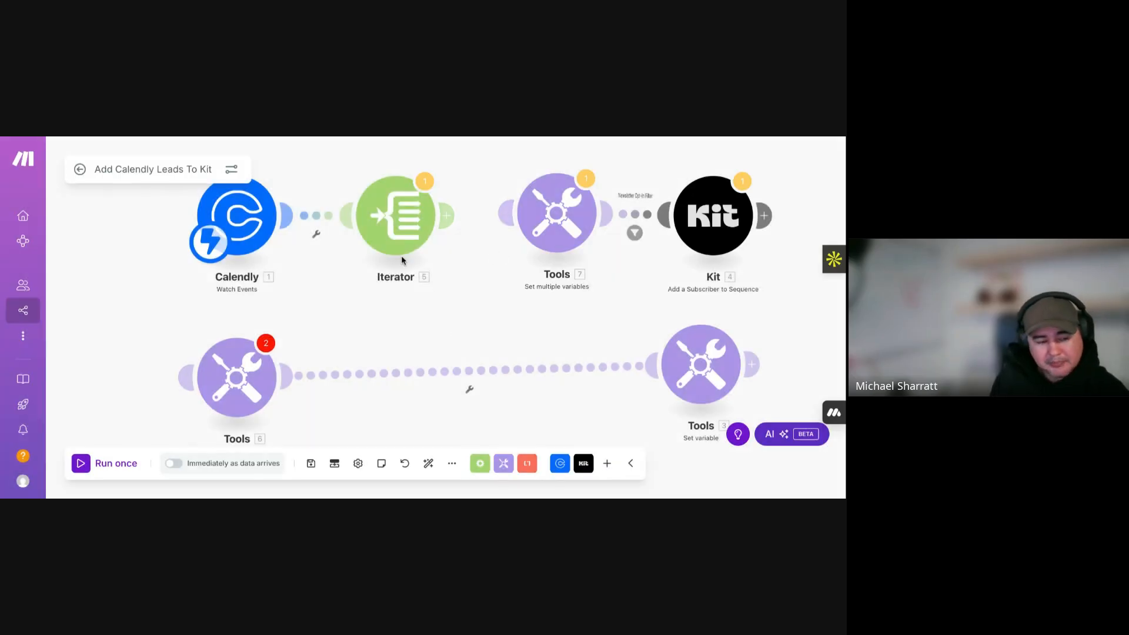
{"action": "key", "text": "ctrl+z"}
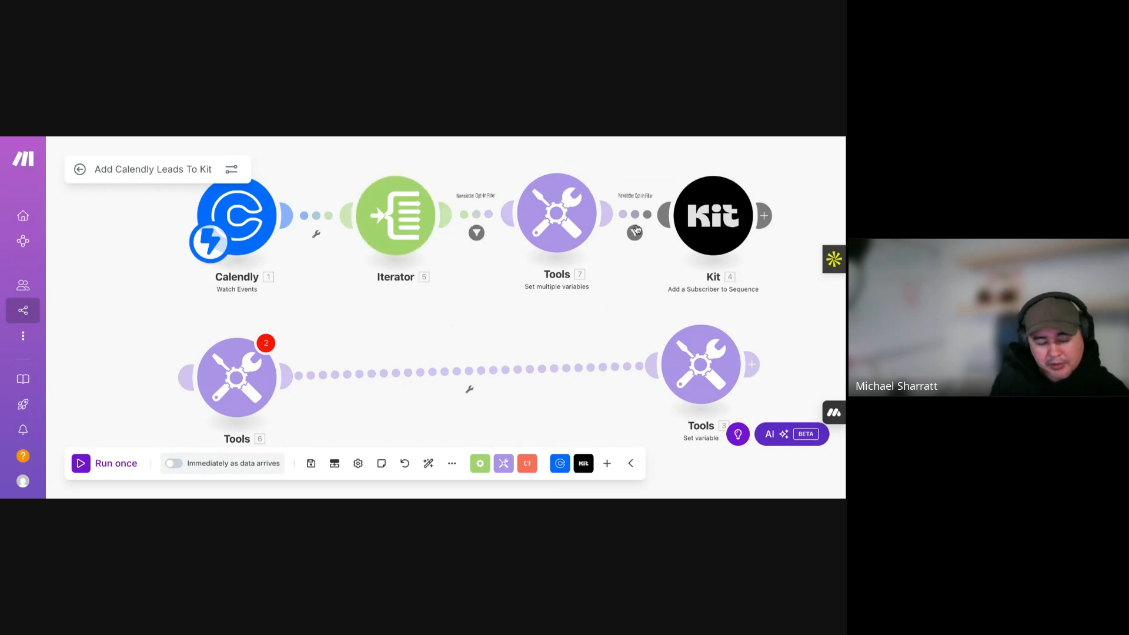
{"action": "right_click", "coordinate": [634, 218]}
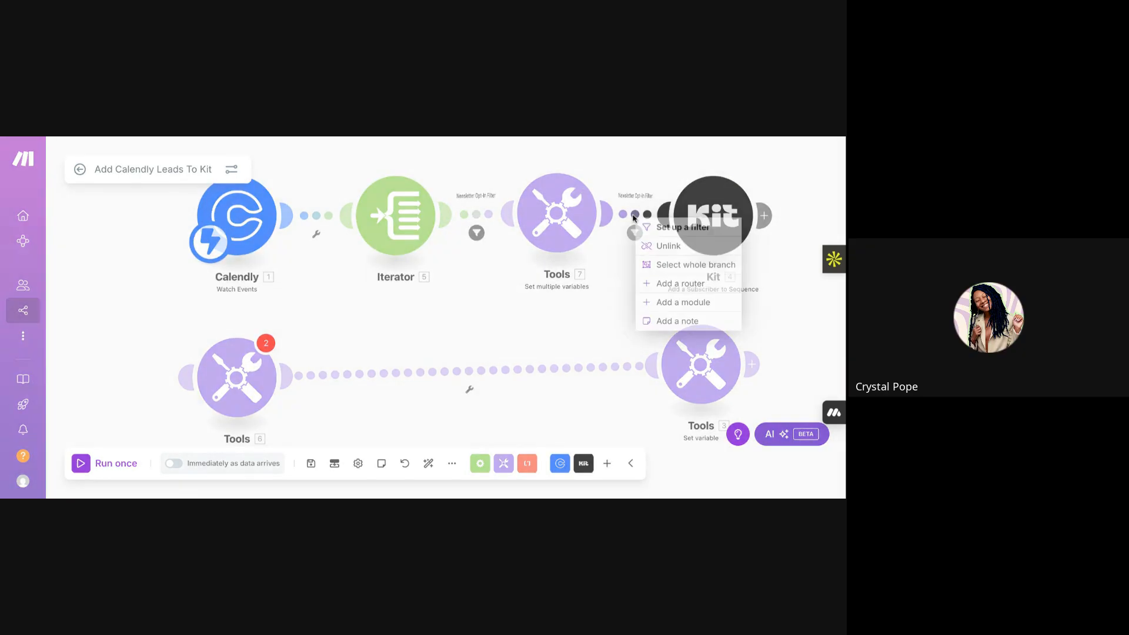
{"action": "left_click", "coordinate": [644, 228]}
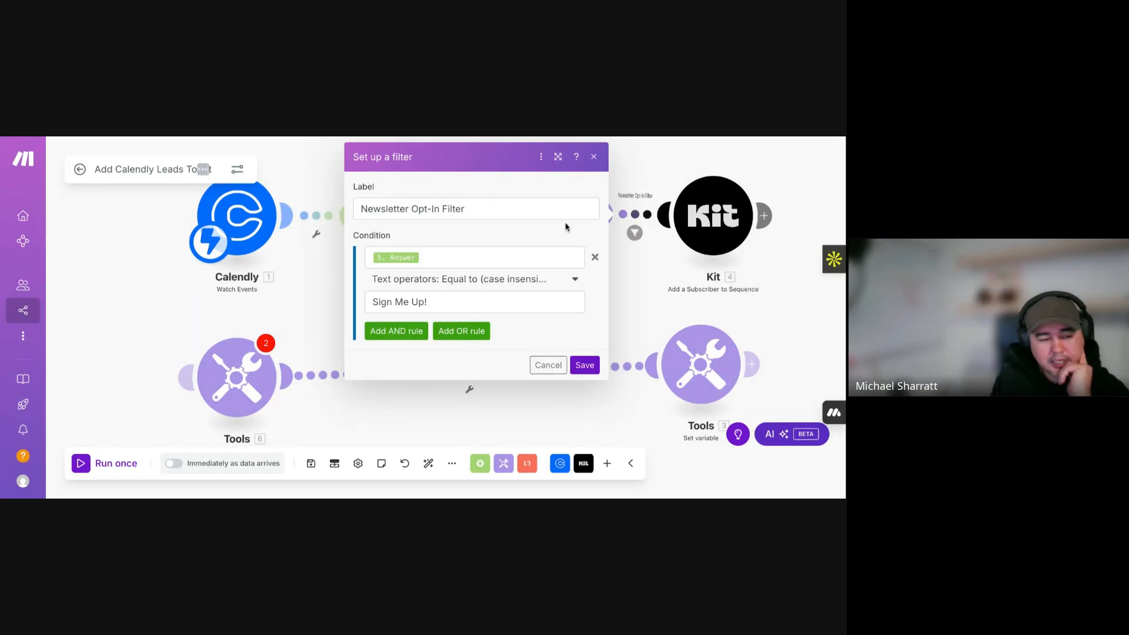
{"action": "left_click", "coordinate": [594, 156]}
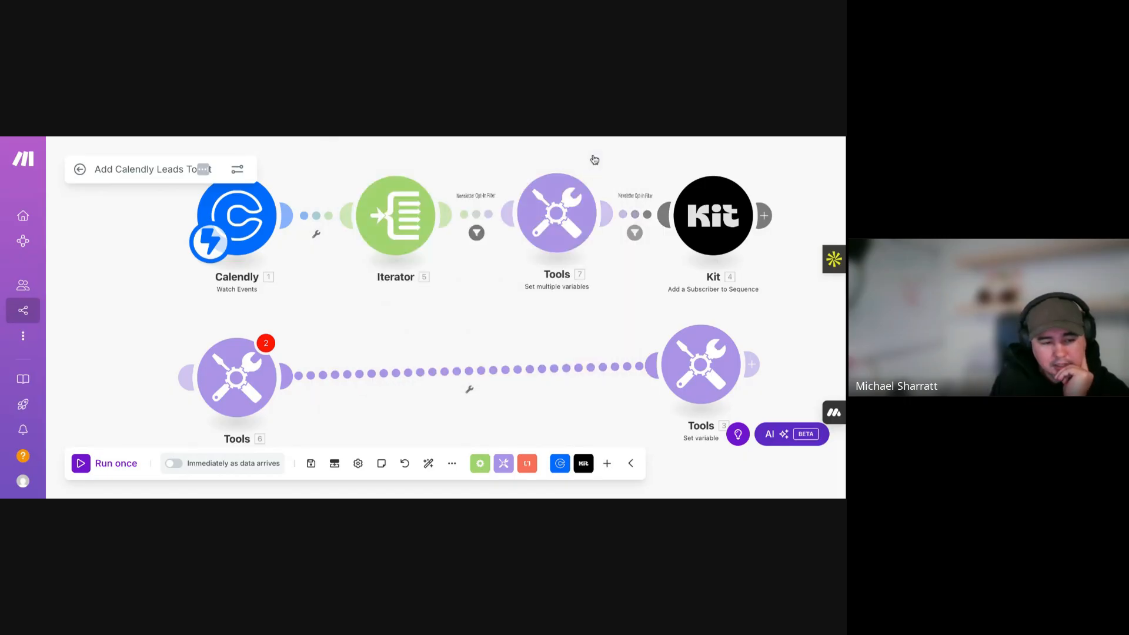
- Delete the condition from the Tools-to-Kit filter and save it empty
{"action": "left_click", "coordinate": [635, 220]}
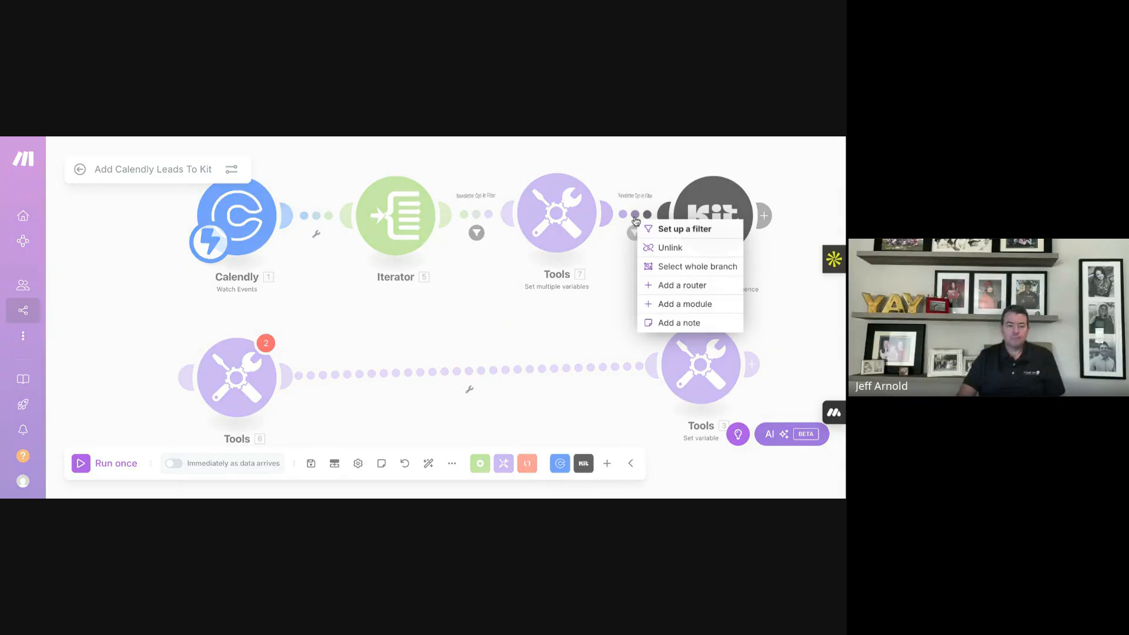
{"action": "left_click", "coordinate": [679, 227]}
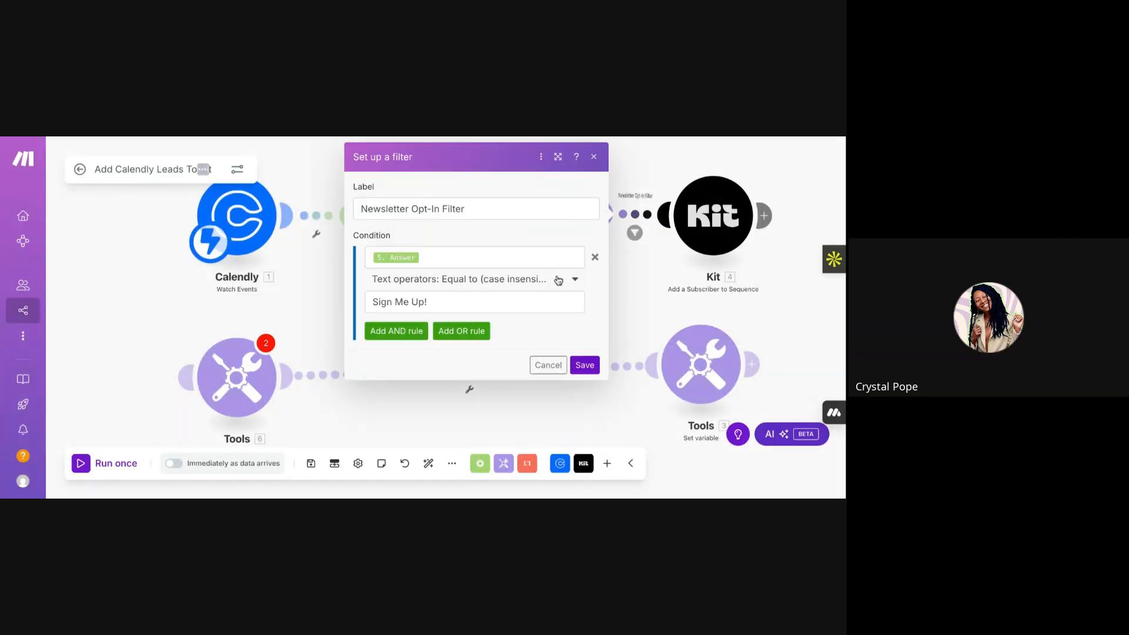
{"action": "left_click", "coordinate": [596, 259]}
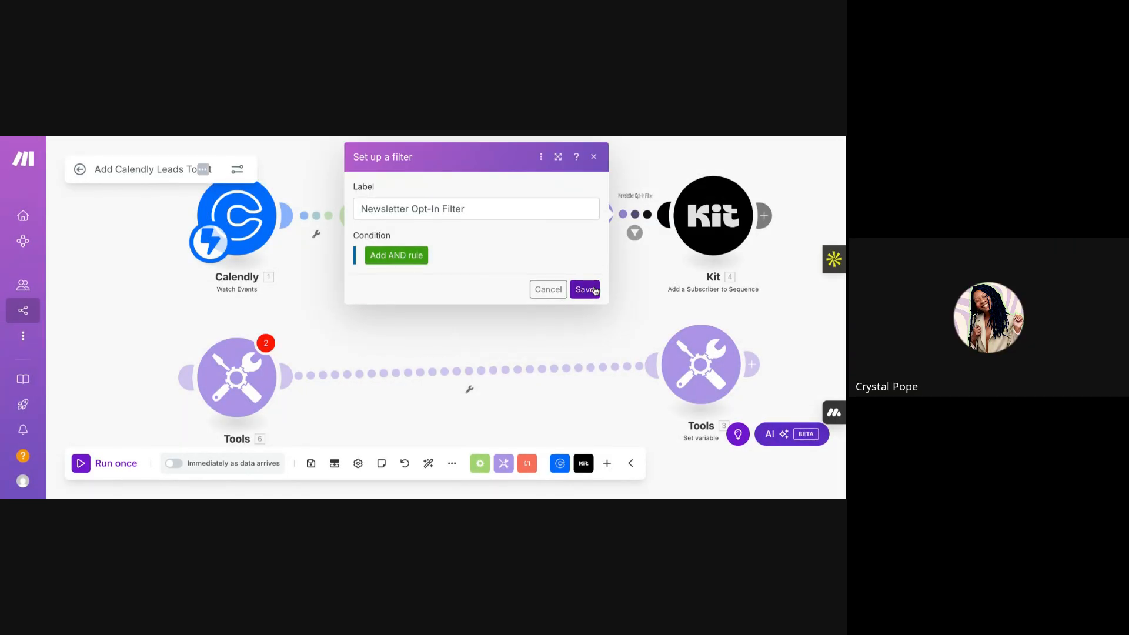
{"action": "left_click", "coordinate": [586, 291]}
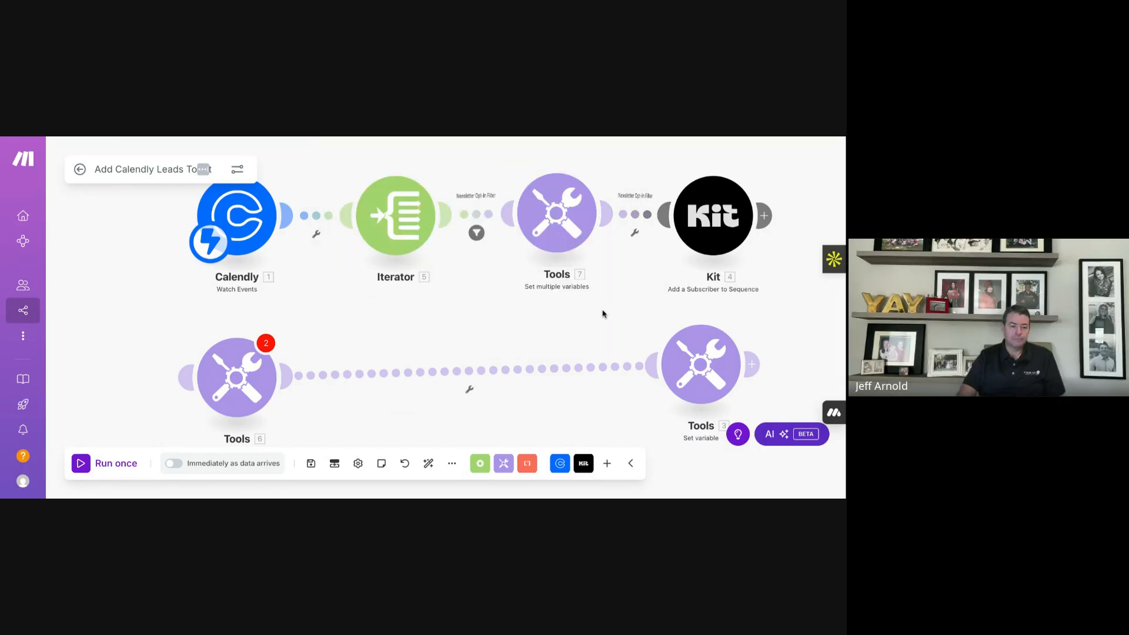
- Delete the middle Tools module between Iterator and Kit
{"action": "left_click", "coordinate": [634, 233]}
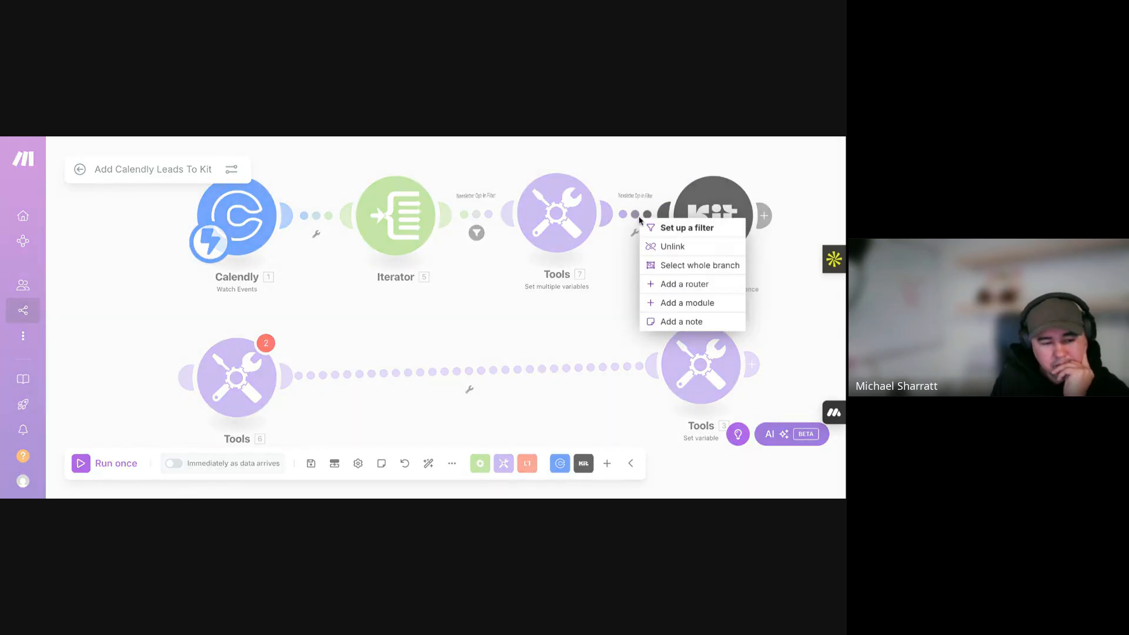
{"action": "left_click", "coordinate": [621, 256]}
{"action": "right_click", "coordinate": [570, 230]}
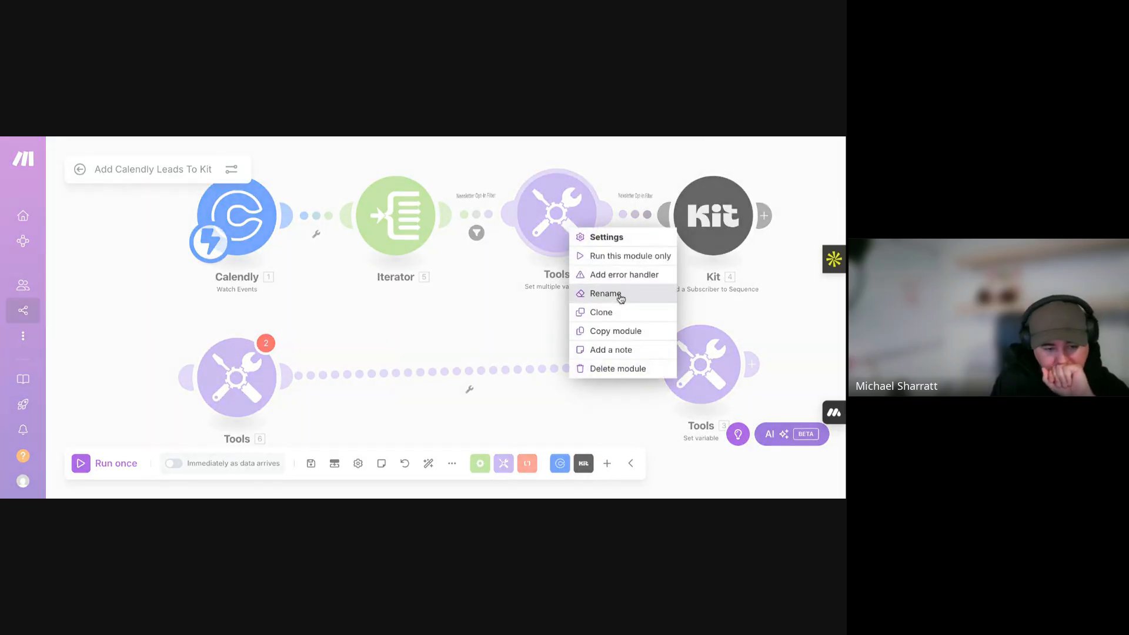
{"action": "left_click", "coordinate": [628, 368]}
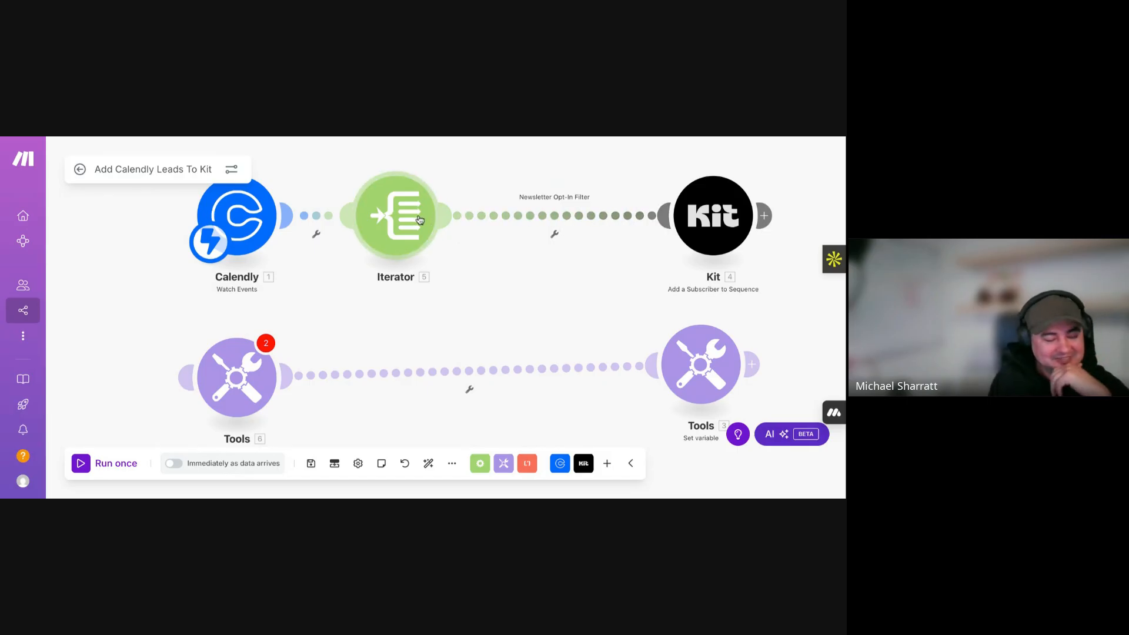
- Move the Iterator module right and map its Question into the filter's first condition
{"action": "left_click", "coordinate": [551, 218]}
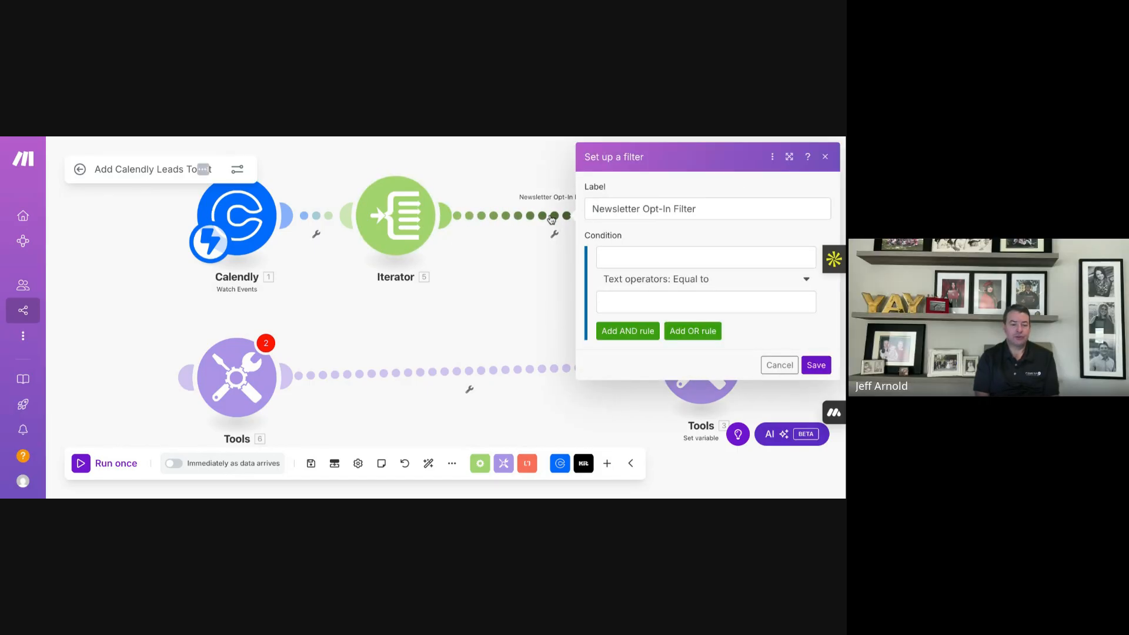
{"action": "left_click", "coordinate": [530, 248]}
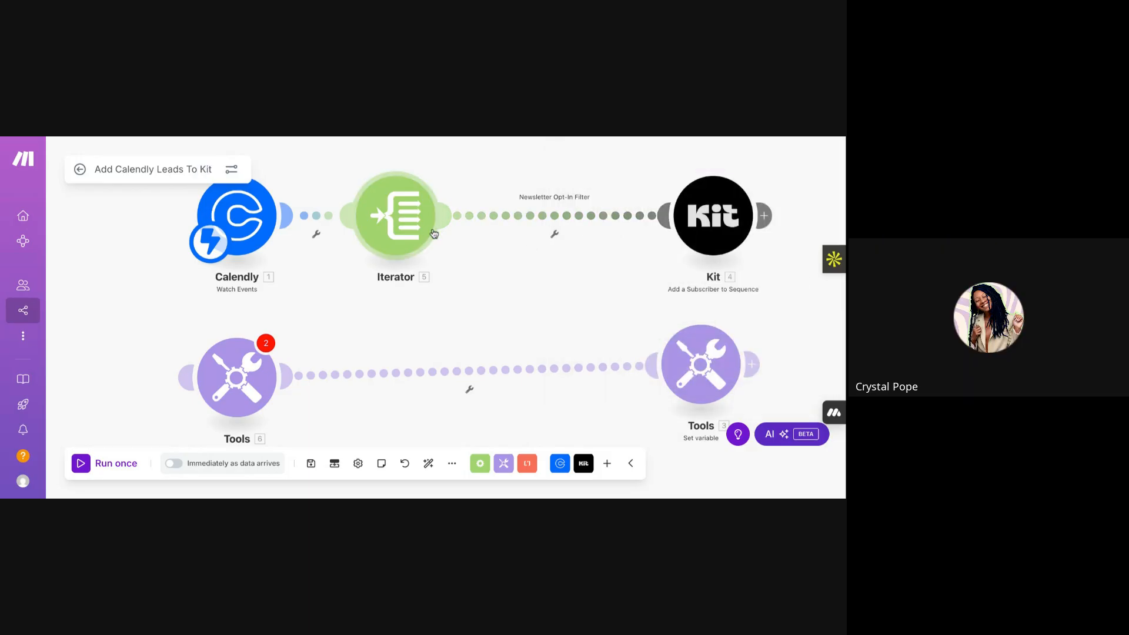
{"action": "left_click_drag", "start_coordinate": [380, 225], "coordinate": [442, 230]}
{"action": "left_click", "coordinate": [566, 219]}
{"action": "left_click", "coordinate": [604, 259]}
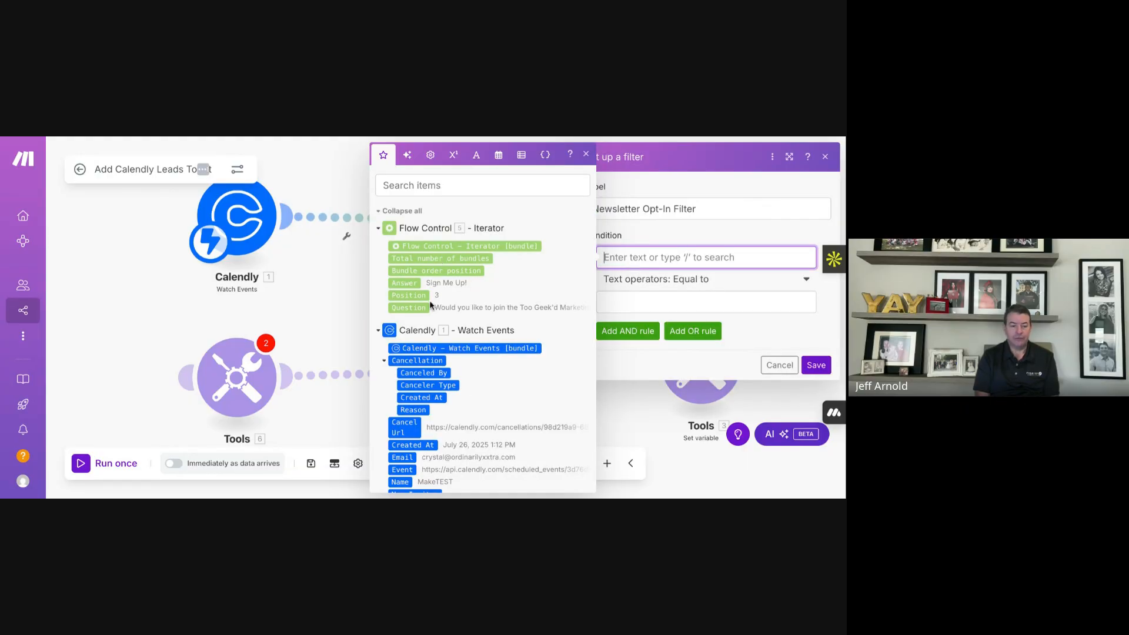
{"action": "scroll", "coordinate": [430, 305], "scroll_direction": "down", "scroll_amount": 5}
{"action": "scroll", "coordinate": [429, 318], "scroll_direction": "up", "scroll_amount": 5}
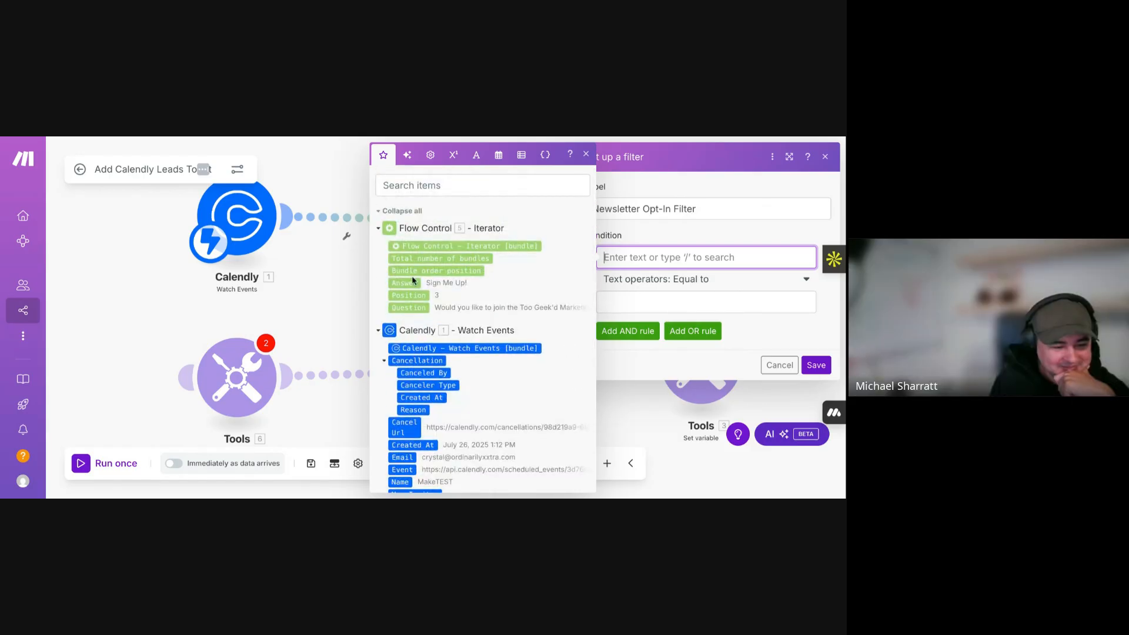
{"action": "left_click", "coordinate": [414, 282]}
{"action": "key", "text": "BackSpace"}
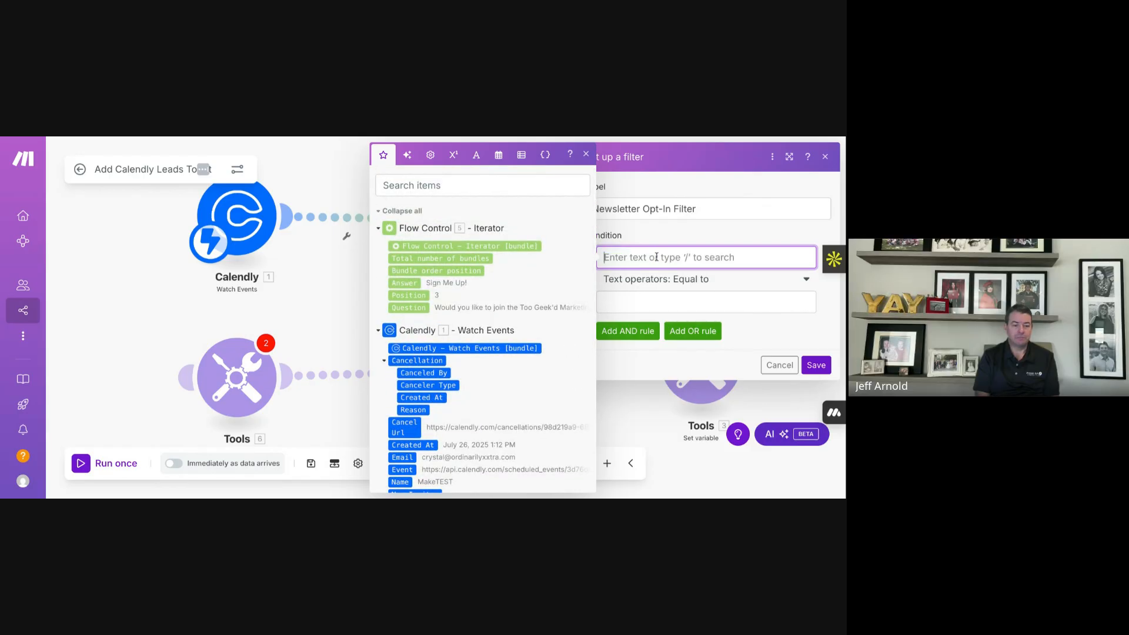
{"action": "left_click", "coordinate": [422, 308]}
- Set the first condition to Contains (case insensitive) 'newsletter'
{"action": "left_click", "coordinate": [643, 304]}
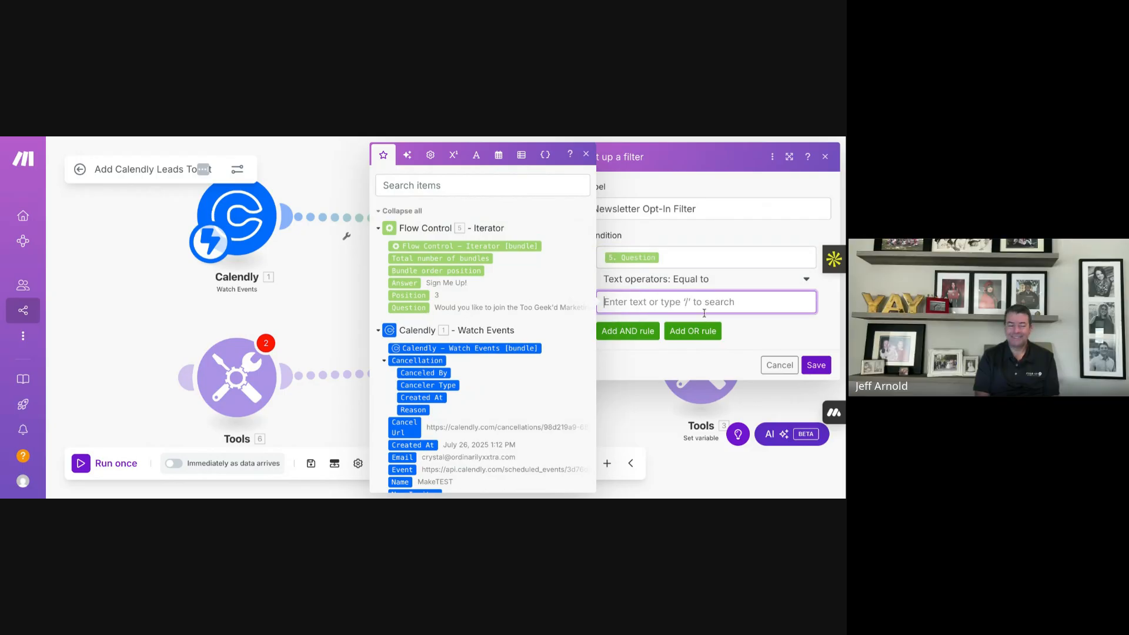
{"action": "left_click", "coordinate": [721, 287]}
{"action": "left_click", "coordinate": [720, 287]}
{"action": "scroll", "coordinate": [706, 344], "scroll_direction": "down", "scroll_amount": 2}
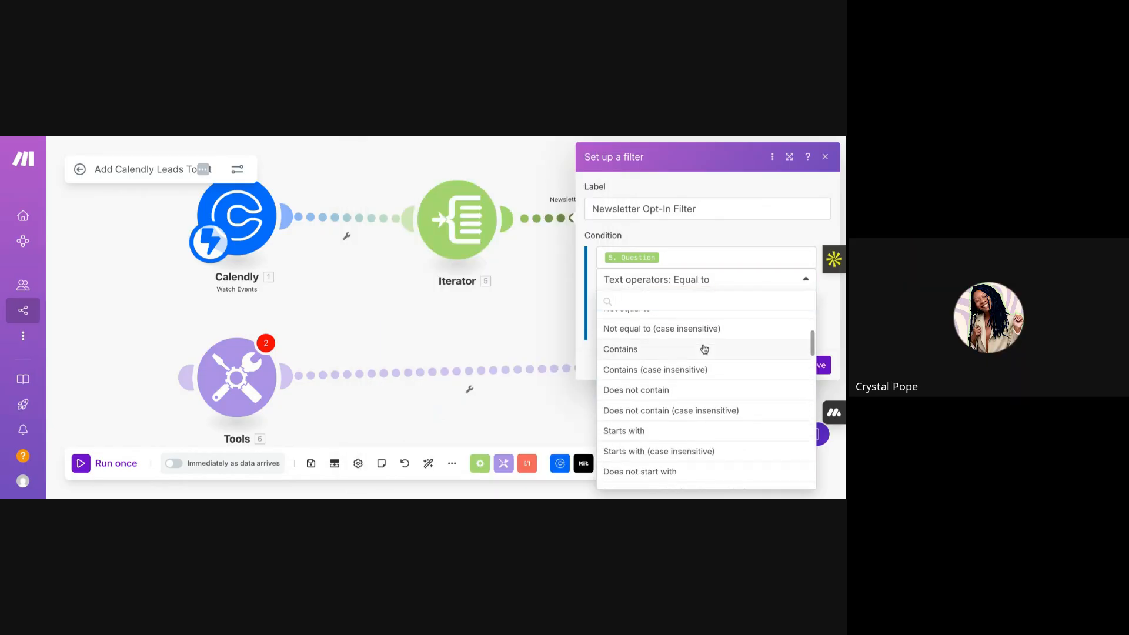
{"action": "scroll", "coordinate": [704, 350], "scroll_direction": "down", "scroll_amount": 3}
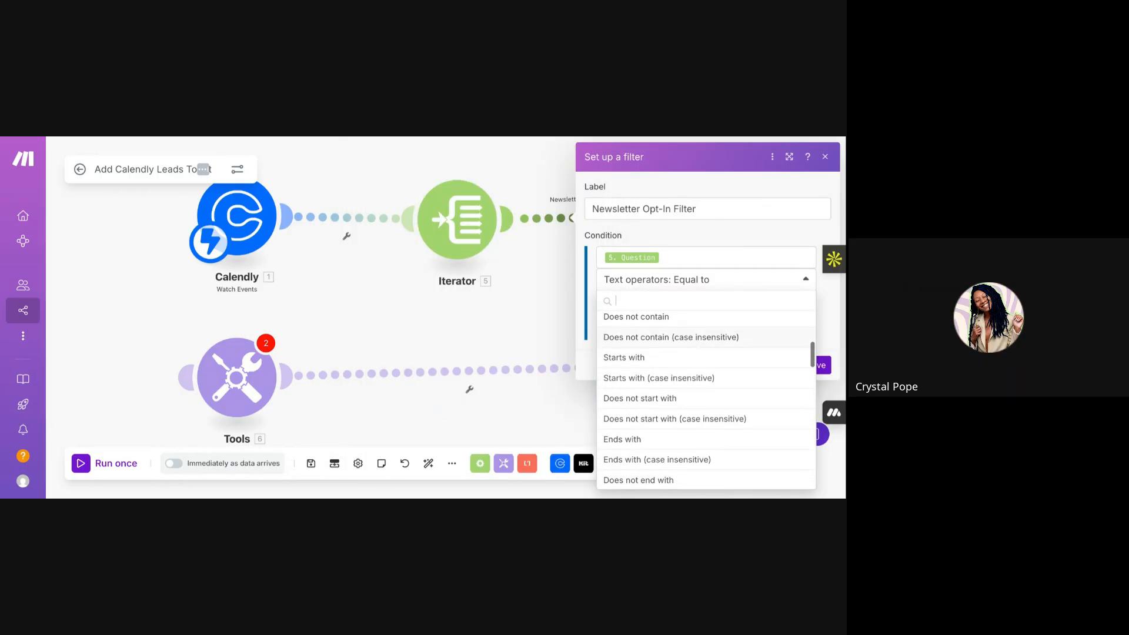
{"action": "scroll", "coordinate": [706, 346], "scroll_direction": "down", "scroll_amount": 1}
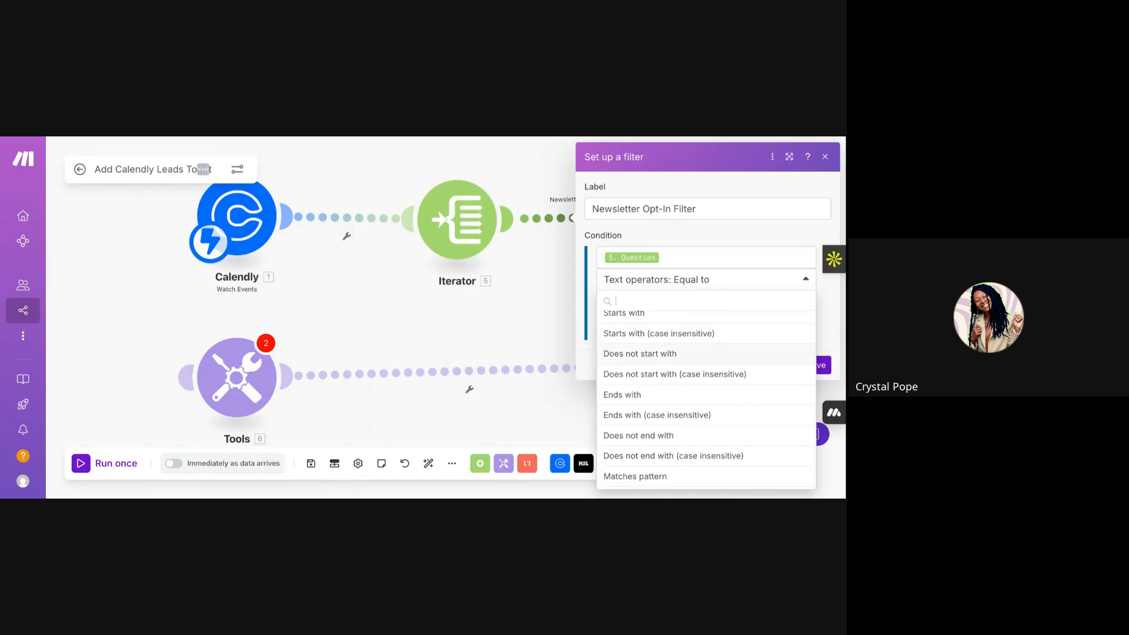
{"action": "scroll", "coordinate": [705, 383], "scroll_direction": "down", "scroll_amount": 2}
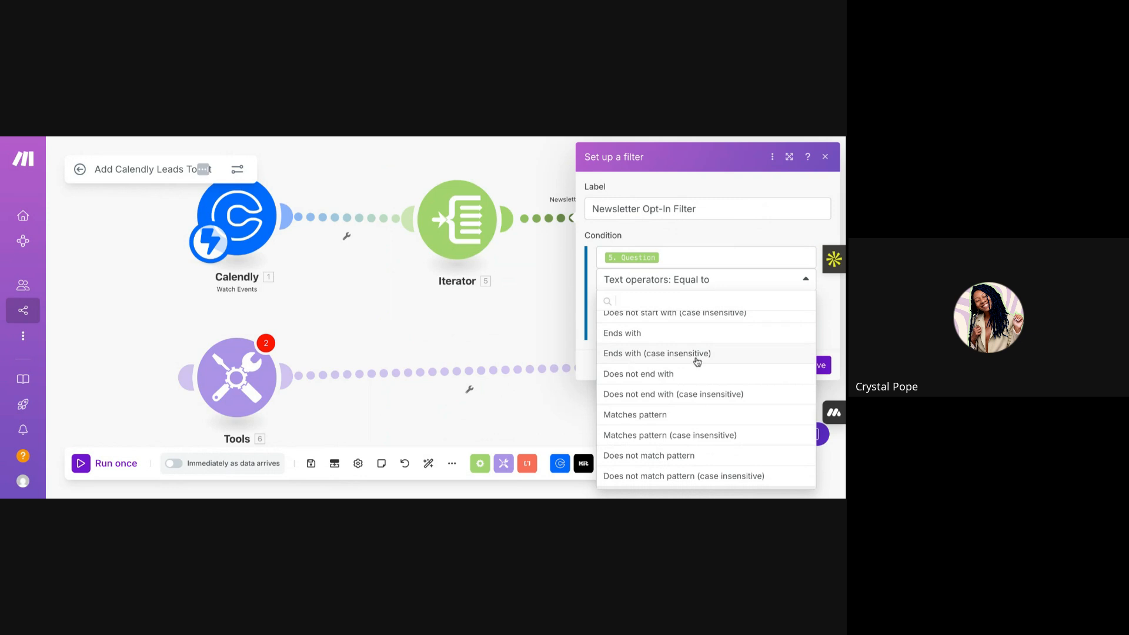
{"action": "scroll", "coordinate": [698, 363], "scroll_direction": "down", "scroll_amount": 2}
{"action": "scroll", "coordinate": [699, 363], "scroll_direction": "up", "scroll_amount": 3}
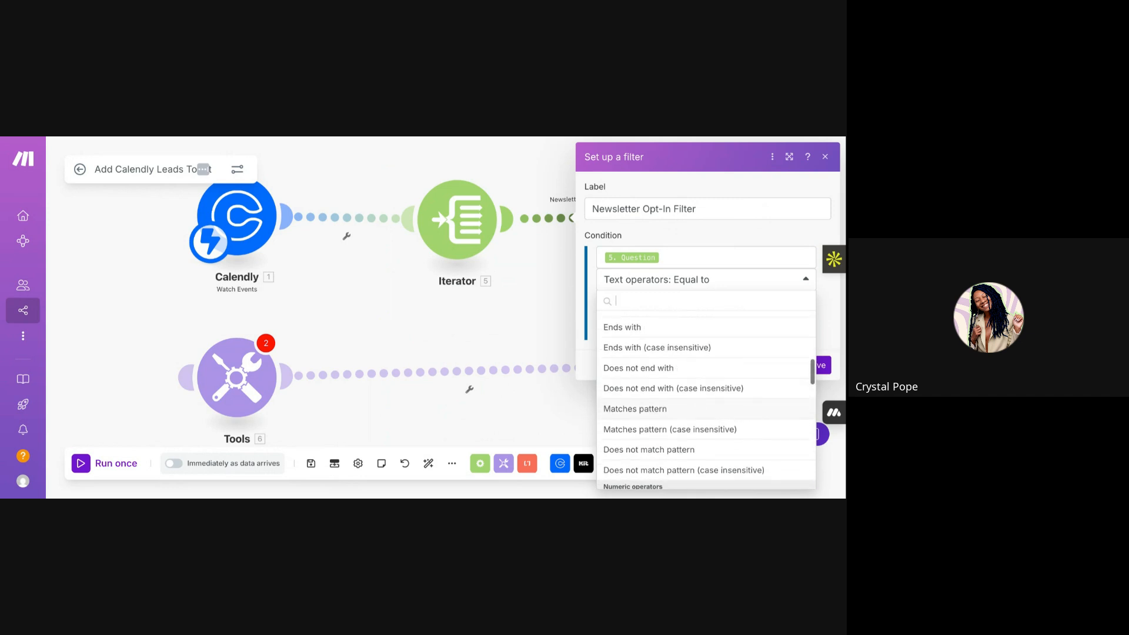
{"action": "scroll", "coordinate": [689, 364], "scroll_direction": "up", "scroll_amount": 2}
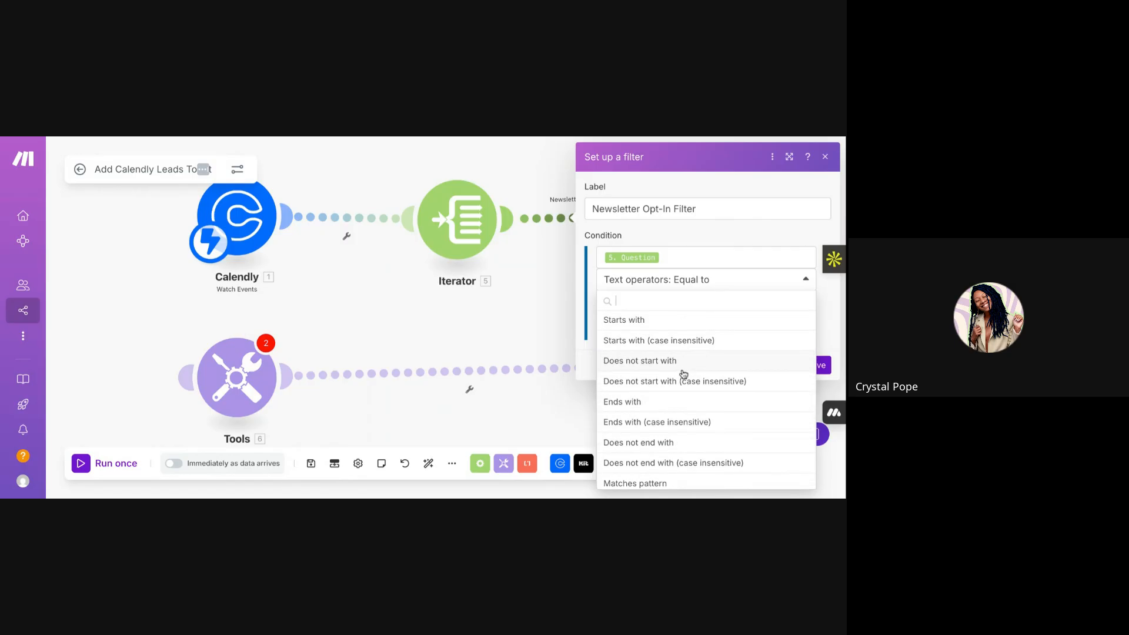
{"action": "scroll", "coordinate": [686, 411], "scroll_direction": "down", "scroll_amount": 1}
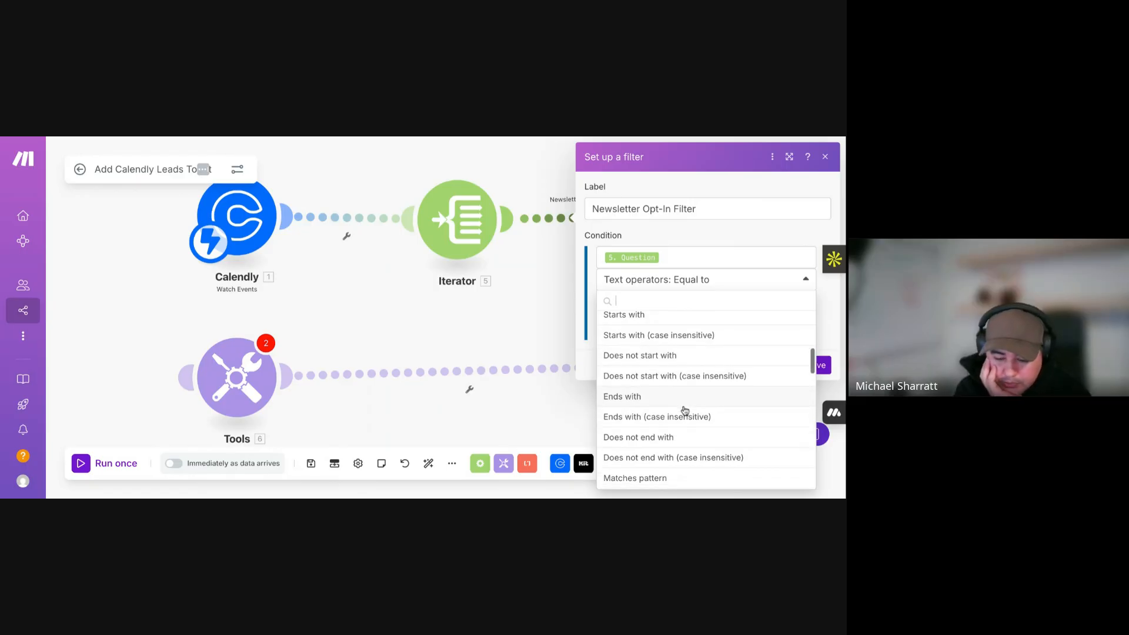
{"action": "scroll", "coordinate": [686, 411], "scroll_direction": "up", "scroll_amount": 1}
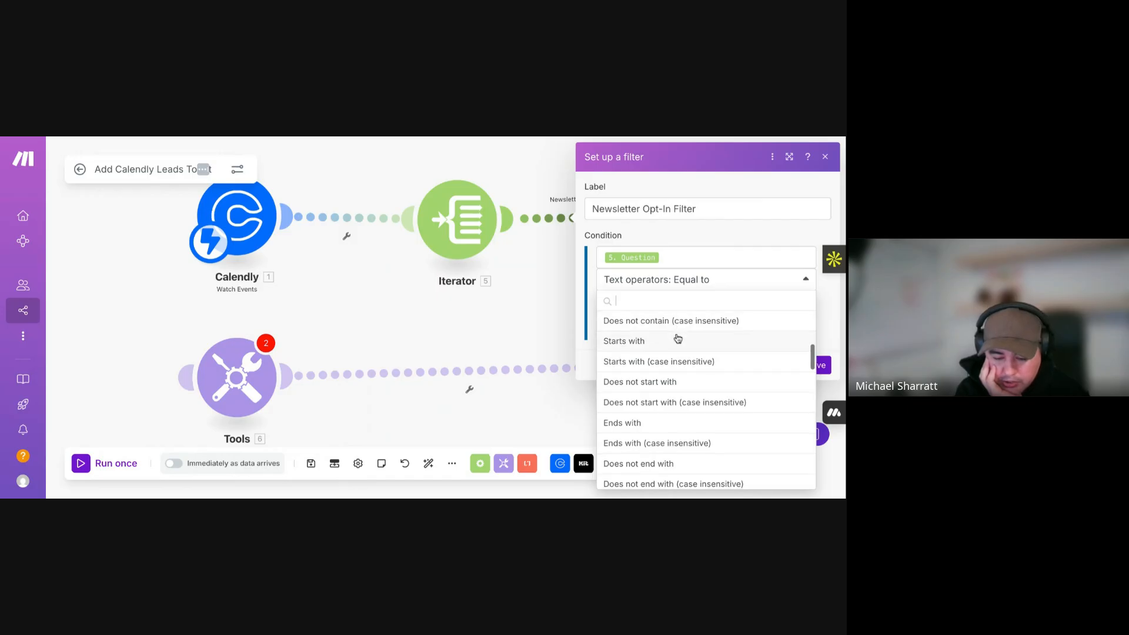
{"action": "scroll", "coordinate": [679, 340], "scroll_direction": "down", "scroll_amount": 5}
{"action": "scroll", "coordinate": [678, 340], "scroll_direction": "up", "scroll_amount": 2}
{"action": "scroll", "coordinate": [677, 355], "scroll_direction": "up", "scroll_amount": 5}
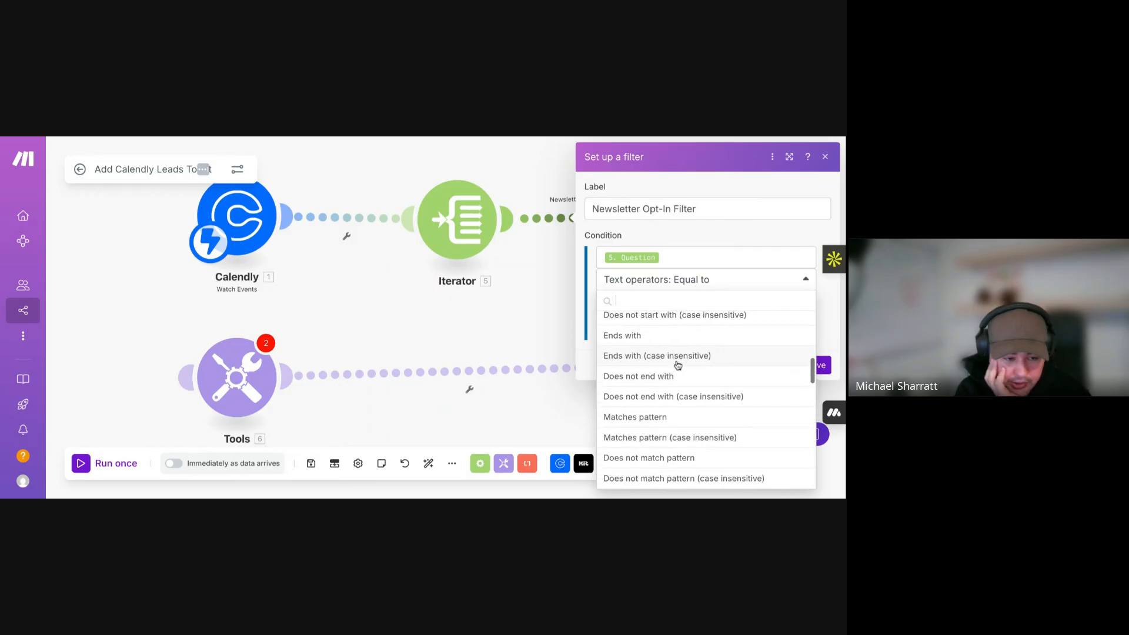
{"action": "scroll", "coordinate": [669, 383], "scroll_direction": "up", "scroll_amount": 2}
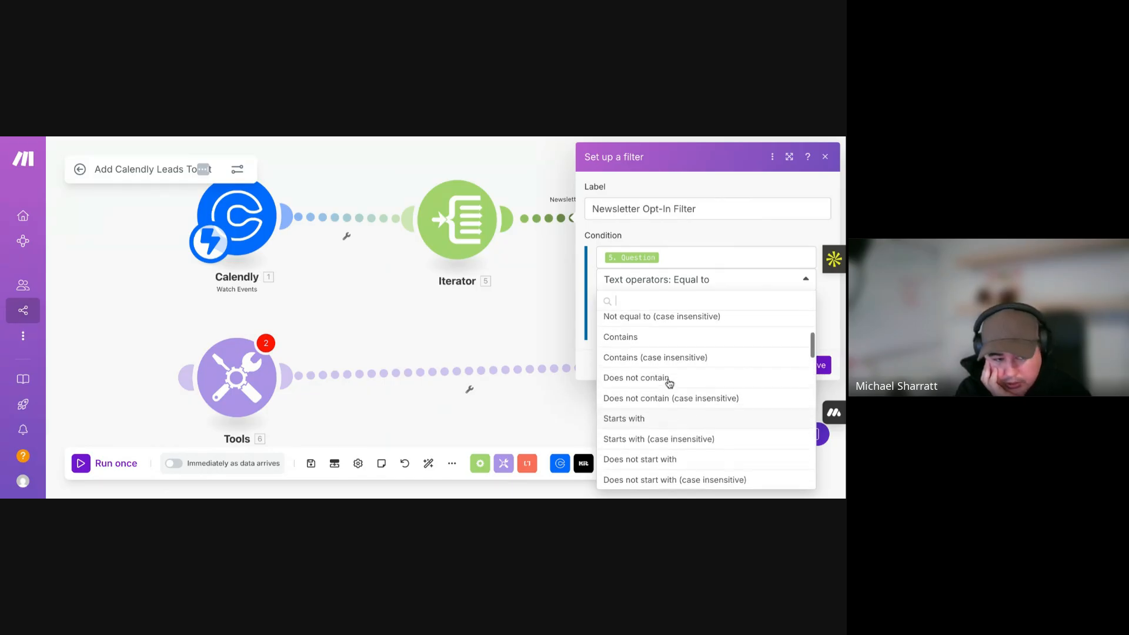
{"action": "left_click", "coordinate": [657, 351]}
{"action": "left_click", "coordinate": [632, 303]}
{"action": "type", "text": "newsletter"}
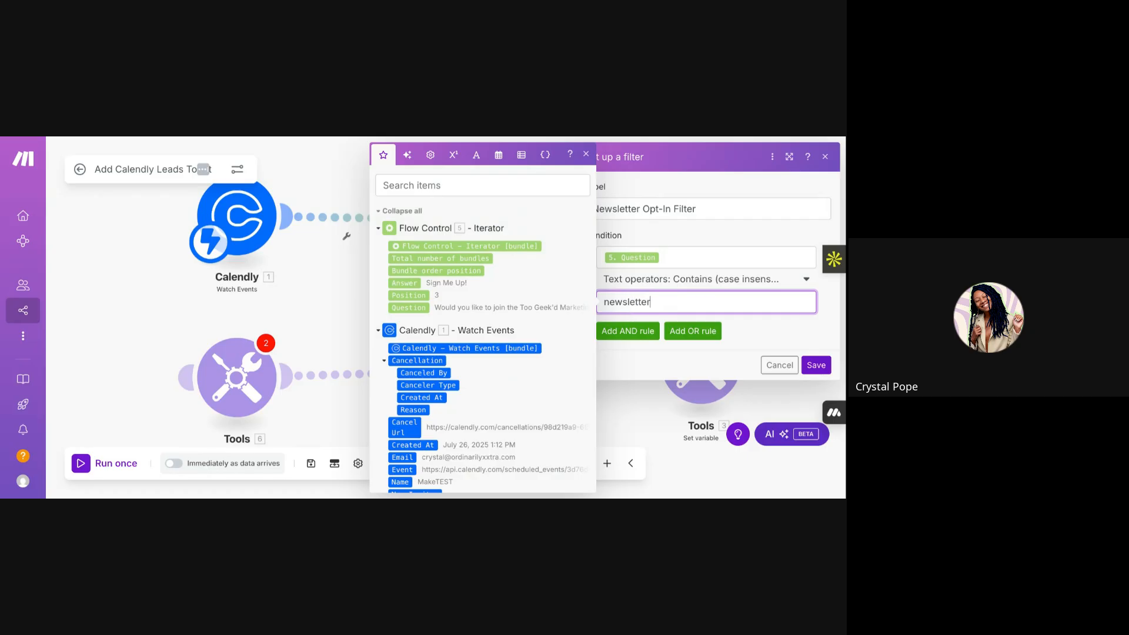
- Add an AND rule: Answer Equal to (case insensitive) 'Sign Me Up!', then save the filter
{"action": "left_click", "coordinate": [646, 330]}
{"action": "left_click", "coordinate": [638, 354]}
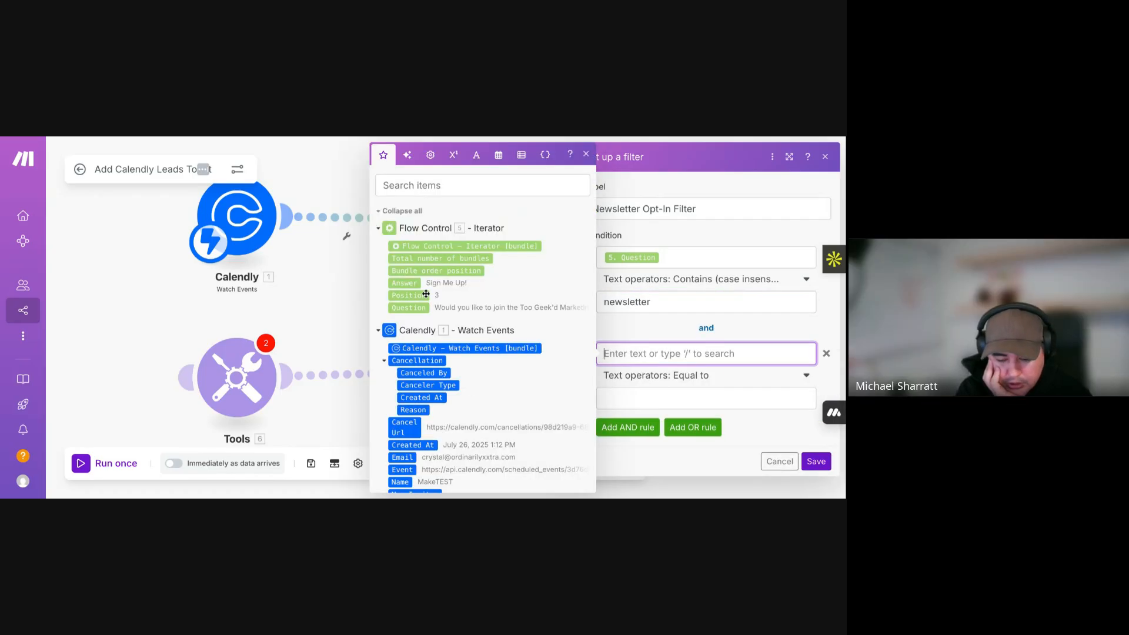
{"action": "left_click", "coordinate": [412, 283]}
{"action": "left_click", "coordinate": [657, 399]}
{"action": "type", "text": "Sign "}
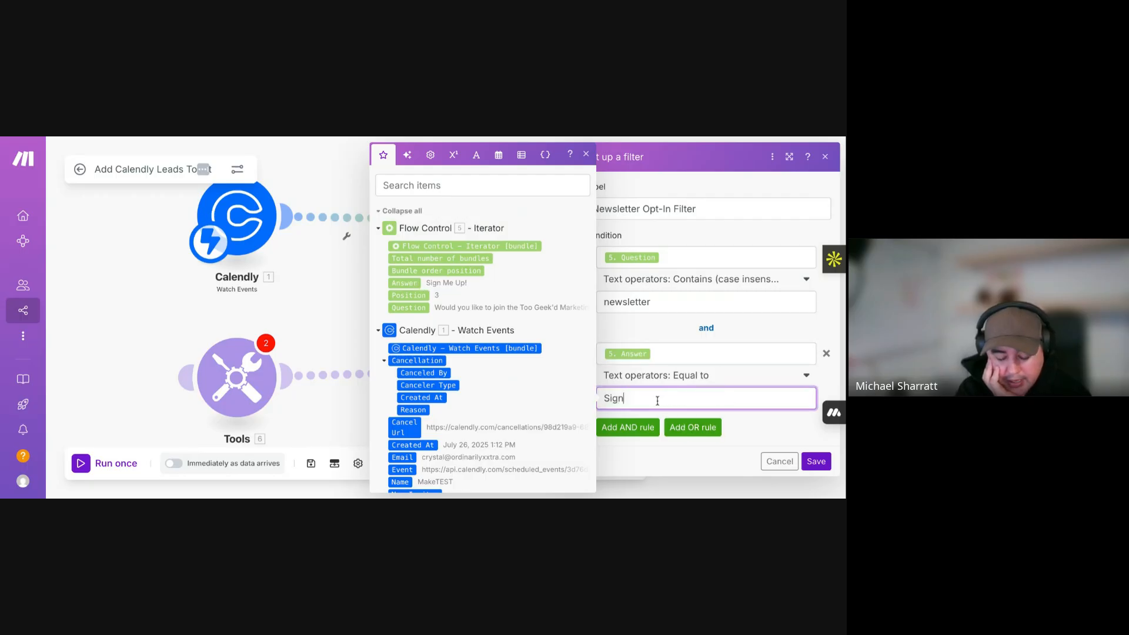
{"action": "type", "text": "Me Up!"}
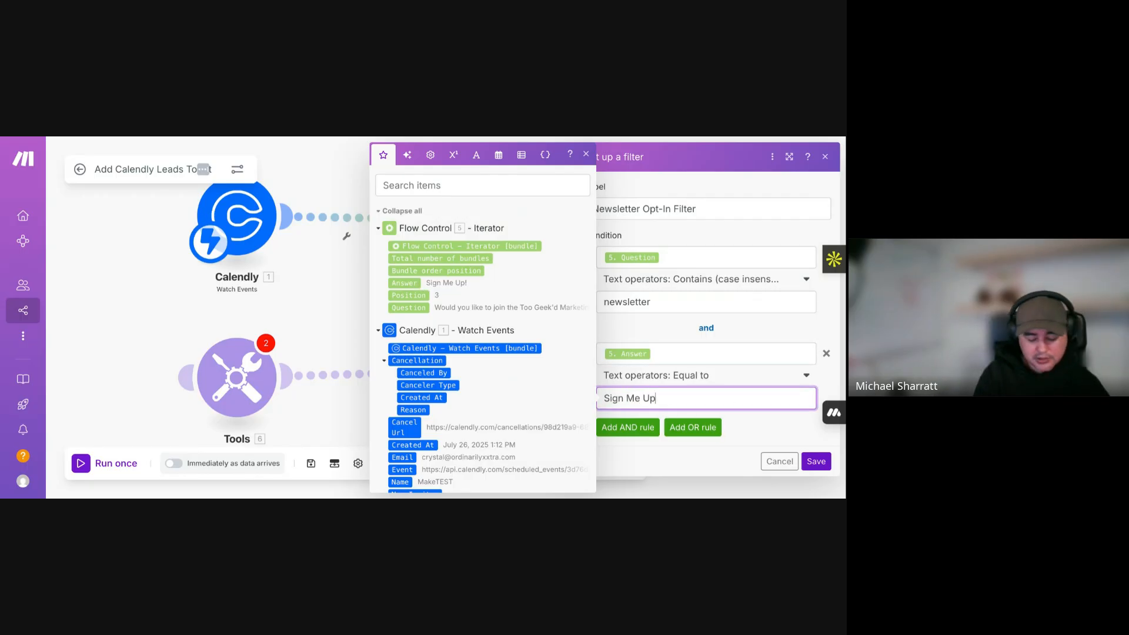
{"action": "left_click", "coordinate": [699, 376]}
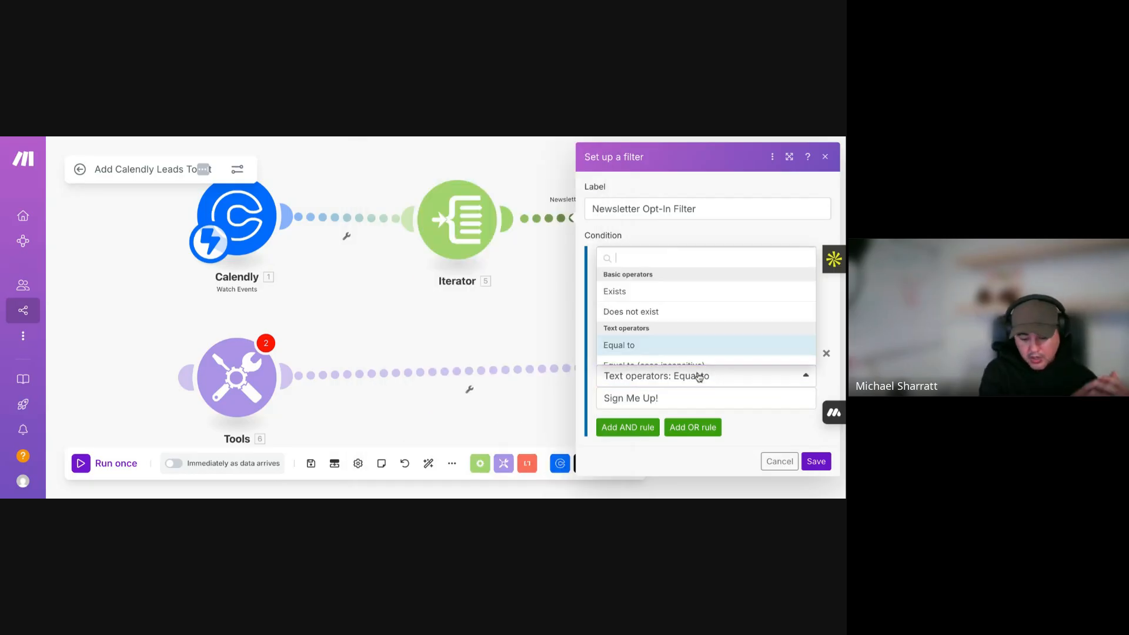
{"action": "scroll", "coordinate": [674, 321], "scroll_direction": "down", "scroll_amount": 2}
{"action": "left_click", "coordinate": [674, 308]}
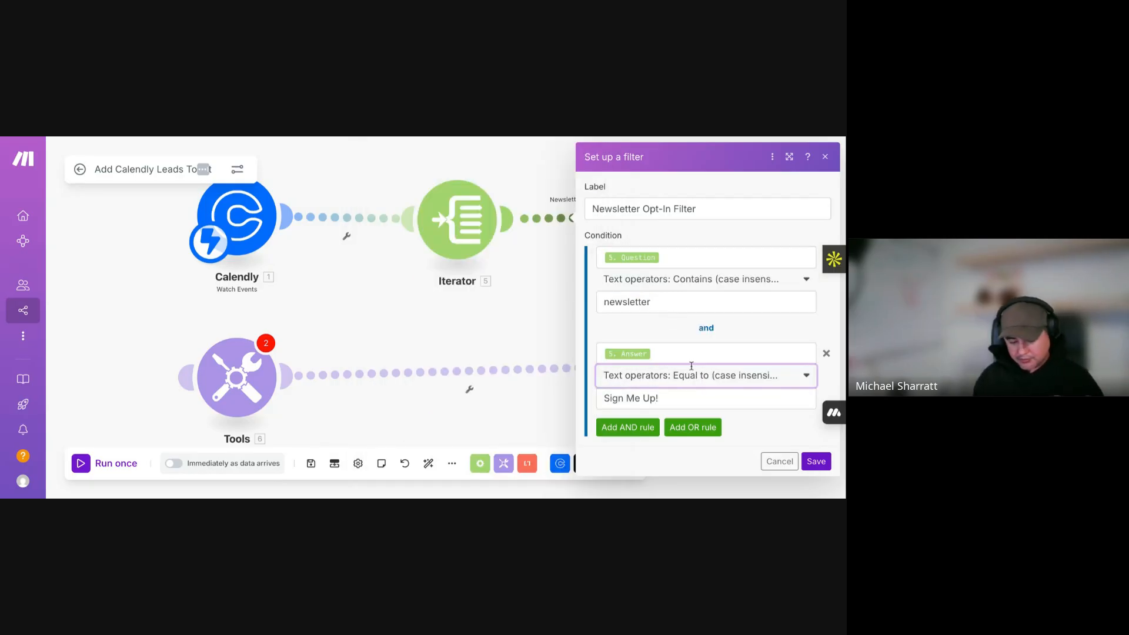
{"action": "left_click", "coordinate": [815, 461]}
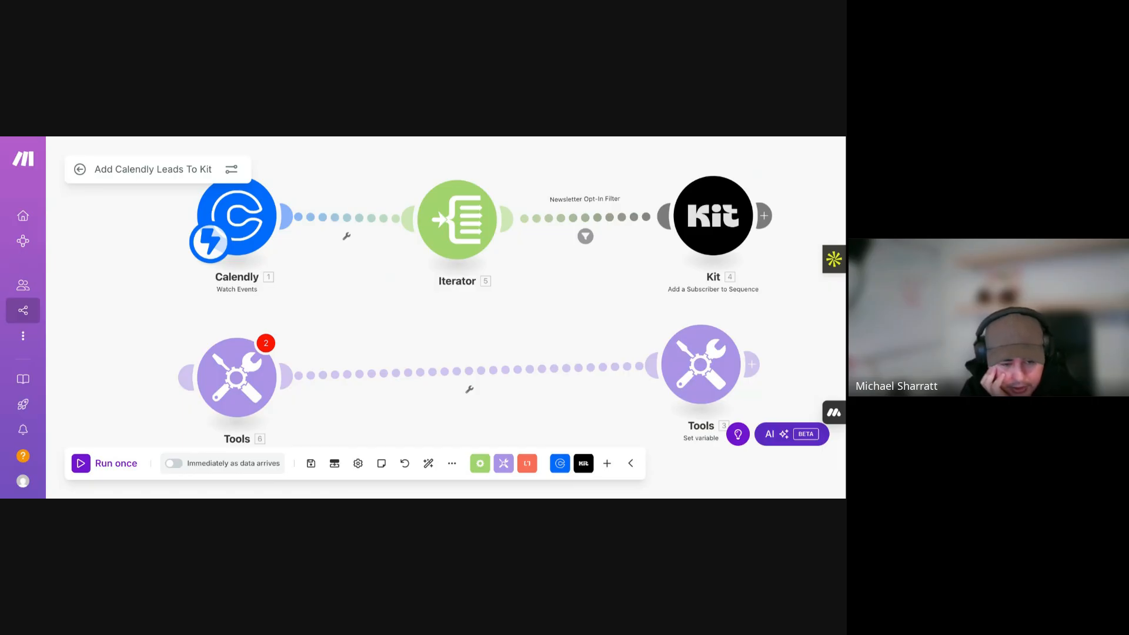
- Zoom out and connect the unlinked Tools 6 module automatically into the flow after Kit
{"action": "scroll", "coordinate": [541, 350], "scroll_direction": "down", "scroll_amount": 2}
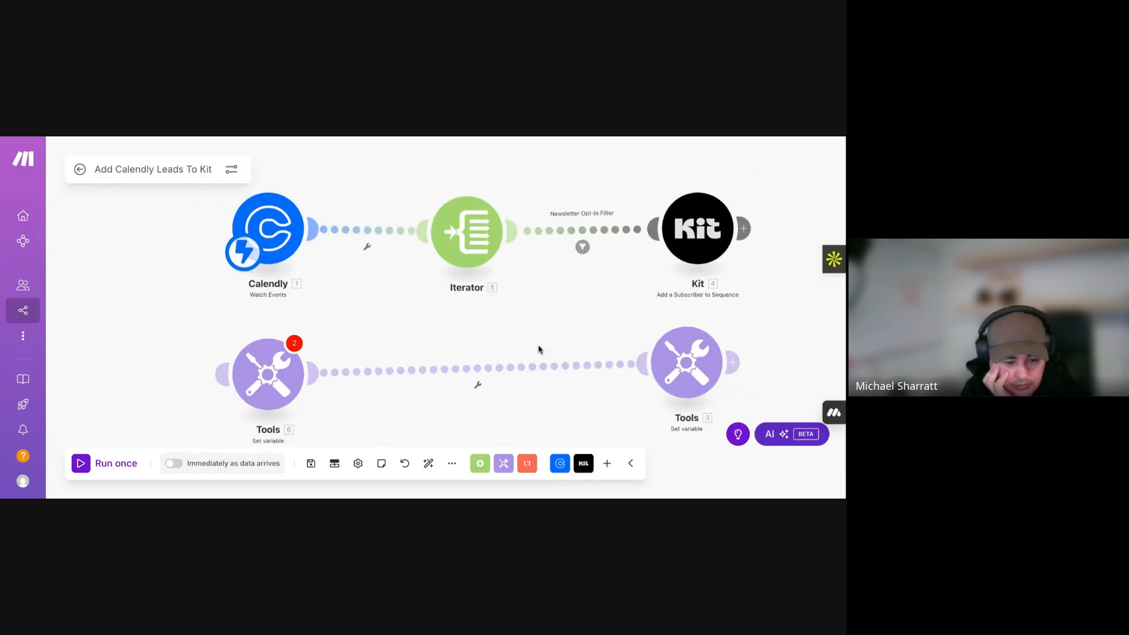
{"action": "left_click", "coordinate": [292, 383]}
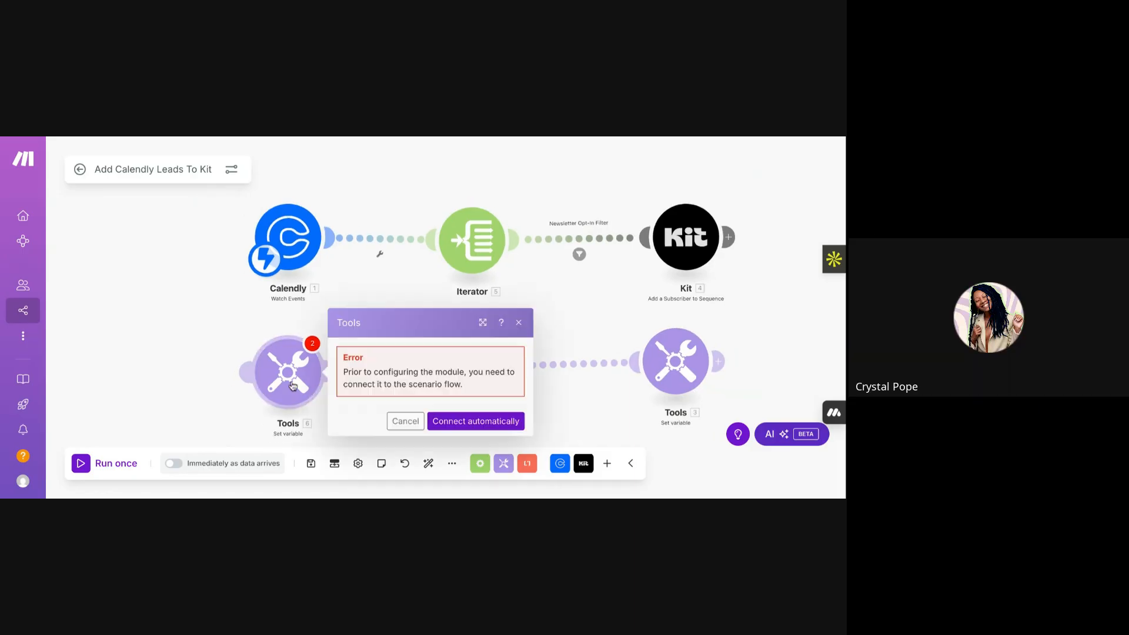
{"action": "left_click", "coordinate": [477, 418]}
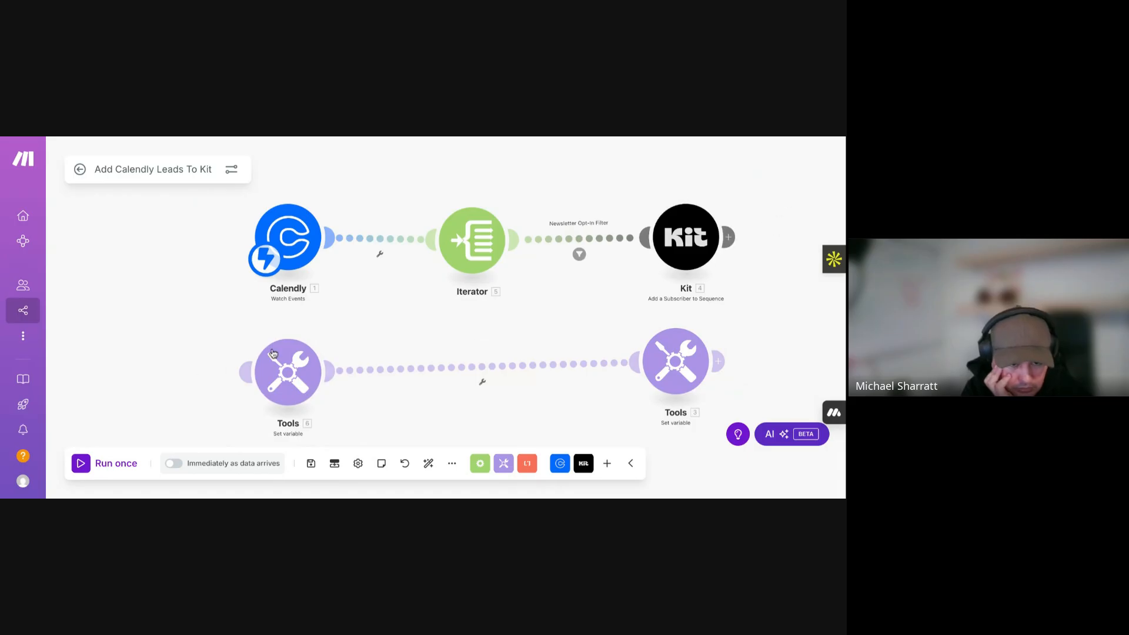
{"action": "right_click", "coordinate": [284, 371]}
{"action": "left_click", "coordinate": [284, 371]}
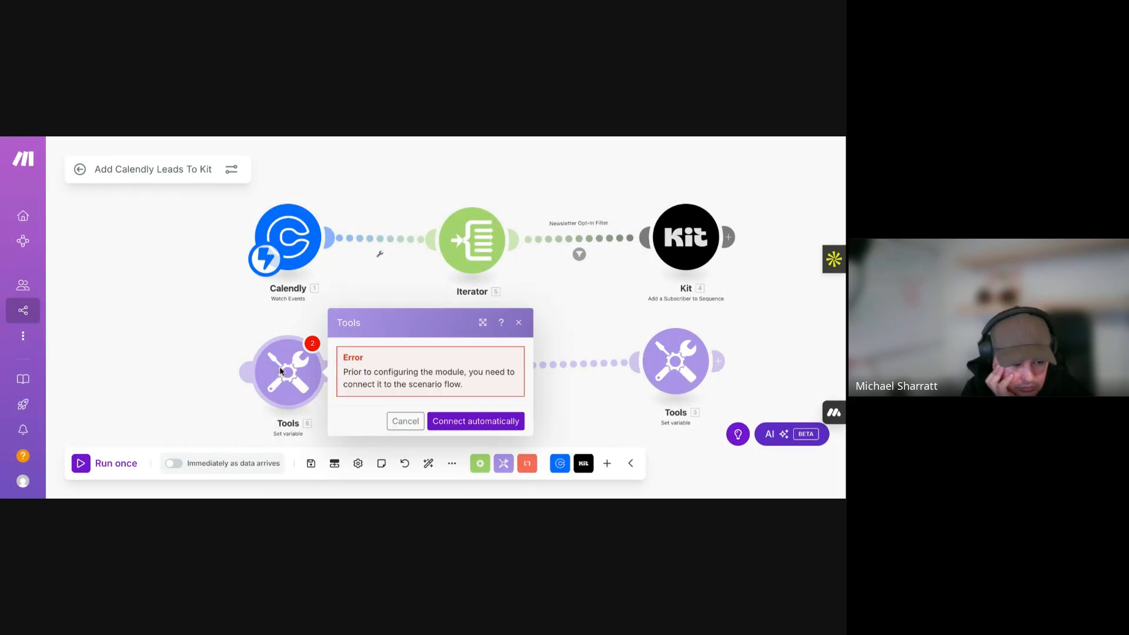
{"action": "left_click", "coordinate": [466, 419]}
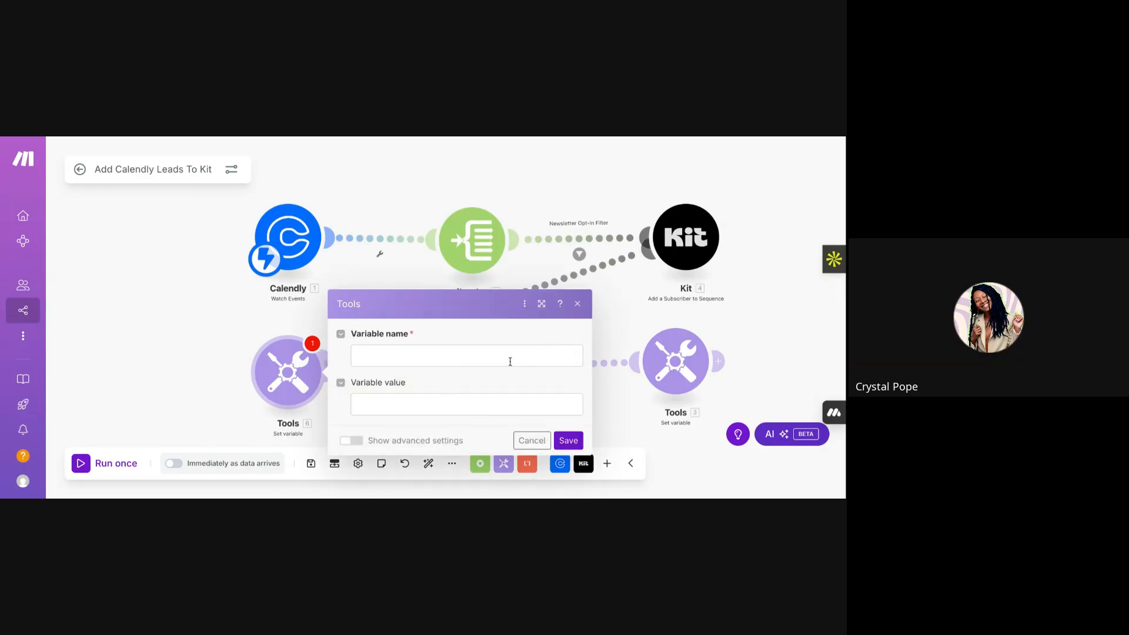
{"action": "left_click", "coordinate": [396, 353]}
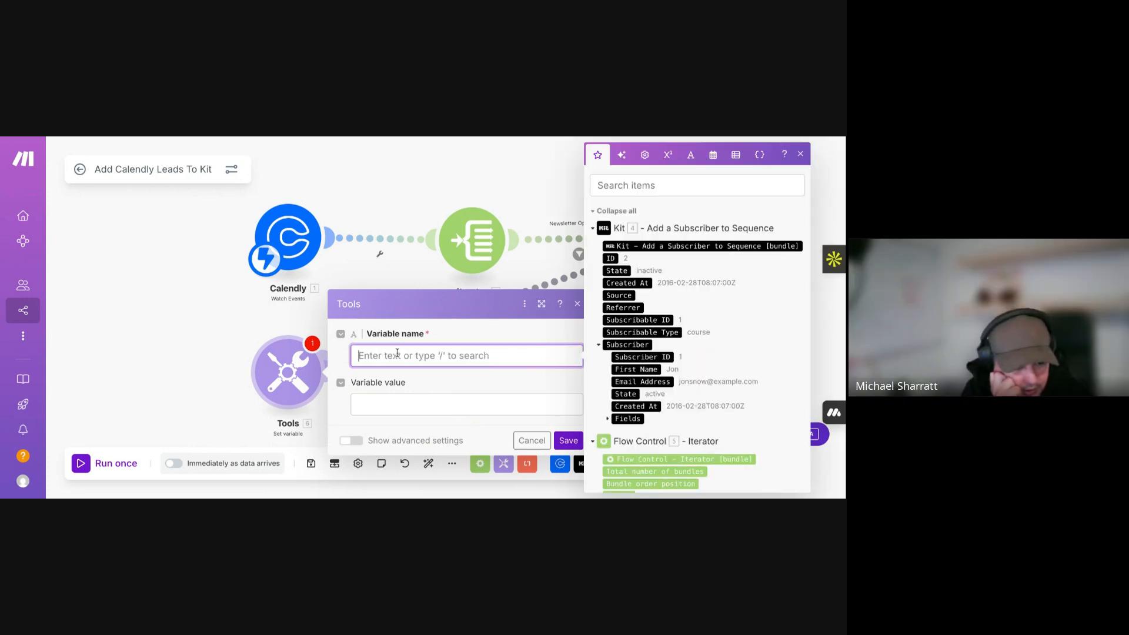
{"action": "left_click", "coordinate": [303, 321]}
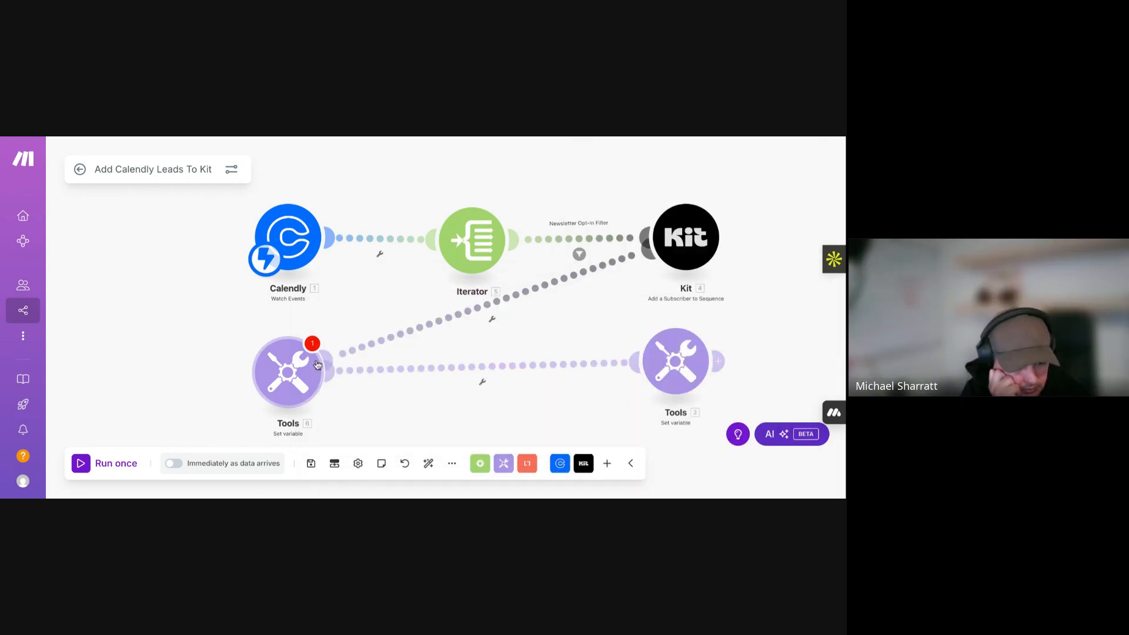
{"action": "left_click", "coordinate": [296, 388]}
{"action": "left_click", "coordinate": [622, 329]}
- Name the Tools 6 variable 'newsletteranswer'
{"action": "left_click", "coordinate": [304, 385]}
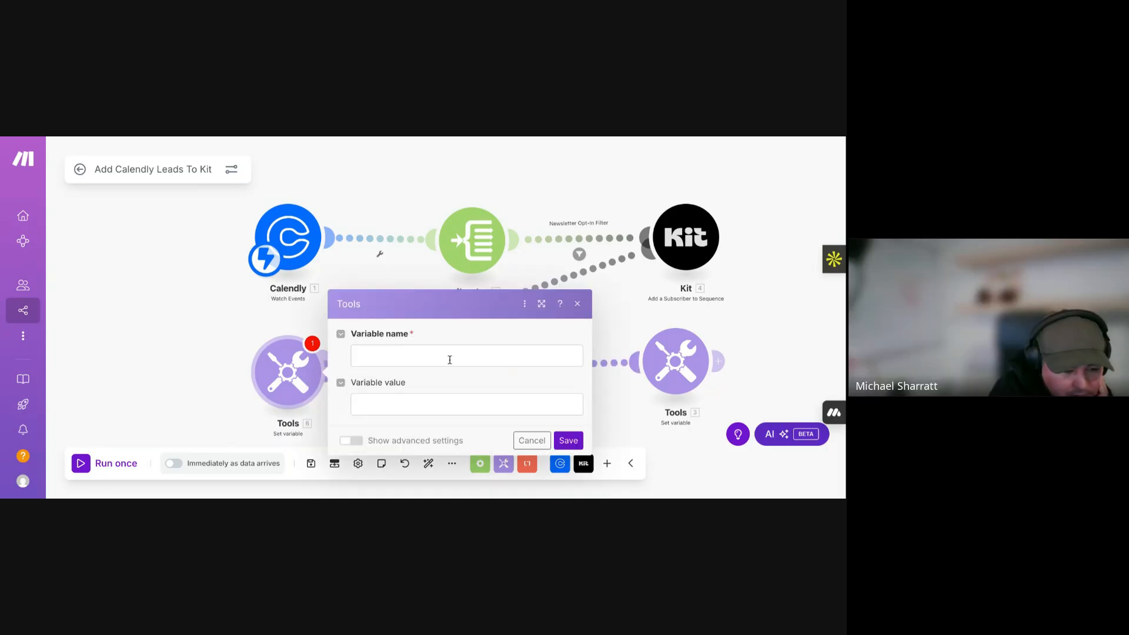
{"action": "left_click", "coordinate": [448, 358]}
{"action": "type", "text": "newslettee"}
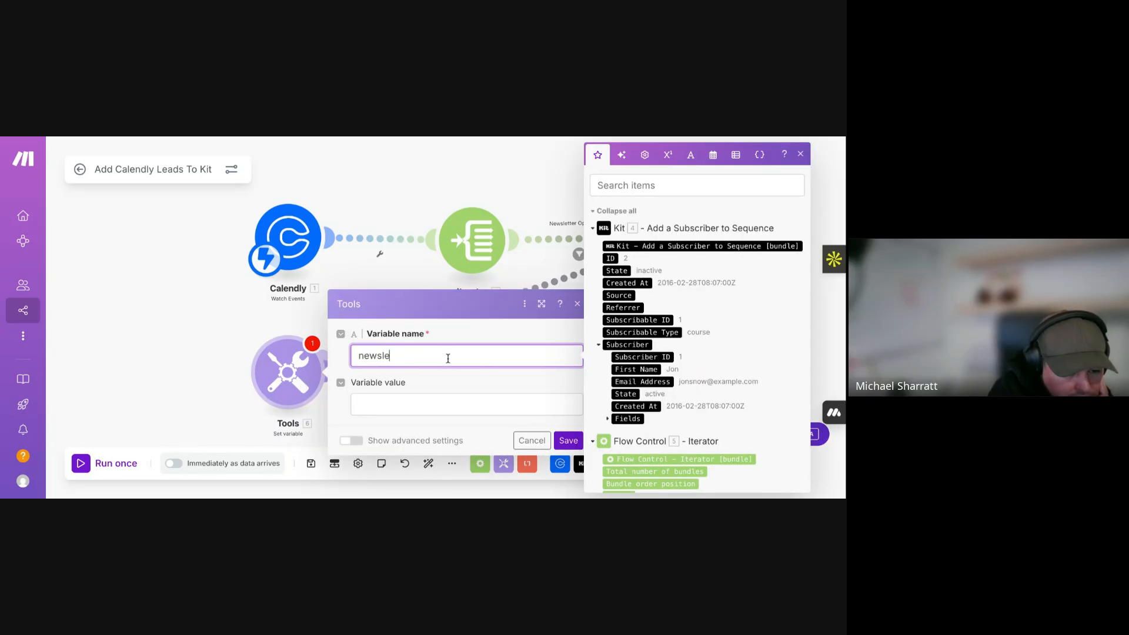
{"action": "key", "text": "BackSpace"}
{"action": "key", "text": "BackSpace"}
{"action": "key", "text": "BackSpace"}
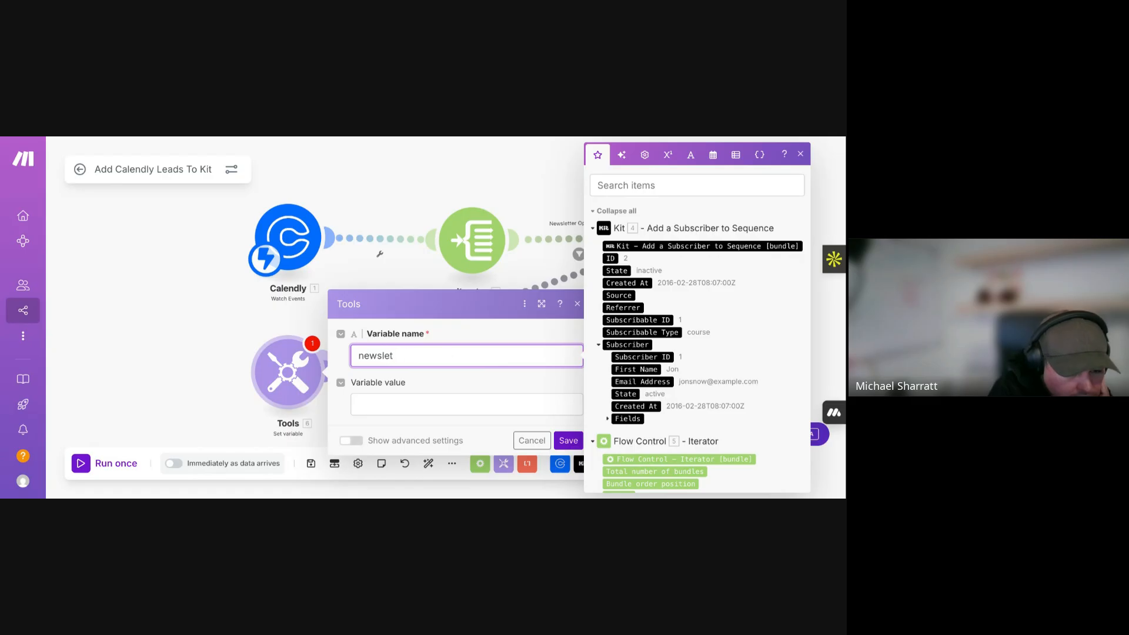
{"action": "type", "text": "ter"}
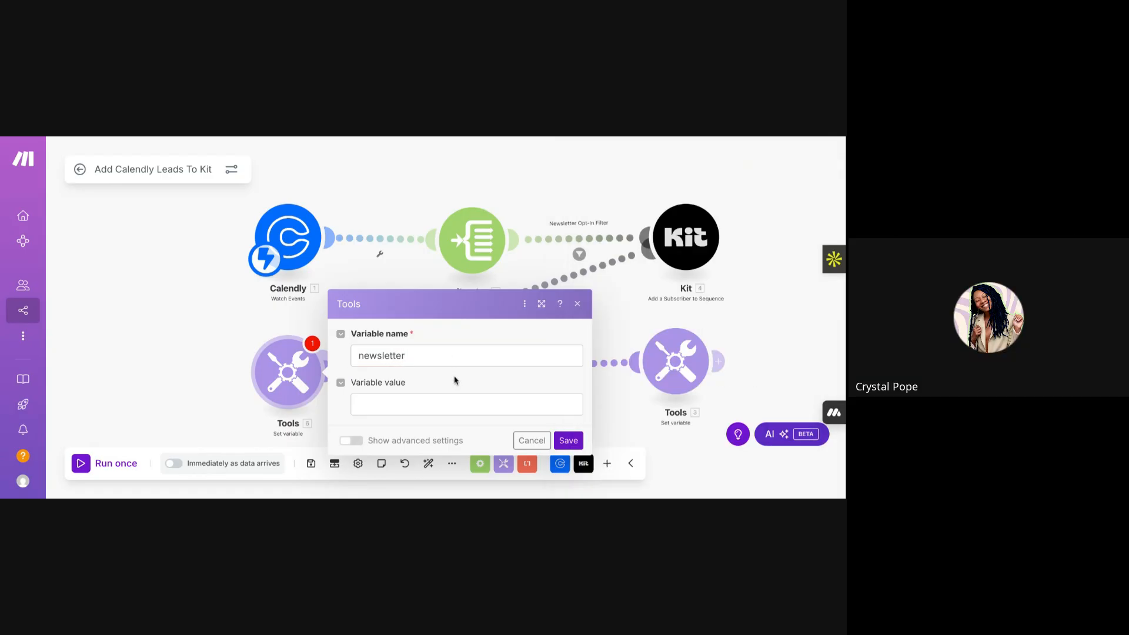
{"action": "left_click", "coordinate": [435, 355]}
{"action": "type", "text": "answer"}
{"action": "left_click", "coordinate": [442, 388]}
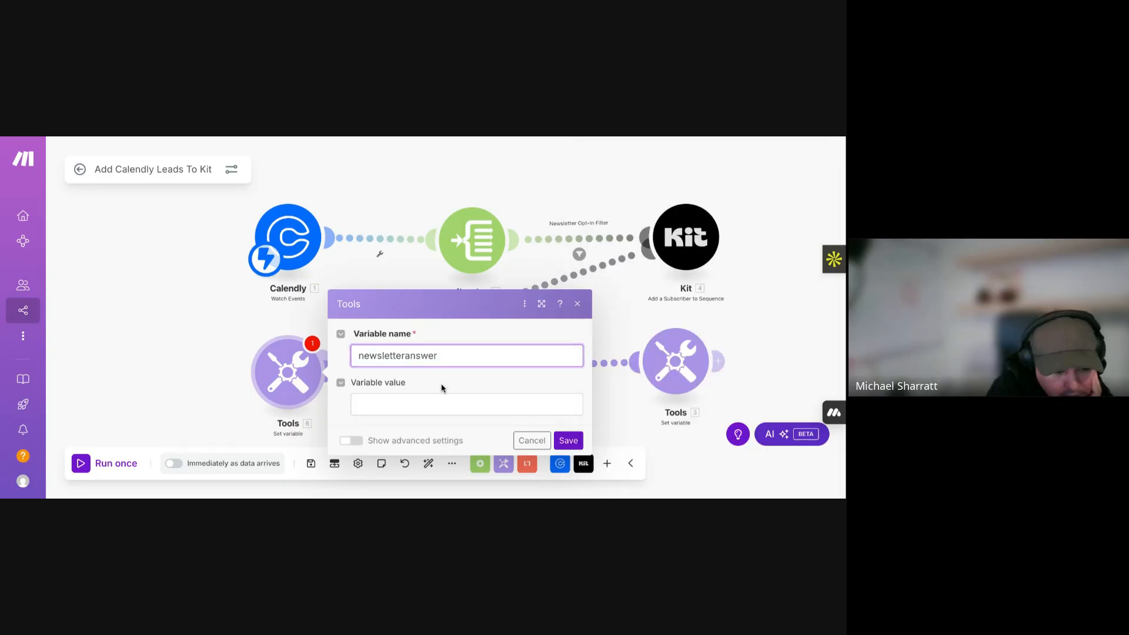
- Start the variable value with map( containing 1. Questions And Answers[] followed by ;
{"action": "left_click", "coordinate": [423, 402]}
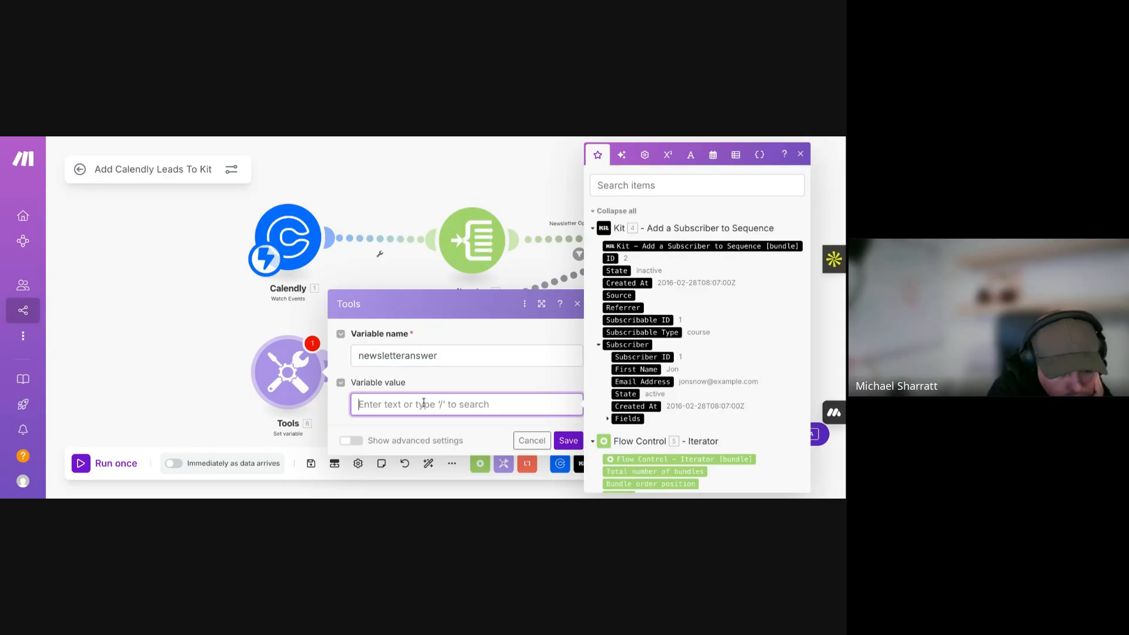
{"action": "type", "text": "map("}
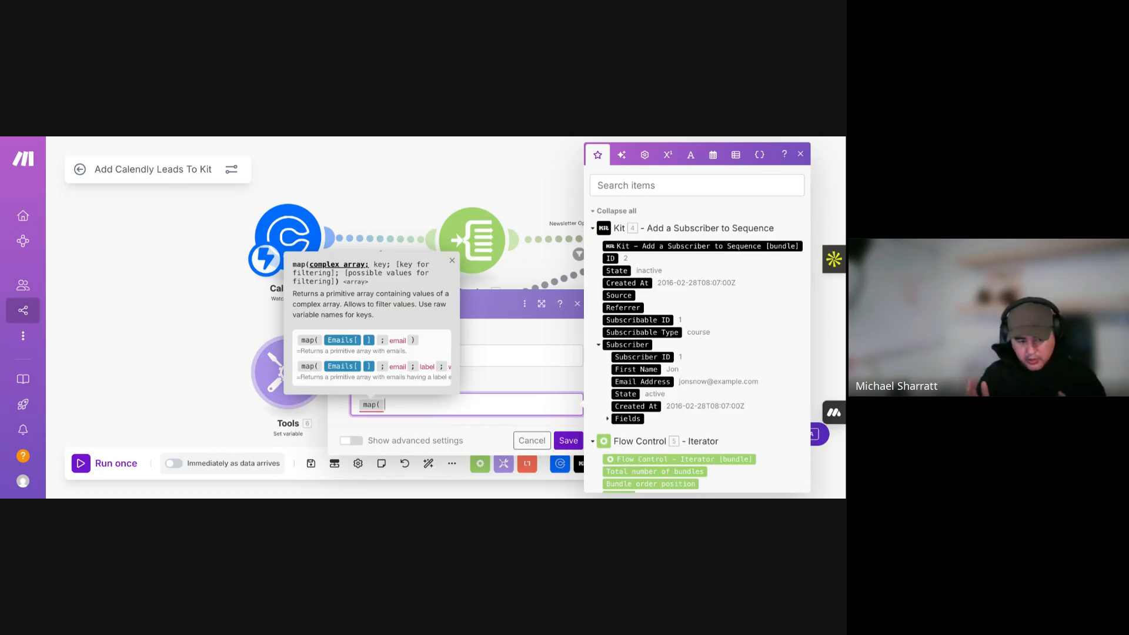
{"action": "scroll", "coordinate": [686, 329], "scroll_direction": "down", "scroll_amount": 4}
{"action": "scroll", "coordinate": [686, 329], "scroll_direction": "down", "scroll_amount": 6}
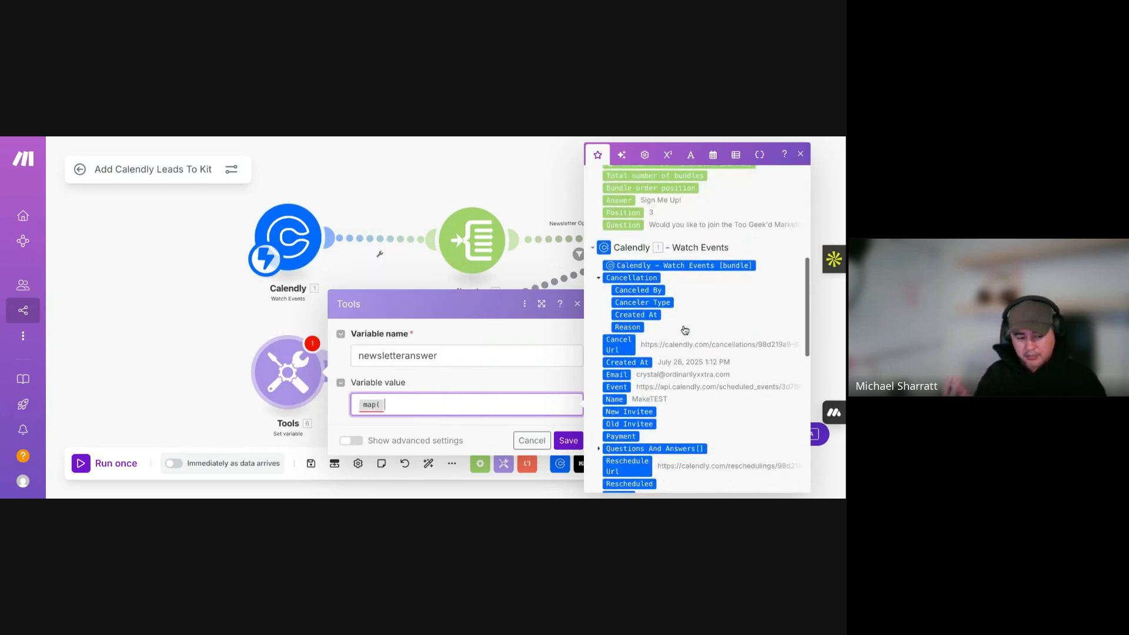
{"action": "left_click", "coordinate": [671, 318]}
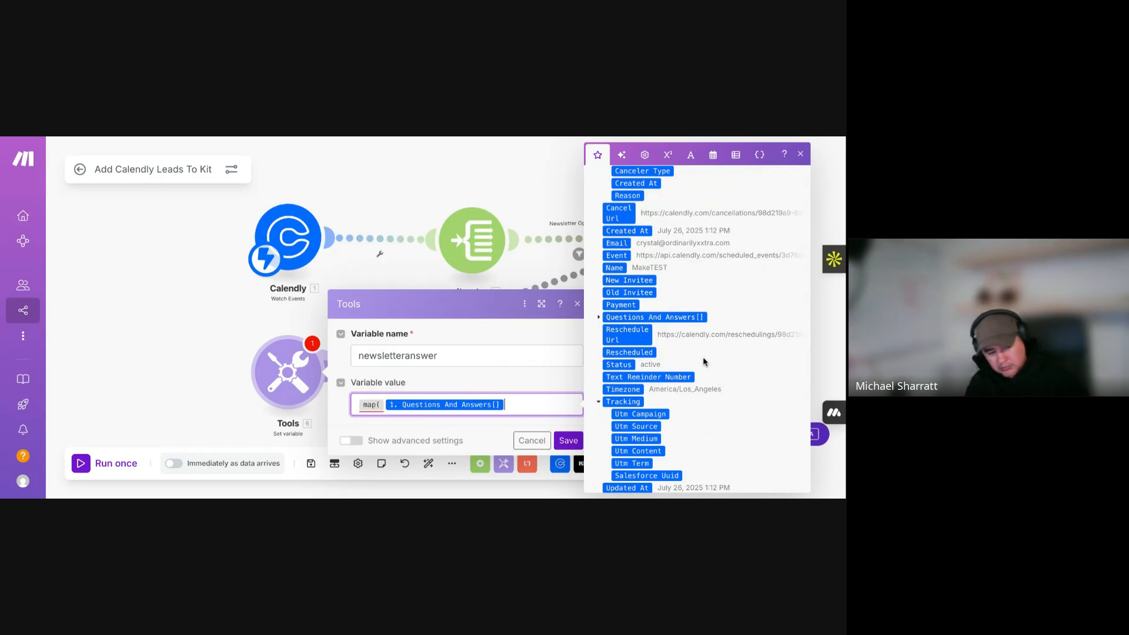
{"action": "type", "text": ";"}
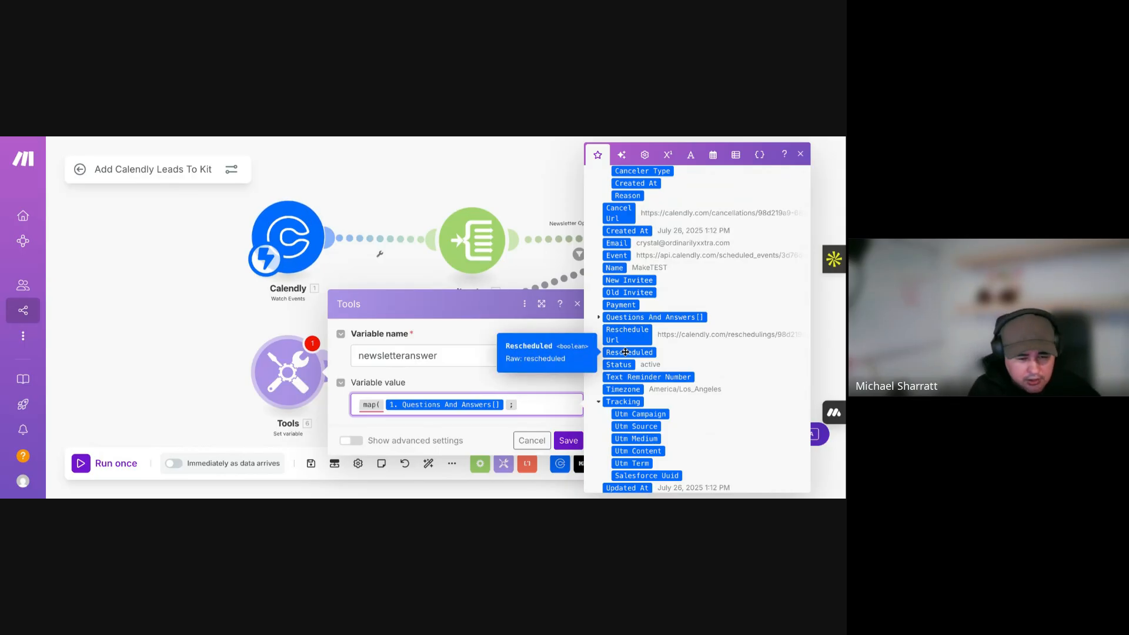
{"action": "left_click", "coordinate": [599, 317]}
{"action": "scroll", "coordinate": [690, 384], "scroll_direction": "down", "scroll_amount": 1}
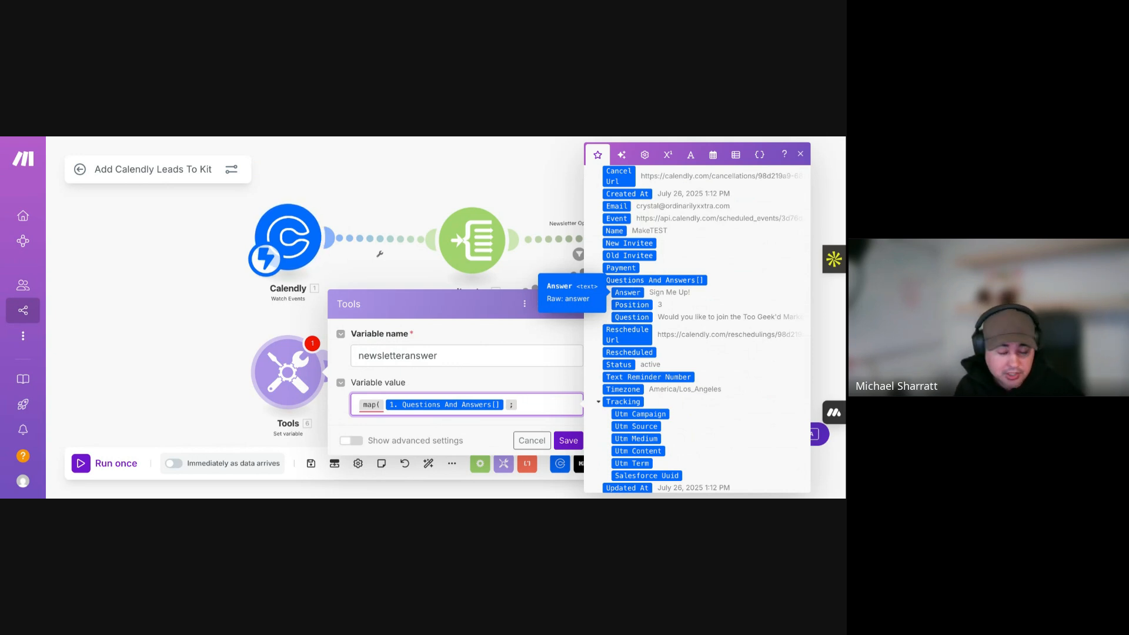
- Add 'answer;' and 'question ;' as the map key and filter-key arguments
{"action": "type", "text": "answe"}
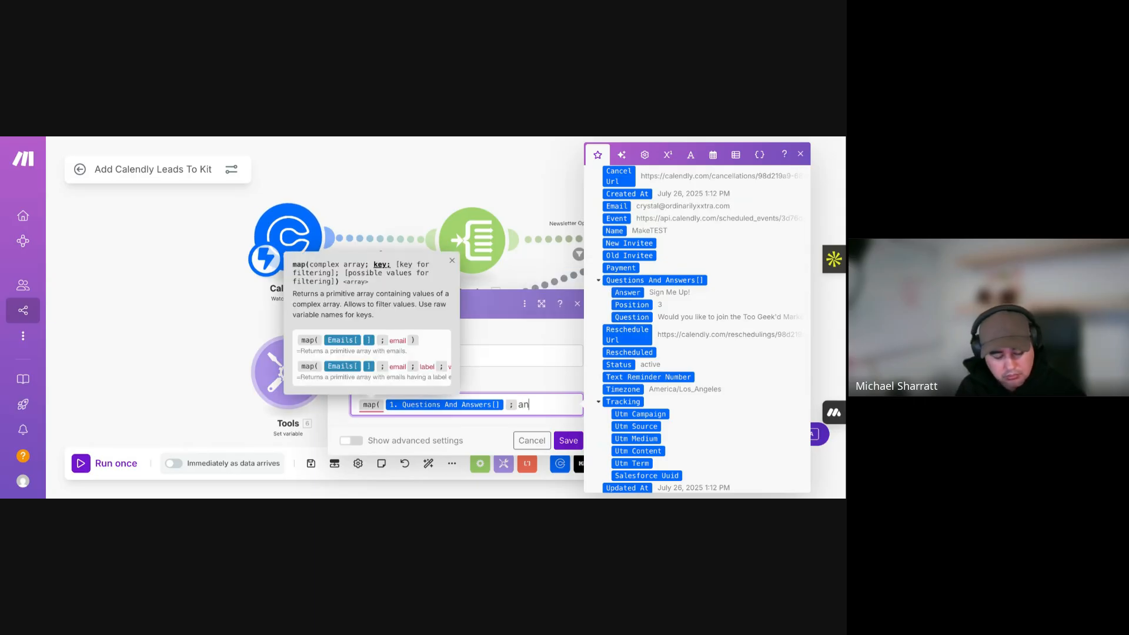
{"action": "key", "text": "BackSpace"}
{"action": "key", "text": "BackSpace"}
{"action": "key", "text": "BackSpace"}
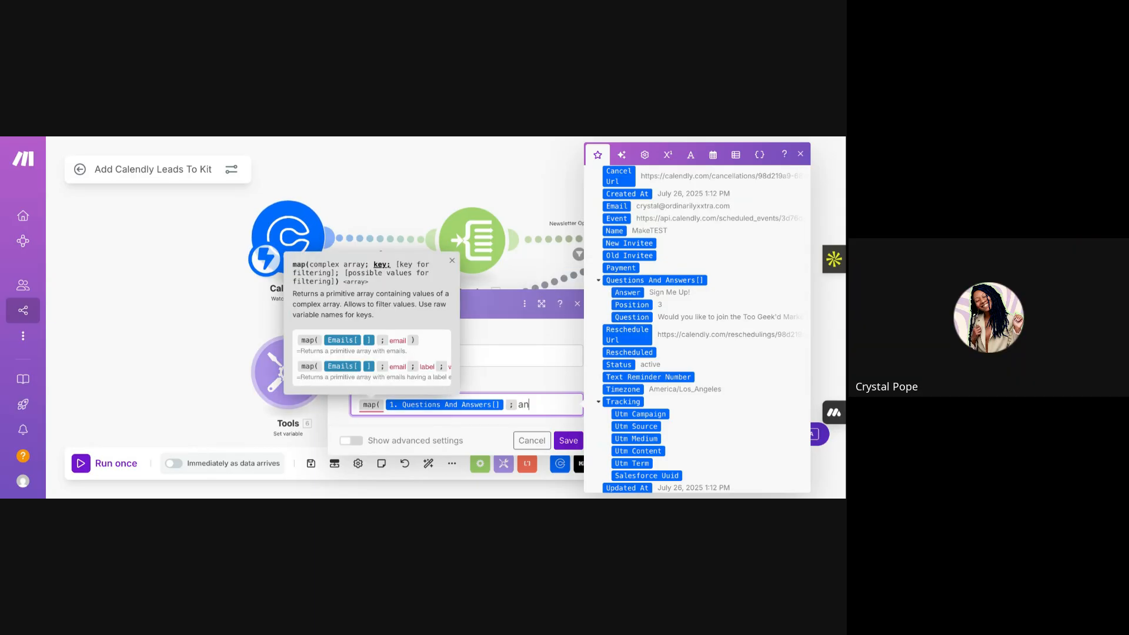
{"action": "type", "text": "swer"}
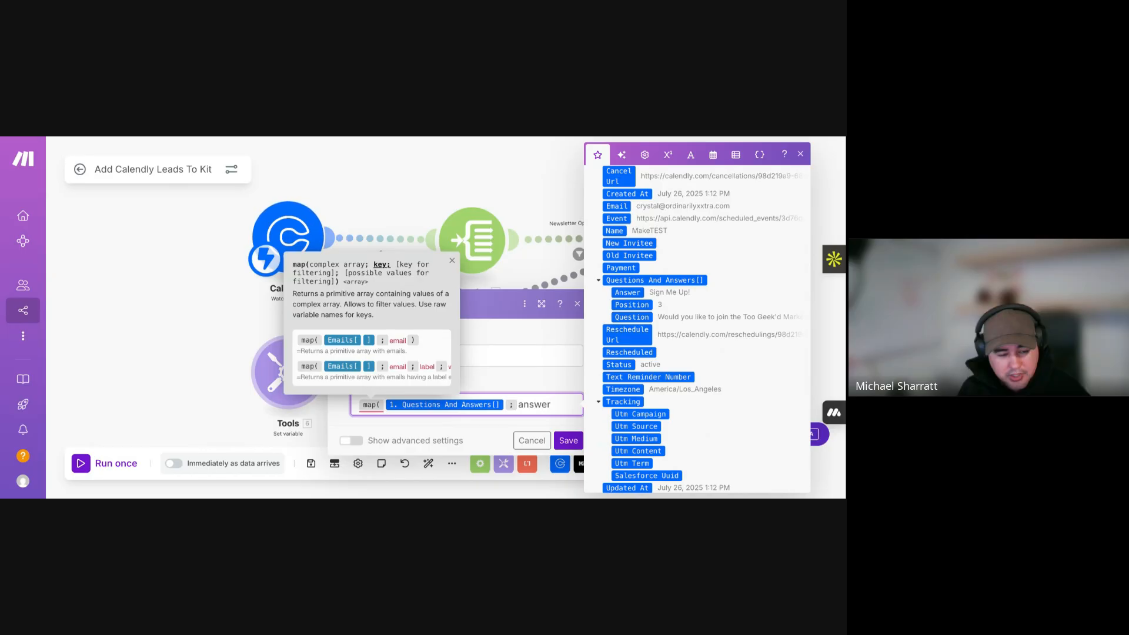
{"action": "type", "text": ";"}
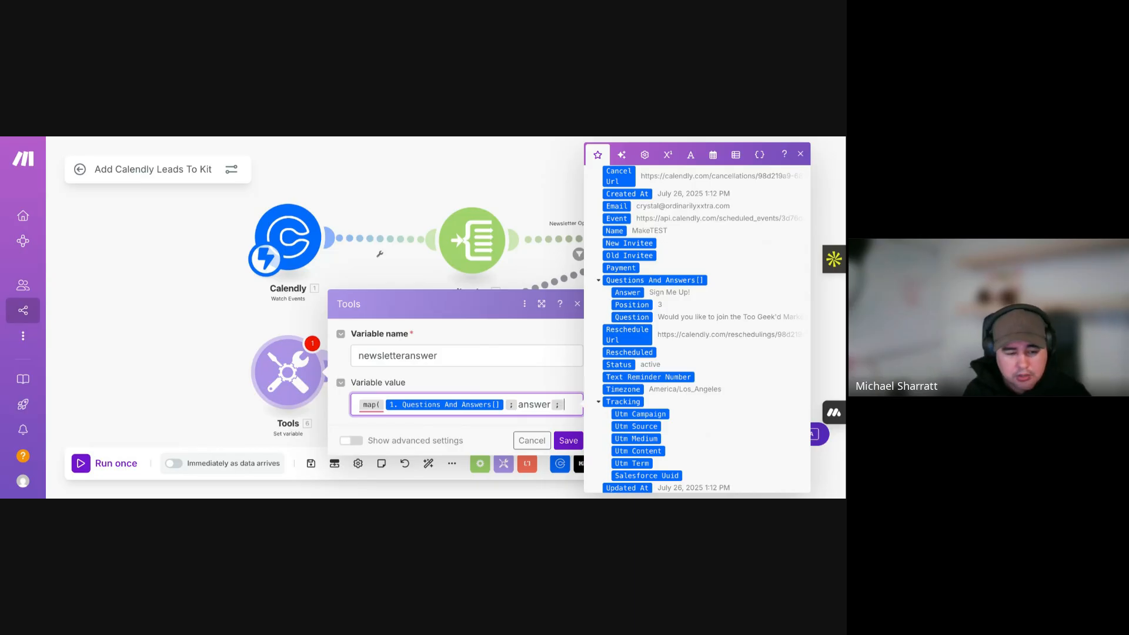
{"action": "left_click", "coordinate": [633, 318]}
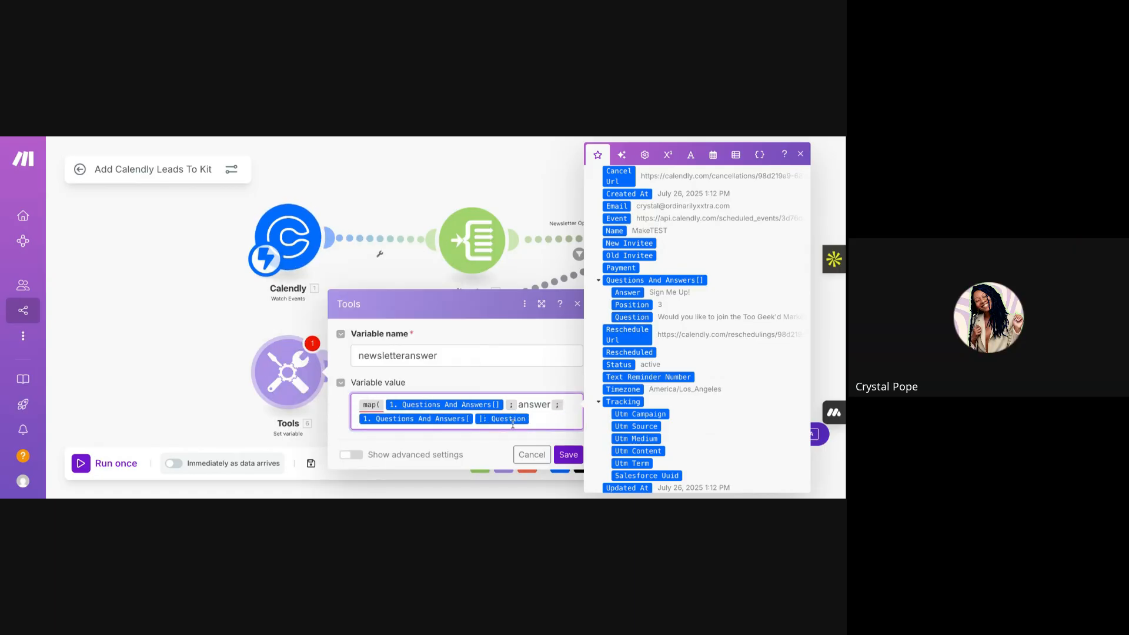
{"action": "key", "text": "BackSpace"}
{"action": "key", "text": "BackSpace"}
{"action": "key", "text": "BackSpace"}
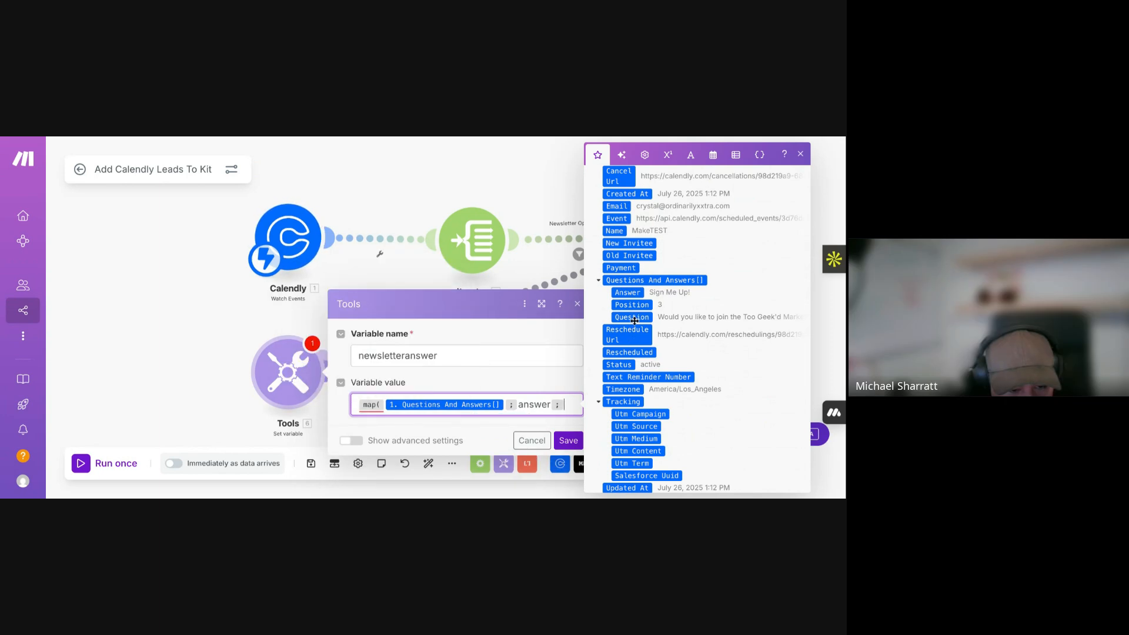
{"action": "mouse_move", "coordinate": [641, 318]}
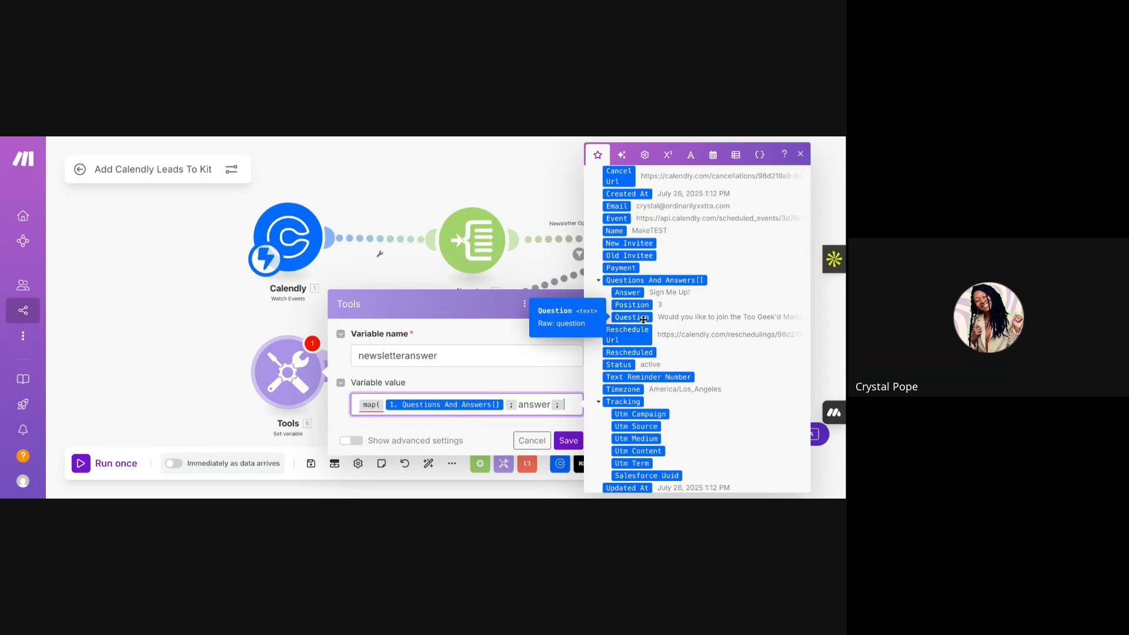
{"action": "type", "text": "question "}
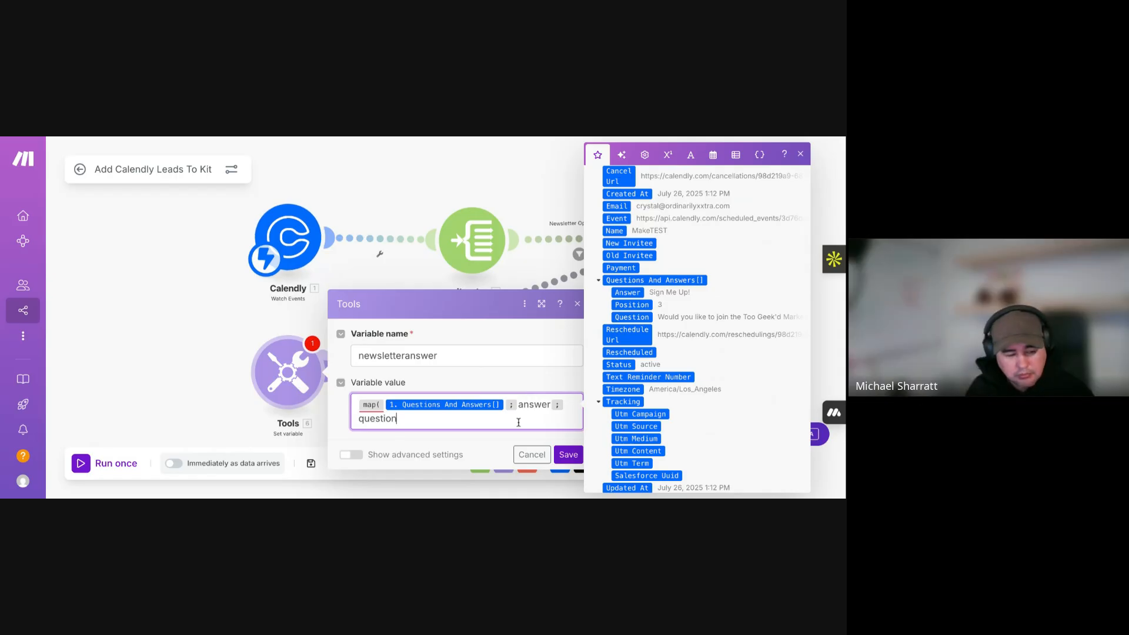
{"action": "type", "text": ";"}
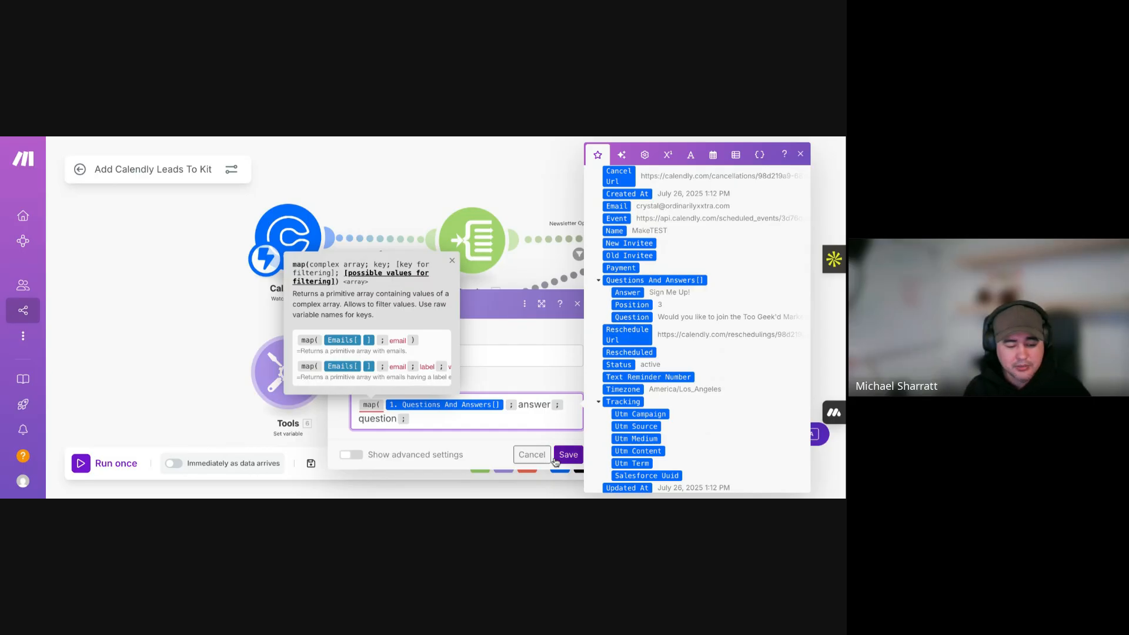
- Add the filter value 'Would like to join?' and close map() with a parenthesis
{"action": "type", "text": "\""}
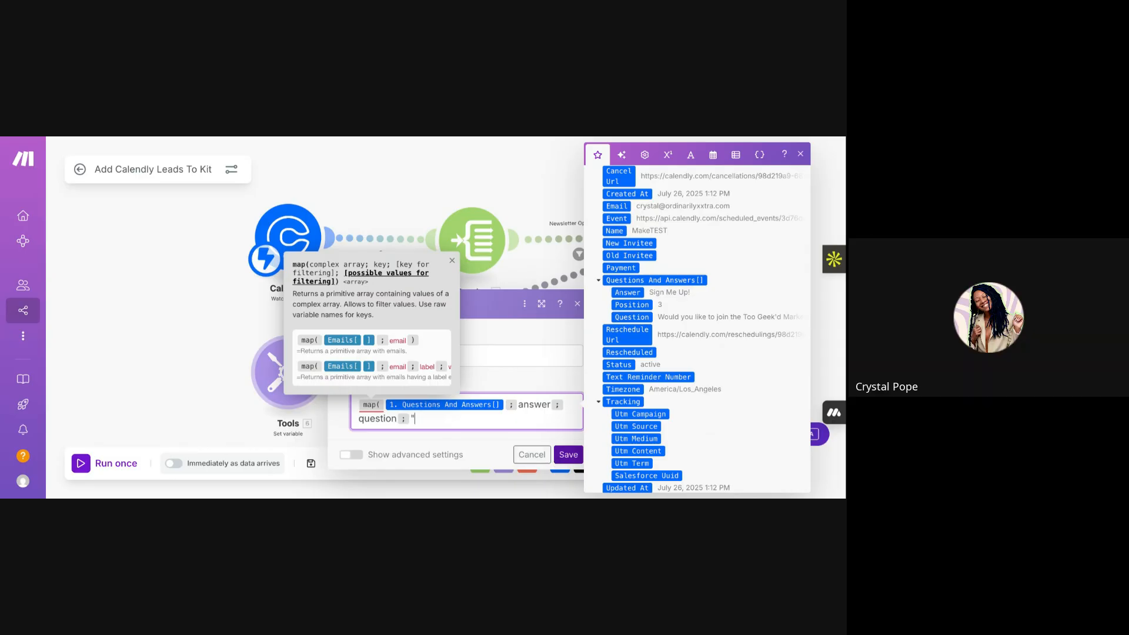
{"action": "key", "text": "BackSpace"}
{"action": "type", "text": "Would"}
{"action": "key", "text": "BackSpace"}
{"action": "key", "text": "BackSpace"}
{"action": "key", "text": "BackSpace"}
{"action": "key", "text": "BackSpace"}
{"action": "key", "text": "BackSpace"}
{"action": "type", "text": "Would like to join?"}
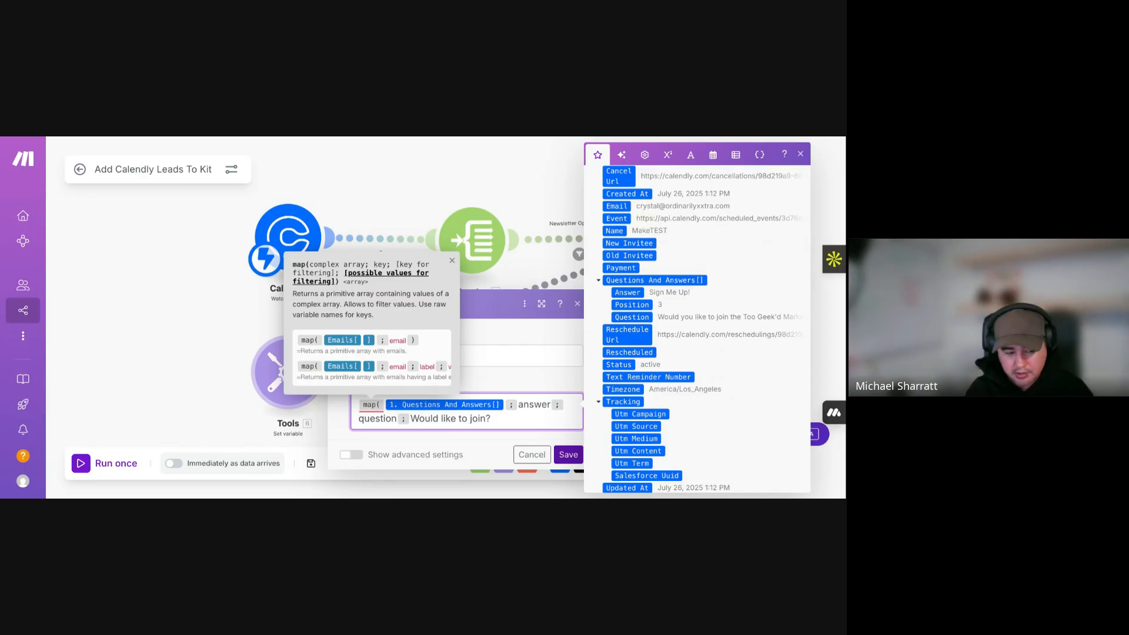
{"action": "type", "text": ")"}
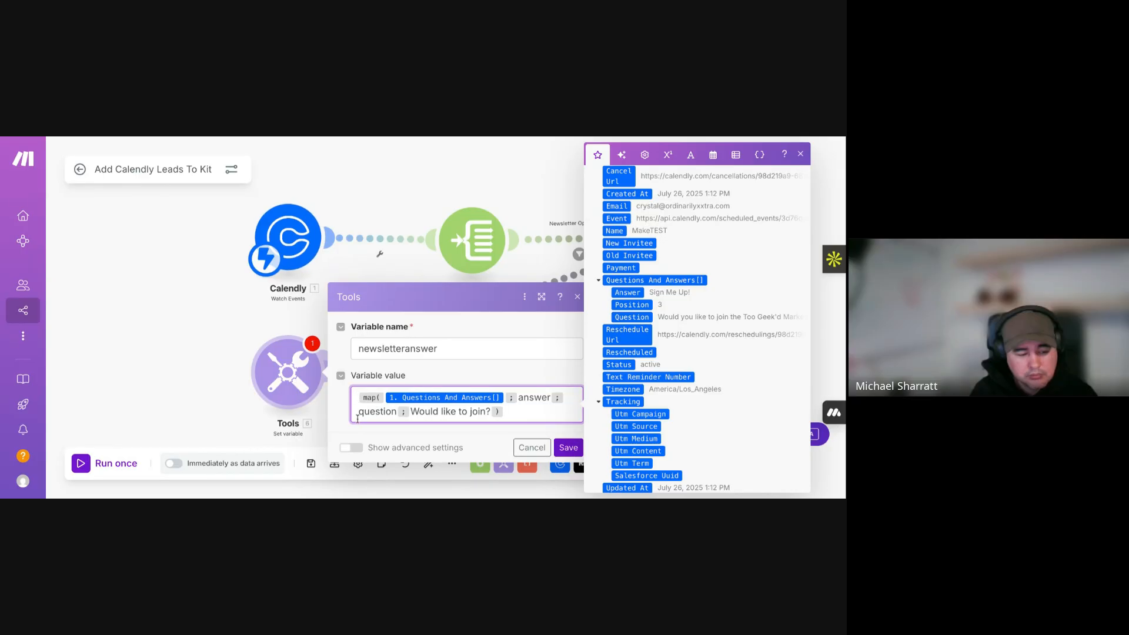
- Wrap the map formula in first(), with an Answer item accidentally inserted before answer
{"action": "type", "text": "first "}
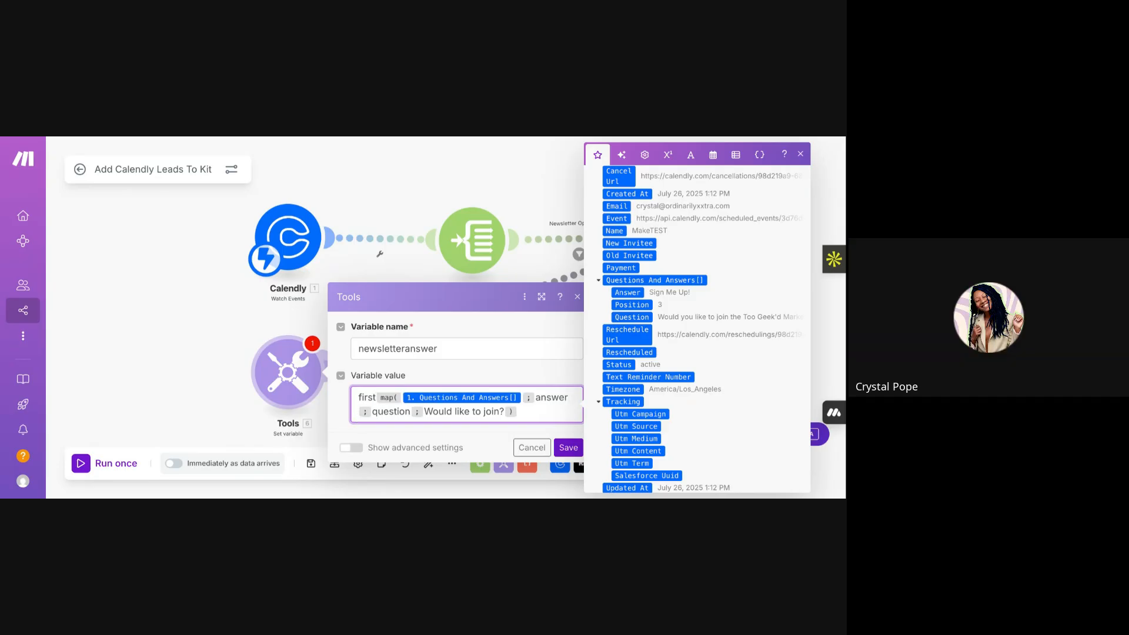
{"action": "type", "text": "("}
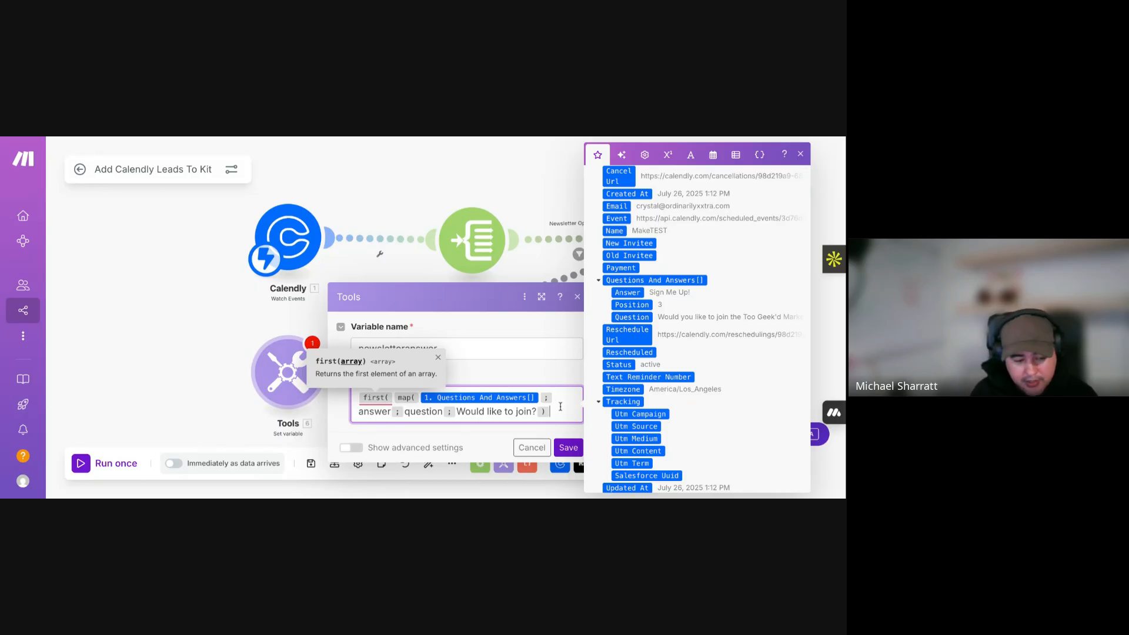
{"action": "type", "text": ")"}
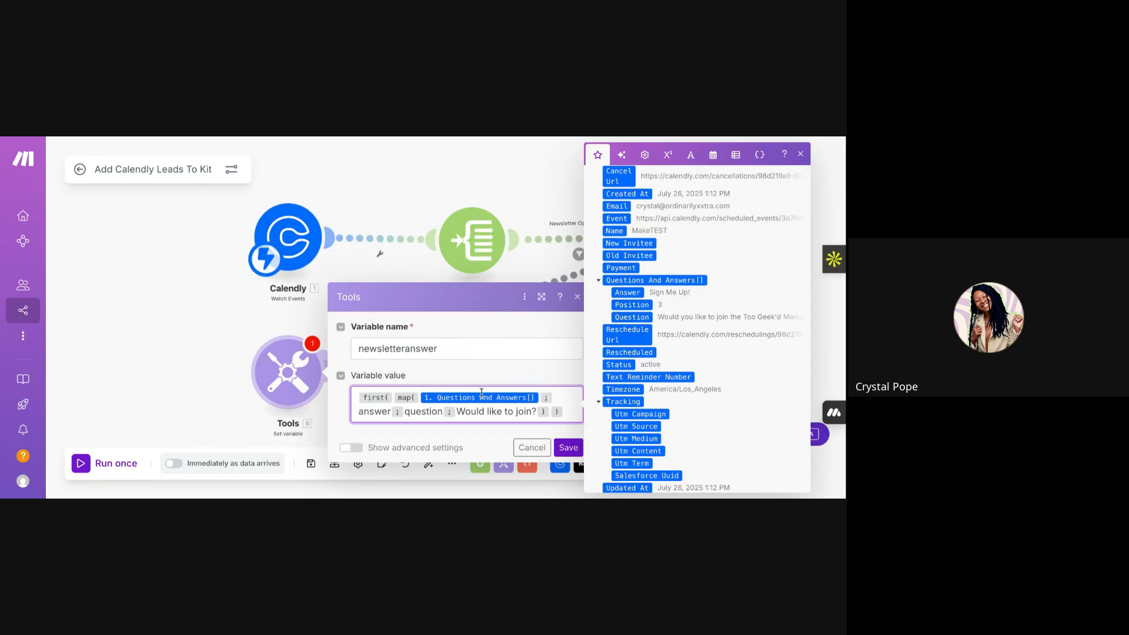
{"action": "left_click", "coordinate": [358, 412]}
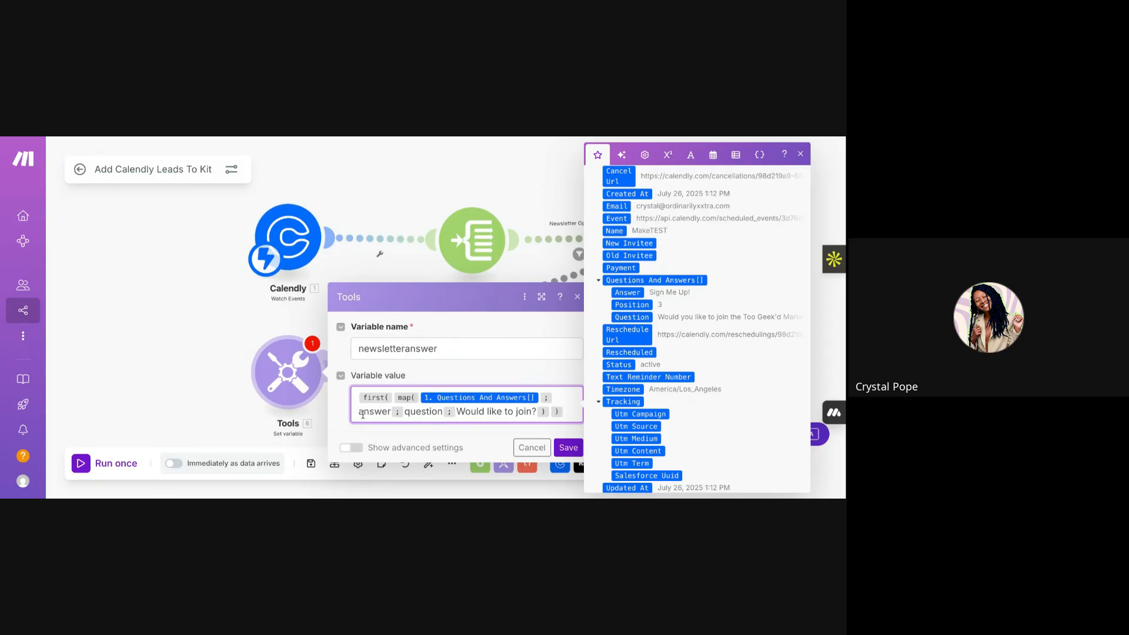
{"action": "left_click", "coordinate": [628, 294]}
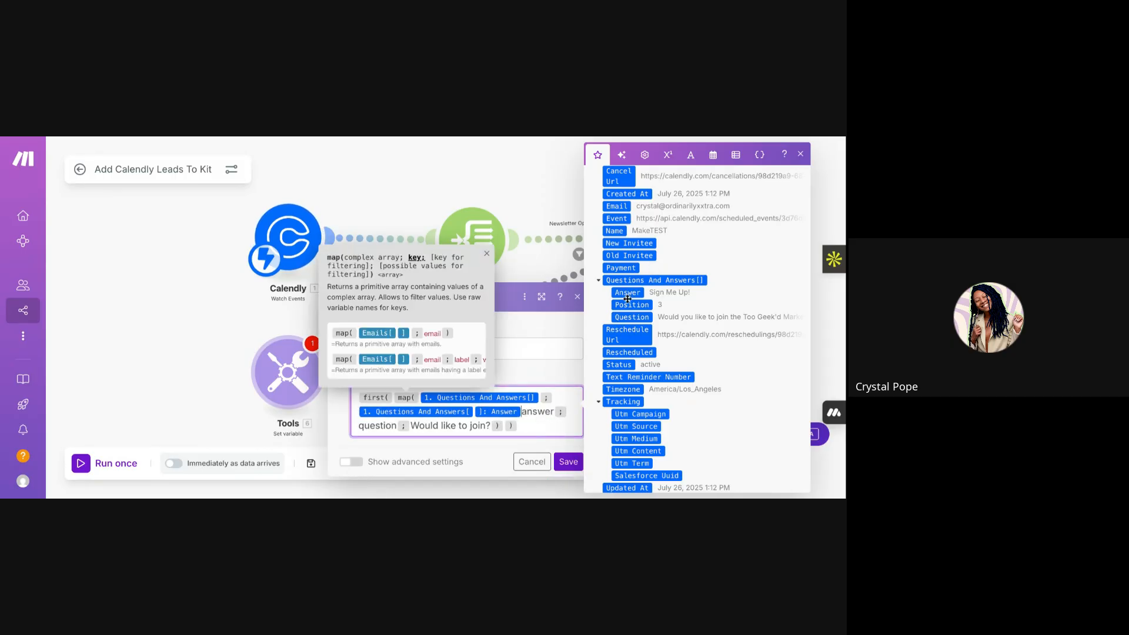
- Delete the stray Answer item from the formula and dismiss the mapping panel
{"action": "left_click", "coordinate": [526, 410]}
{"action": "key", "text": "BackSpace"}
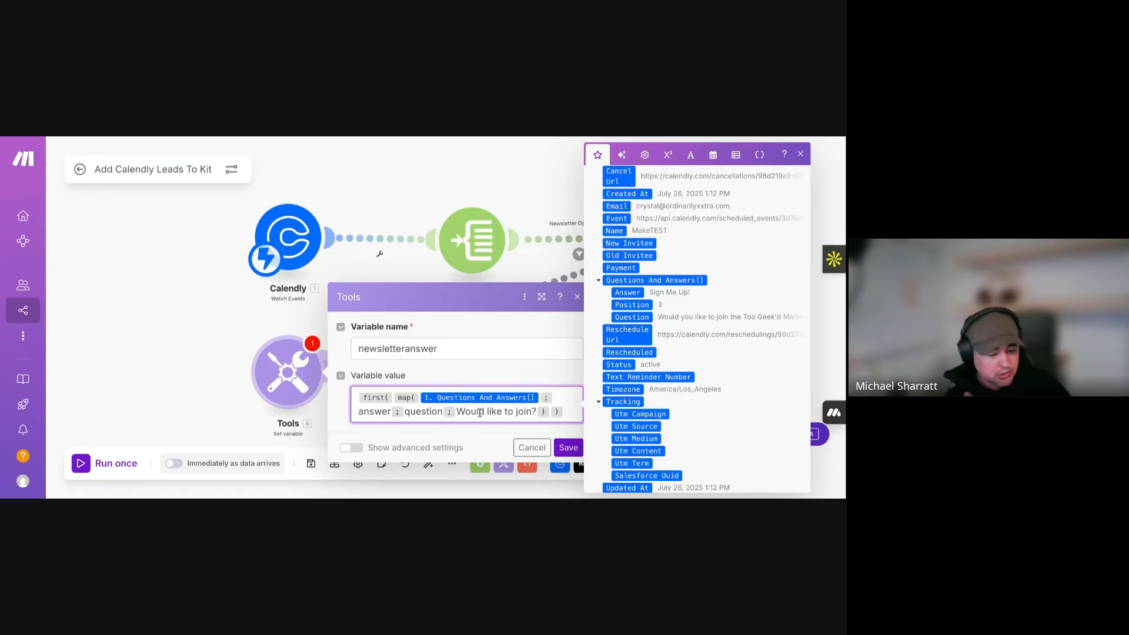
{"action": "left_click", "coordinate": [505, 413]}
{"action": "left_click", "coordinate": [542, 364]}
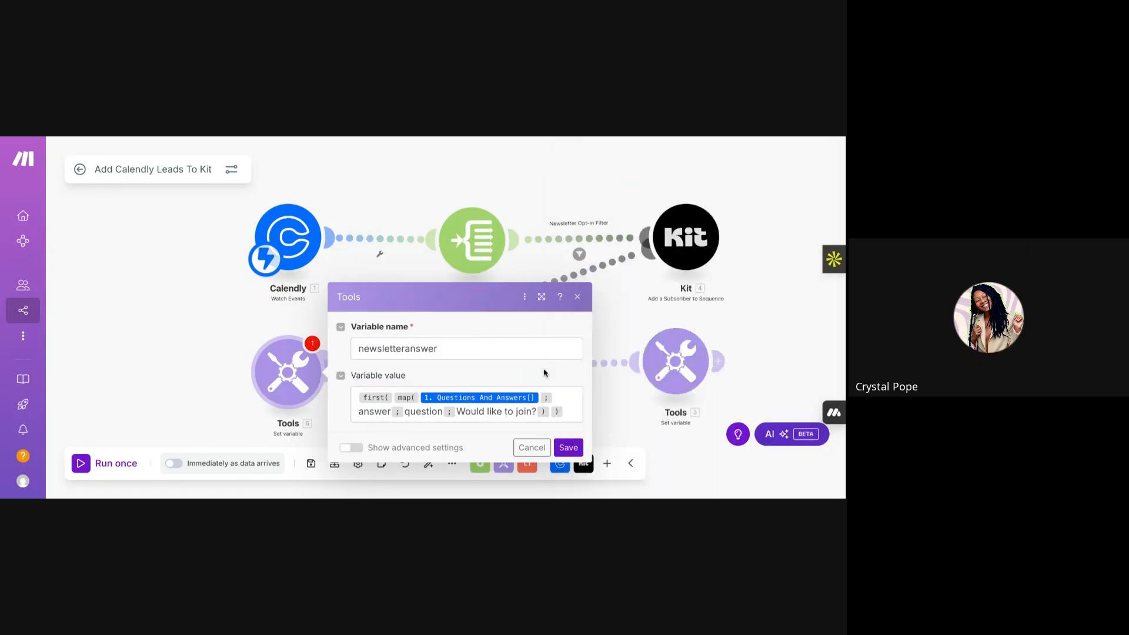
- Save the newsletteranswer variable settings in Tools, then save the whole scenario with Ctrl+S
{"action": "left_click", "coordinate": [569, 448]}
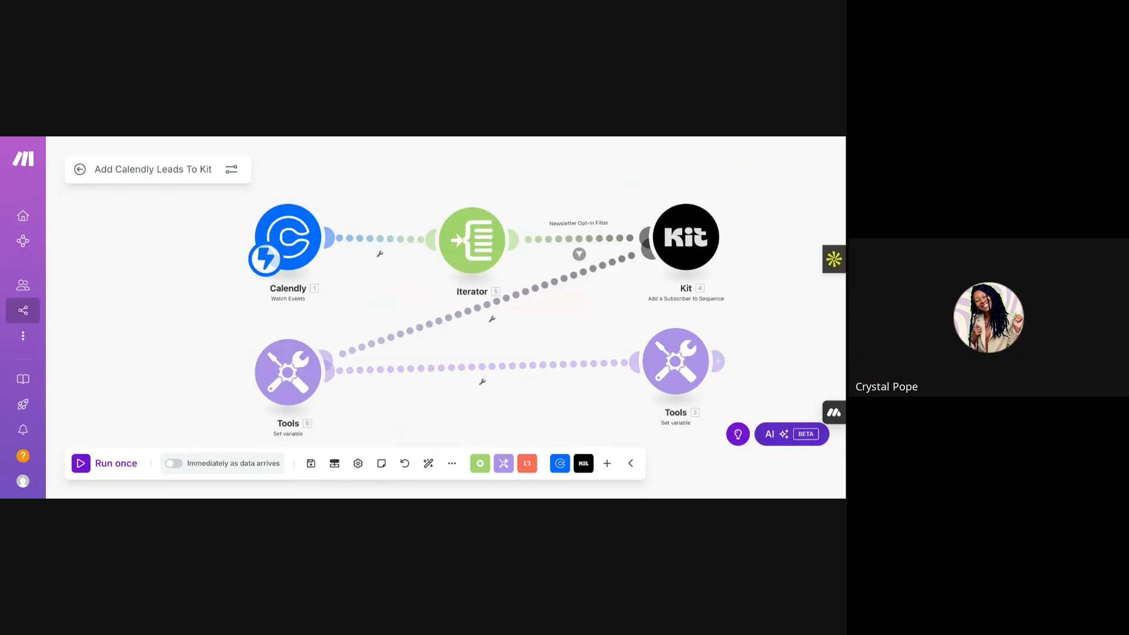
{"action": "key", "text": "ctrl+s"}
- Open the History details of the failed July 26, 2025 1:14 PM run and view its Calendly output
{"action": "left_click", "coordinate": [80, 169]}
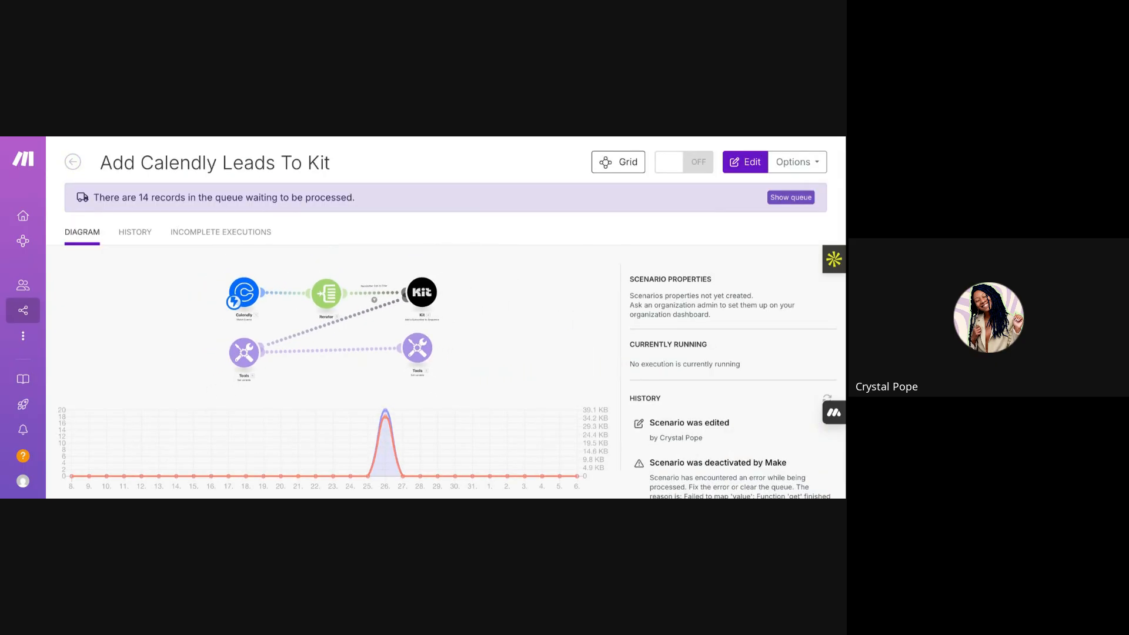
{"action": "left_click", "coordinate": [132, 238]}
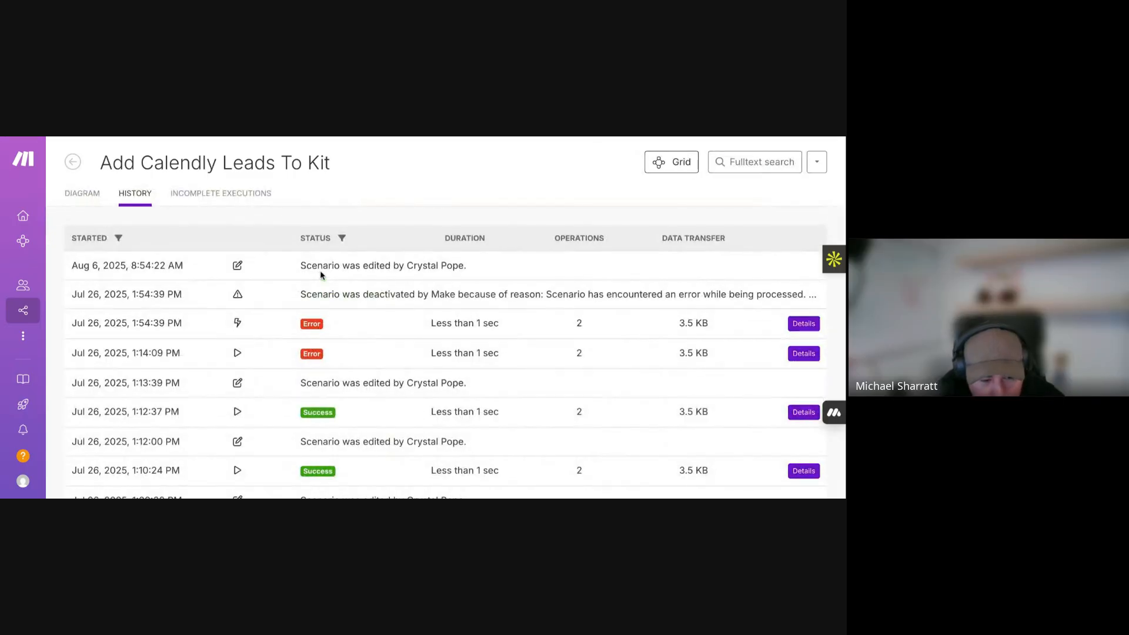
{"action": "left_click", "coordinate": [87, 195]}
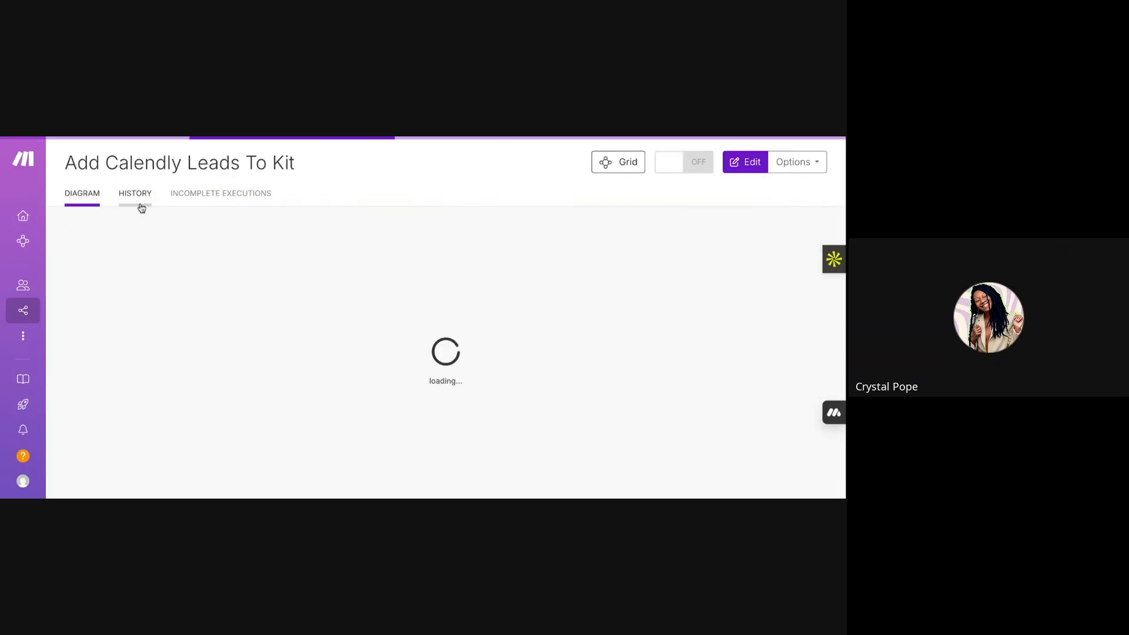
{"action": "left_click", "coordinate": [137, 196]}
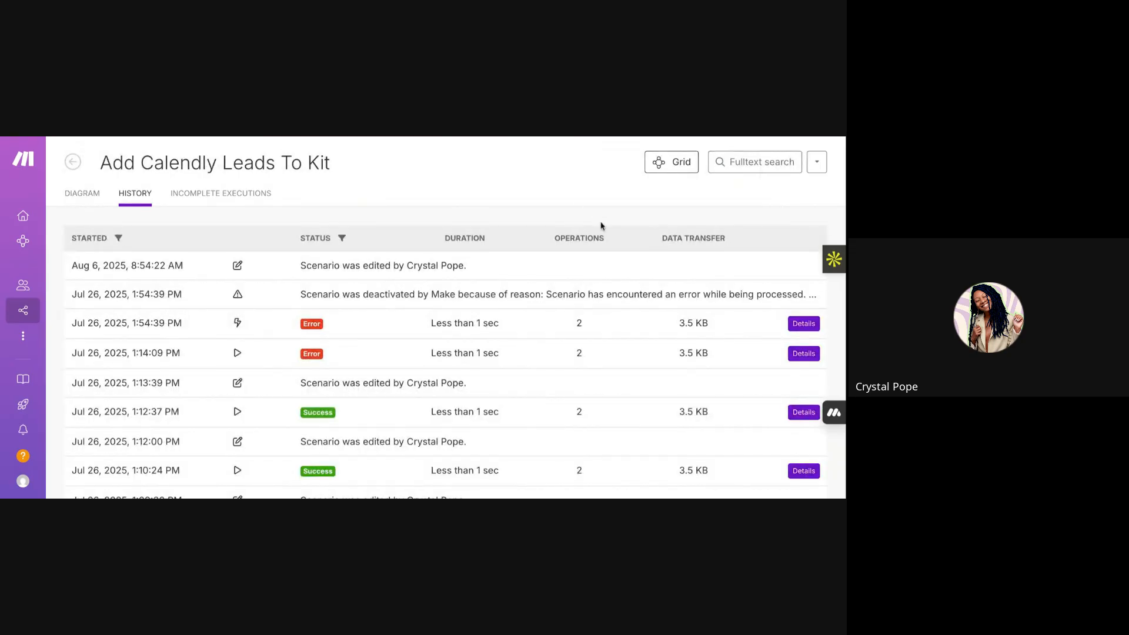
{"action": "scroll", "coordinate": [602, 225], "scroll_direction": "down", "scroll_amount": 1}
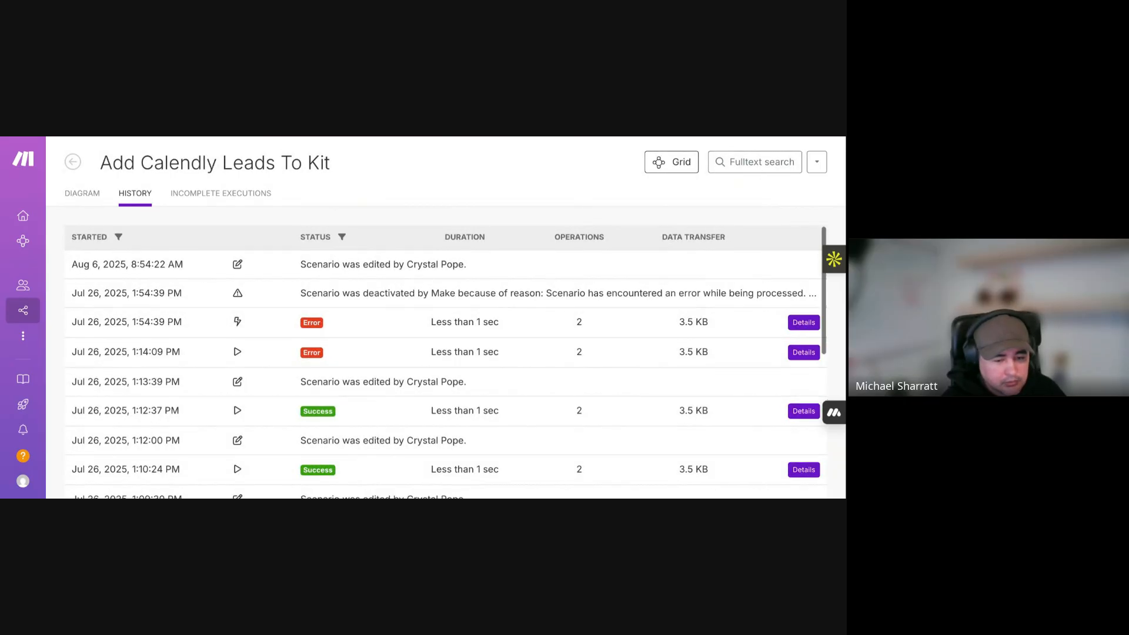
{"action": "scroll", "coordinate": [446, 361], "scroll_direction": "down", "scroll_amount": 1}
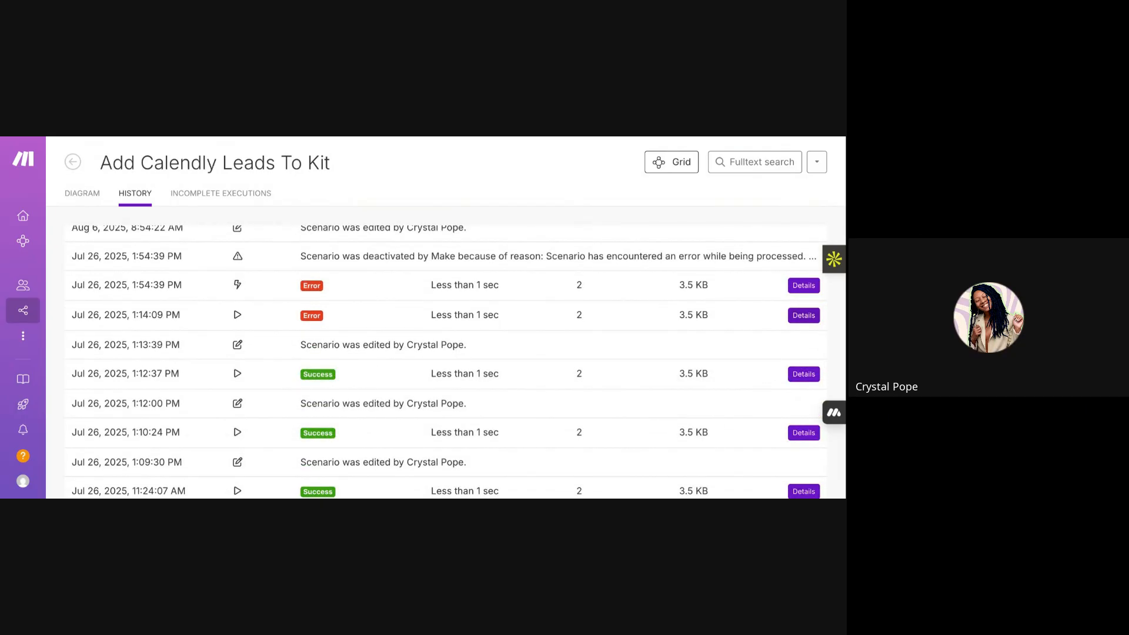
{"action": "left_click", "coordinate": [474, 380]}
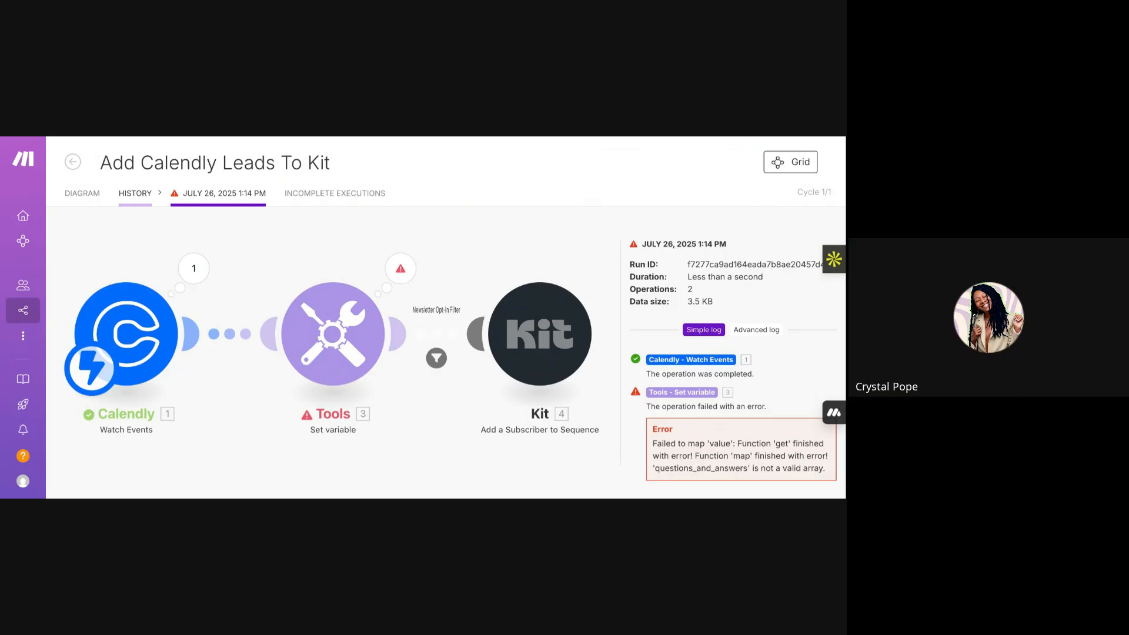
{"action": "left_click", "coordinate": [194, 268]}
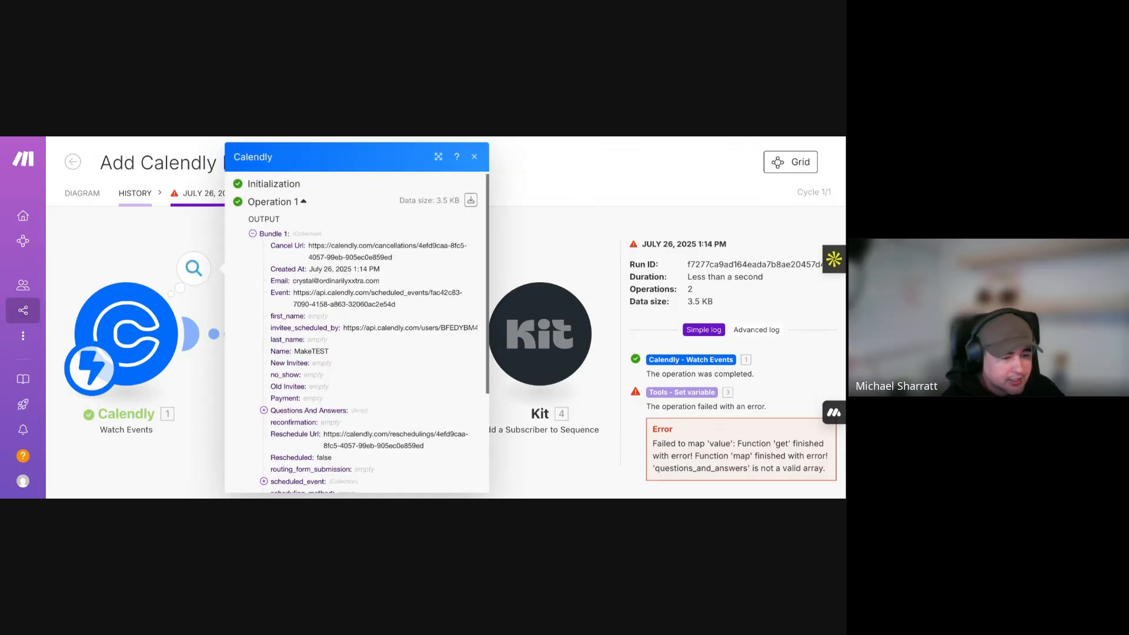
{"action": "left_click", "coordinate": [471, 204]}
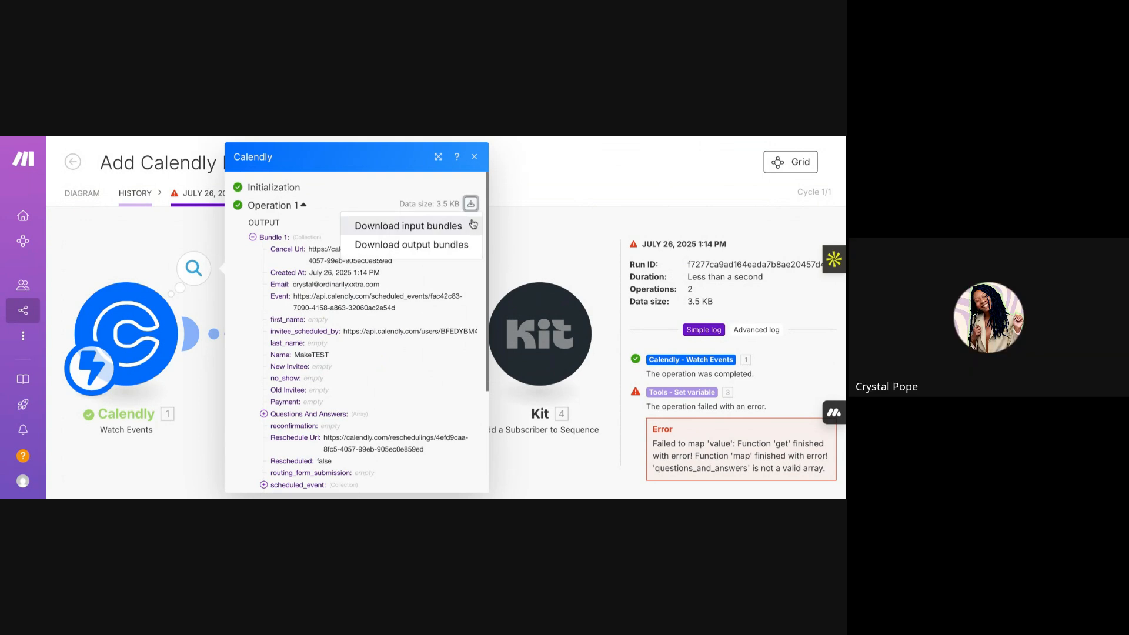
{"action": "left_click", "coordinate": [460, 246]}
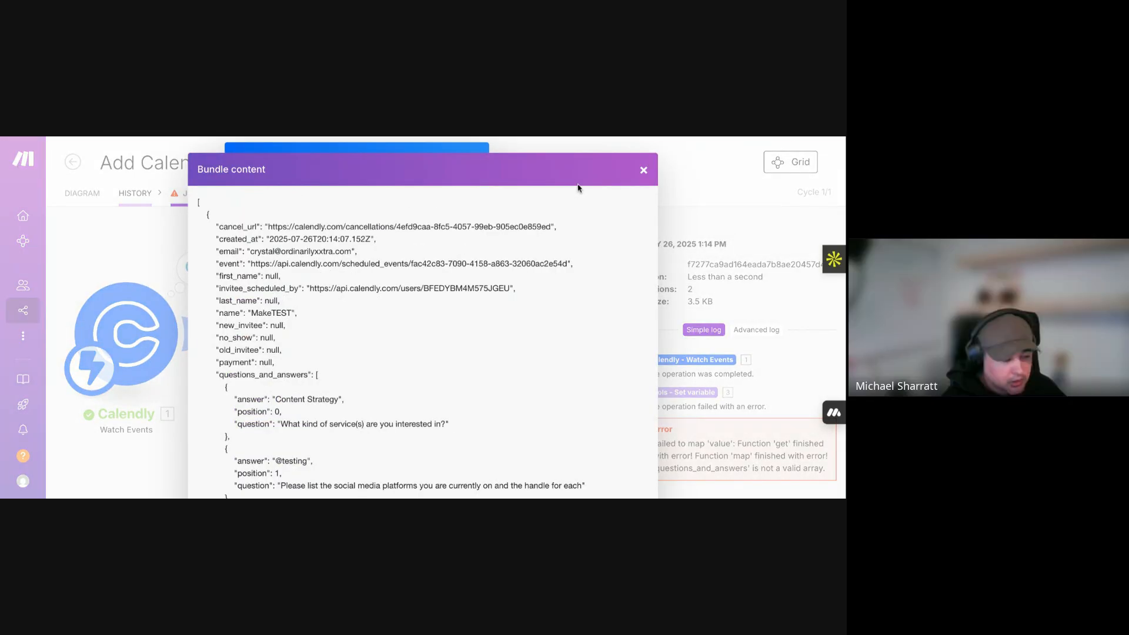
{"action": "scroll", "coordinate": [578, 187], "scroll_direction": "down", "scroll_amount": 8}
{"action": "scroll", "coordinate": [369, 322], "scroll_direction": "up", "scroll_amount": 8}
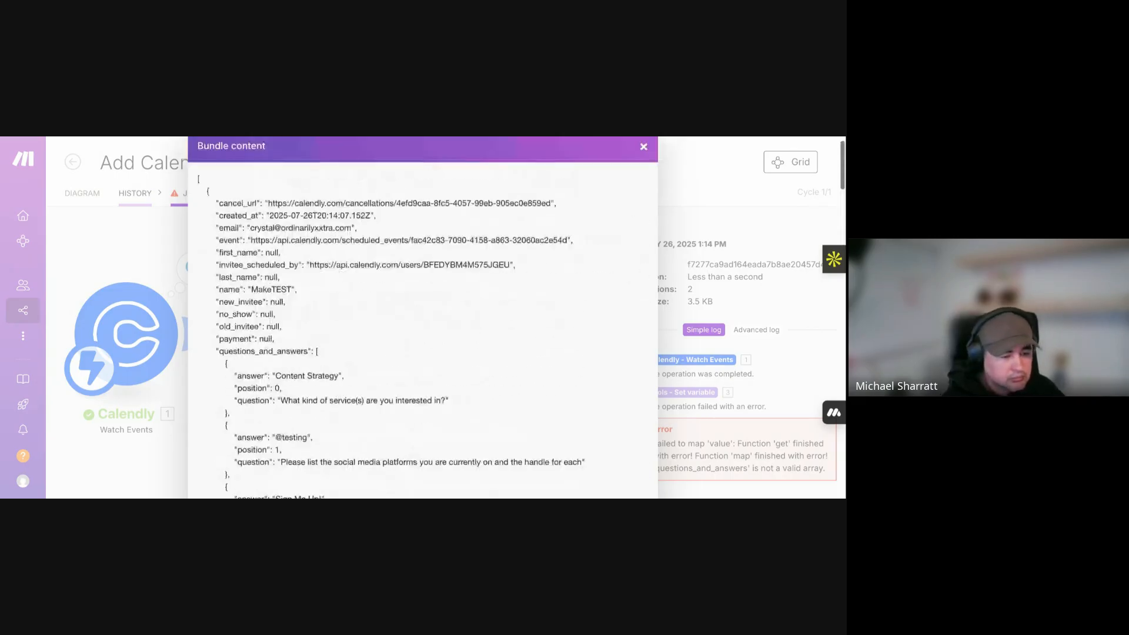
{"action": "key", "text": "ctrl+a"}
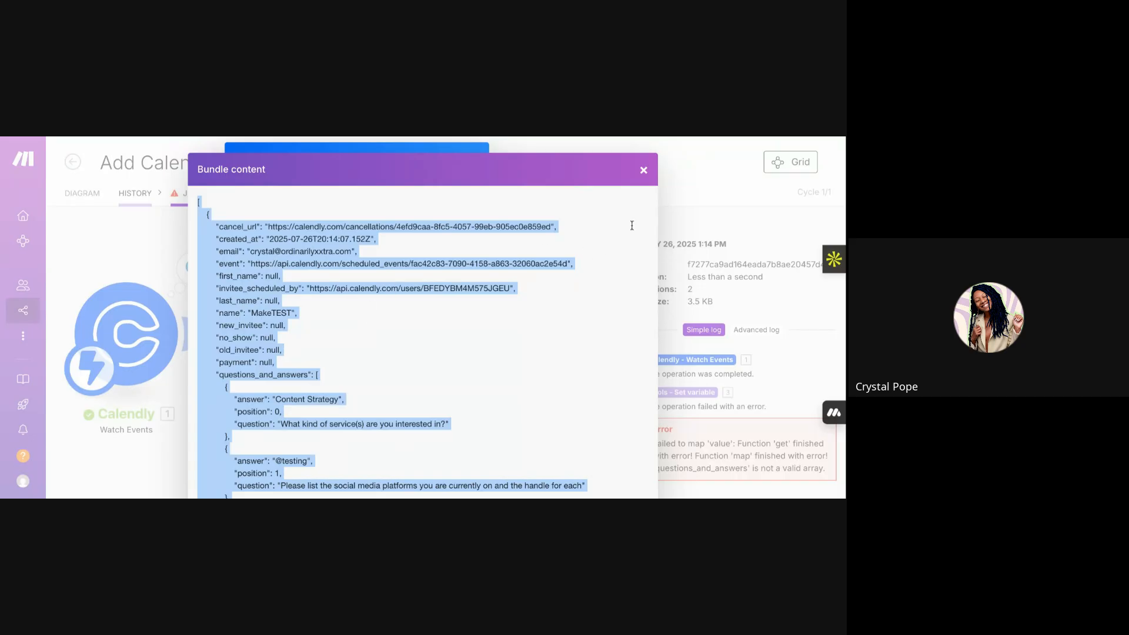
{"action": "left_click", "coordinate": [643, 170]}
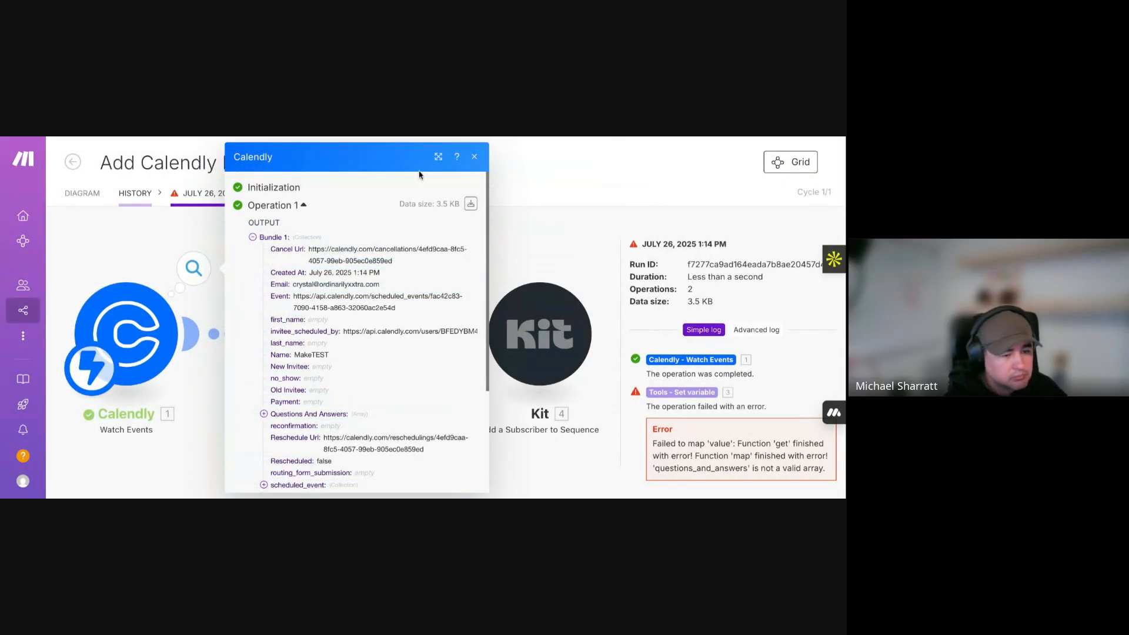
{"action": "left_click", "coordinate": [474, 157]}
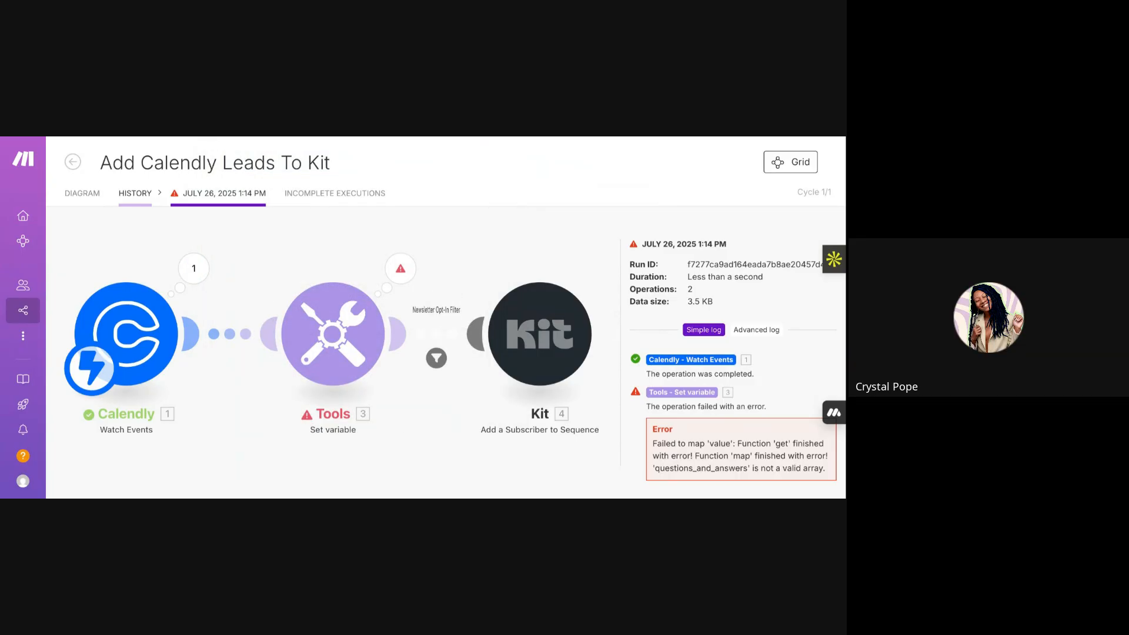
- Add a JSON 'Parse JSON' module to the scenario canvas via a 'json' search
{"action": "left_click", "coordinate": [76, 171]}
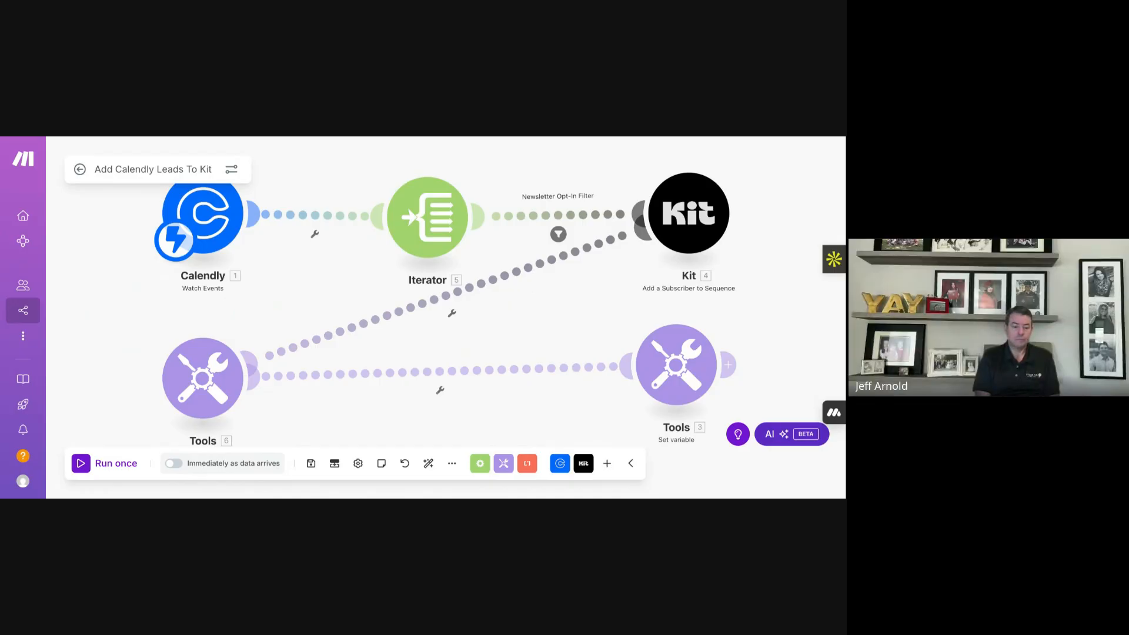
{"action": "left_click", "coordinate": [607, 463]}
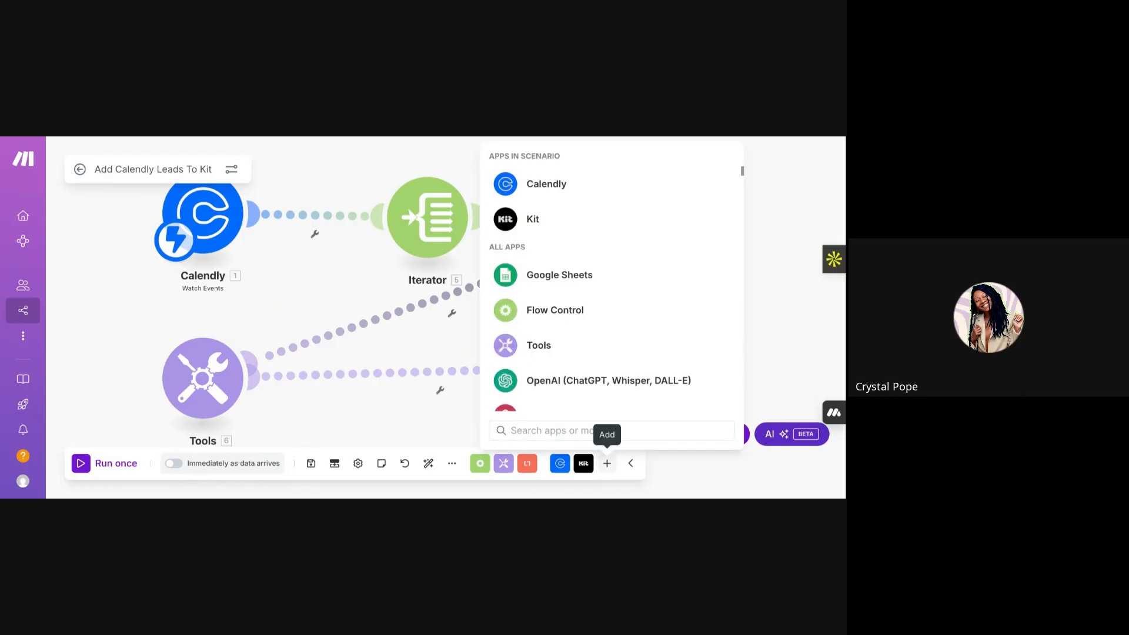
{"action": "type", "text": "json"}
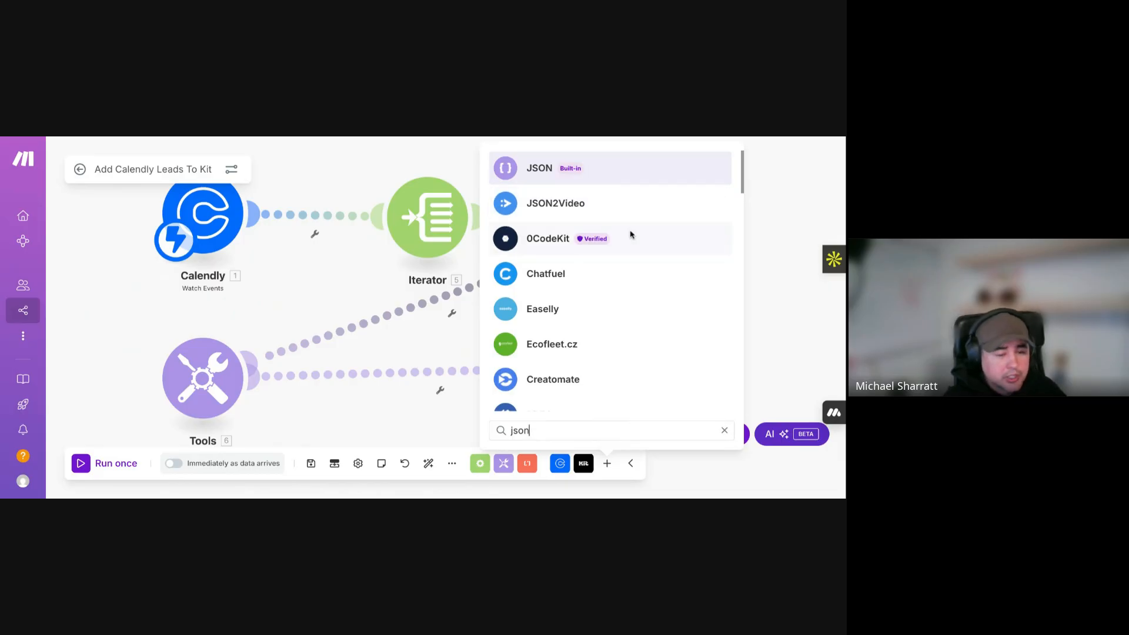
{"action": "left_click", "coordinate": [622, 172]}
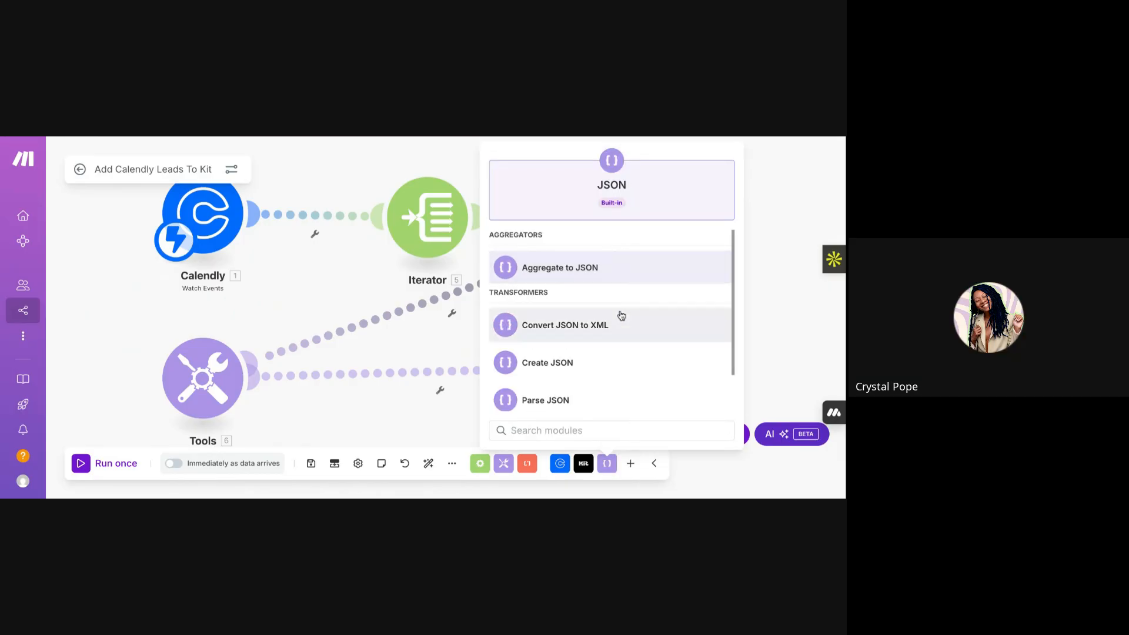
{"action": "left_click", "coordinate": [607, 355]}
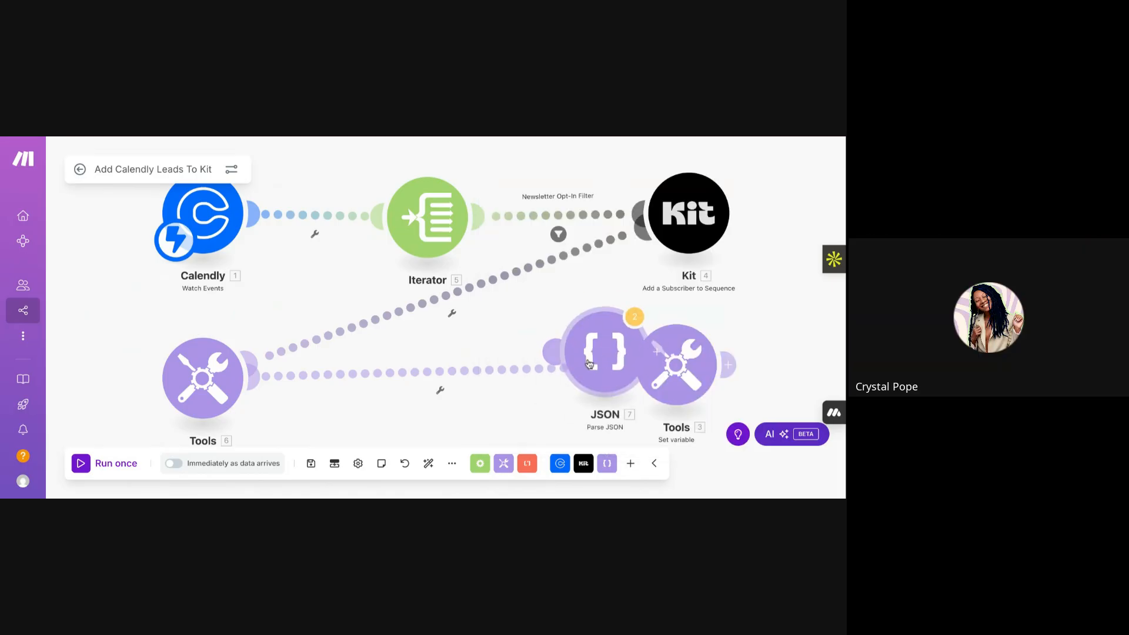
- Place the Parse JSON module, paste the Calendly payload into its JSON string, and save
{"action": "left_click_drag", "start_coordinate": [590, 366], "coordinate": [509, 319]}
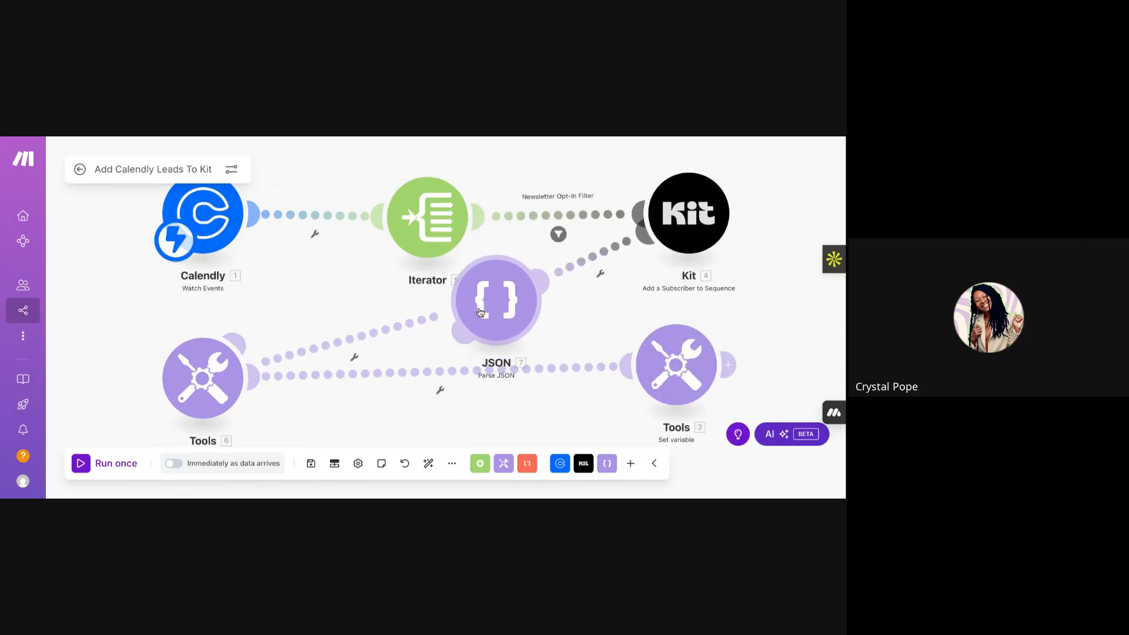
{"action": "left_click", "coordinate": [513, 319]}
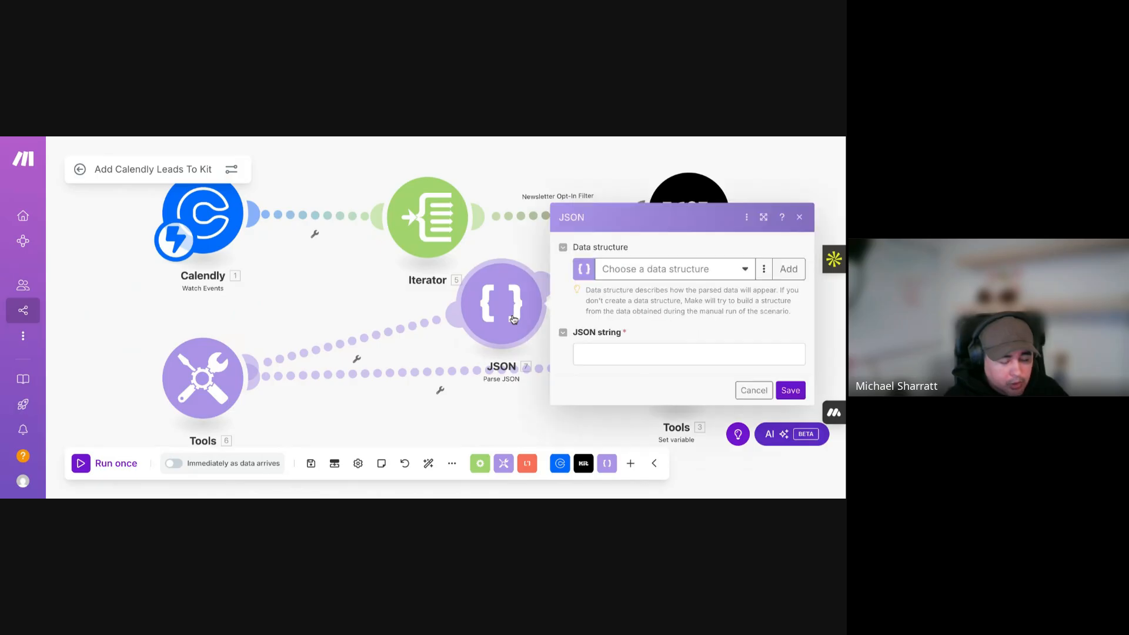
{"action": "left_click", "coordinate": [619, 358]}
{"action": "key", "text": "ctrl+v"}
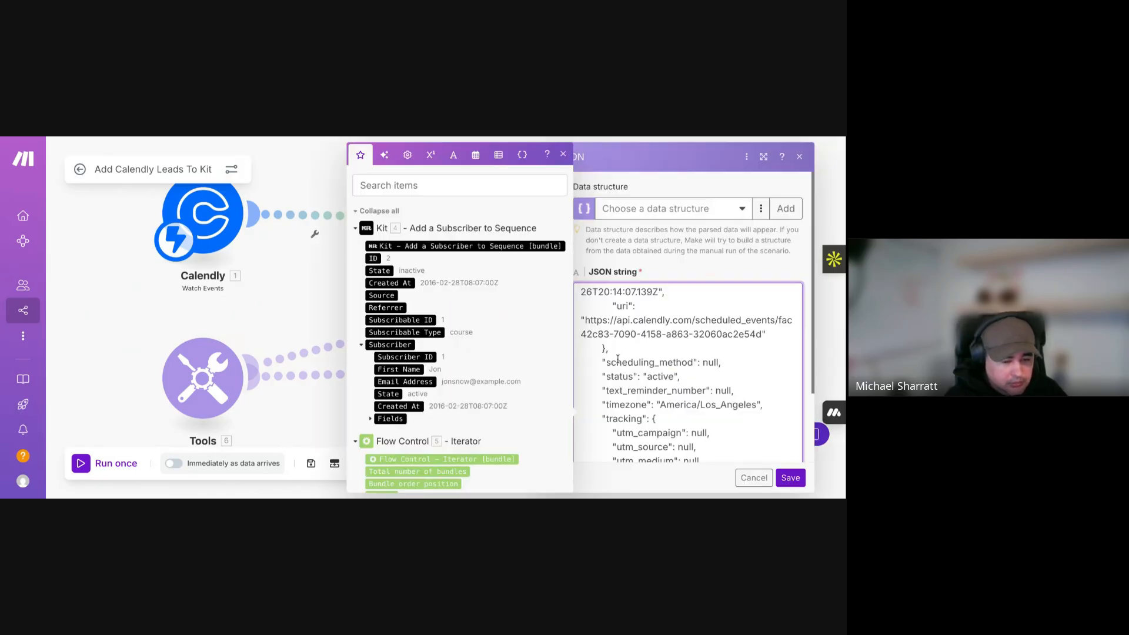
{"action": "left_click", "coordinate": [662, 275]}
{"action": "left_click", "coordinate": [792, 486]}
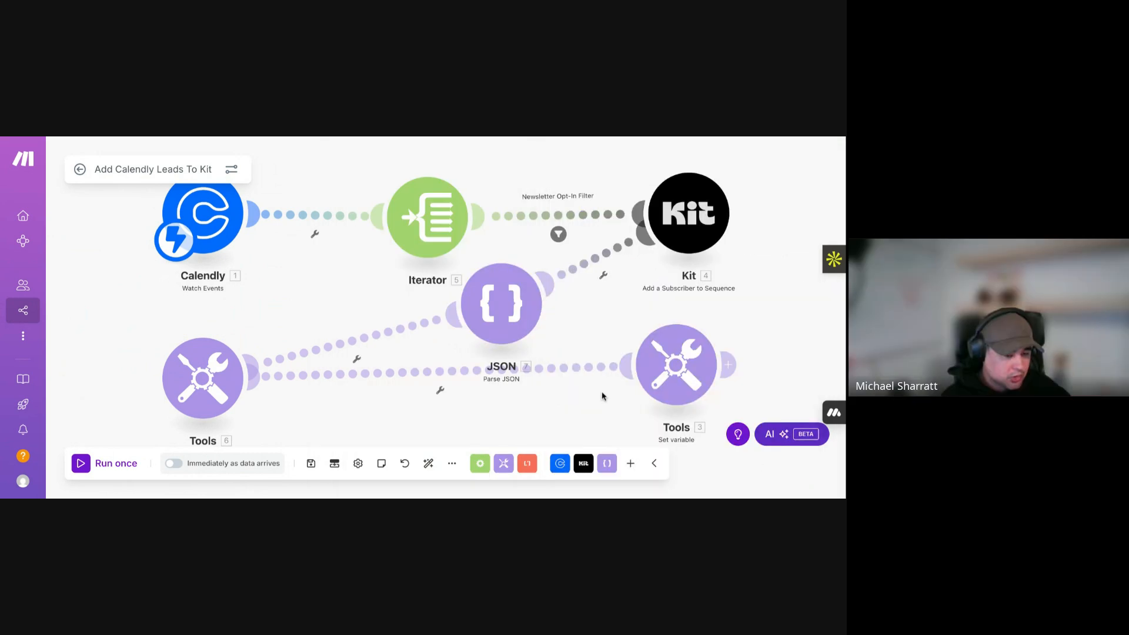
- Reopen the Parse JSON module to check the pasted payload, then close it
{"action": "left_click", "coordinate": [502, 304]}
{"action": "scroll", "coordinate": [658, 380], "scroll_direction": "down", "scroll_amount": 15}
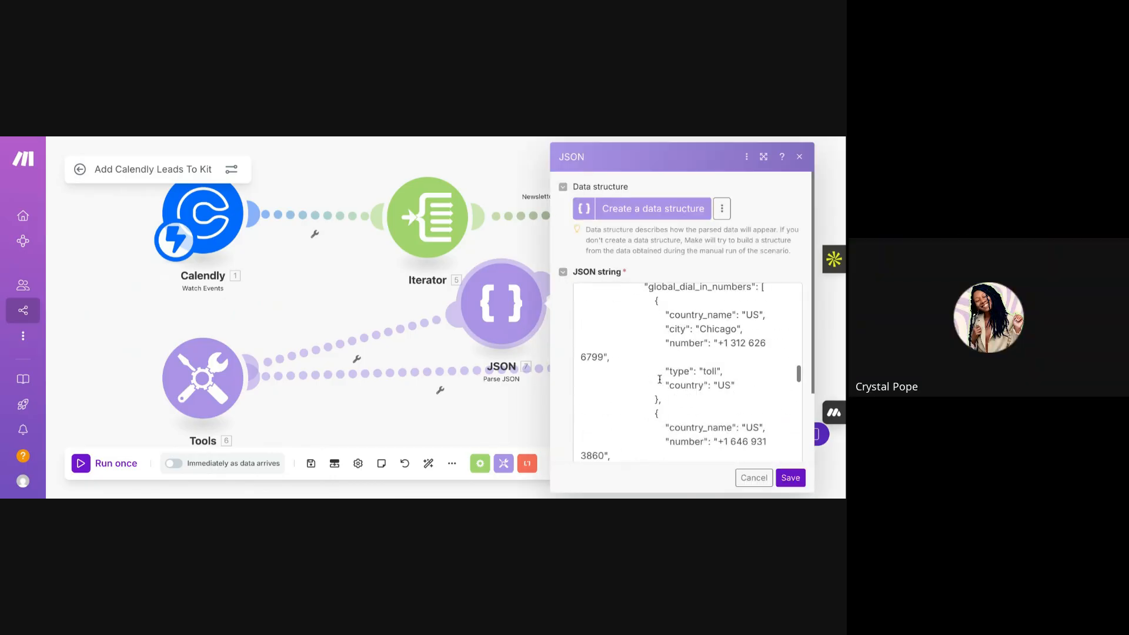
{"action": "scroll", "coordinate": [688, 372], "scroll_direction": "up", "scroll_amount": 15}
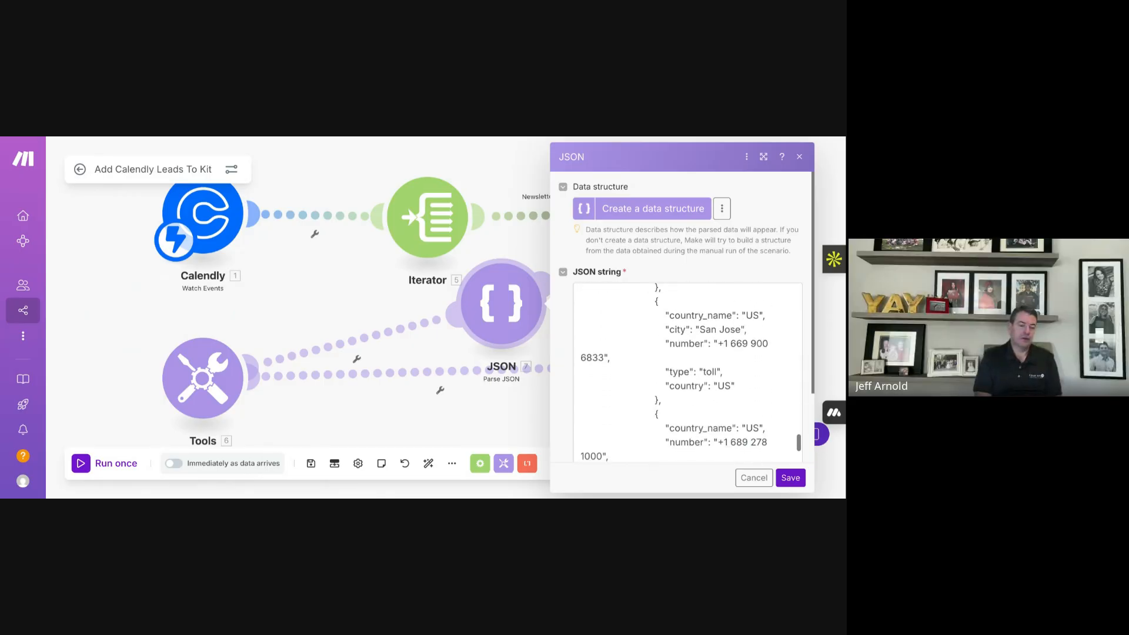
{"action": "left_click", "coordinate": [790, 477]}
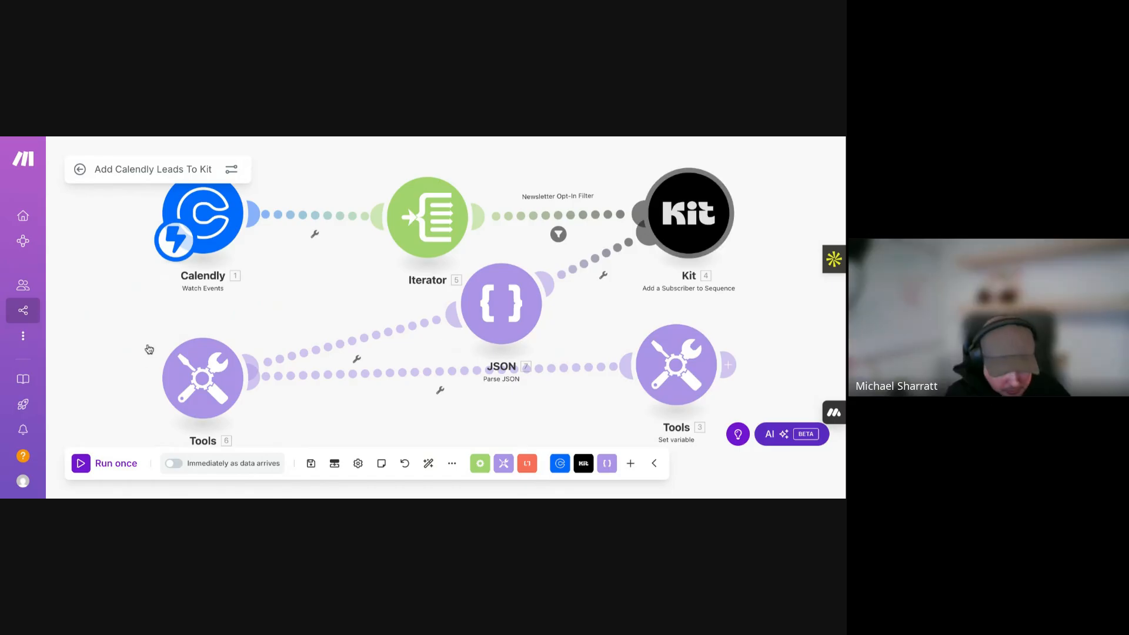
- Move the JSON module beside Calendly and unlink it from Kit
{"action": "mouse_move", "coordinate": [500, 313]}
{"action": "left_mouse_down"}
{"action": "mouse_move", "coordinate": [275, 333]}
{"action": "mouse_move", "coordinate": [140, 301]}
{"action": "left_mouse_up"}
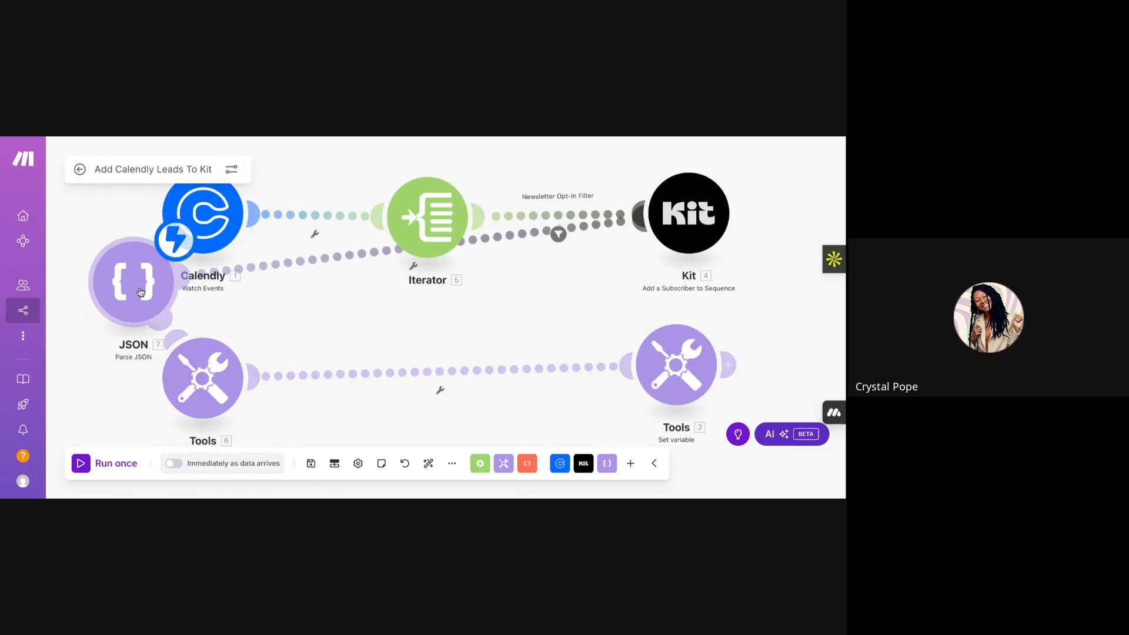
{"action": "right_click", "coordinate": [141, 302]}
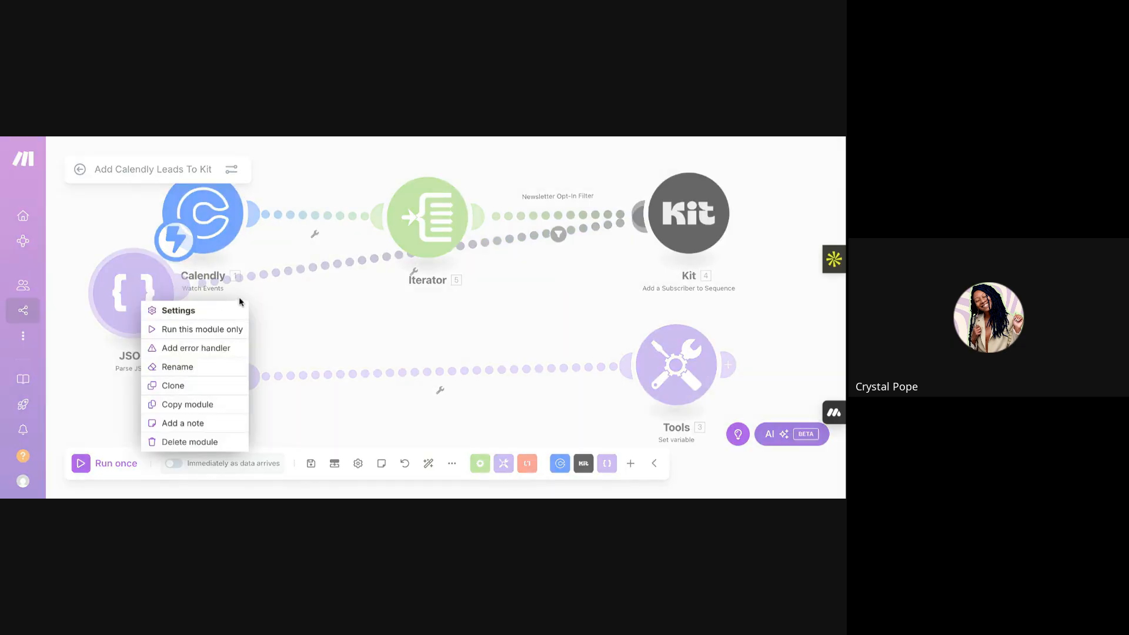
{"action": "left_click", "coordinate": [284, 306]}
{"action": "right_click", "coordinate": [277, 281]}
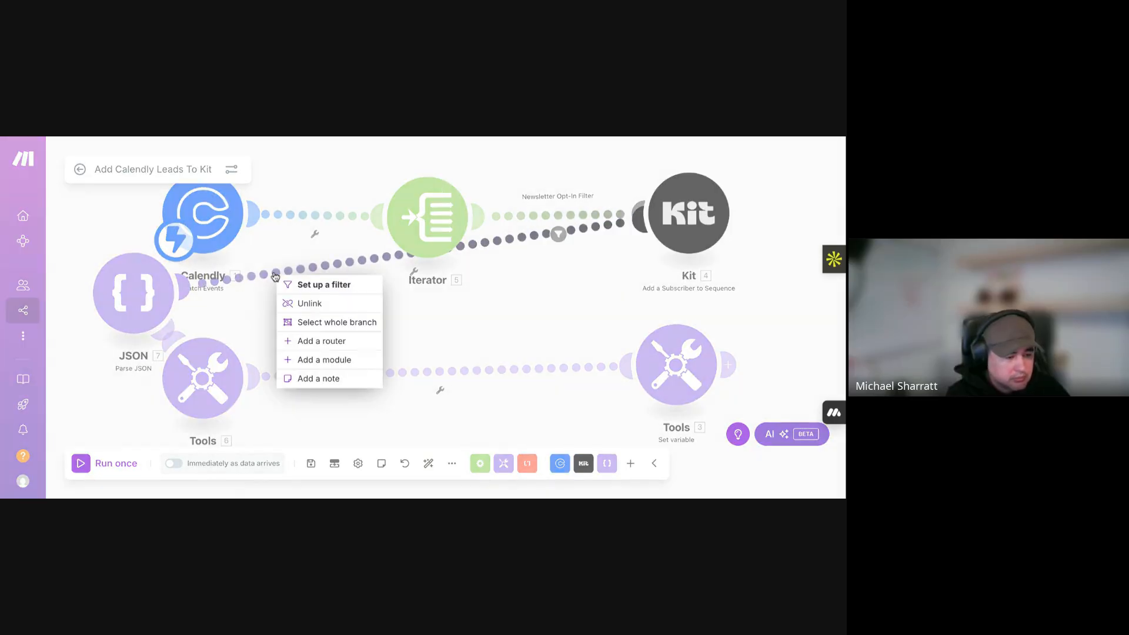
{"action": "left_click", "coordinate": [305, 304]}
- Remove the link between Tools and the JSON module so it stands alone
{"action": "left_click_drag", "start_coordinate": [136, 296], "coordinate": [340, 307]}
{"action": "right_click", "coordinate": [299, 336]}
{"action": "left_click", "coordinate": [331, 364]}
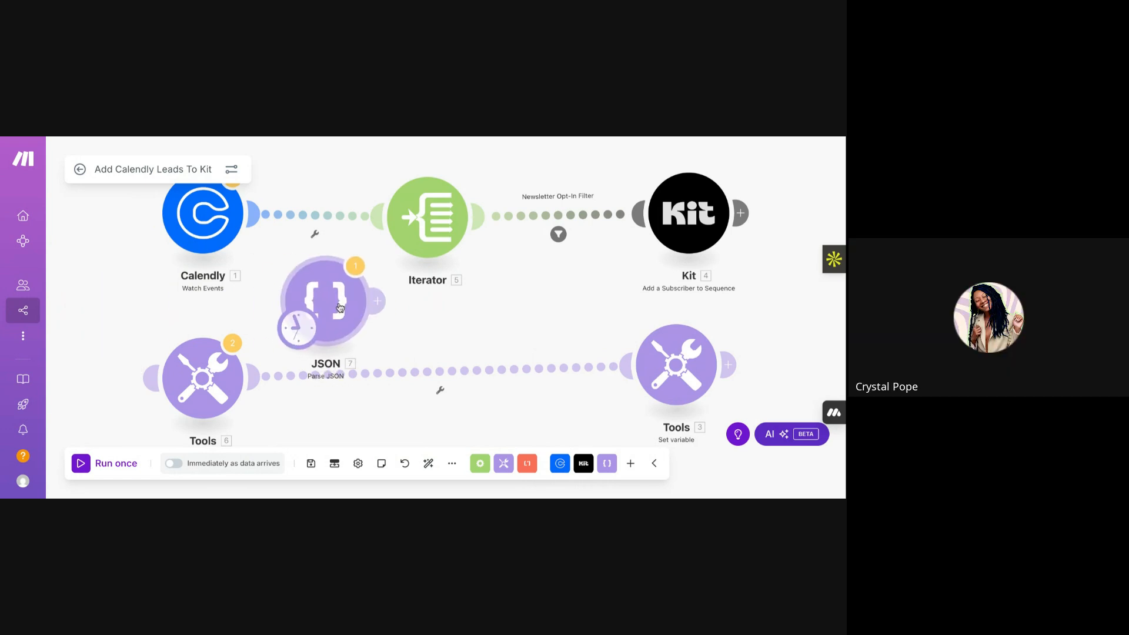
{"action": "left_click", "coordinate": [334, 306]}
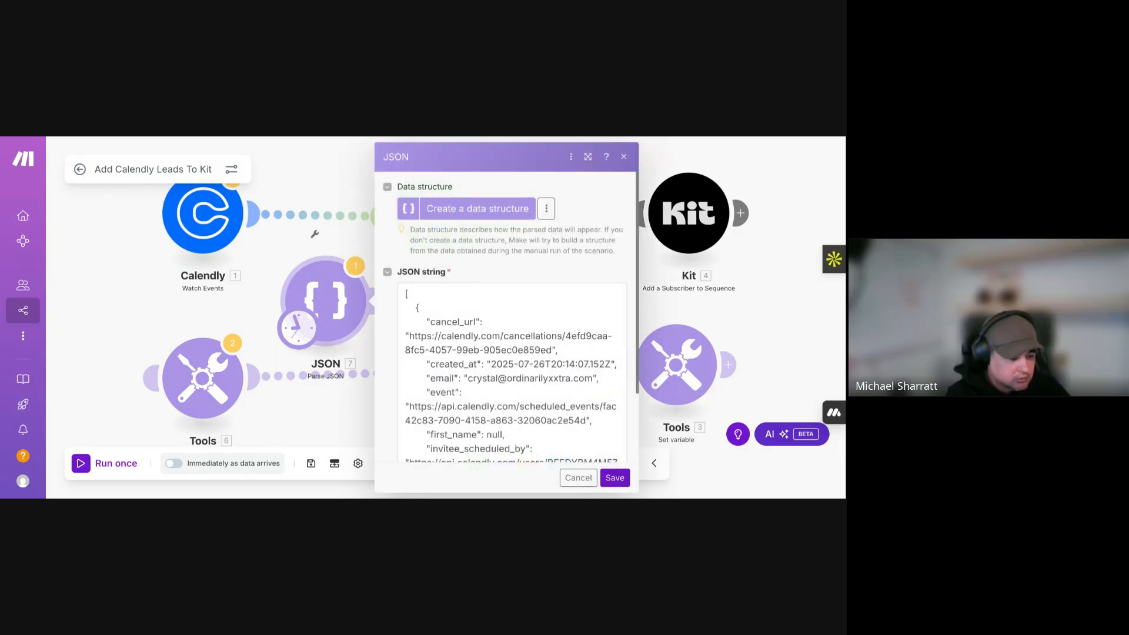
{"action": "left_click", "coordinate": [263, 299]}
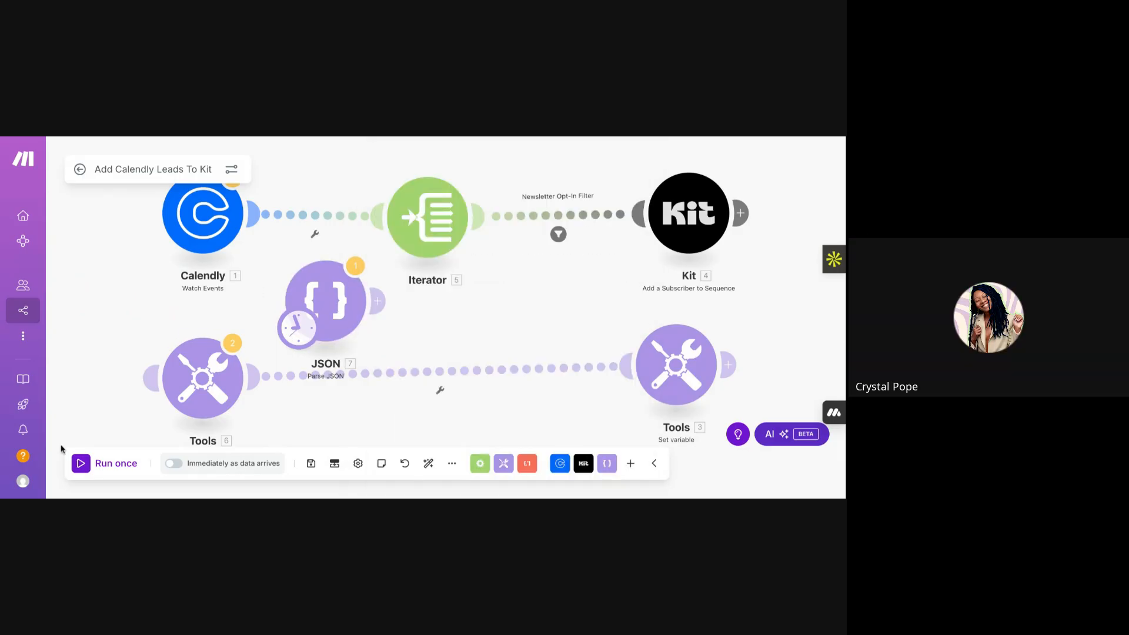
- Run once, check the Parse JSON output bundle includes questions_and_answers, then tidy the Iterator and JSON module positions
{"action": "left_click", "coordinate": [81, 470]}
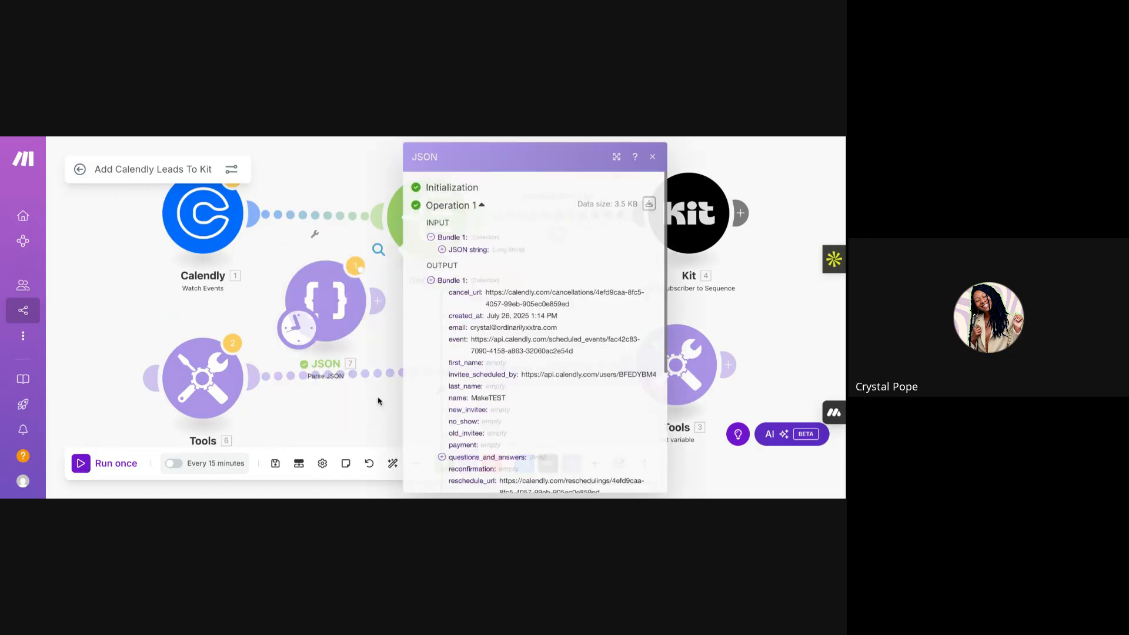
{"action": "scroll", "coordinate": [486, 364], "scroll_direction": "down", "scroll_amount": 2}
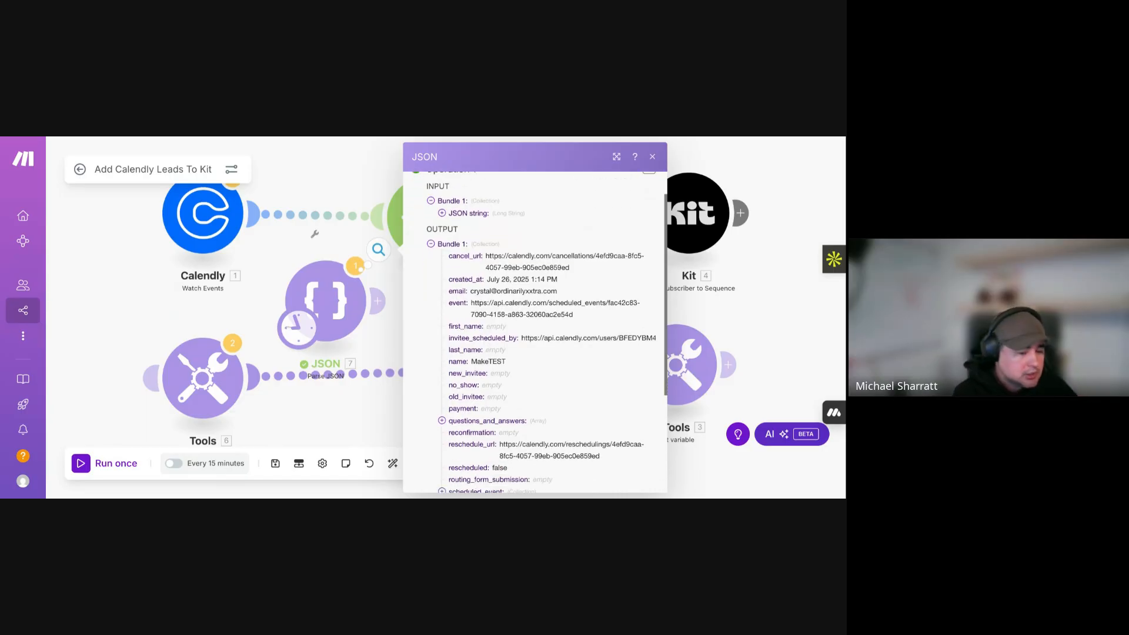
{"action": "scroll", "coordinate": [536, 333], "scroll_direction": "down", "scroll_amount": 5}
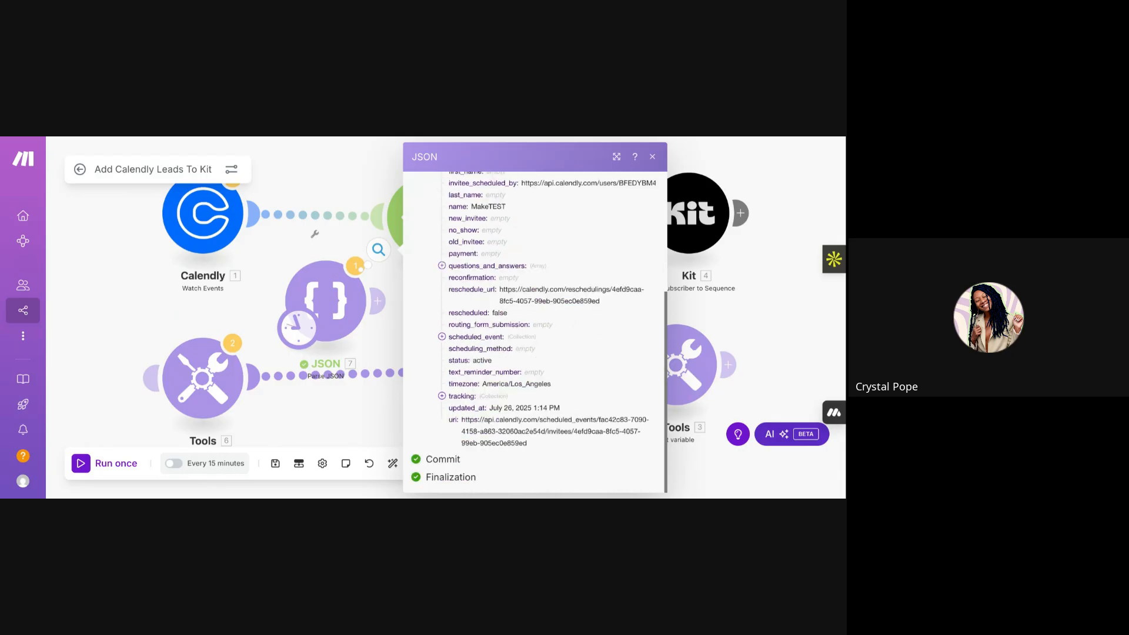
{"action": "scroll", "coordinate": [479, 372], "scroll_direction": "up", "scroll_amount": 1}
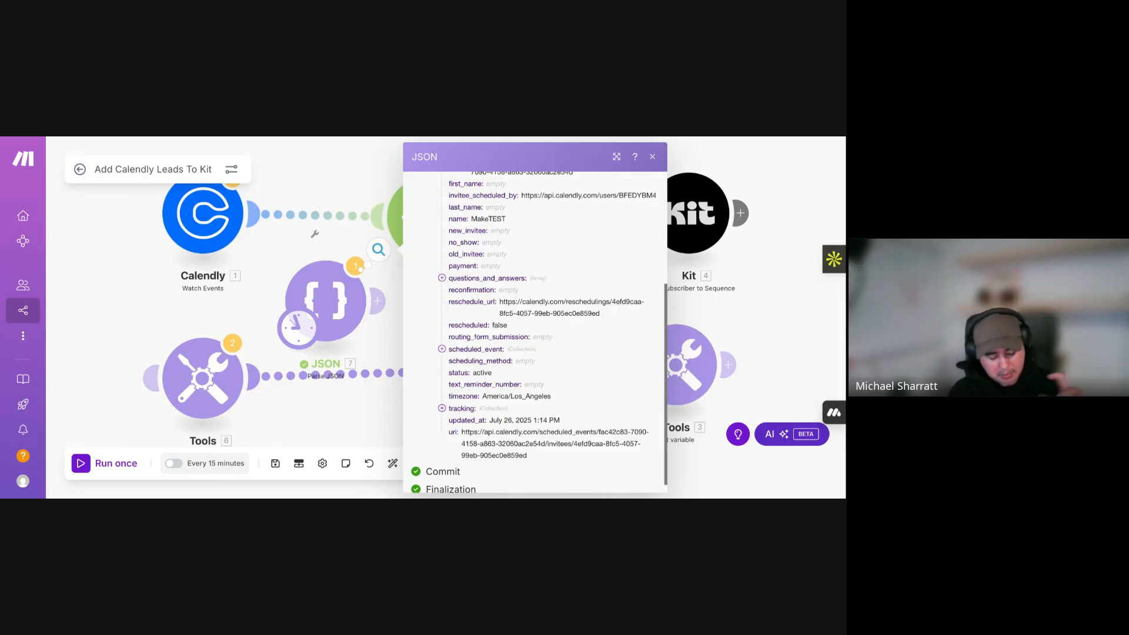
{"action": "scroll", "coordinate": [536, 332], "scroll_direction": "up", "scroll_amount": 3}
{"action": "scroll", "coordinate": [535, 332], "scroll_direction": "up", "scroll_amount": 3}
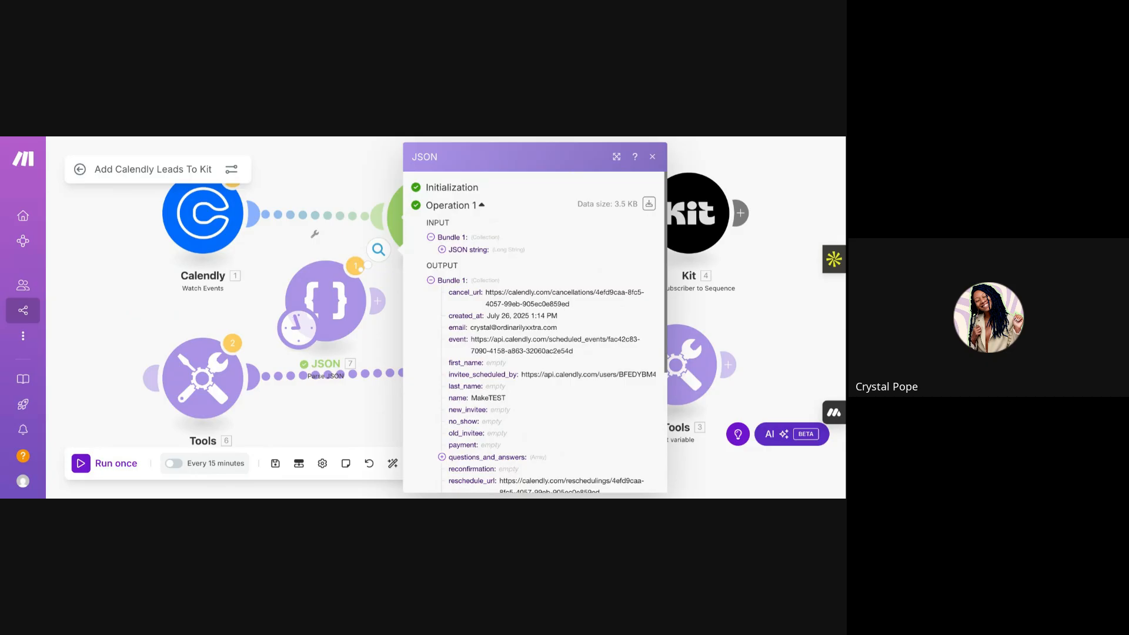
{"action": "scroll", "coordinate": [489, 375], "scroll_direction": "down", "scroll_amount": 3}
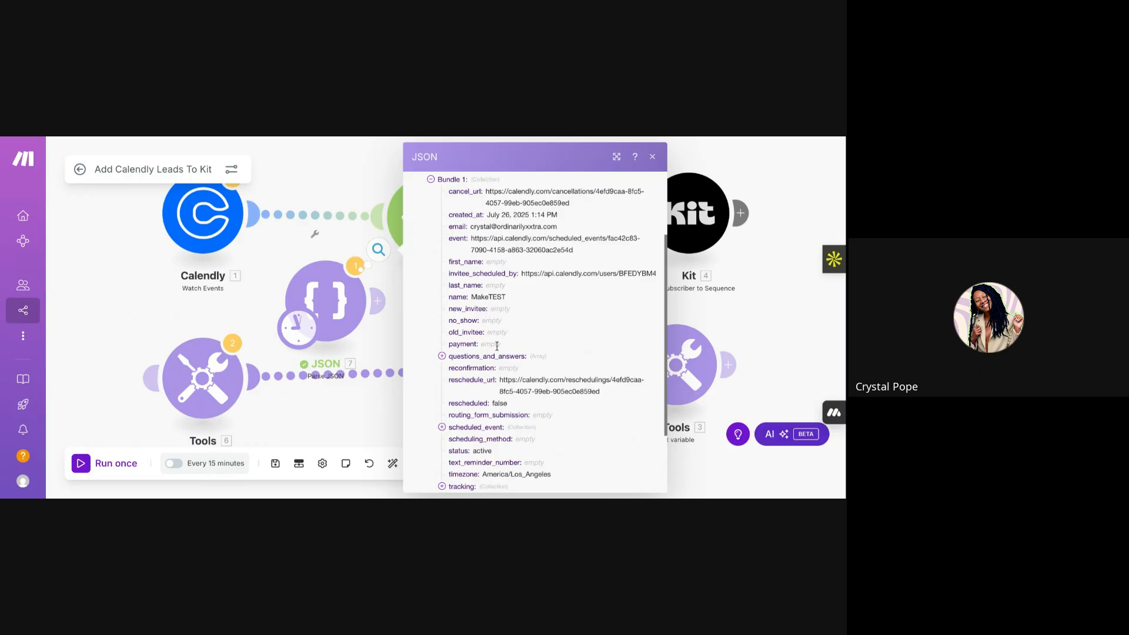
{"action": "scroll", "coordinate": [500, 362], "scroll_direction": "down", "scroll_amount": 3}
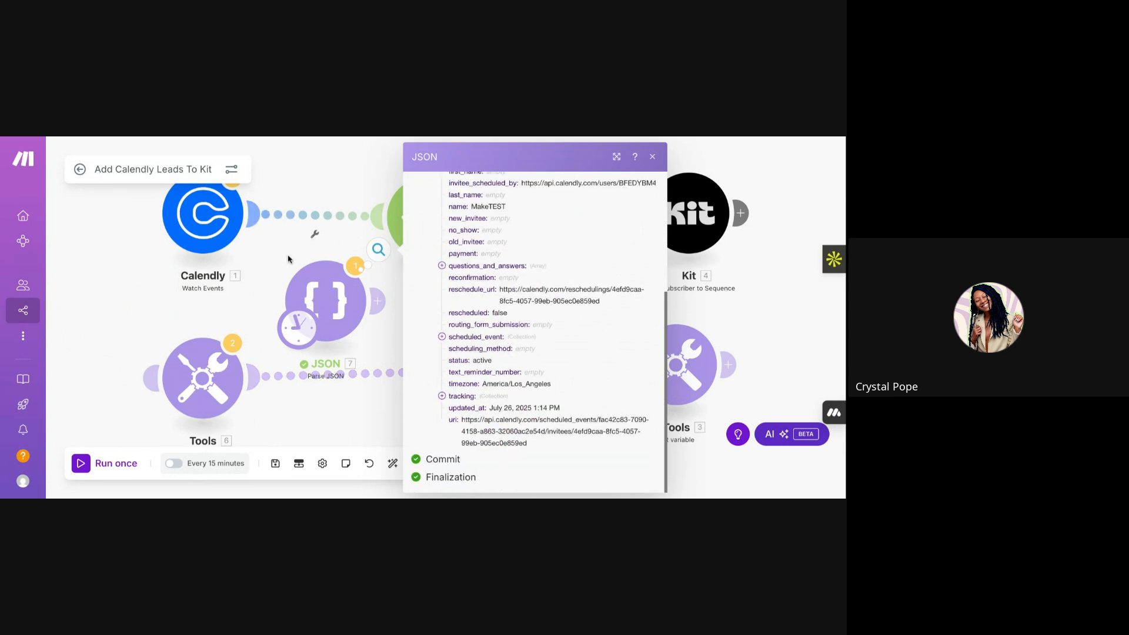
{"action": "left_click", "coordinate": [653, 157]}
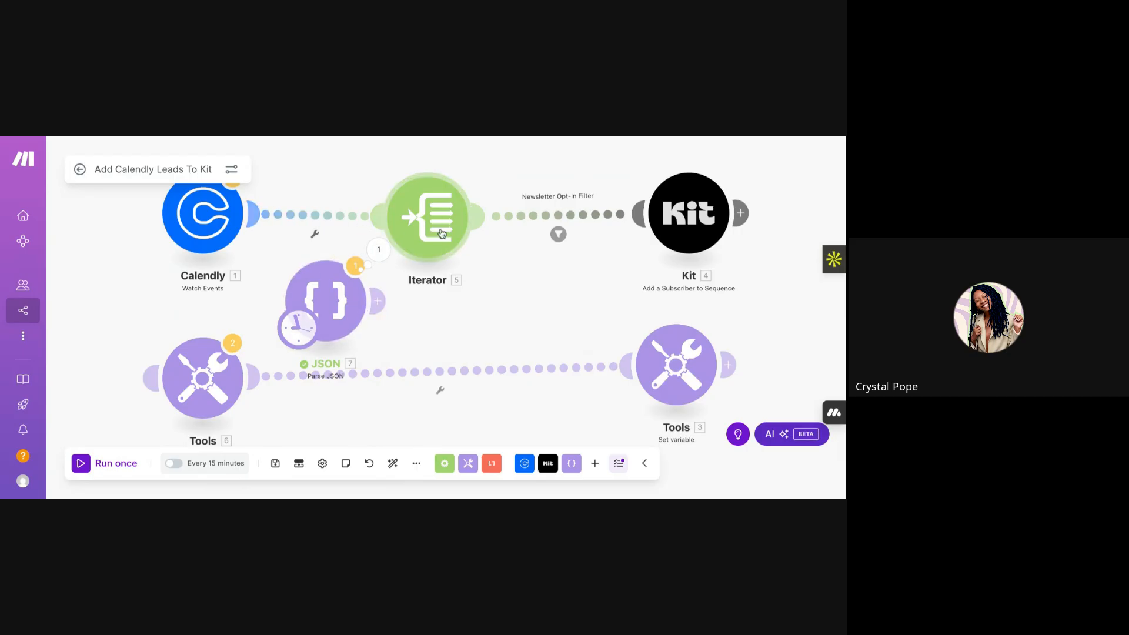
{"action": "mouse_move", "coordinate": [453, 228]}
{"action": "left_mouse_down"}
{"action": "mouse_move", "coordinate": [434, 223]}
{"action": "mouse_move", "coordinate": [449, 228]}
{"action": "left_mouse_up"}
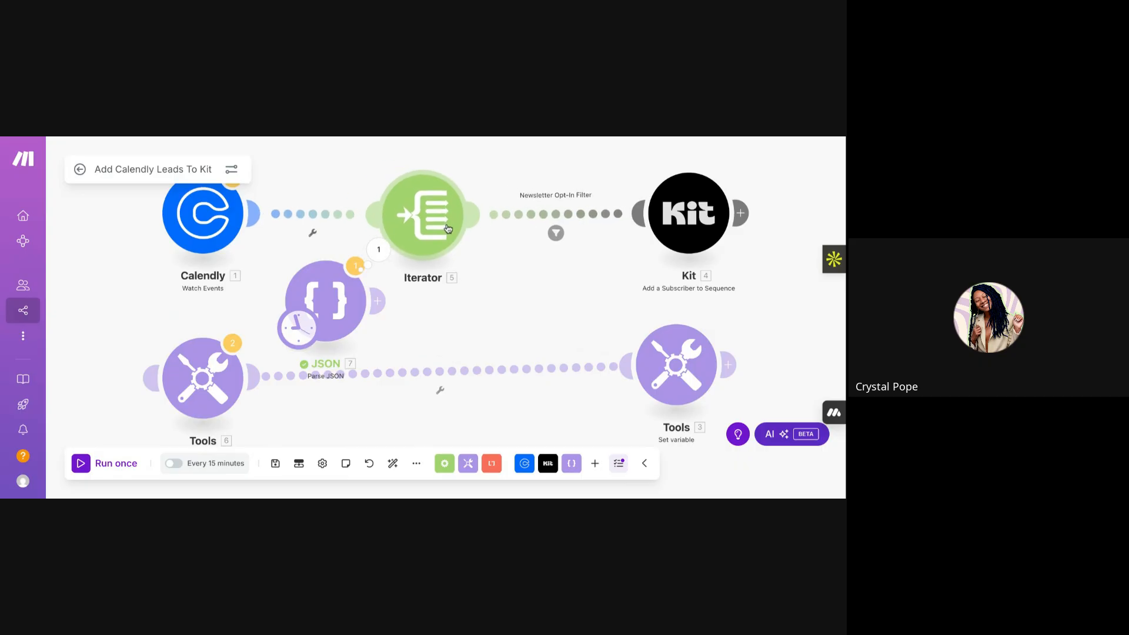
{"action": "left_click_drag", "start_coordinate": [337, 301], "coordinate": [312, 312]}
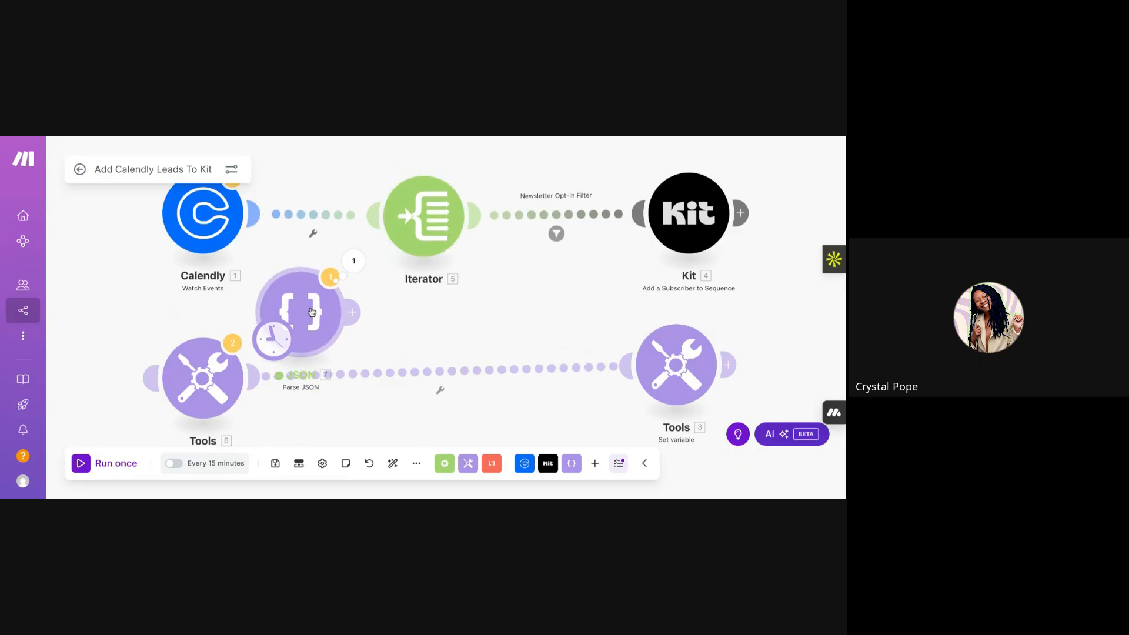